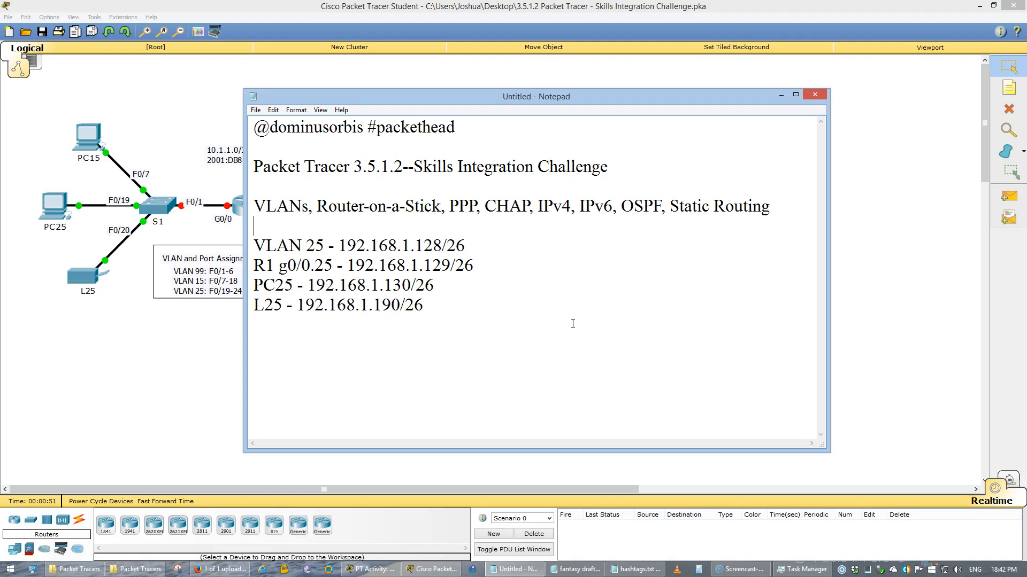
Leave the VLAN 25 addressing notes in Notepad and bring the Packet Tracer topology forward
click(539, 202)
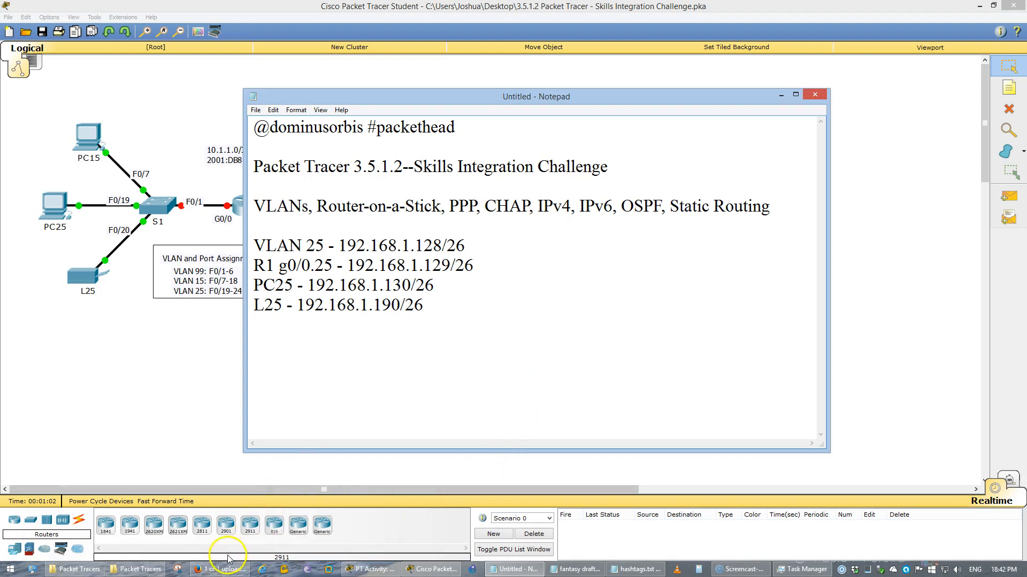
click(161, 422)
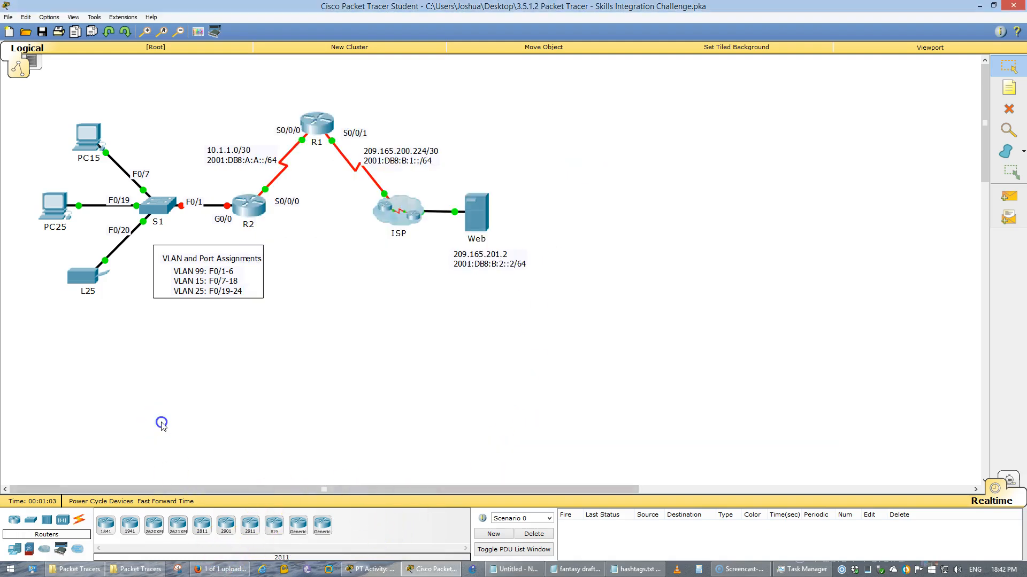
Review the subnet table's empty VLAN 25 row, the 192.168.1.0/24 space and 50-host requirement
click(369, 571)
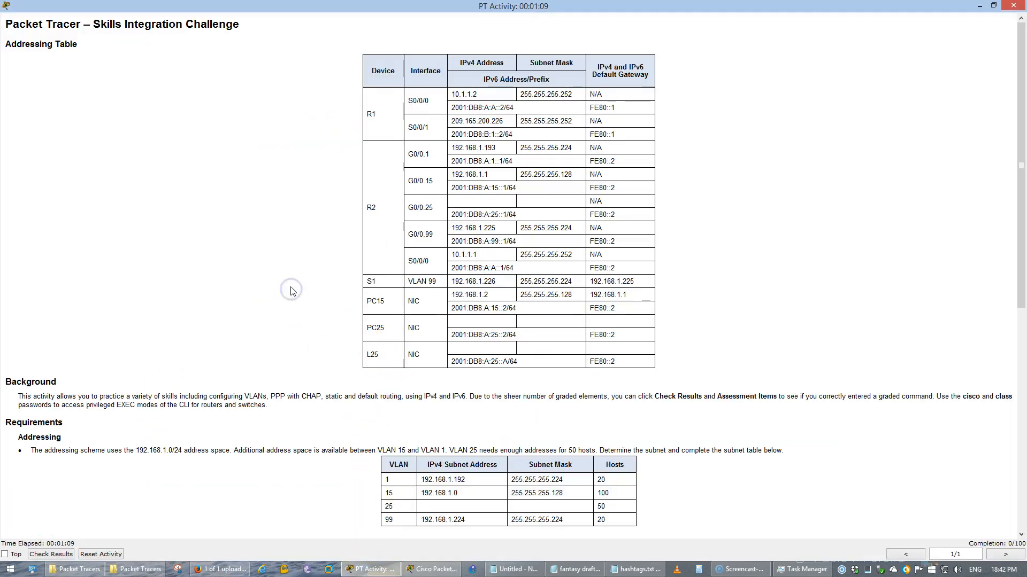
scroll(291, 290, down, 5)
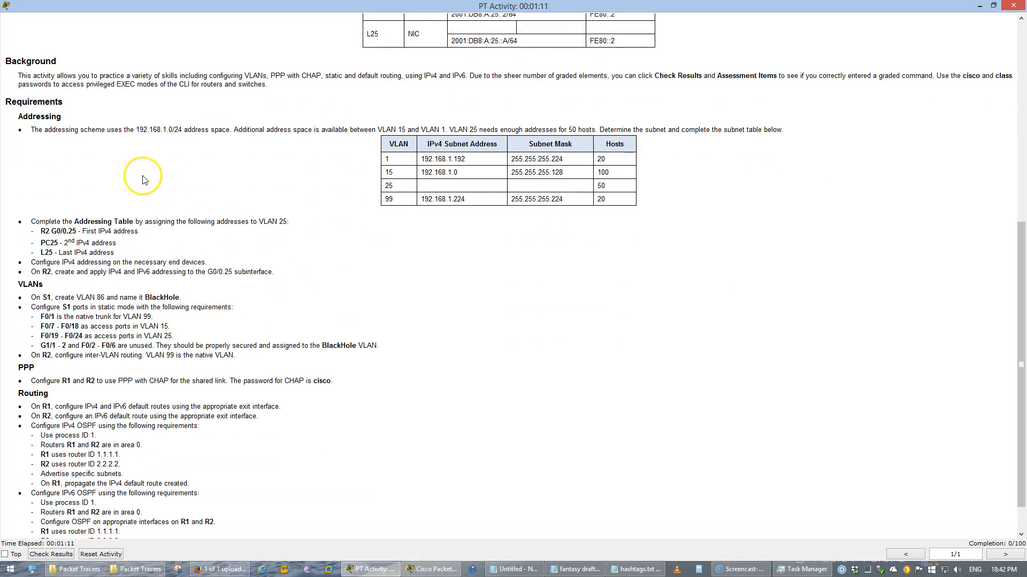
scroll(68, 138, up, 2)
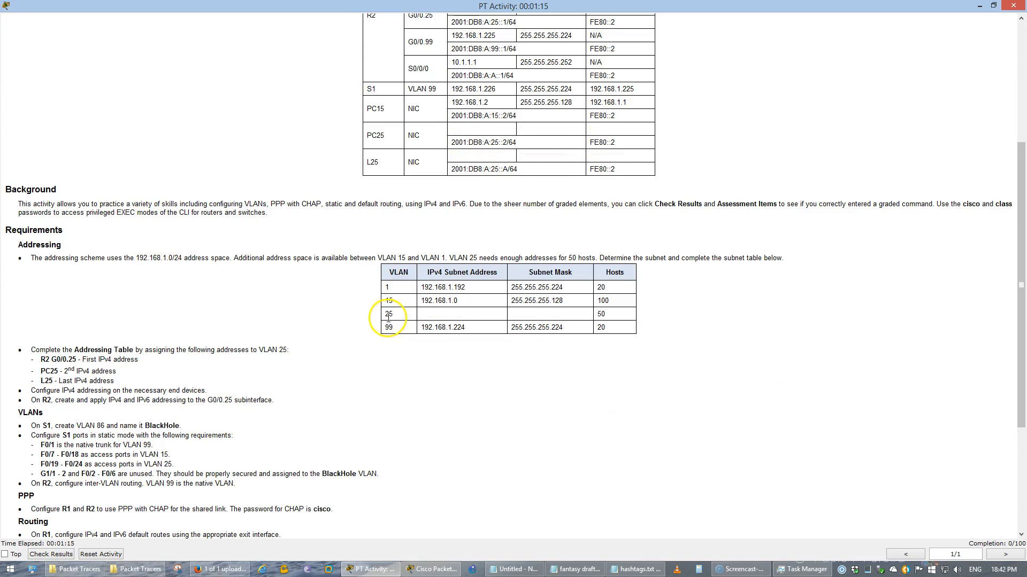
drag(388, 318, 633, 316)
click(337, 285)
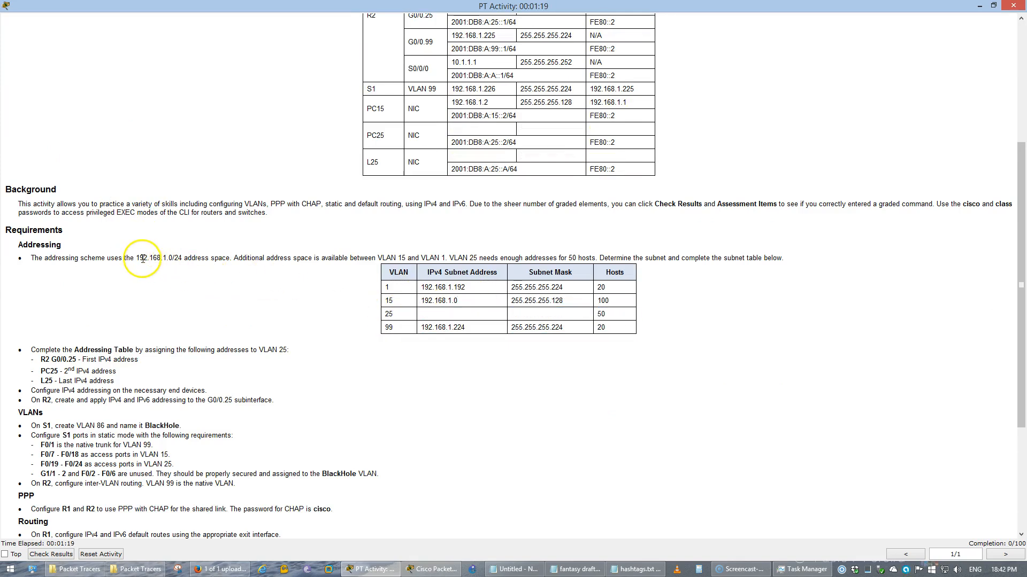
drag(139, 259, 610, 260)
drag(618, 316, 572, 319)
click(564, 415)
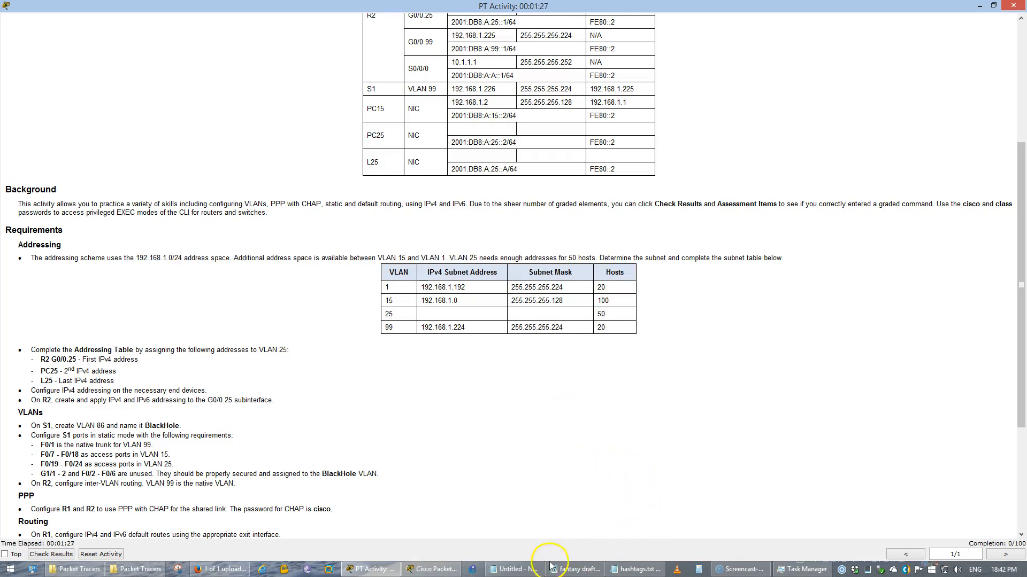
Compare the VLAN 25 subnet and R1 subinterface lines in the notes against the instructions
click(516, 569)
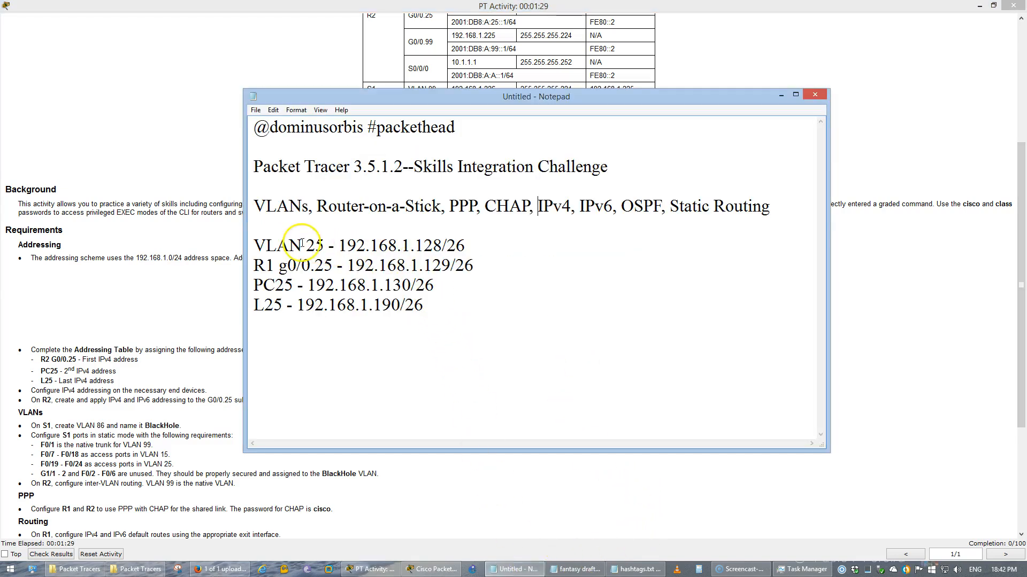
click(256, 244)
drag(259, 244, 471, 240)
click(471, 240)
click(209, 256)
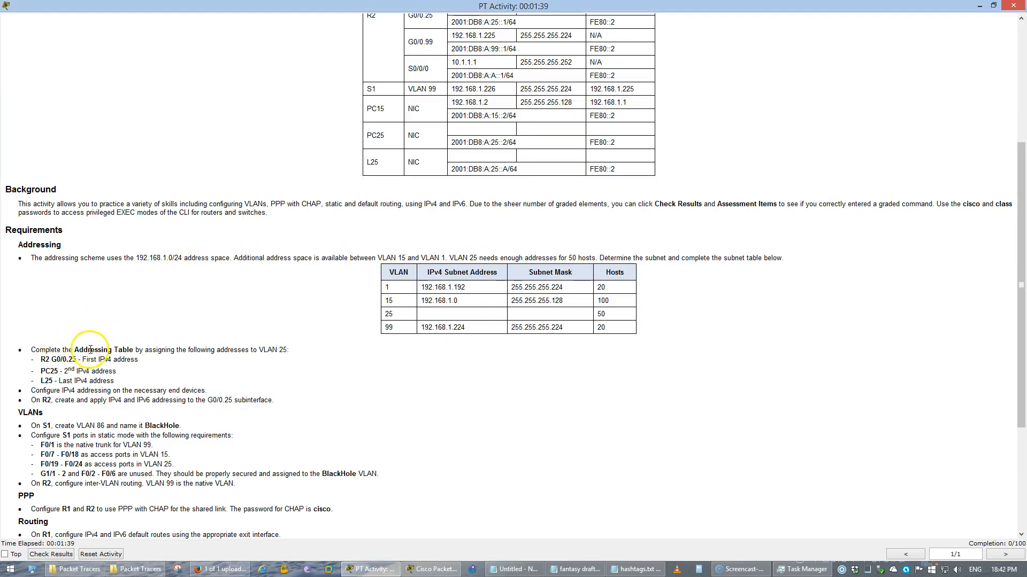
key(alt+Tab)
click(275, 268)
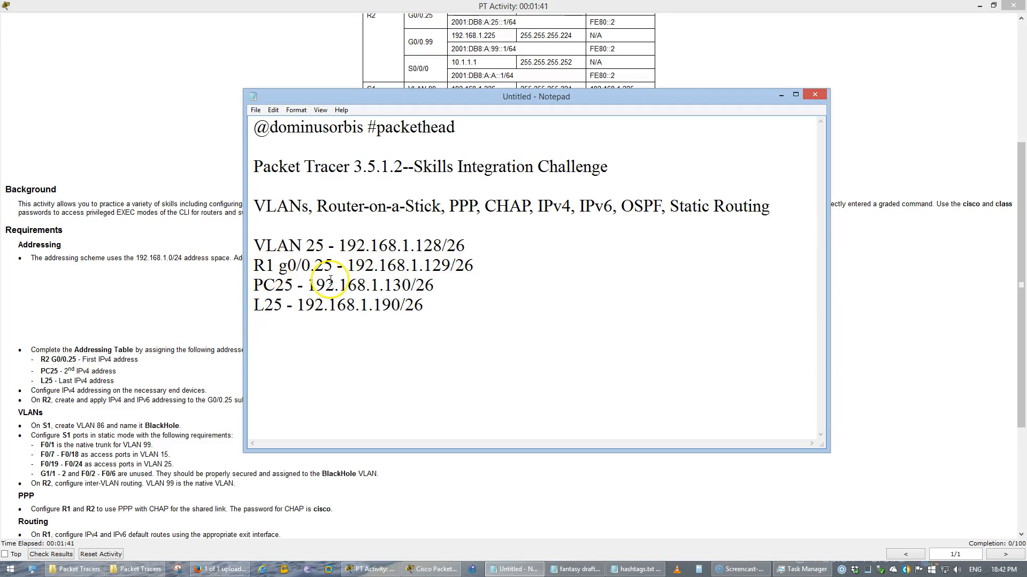
click(167, 291)
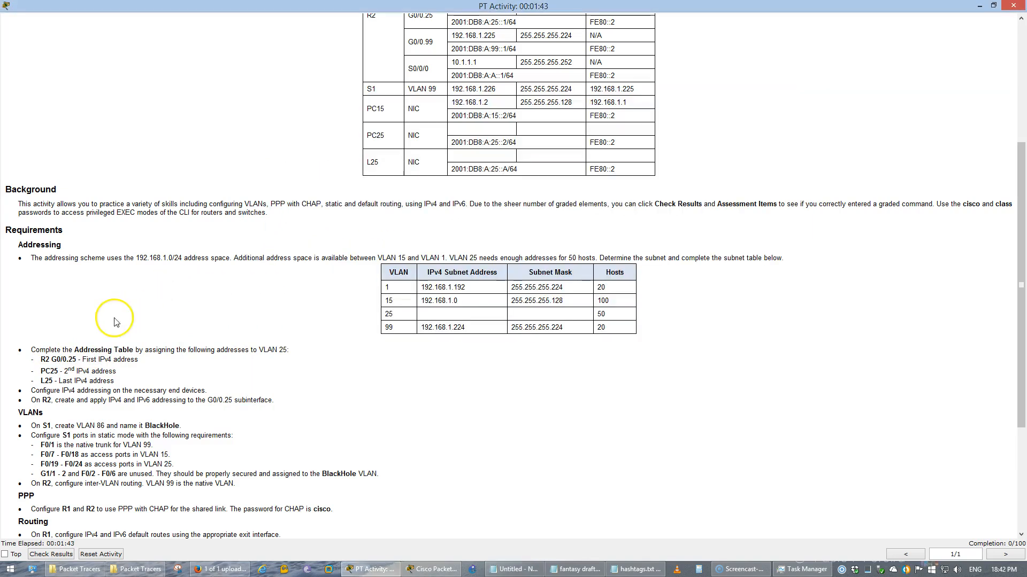
click(50, 357)
Match the G0/0.25 and PC25 requirements to the .129 and .130 addresses in the notes
drag(53, 357, 83, 359)
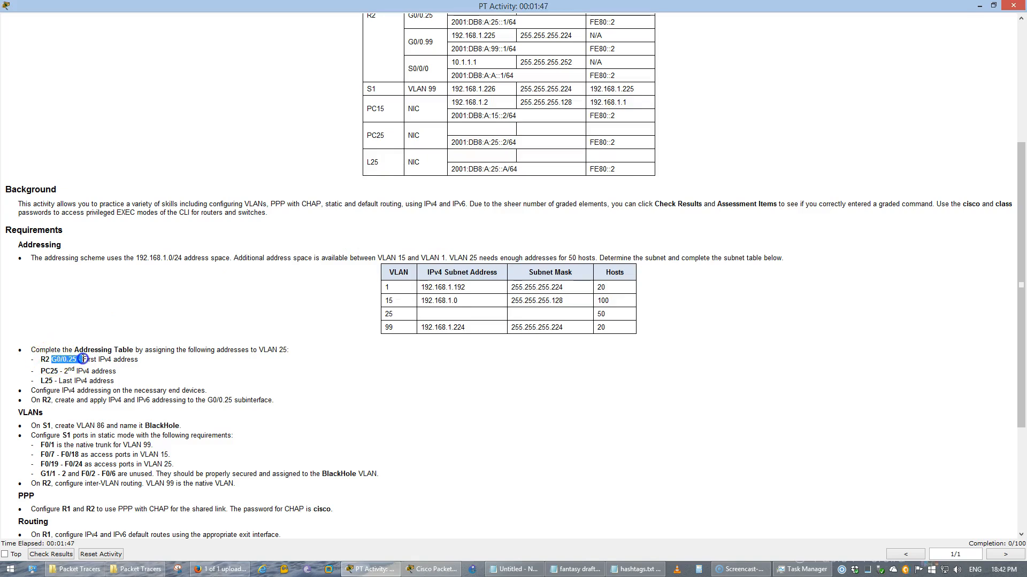
key(alt+Tab)
drag(450, 265, 425, 263)
key(alt+Tab)
drag(58, 371, 145, 371)
key(alt+Tab)
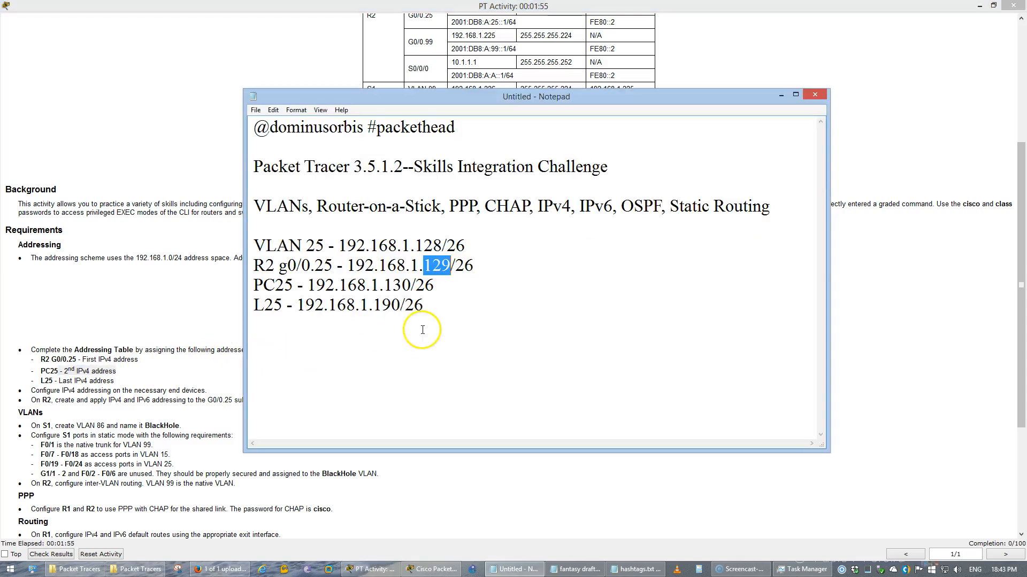
click(417, 285)
drag(410, 285, 381, 284)
click(382, 281)
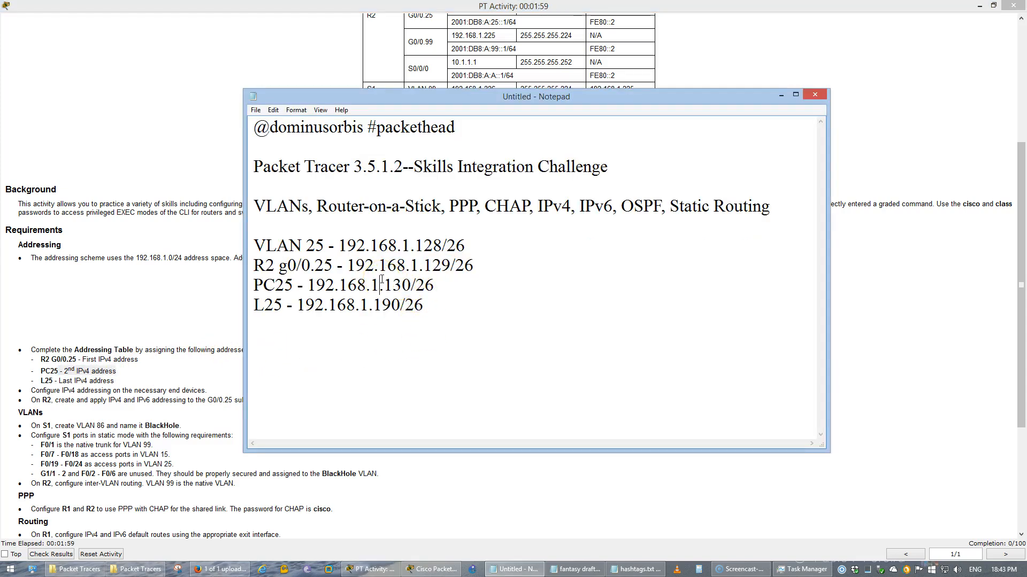
Check L25's last-address requirement against its .190 address and VLAN 1's .192 subnet
click(129, 311)
drag(52, 383, 75, 380)
key(alt+Tab)
drag(401, 306, 381, 302)
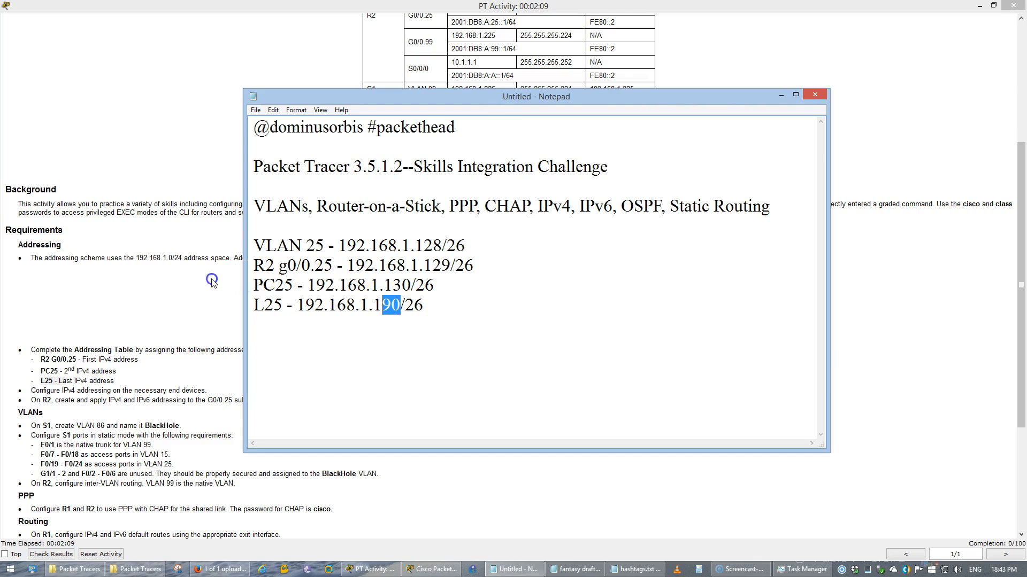
key(alt+Tab)
drag(475, 285, 458, 283)
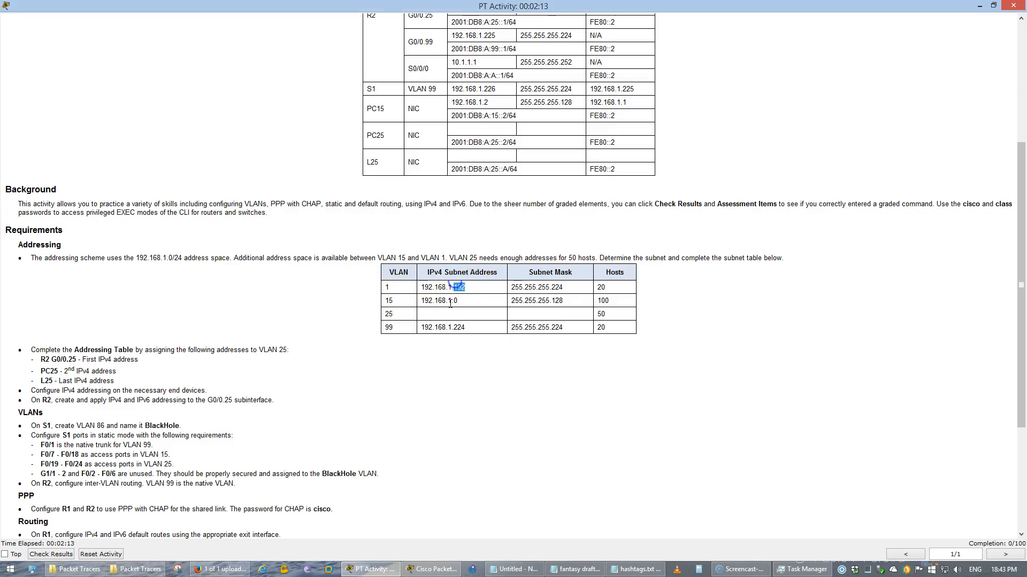
Try L25's Config tab, dismiss the locked-configuration warning, and close L25
click(432, 568)
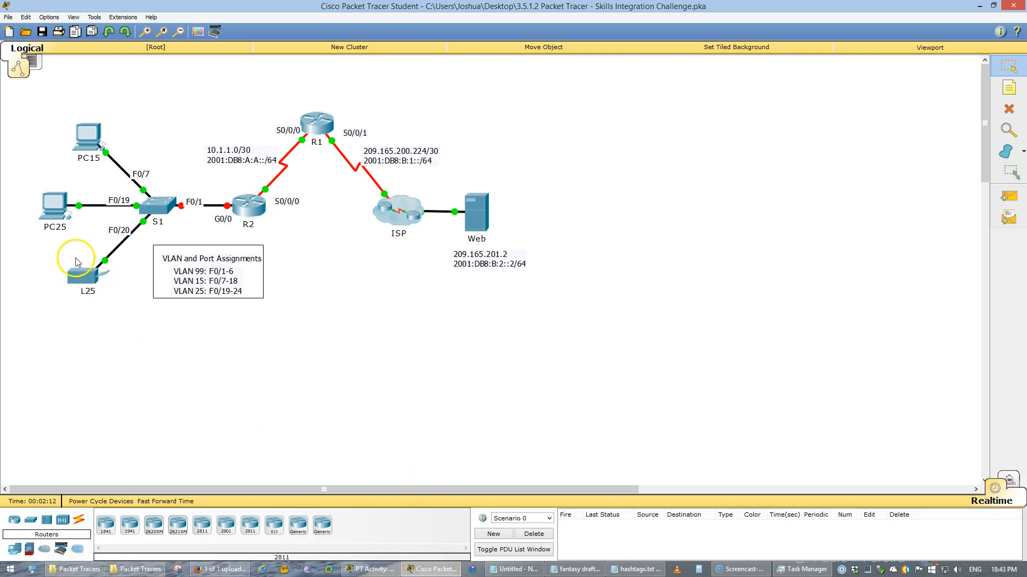
click(79, 274)
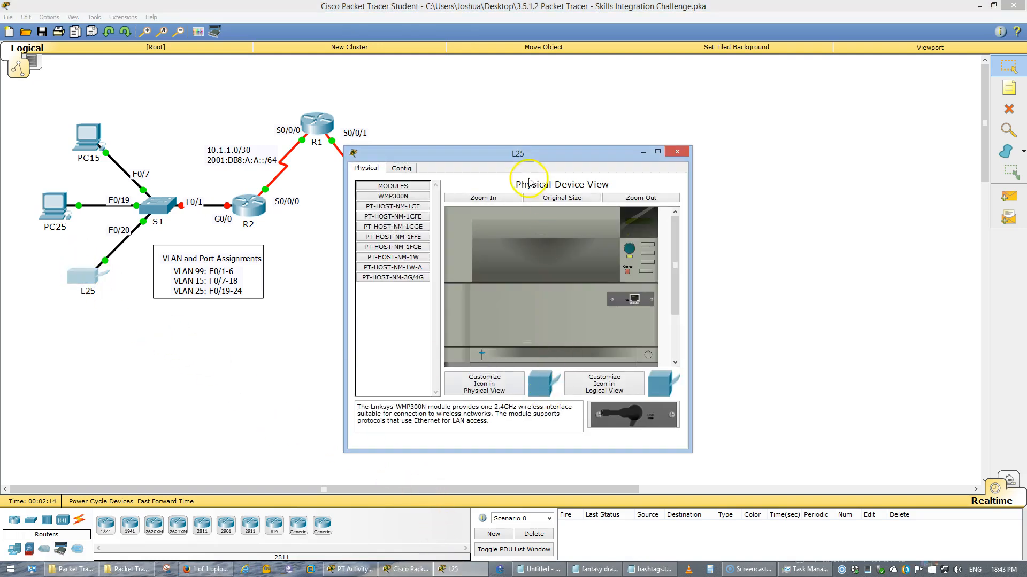
click(401, 169)
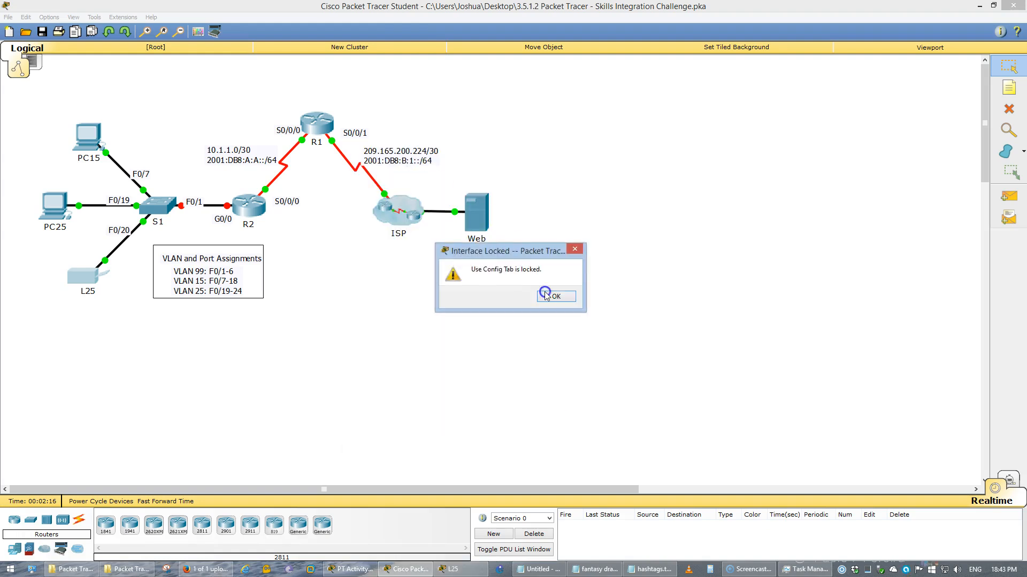
click(554, 294)
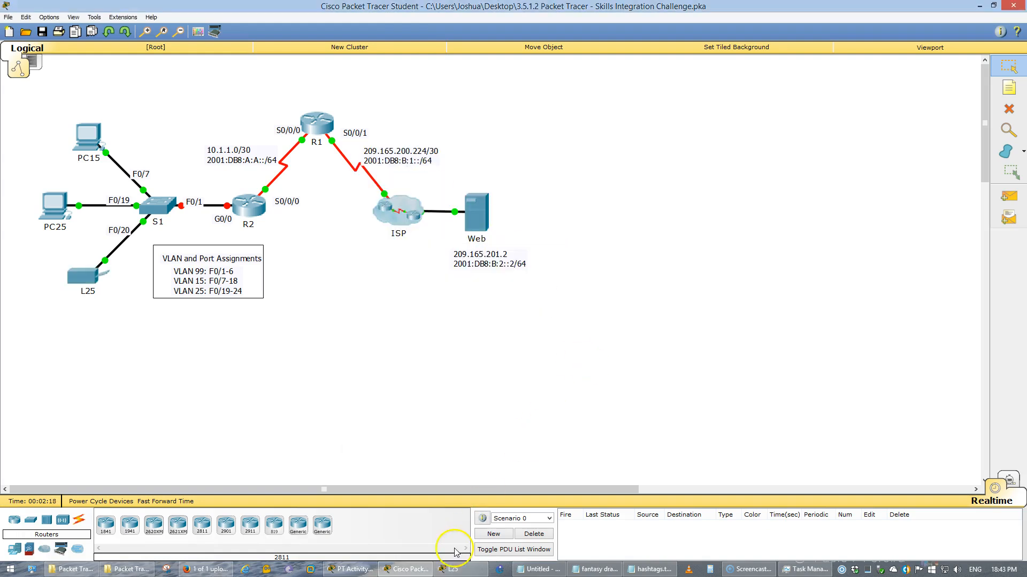
click(455, 572)
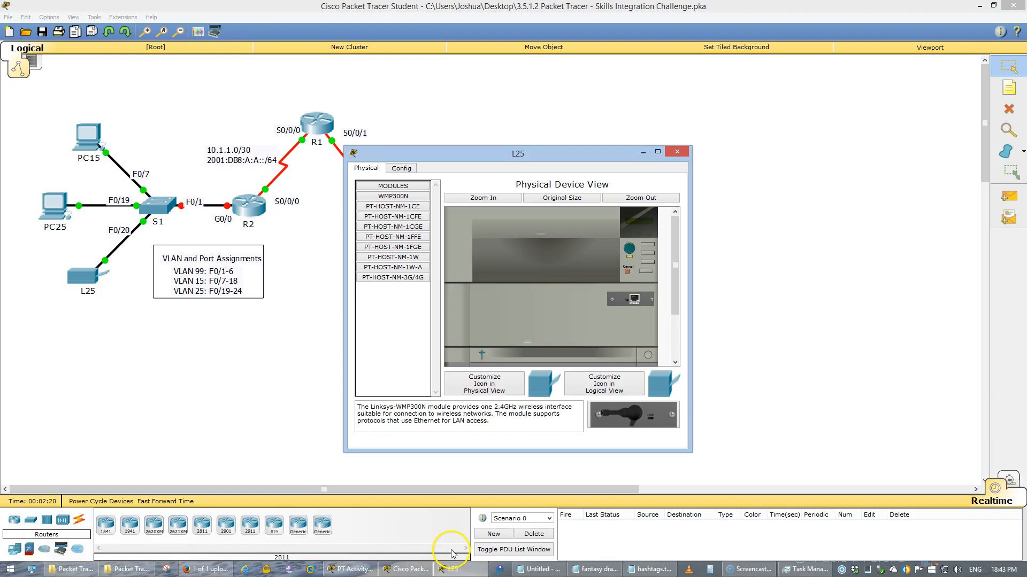
key(alt+F4)
Scroll the instructions down to the Routing requirements, then return to the topology
click(423, 570)
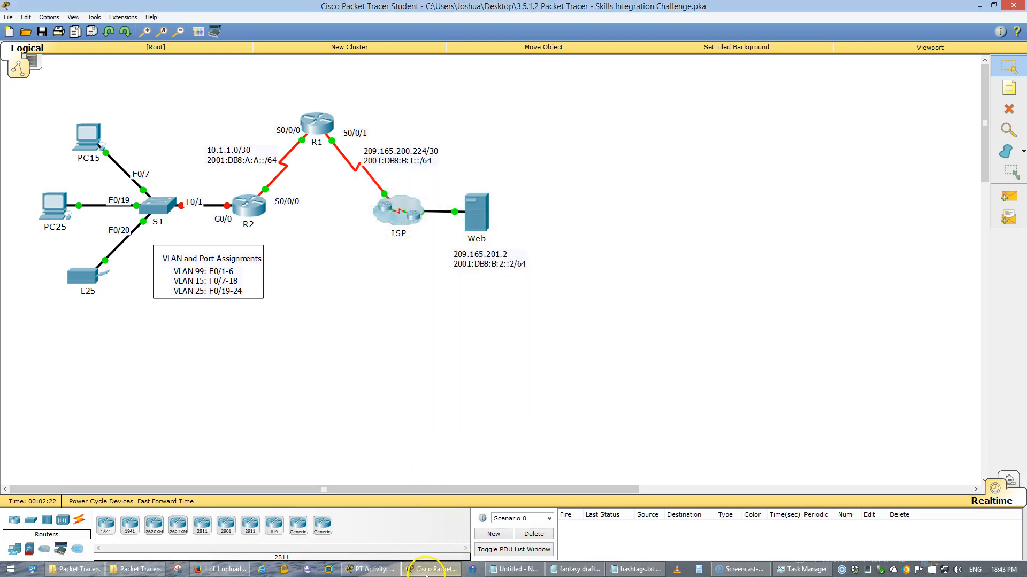
click(379, 573)
click(366, 428)
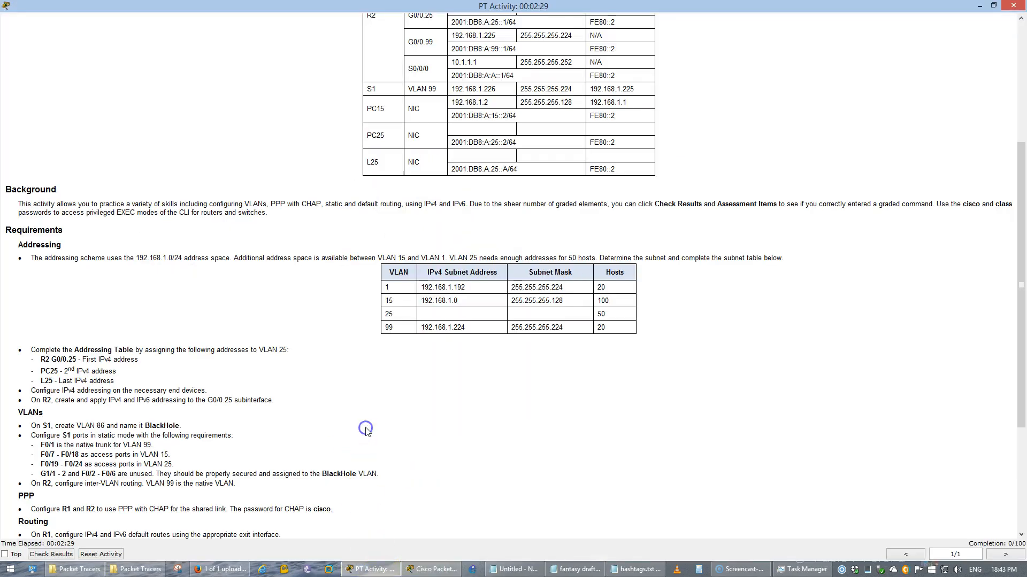
scroll(355, 419, down, 5)
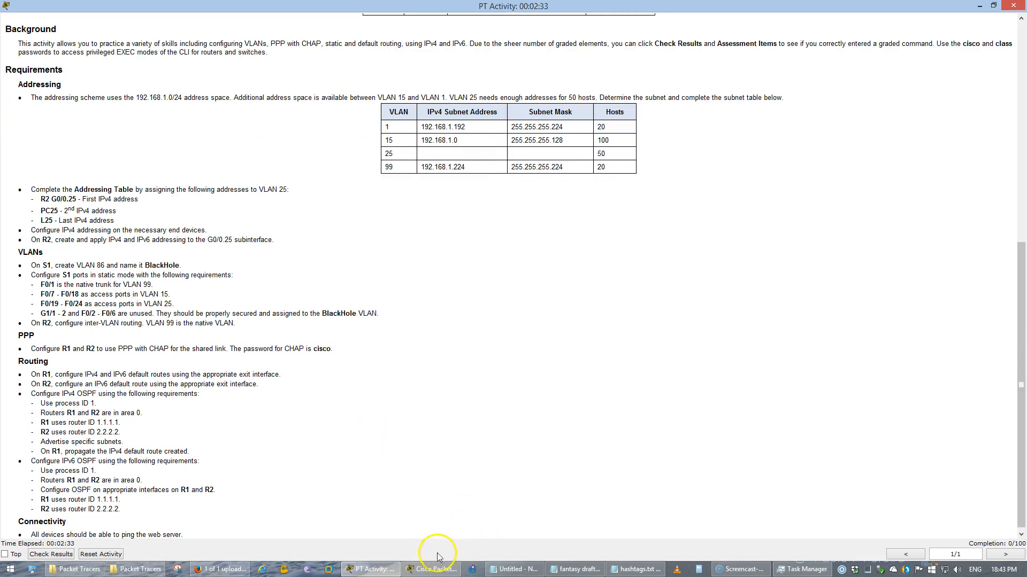
click(426, 571)
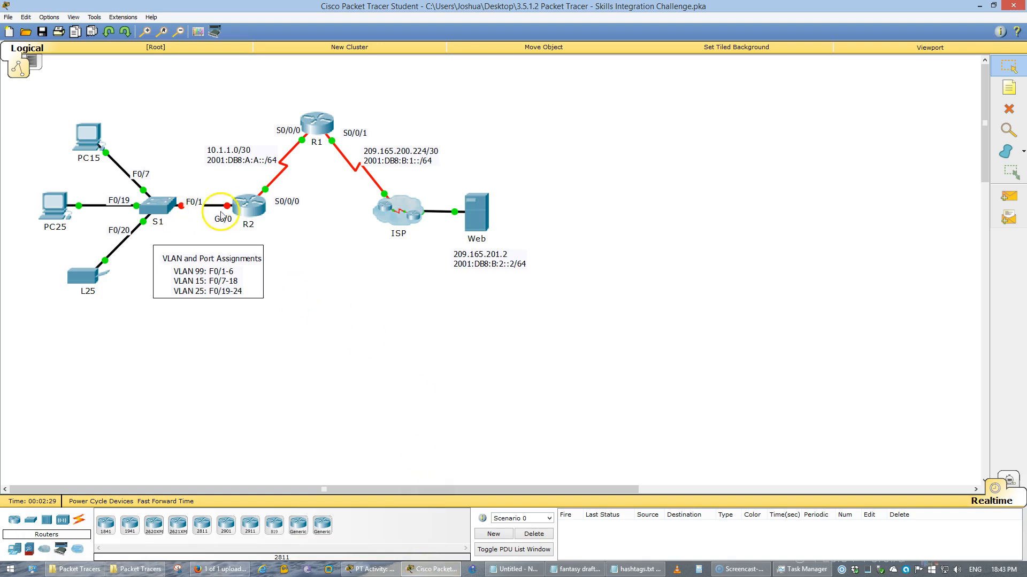
Open R2's CLI in a widened window and start a console session at the password prompt
click(249, 206)
key(alt+Tab)
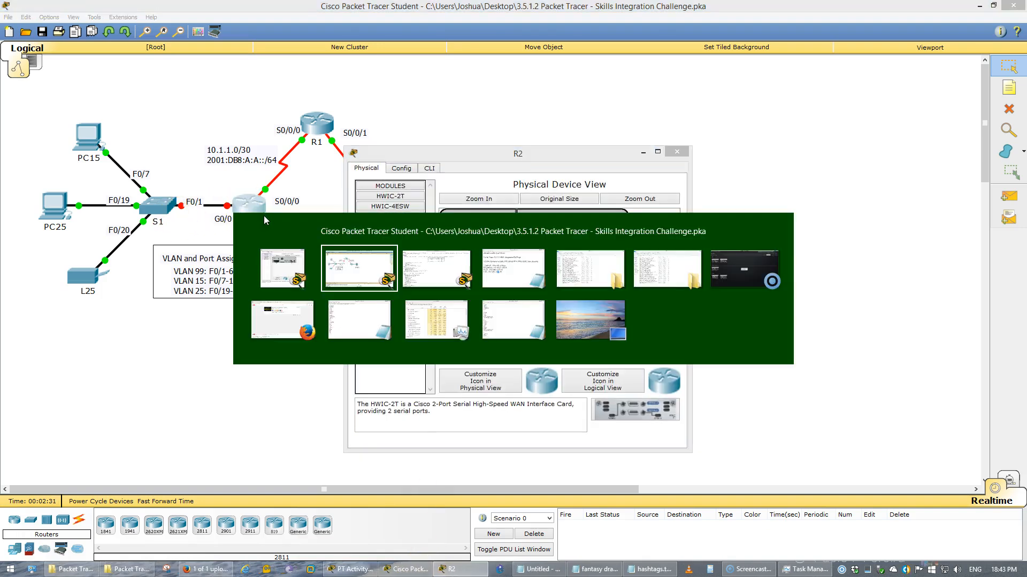
key(alt+Tab)
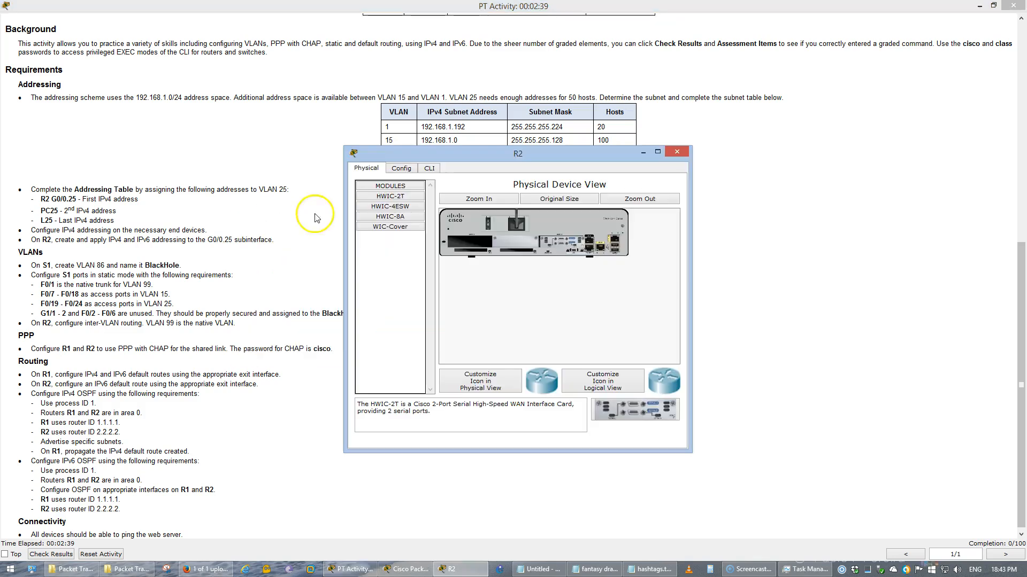
click(429, 167)
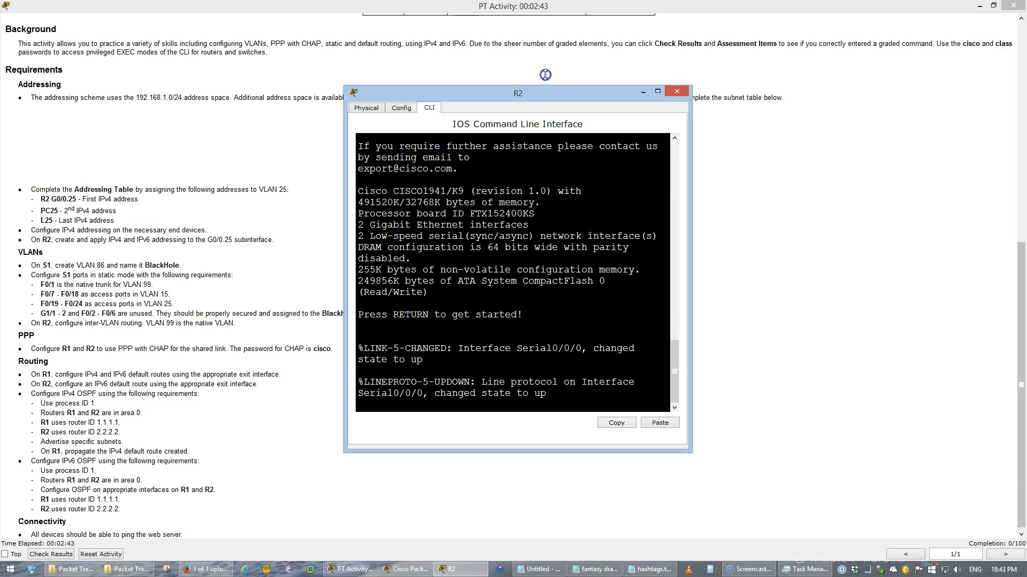
drag(693, 168, 858, 185)
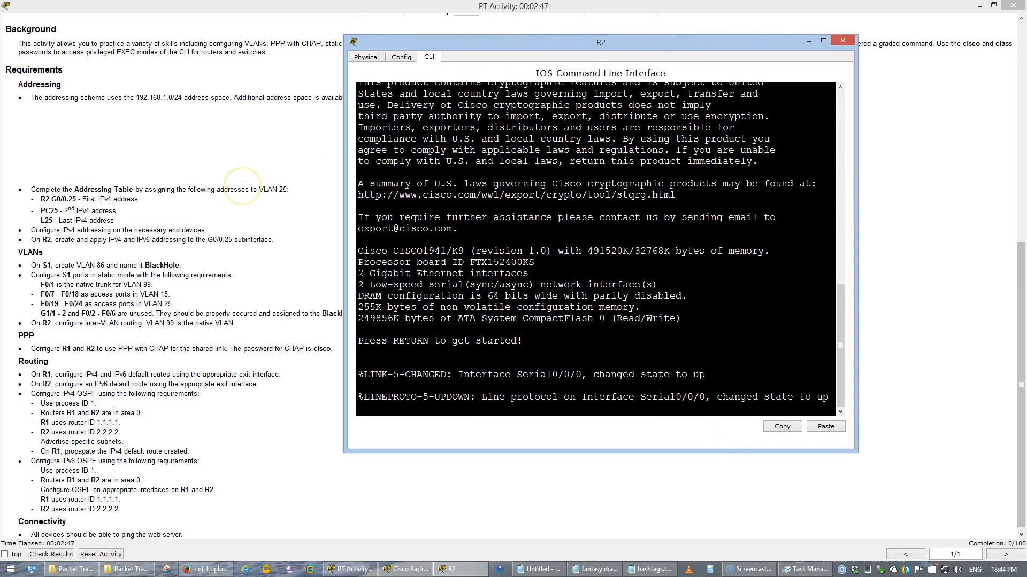
click(313, 203)
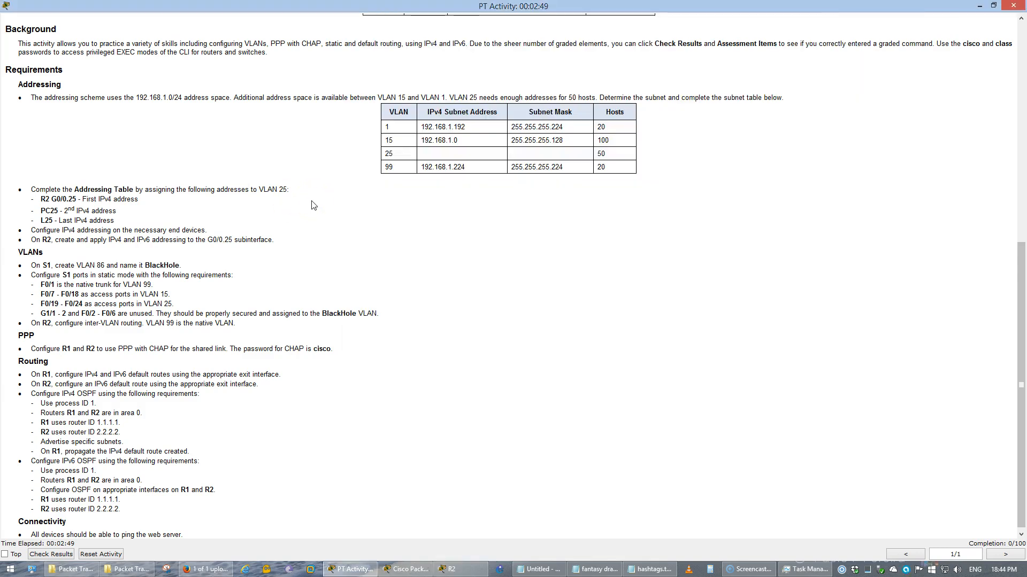
key(alt+Tab)
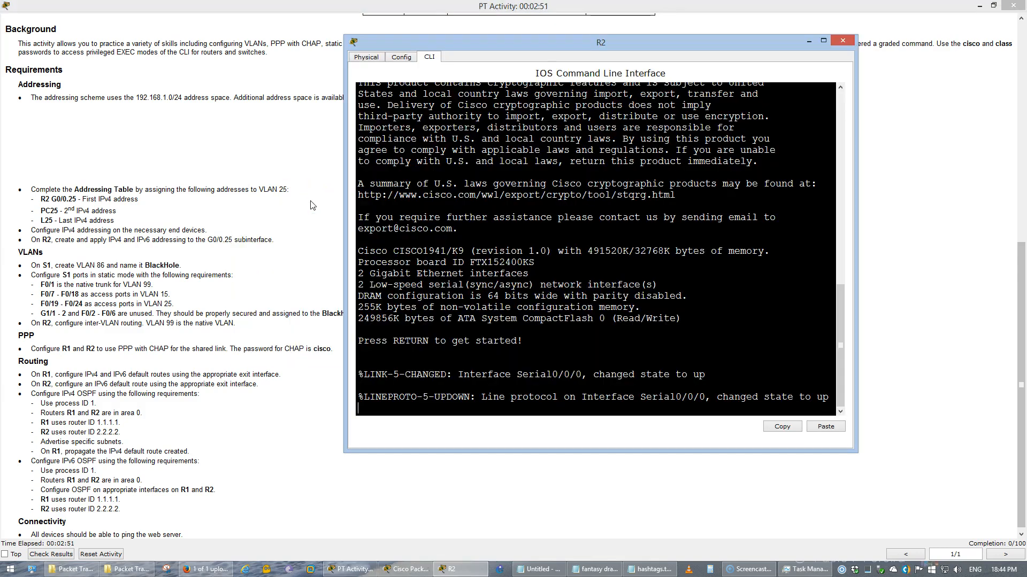
click(507, 304)
key(Return)
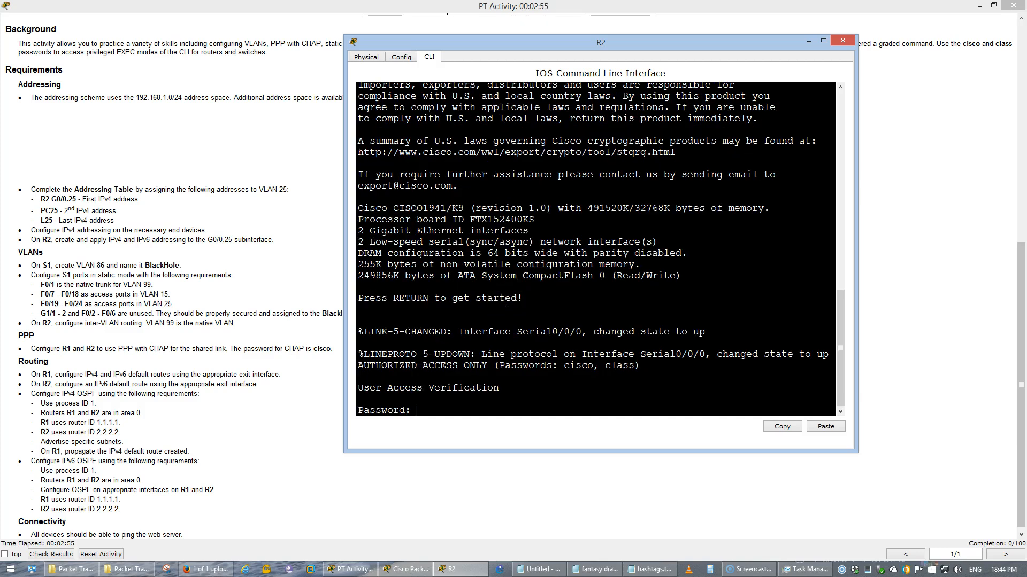
Log into R2 with the login and enable passwords, then bring G0/0 up with no shut
text(cisco)
key(Return)
text(en)
key(Return)
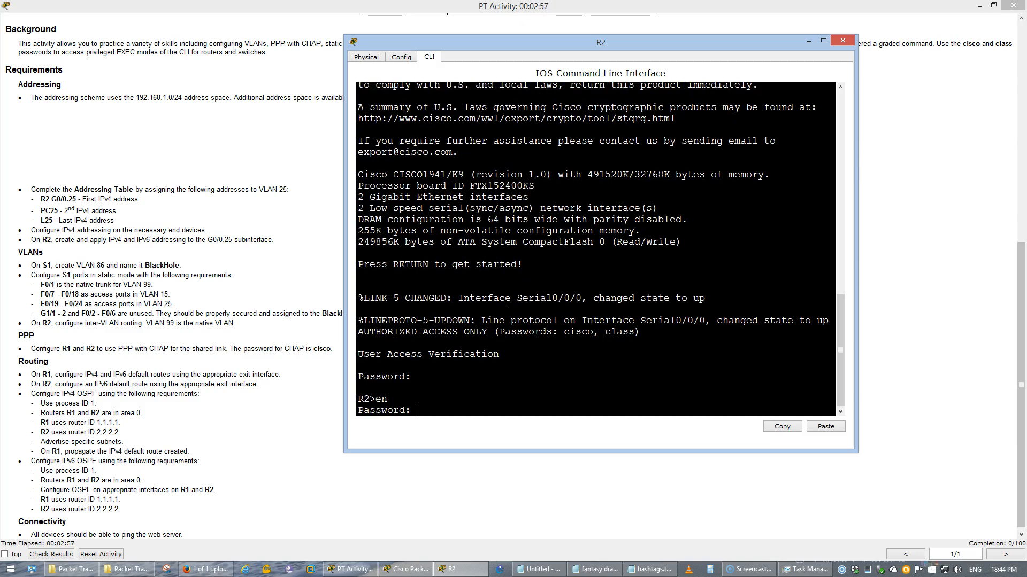
text(class)
key(Return)
text(conf t)
key(Return)
text(ig)#i)
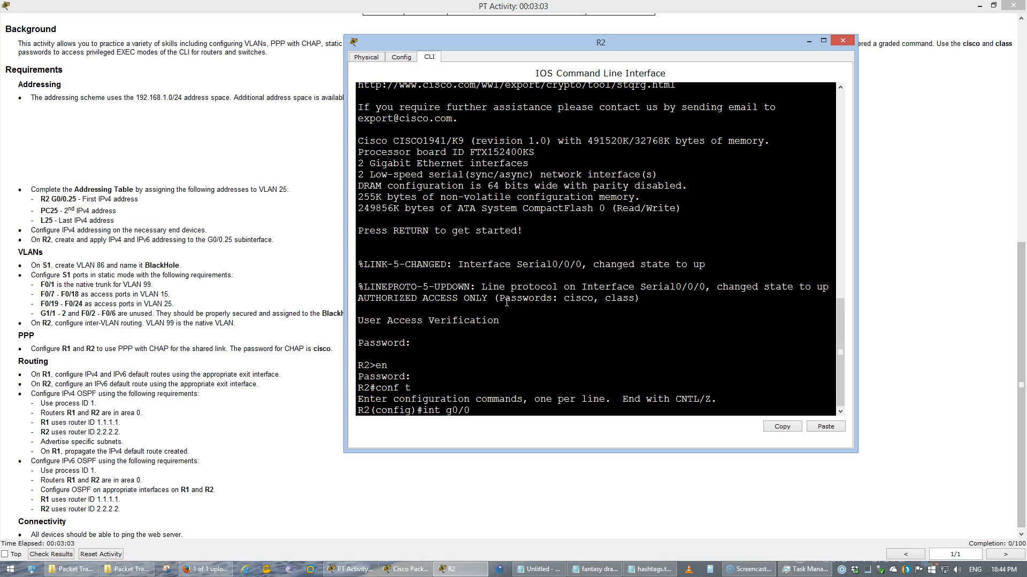
text(nt g0/0)
key(Return)
text(no shut)
key(Return)
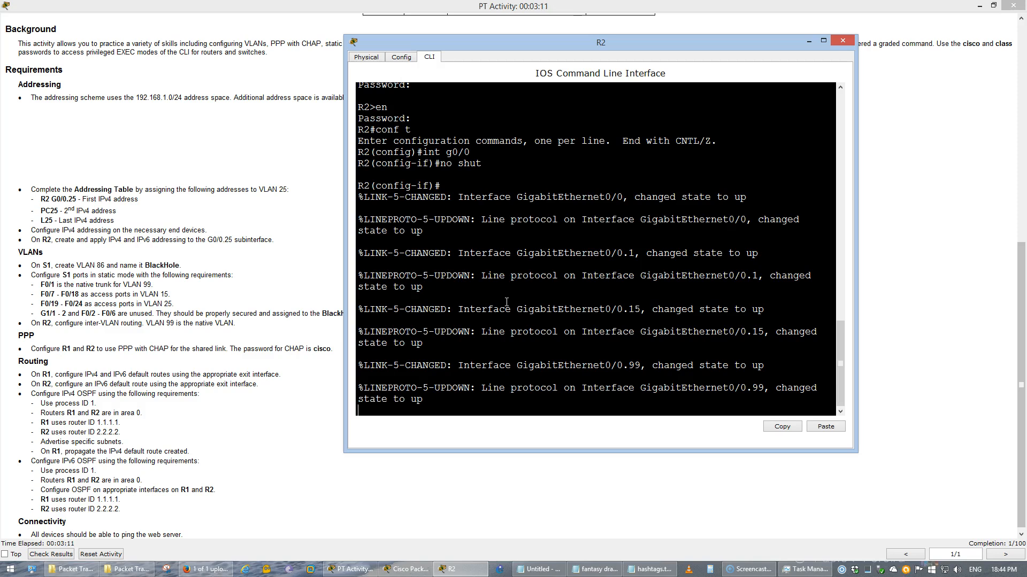
Create subinterface G0/0.25 with dot1Q encapsulation for VLAN 25 and begin its ip address command
key(Return)
key(Up)
key(Up)
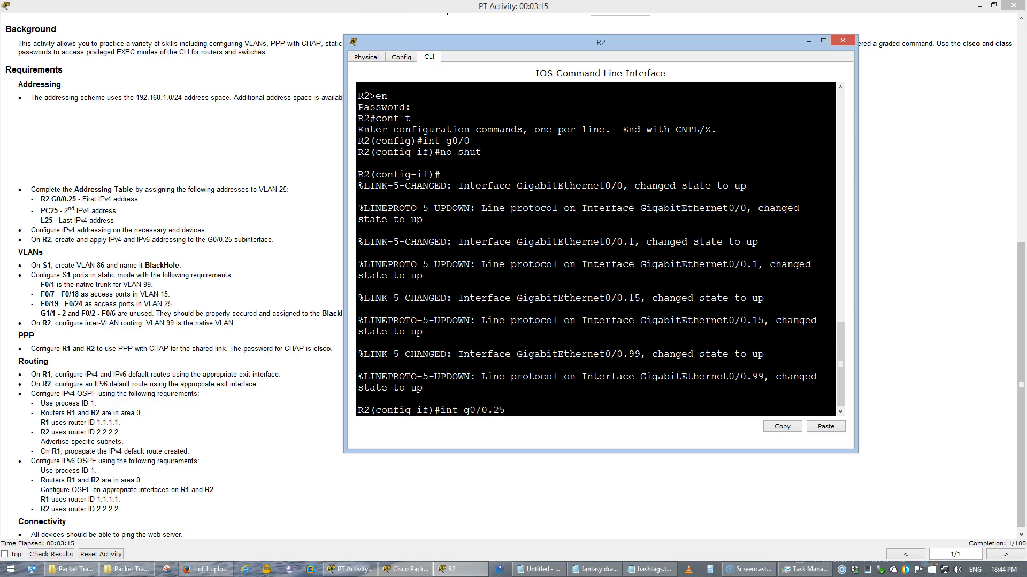
text(.25)
key(Return)
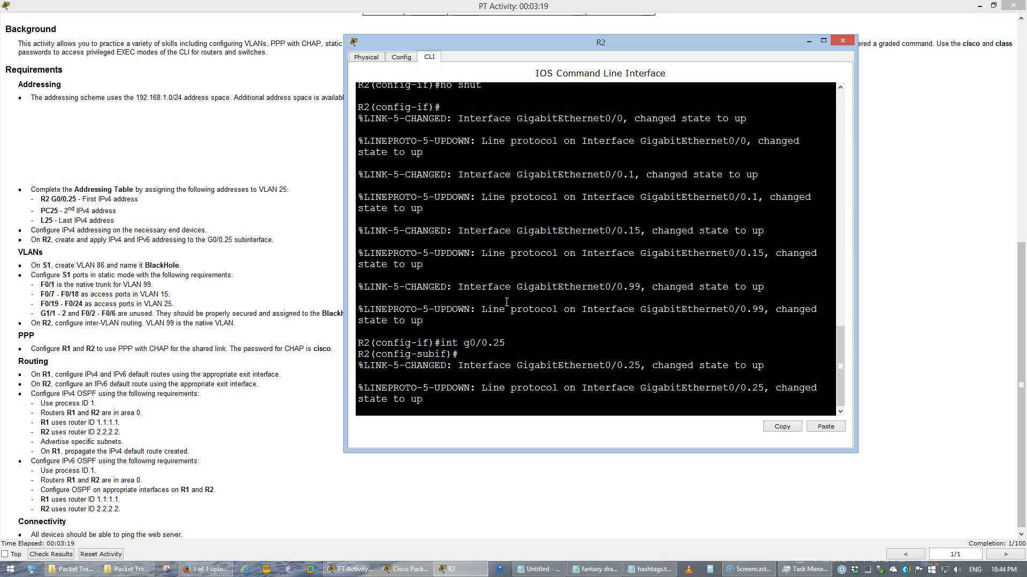
key(Return)
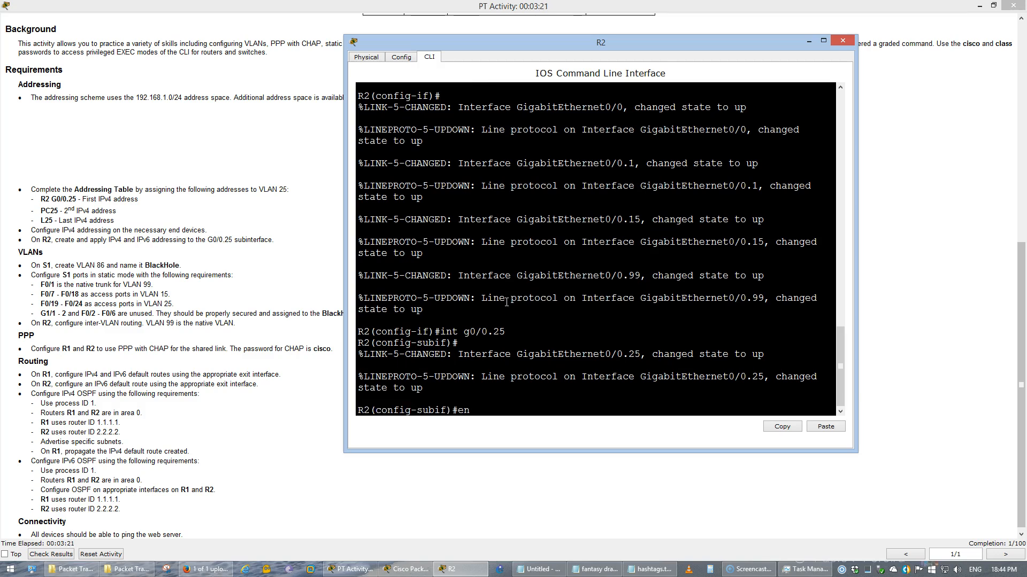
text(en)
key(Tab)
text(dot)
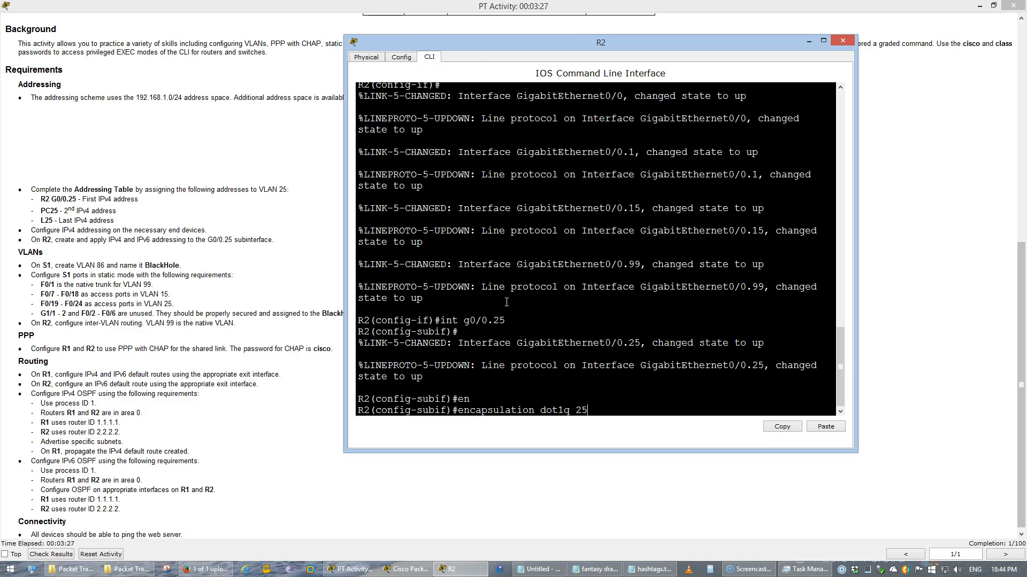
key(Return)
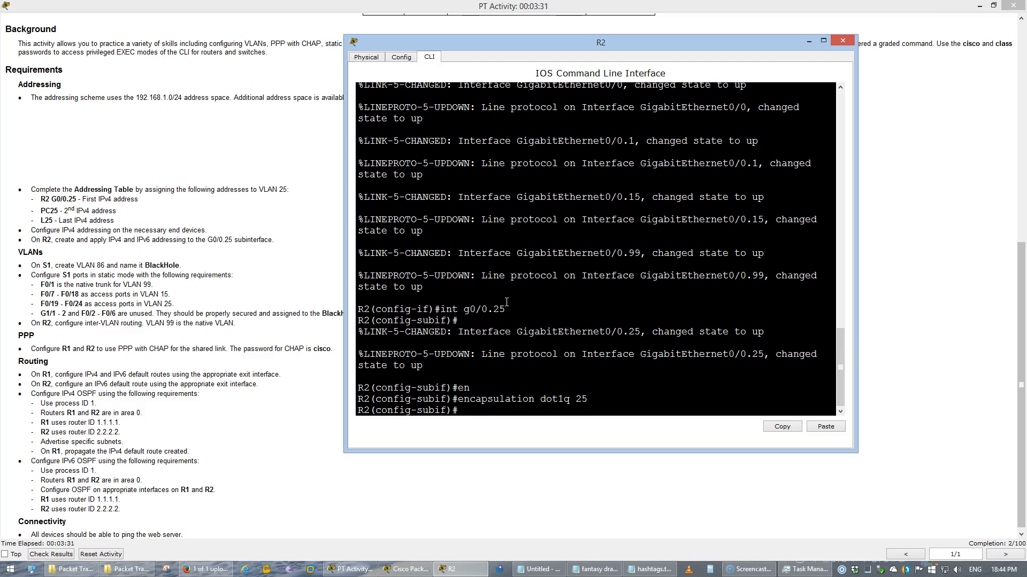
text(ip addre)
key(alt+Tab)
key(alt+Tab)
key(alt+Tab)
key(alt+Tab)
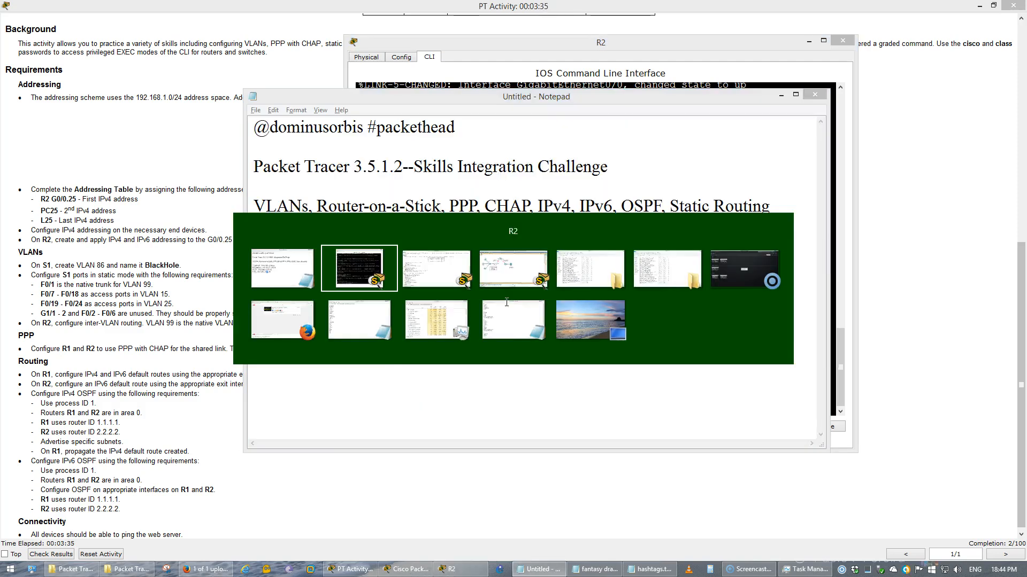
Assign 192.168.1.129 255.255.255.192 to R2's G0/0.25 subinterface
drag(321, 96, 103, 105)
click(652, 257)
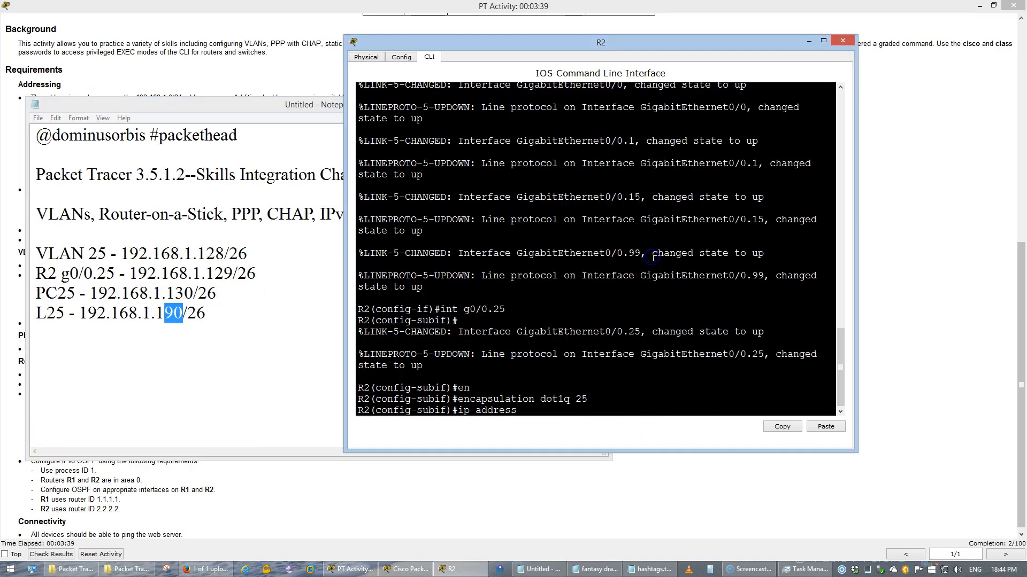
key(Return)
key(Up)
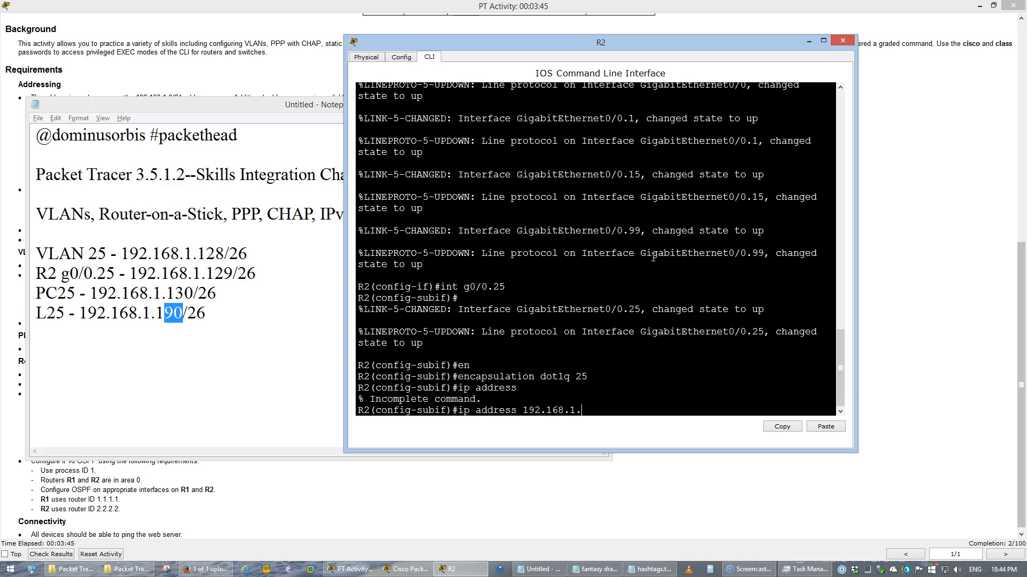
text(192.168.1.129 255.255.255.192)
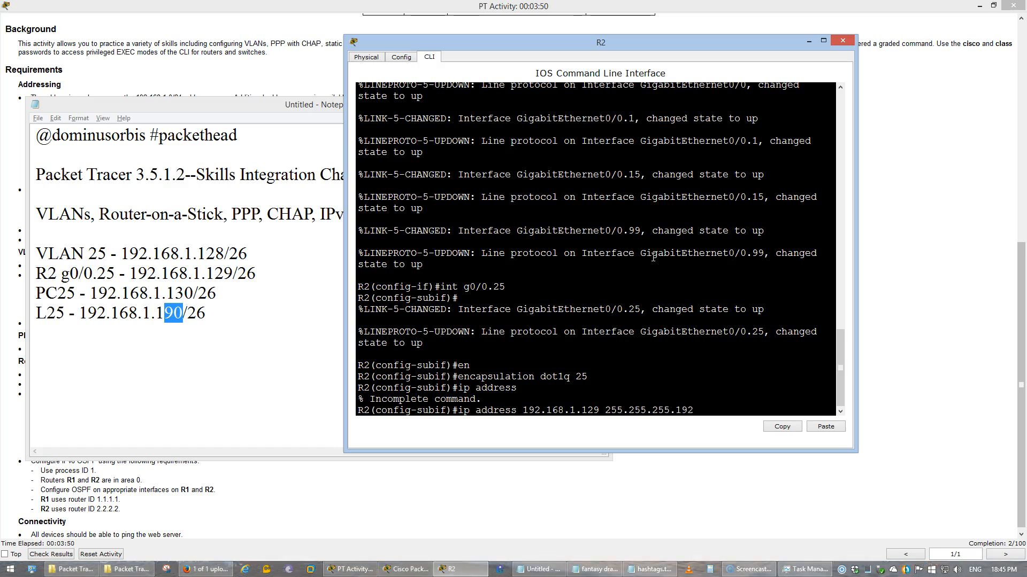
key(Return)
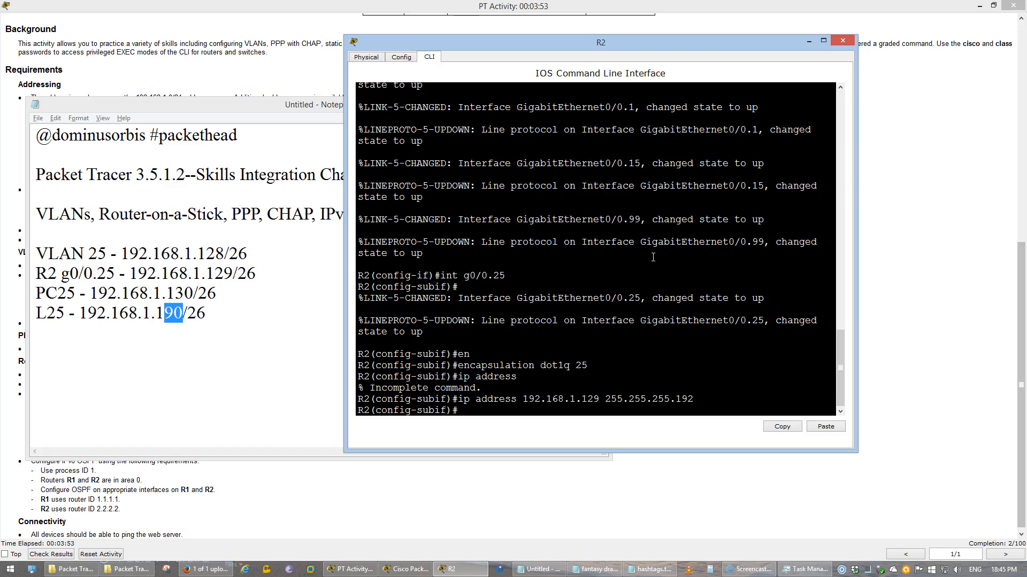
Exit the subinterface and save R2's configuration with do wr
text(exi)
key(Return)
text(do w)
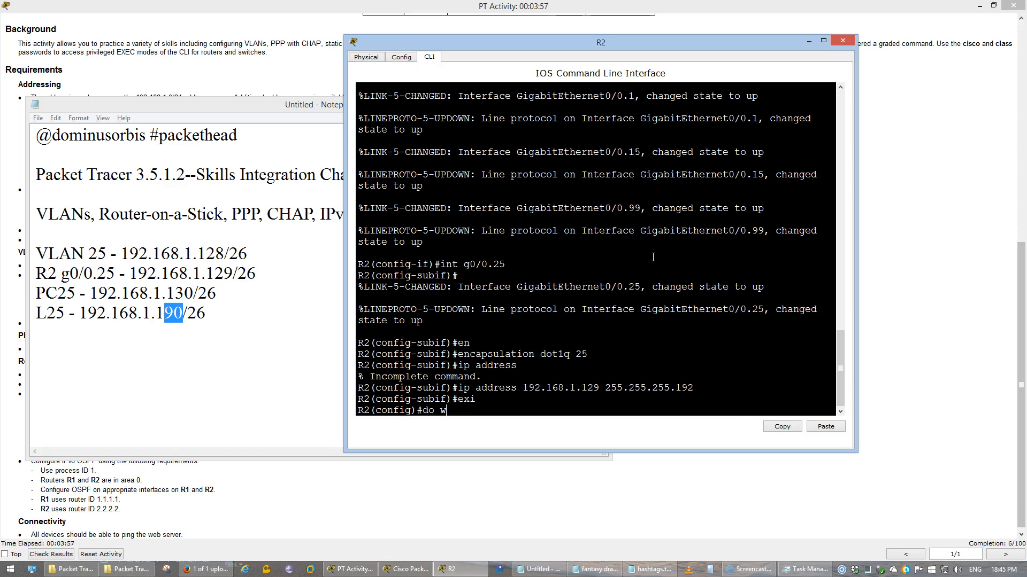
text(r)
key(Return)
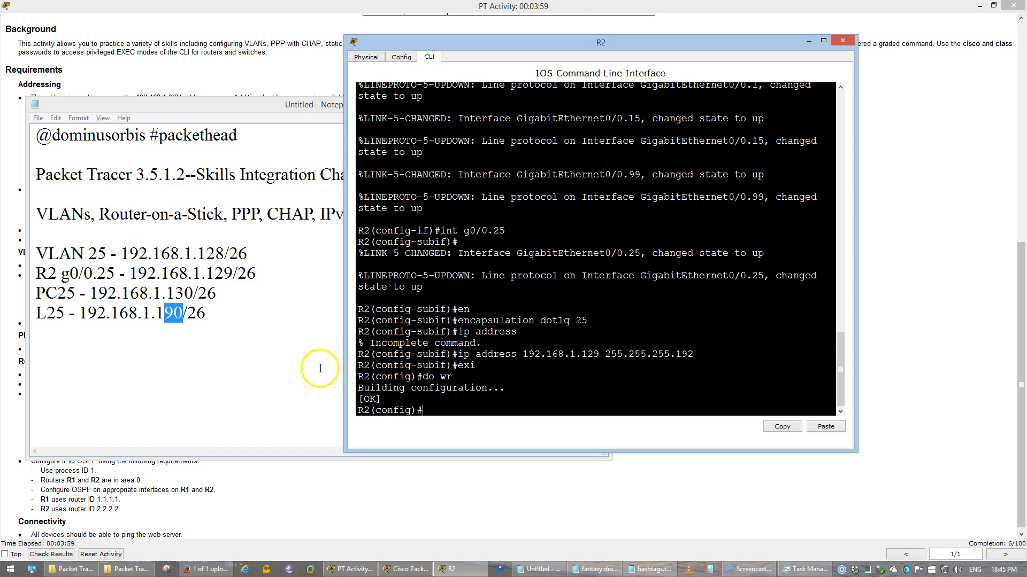
Open PC25's Desktop IP Configuration alongside the address notes
click(363, 571)
click(406, 569)
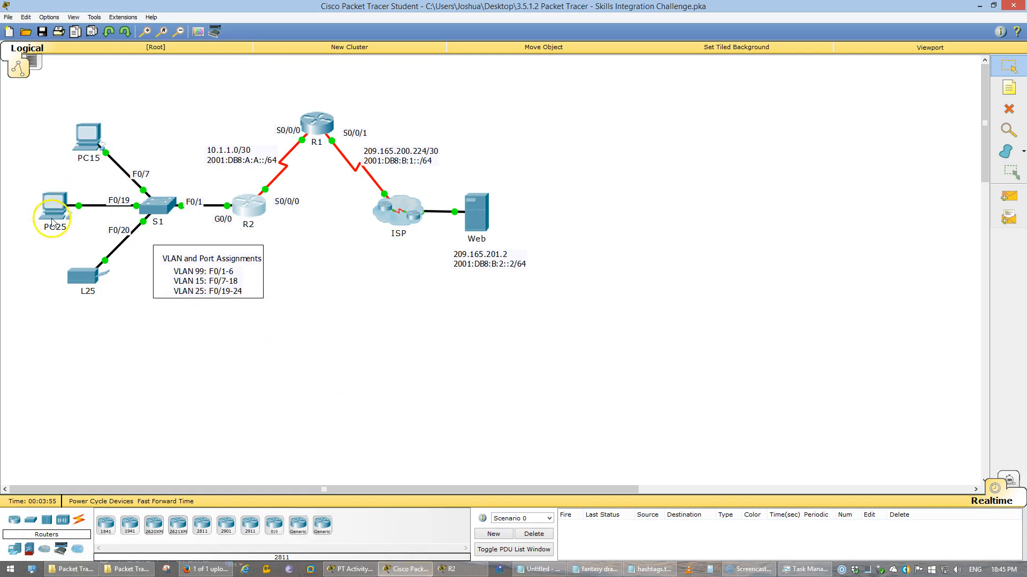
click(52, 219)
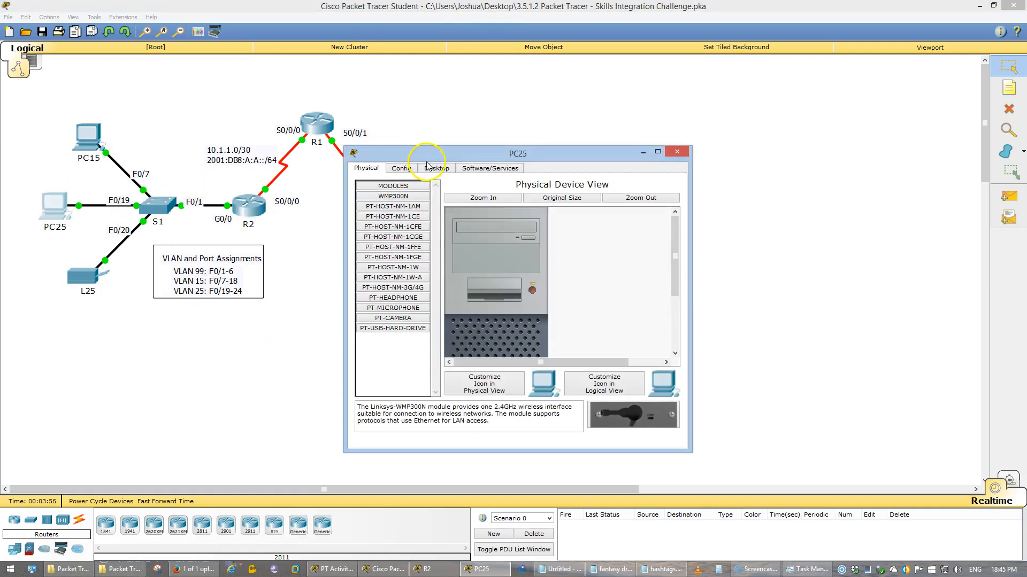
click(428, 168)
click(383, 219)
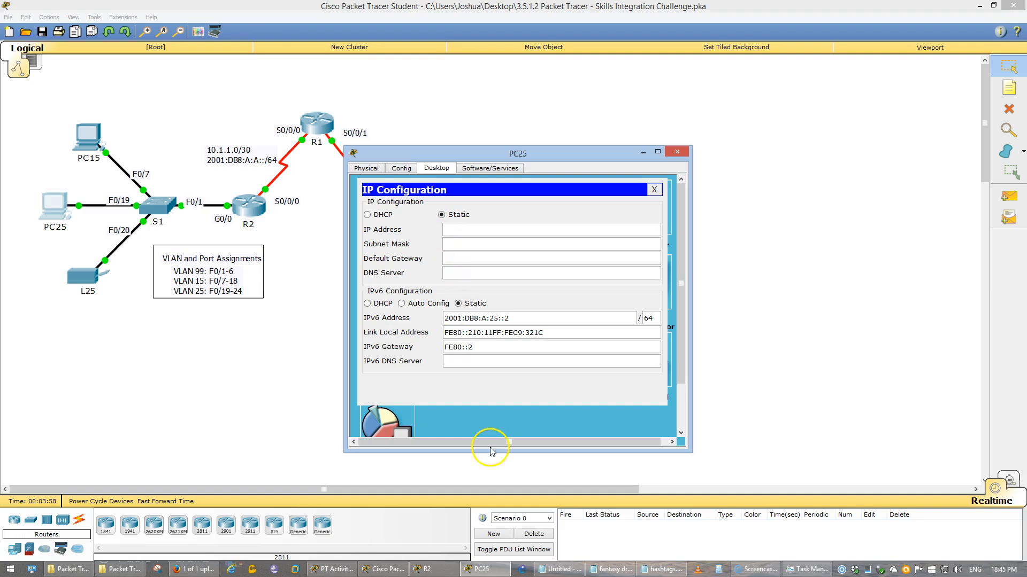
click(561, 569)
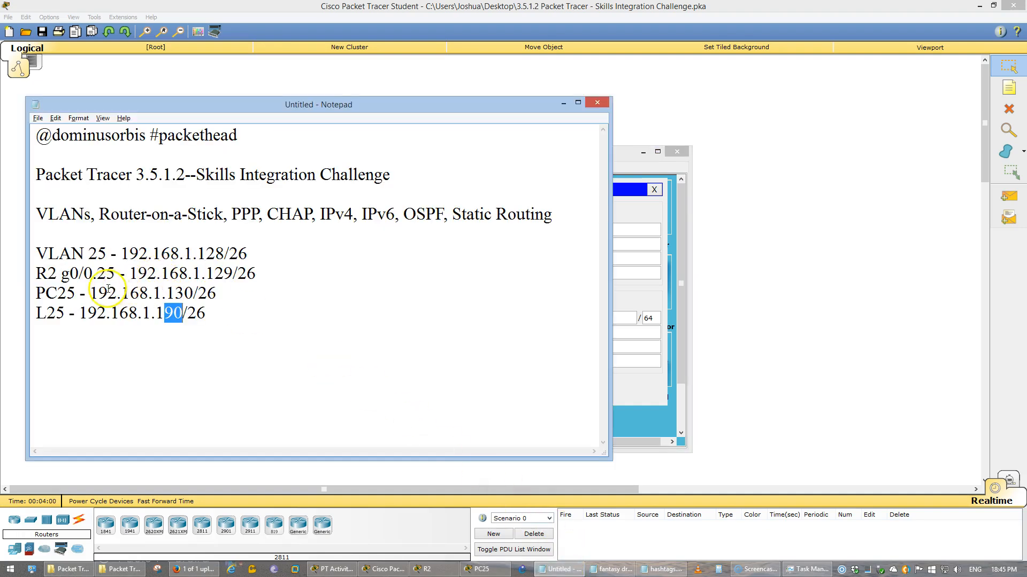
Give PC25 IP 192.168.1.130, mask 255.255.255.192, gateway 192.168.1.129, and close its window
drag(90, 293, 194, 293)
key(ctrl+c)
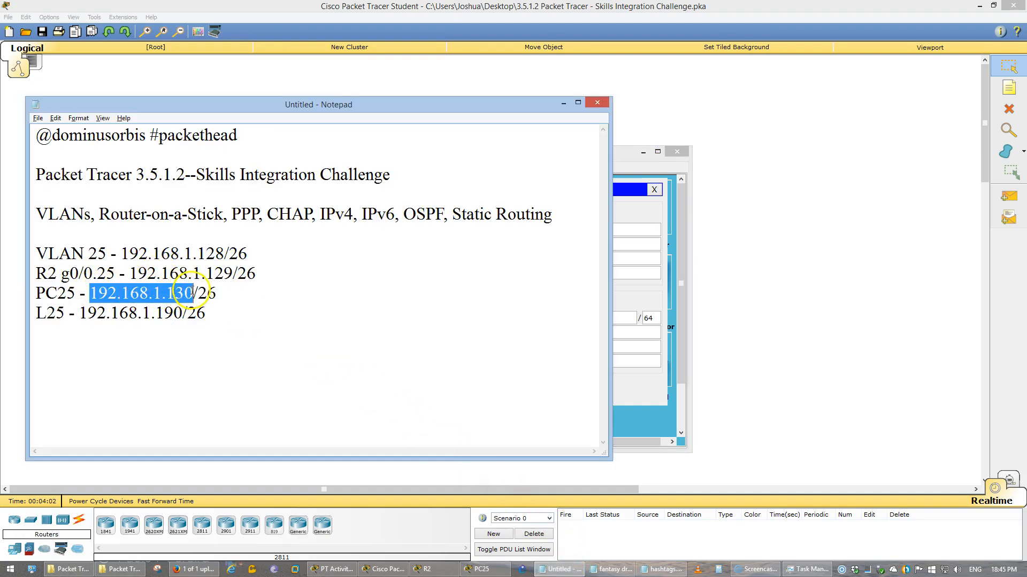
click(637, 214)
key(ctrl+v)
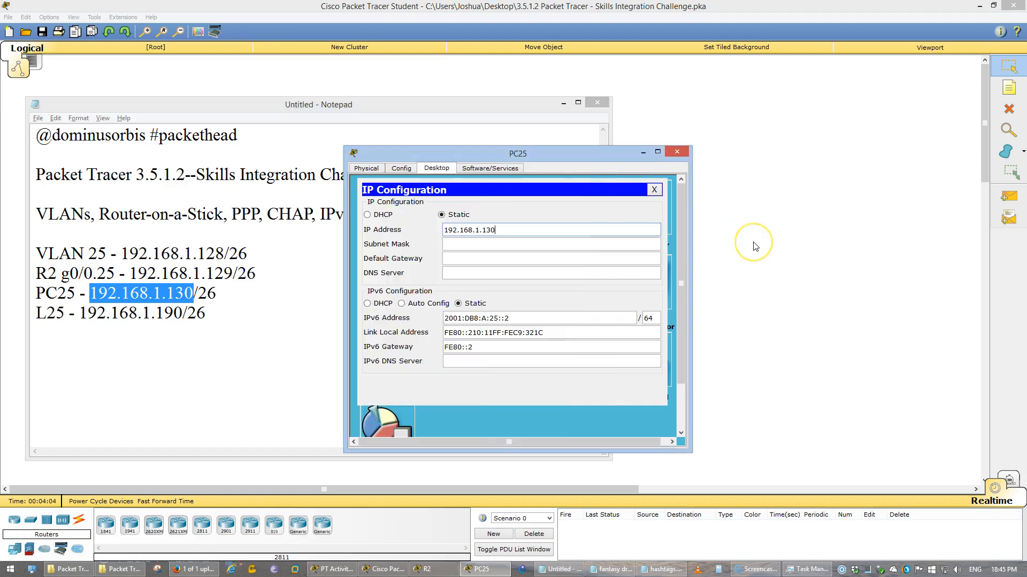
key(Tab)
key(Right)
text(192)
key(Tab)
key(ctrl+v)
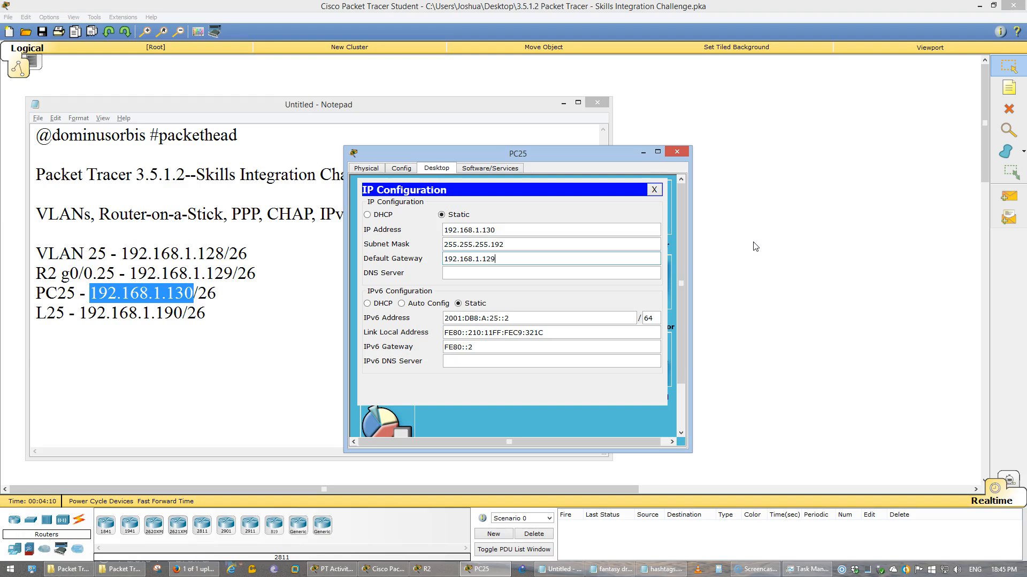
click(654, 189)
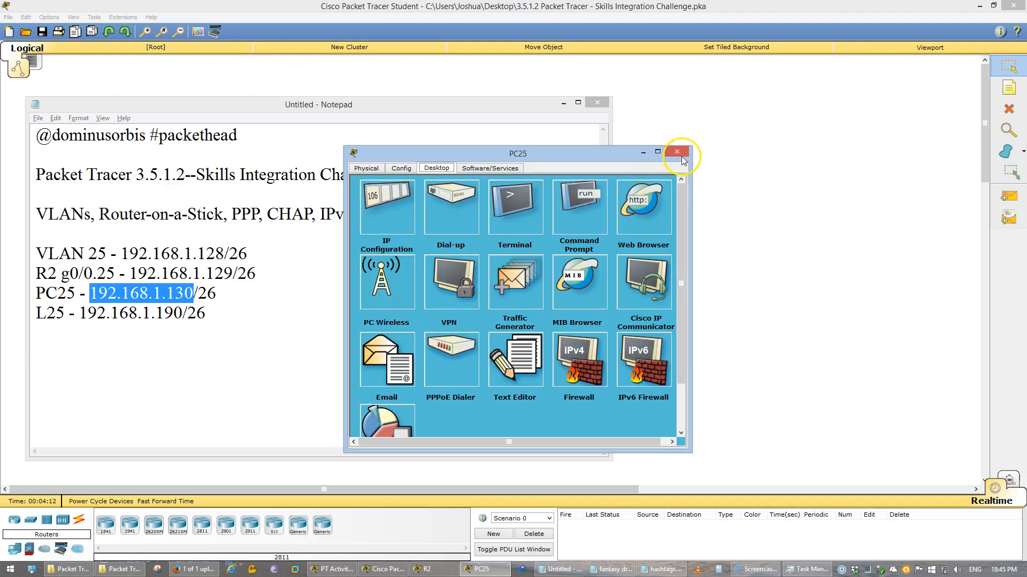
click(677, 151)
click(685, 275)
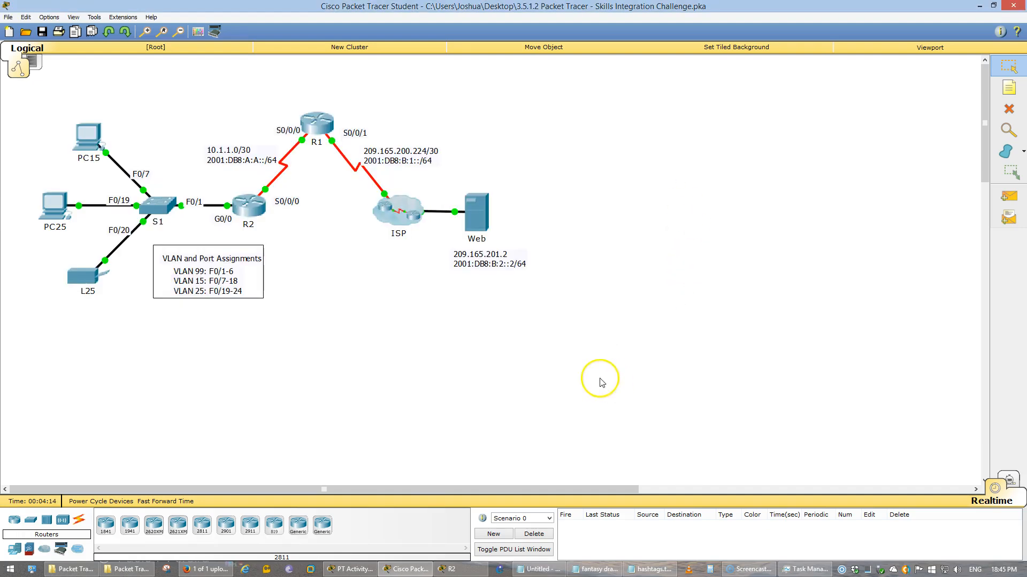
Review the IPv4 addressing requirement and Addressing Table in the activity instructions
click(362, 568)
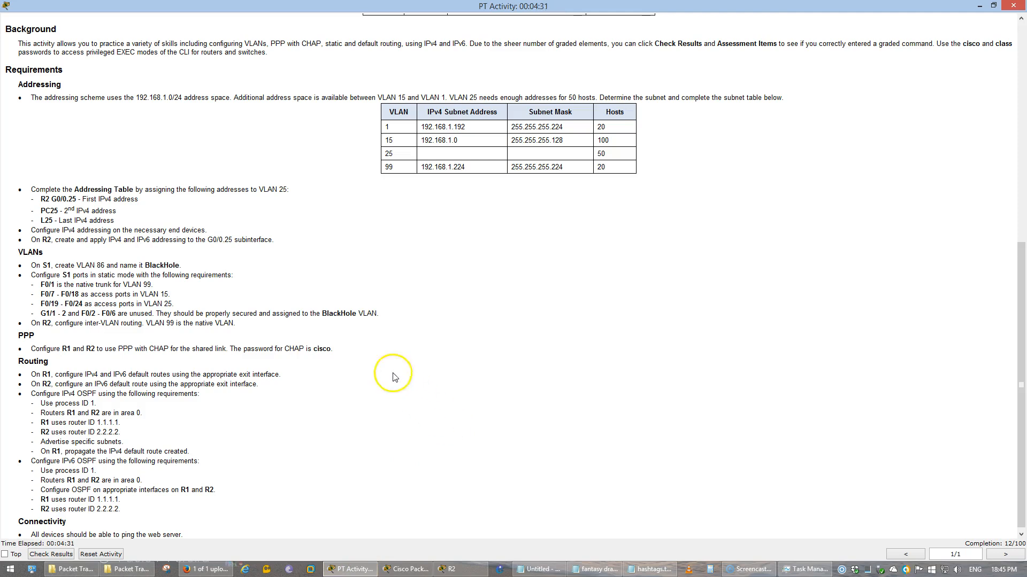
drag(35, 230, 214, 229)
click(230, 231)
scroll(239, 252, up, 8)
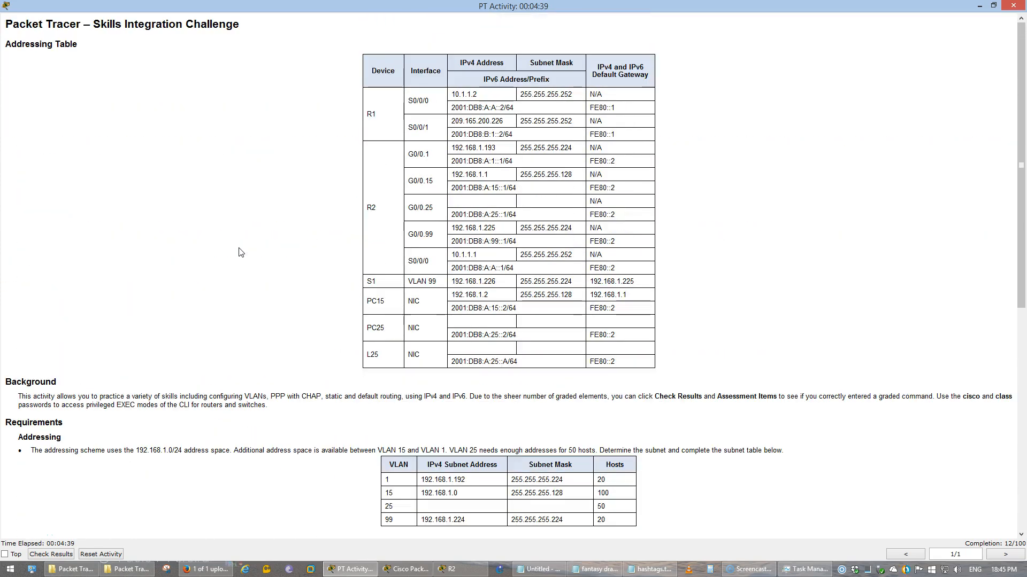
scroll(239, 252, down, 3)
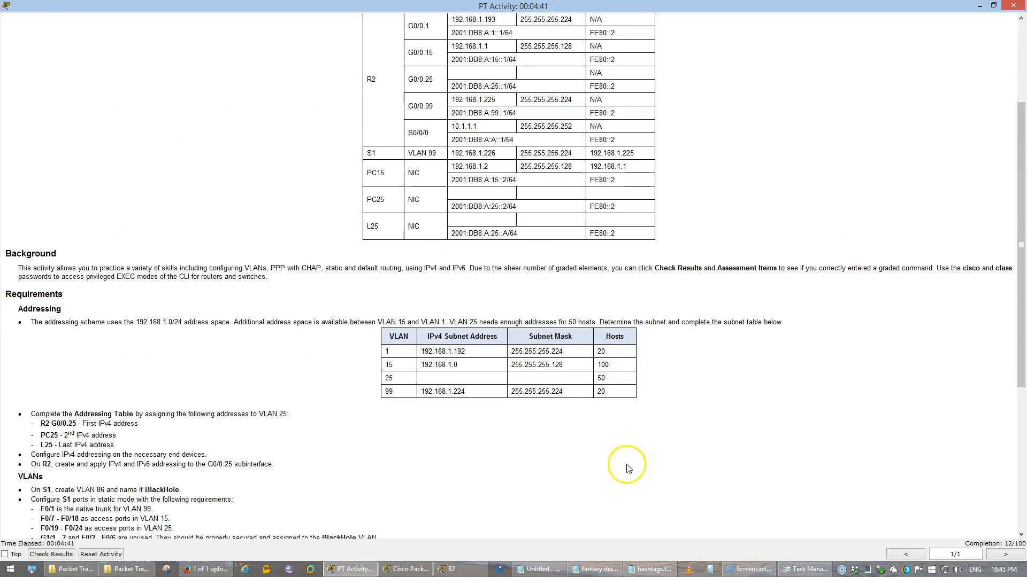
Check PC15's IP configuration settings
mouse_move(383, 571)
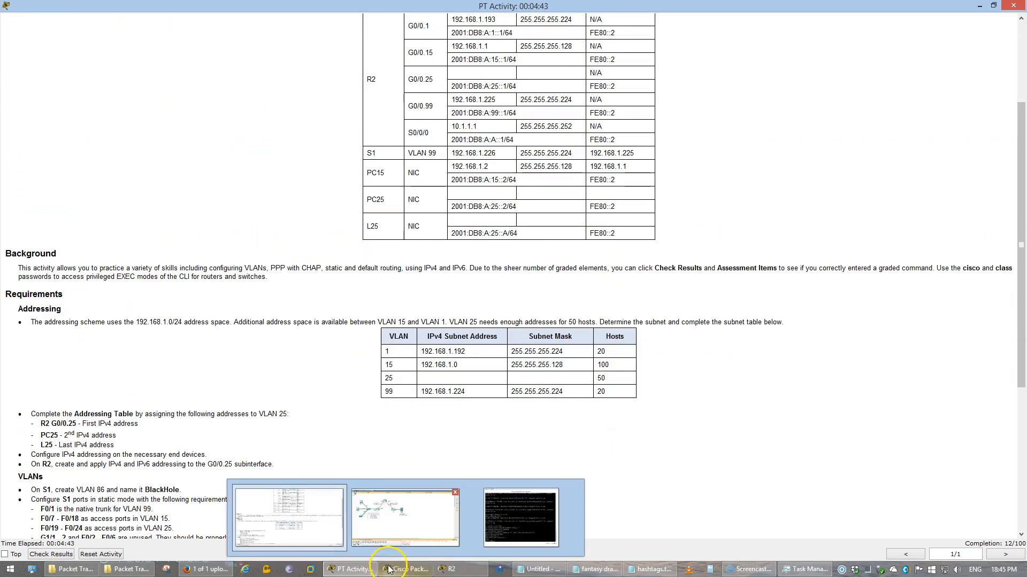
click(389, 511)
click(96, 137)
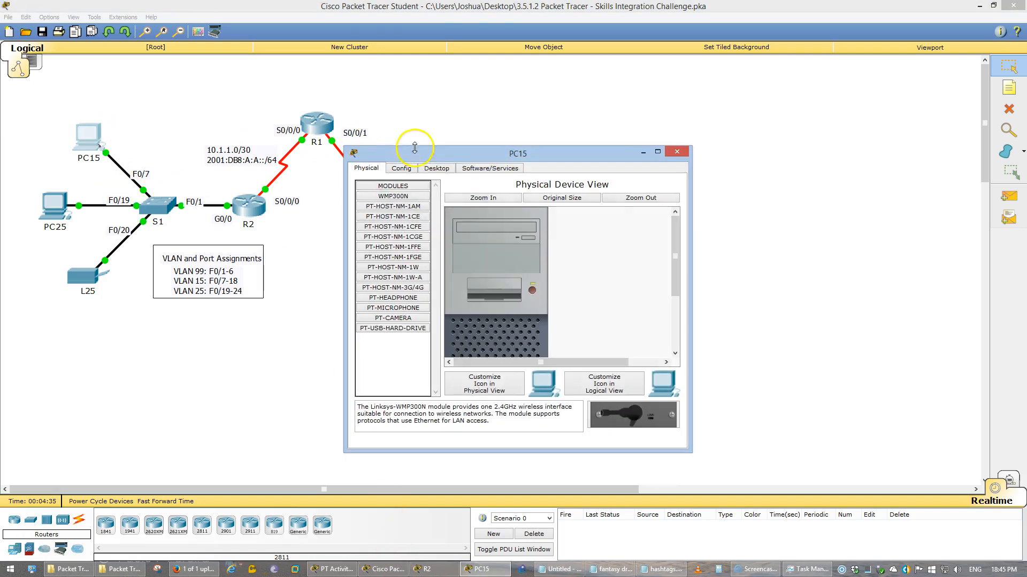
click(436, 167)
click(402, 195)
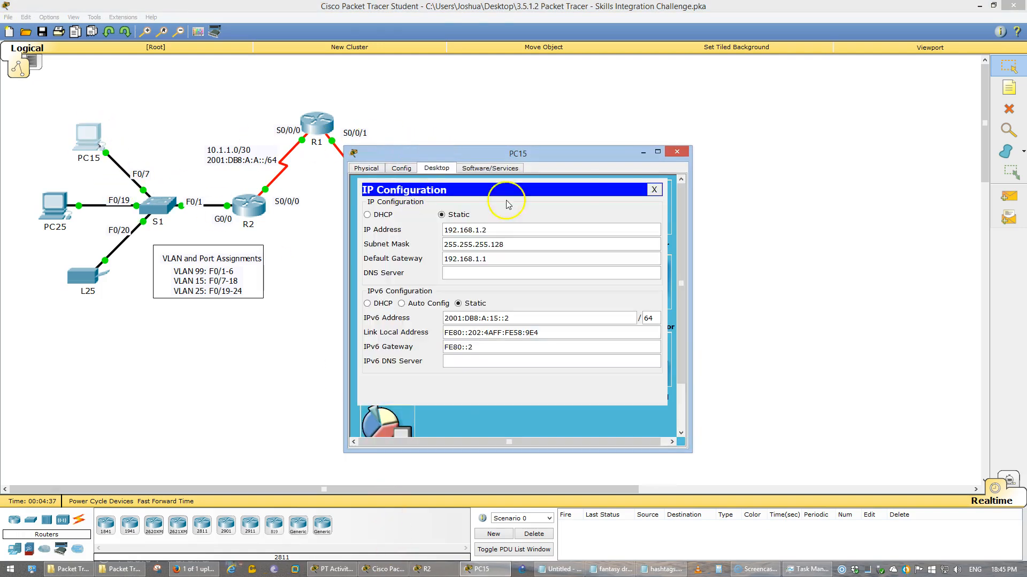
click(654, 190)
Check the Web server's IP configuration, close it, and return to the activity instructions
click(676, 152)
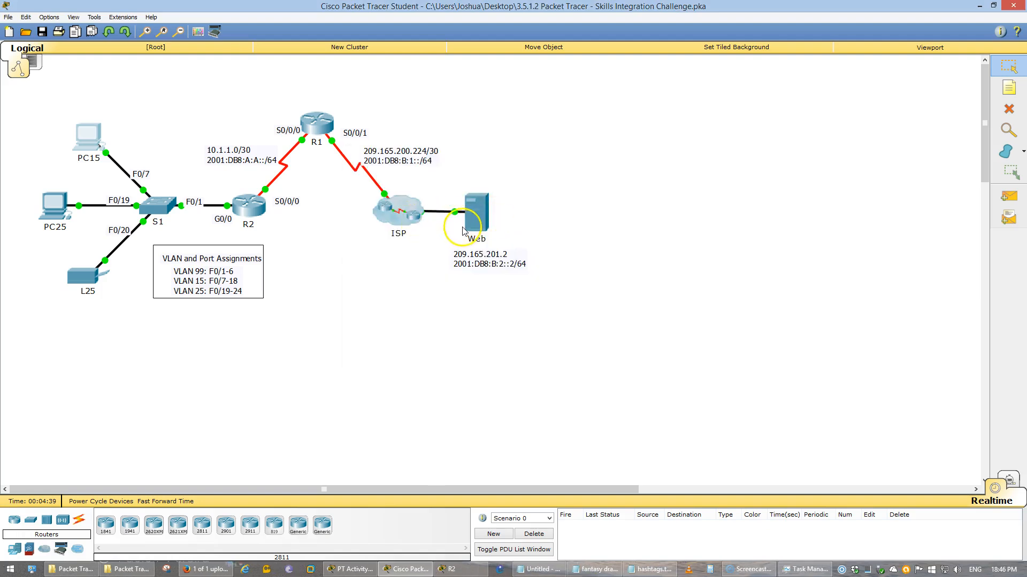
click(469, 208)
click(475, 168)
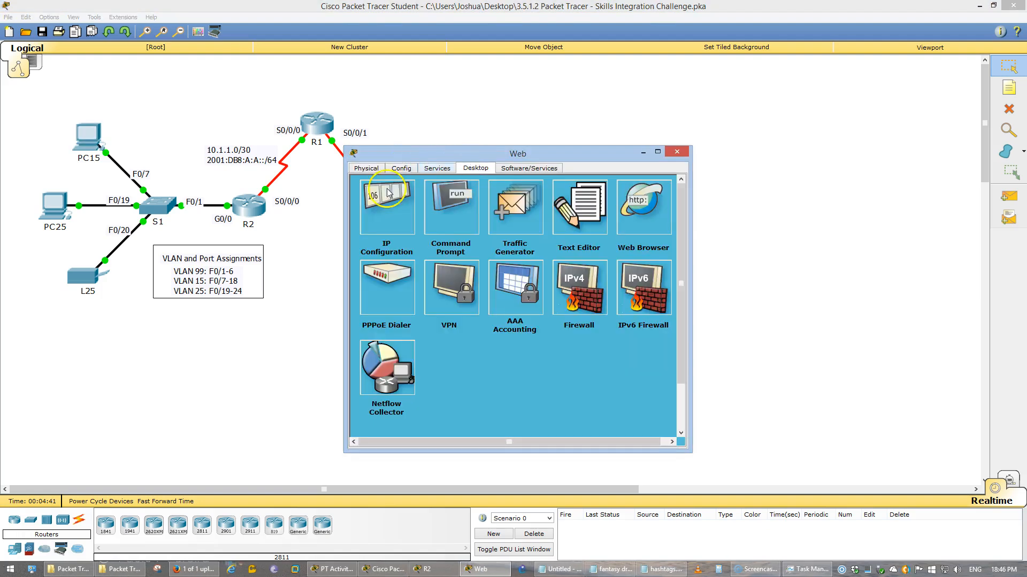
click(386, 207)
click(654, 190)
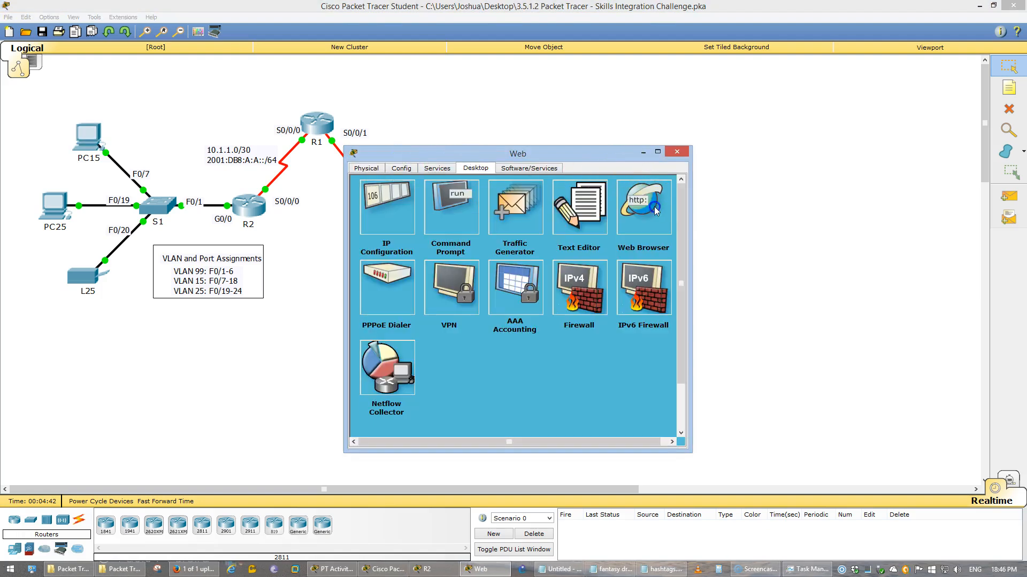
click(676, 152)
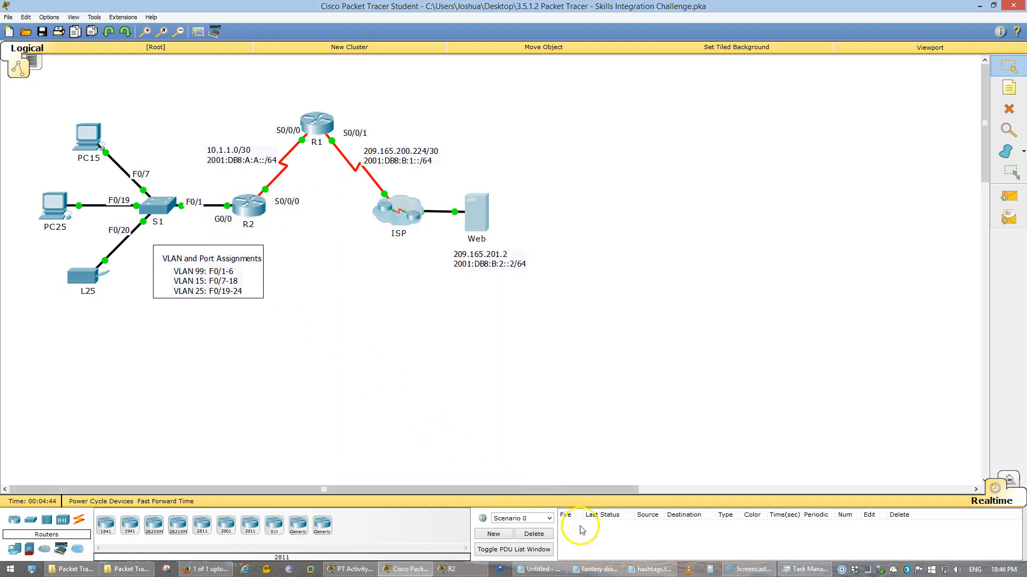
click(364, 570)
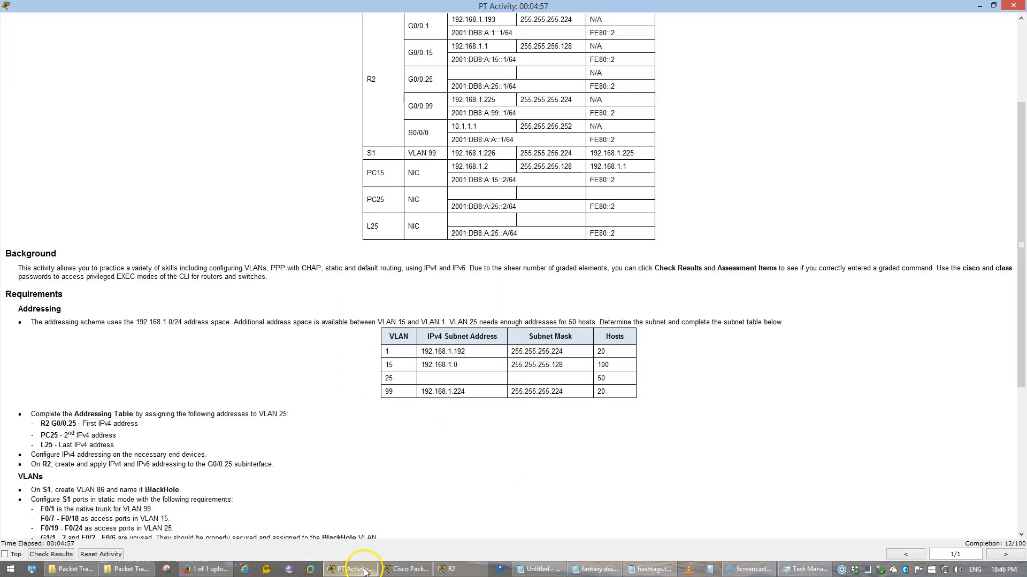
scroll(32, 442, down, 5)
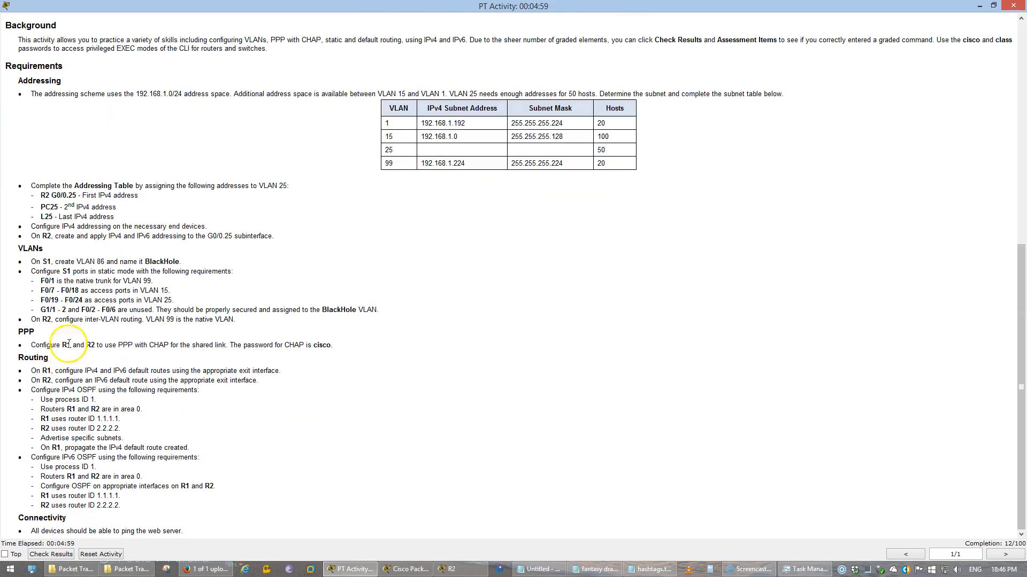
drag(51, 236, 286, 239)
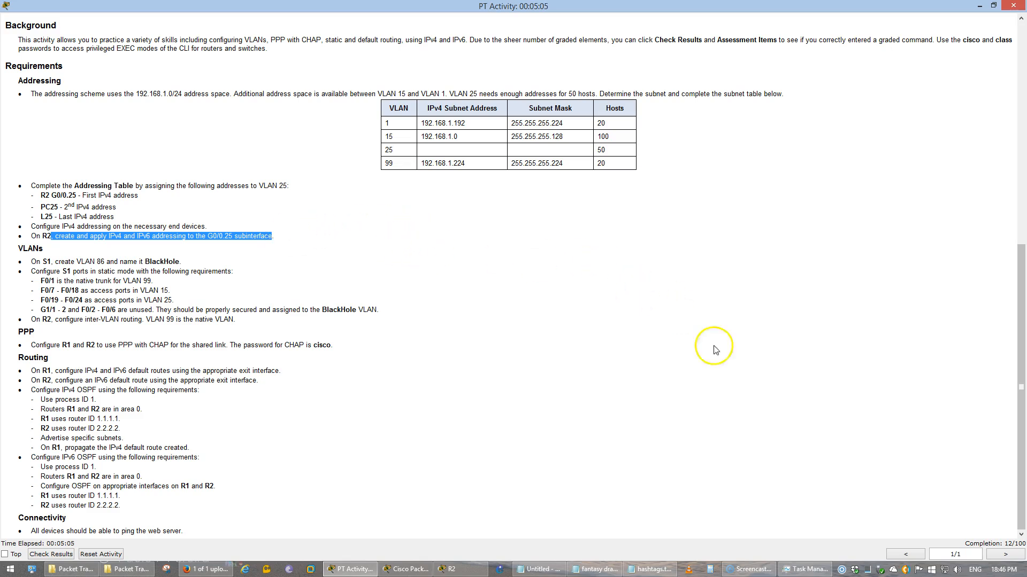
click(509, 479)
scroll(512, 470, up, 5)
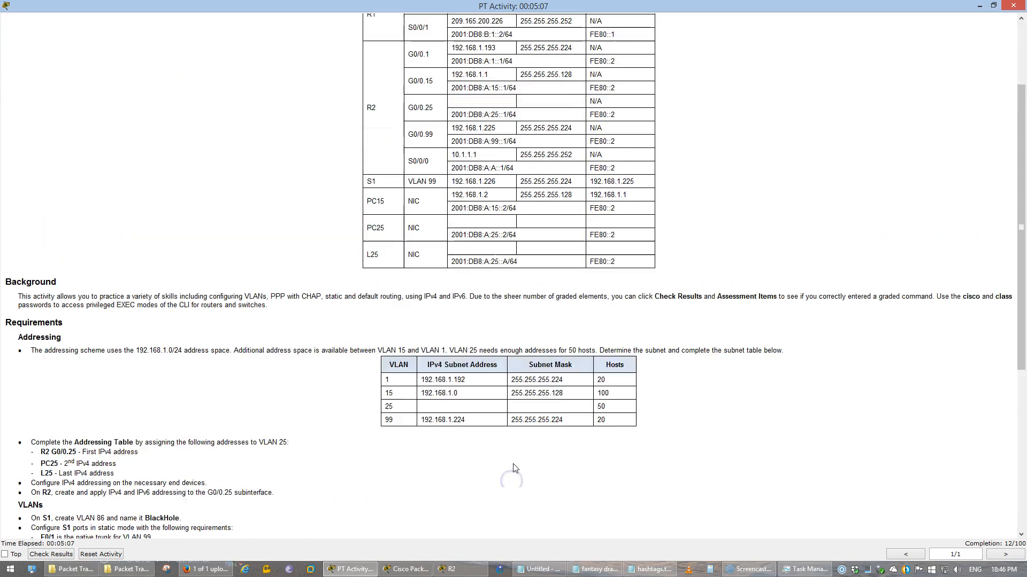
scroll(515, 469, up, 1)
scroll(647, 452, up, 1)
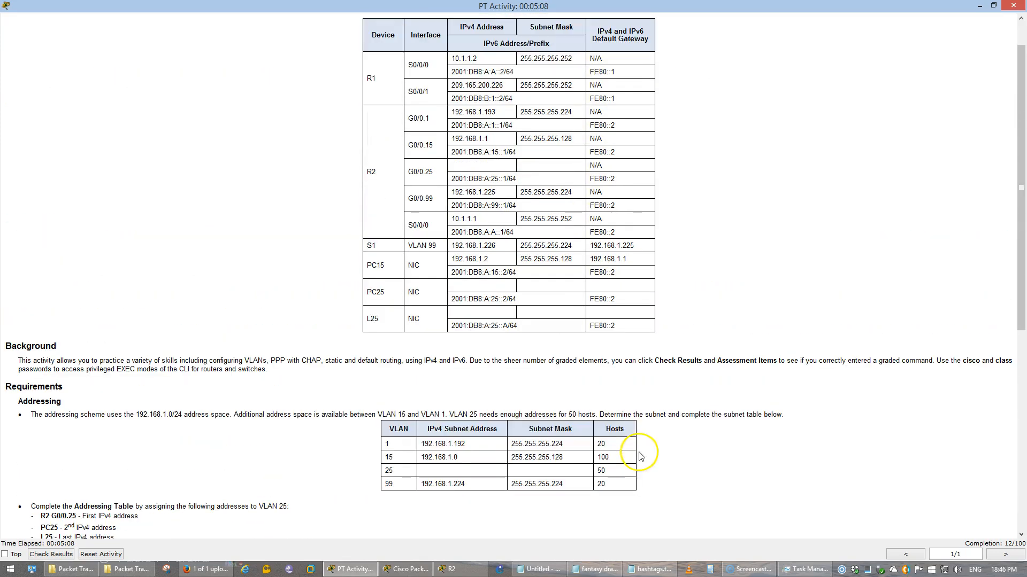
click(448, 569)
drag(532, 38, 479, 182)
click(831, 126)
scroll(831, 134, down, 2)
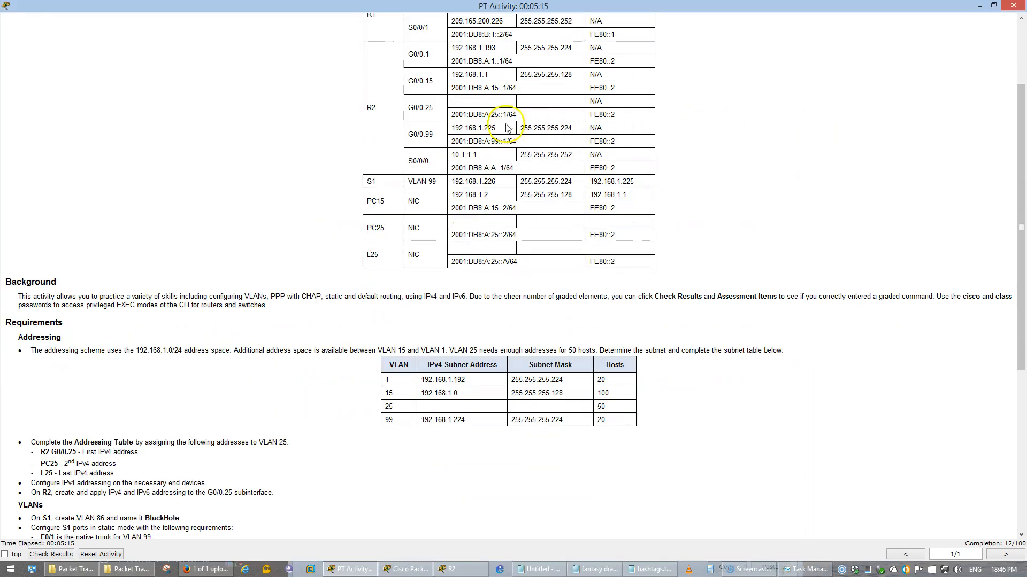
Assign IPv6 address 2001:db8:a:25::1/64 to R2's G0/0.25 subinterface
drag(449, 114, 519, 114)
key(alt+Tab)
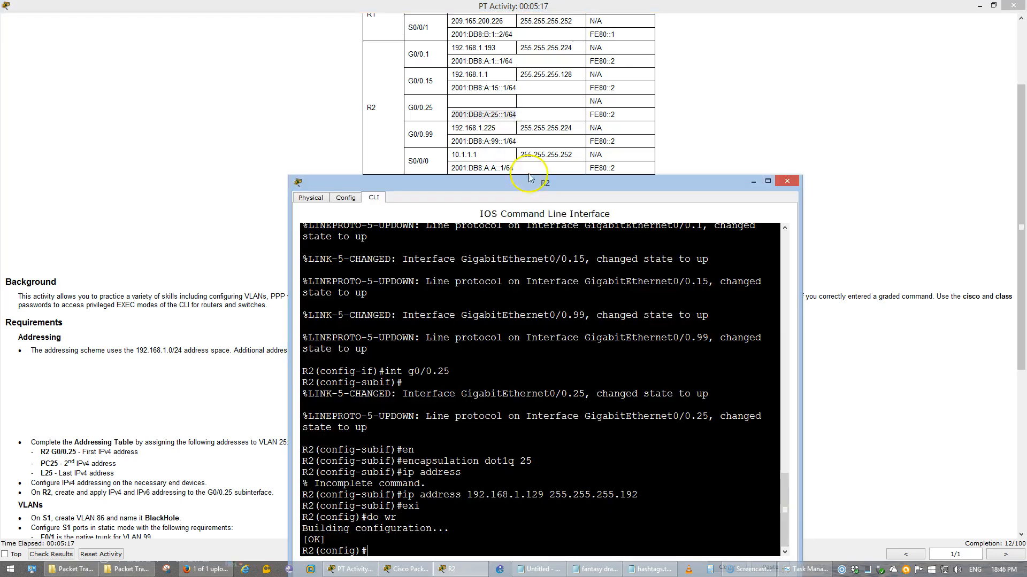
drag(527, 184, 535, 129)
click(541, 386)
text(ipv6 addre)
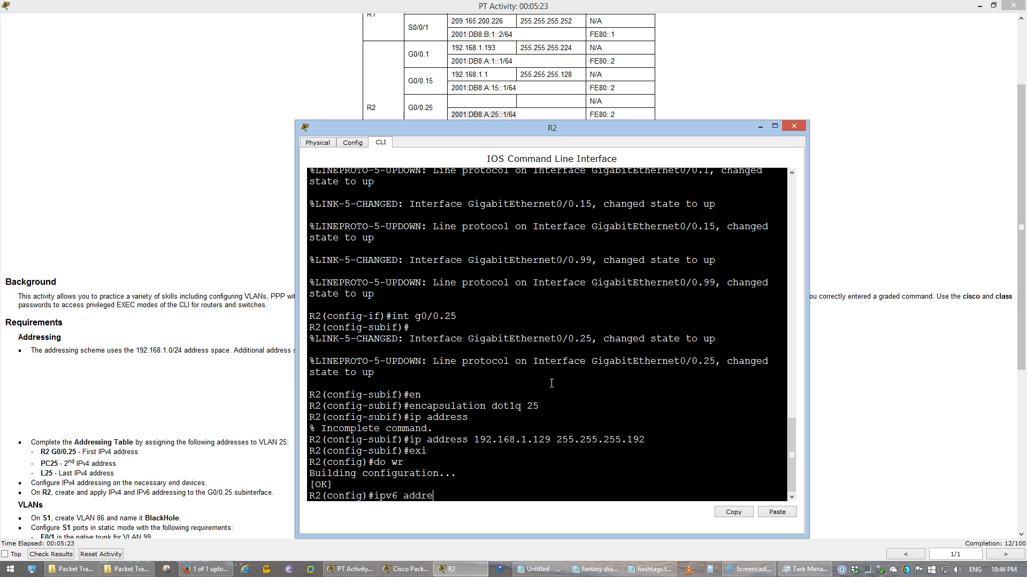
text(ss 2001:db8:a:25::1/64)
key(Return)
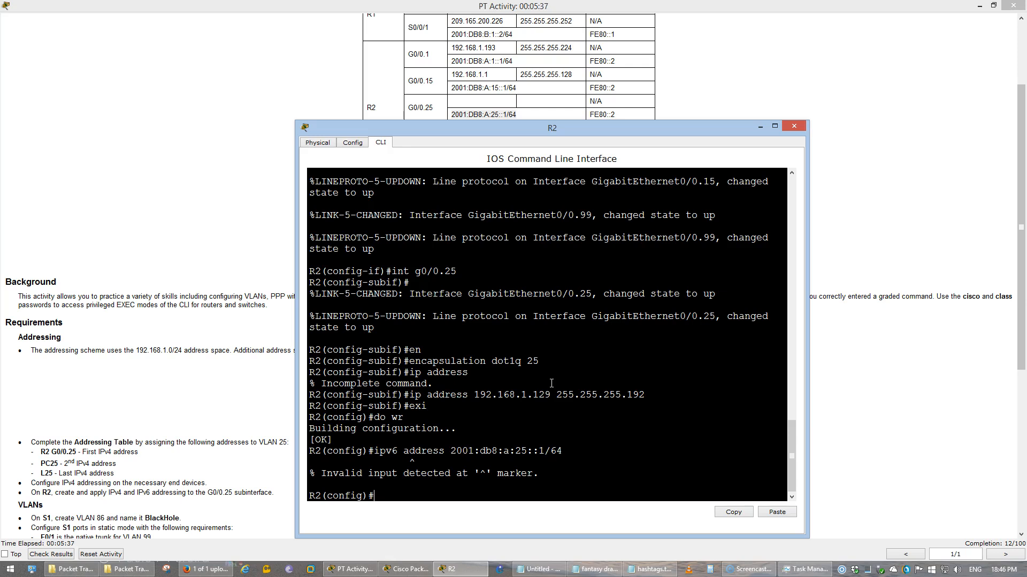
key(Up)
key(Up)
key(Up)
key(Up)
key(Up)
key(Up)
key(Up)
key(Return)
key(Up)
key(Up)
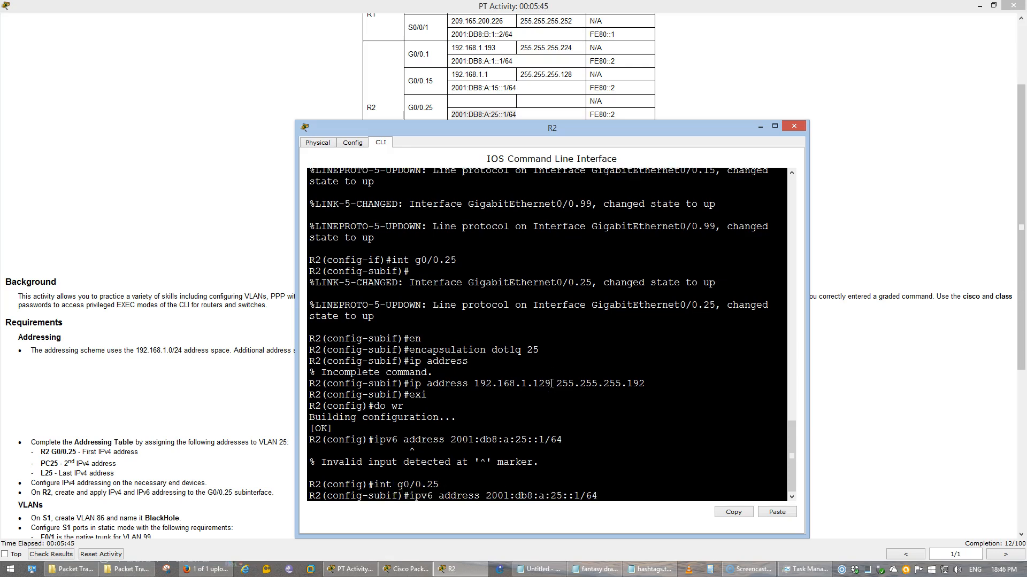
key(Return)
Add link-local address fe80::2 to G0/0.25, exit, and save R2's configuration with do wr
text(ipv6 address fe80::)
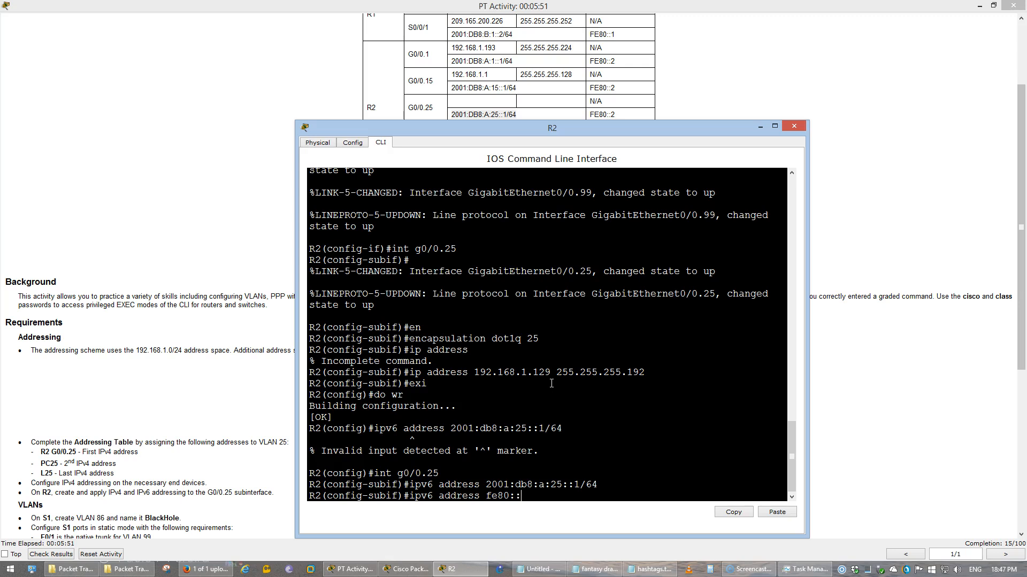
text(2 lin)
key(Tab)
key(Return)
text(exi)
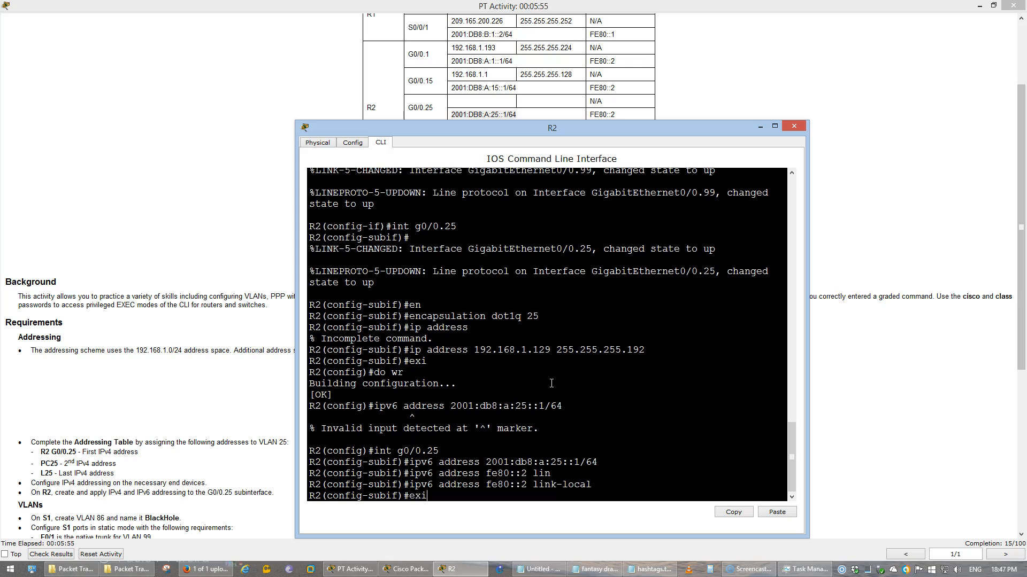
key(Return)
text(do wr)
key(Return)
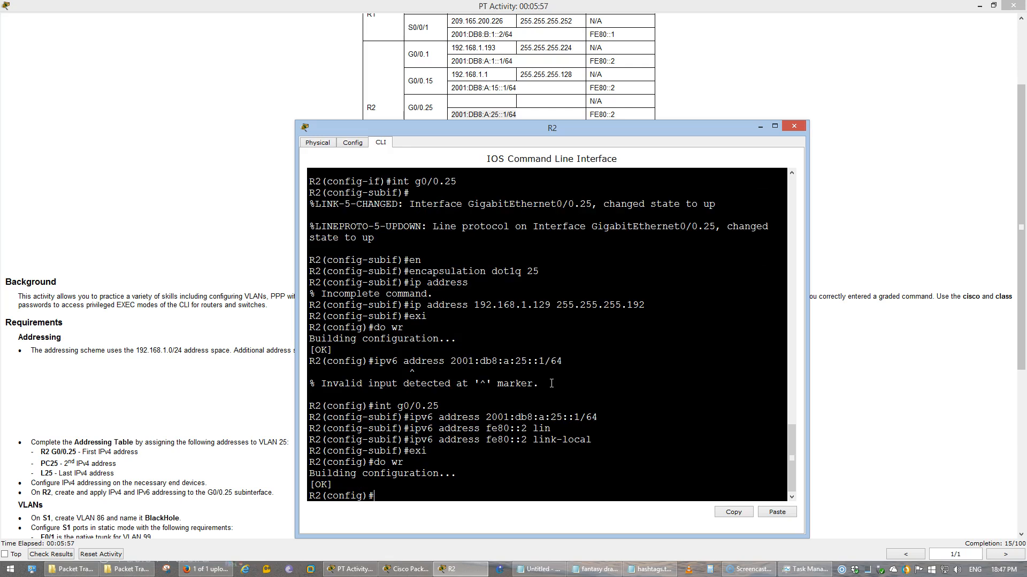
Review the activity's VLAN subnet table and the VLAN 86 BlackHole requirement
click(202, 408)
scroll(202, 410, down, 4)
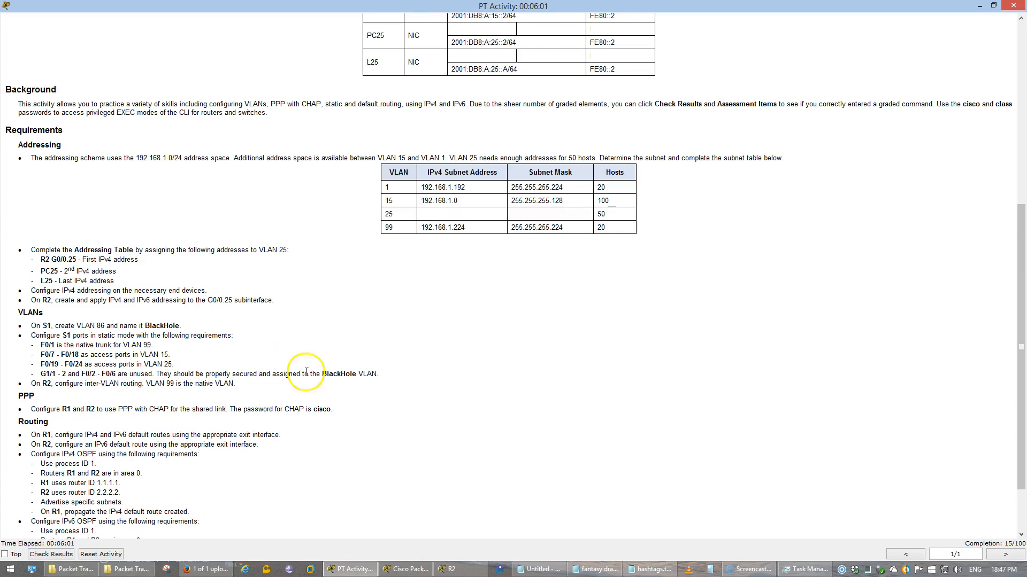
drag(378, 170, 647, 238)
click(584, 351)
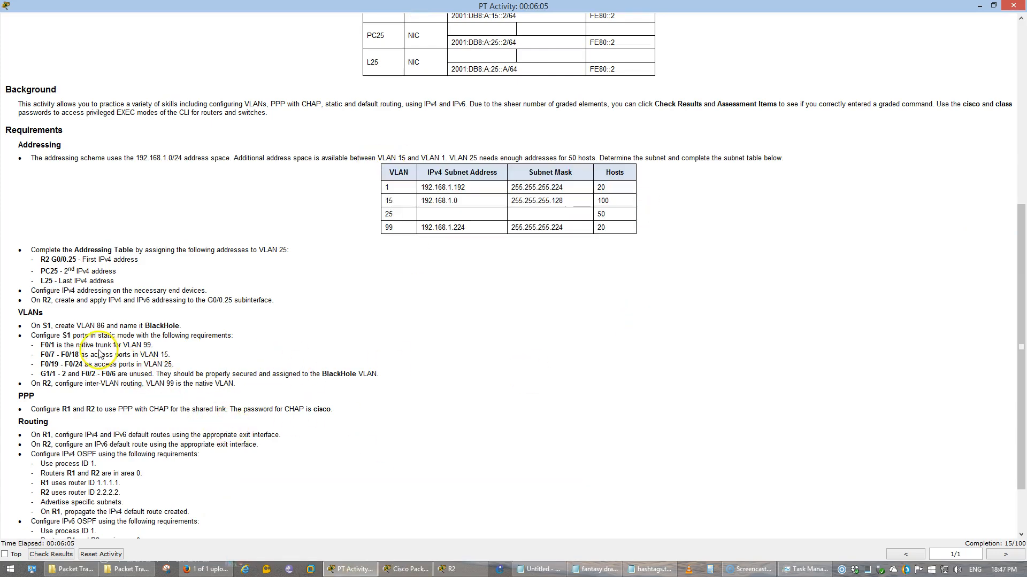
drag(75, 325, 120, 323)
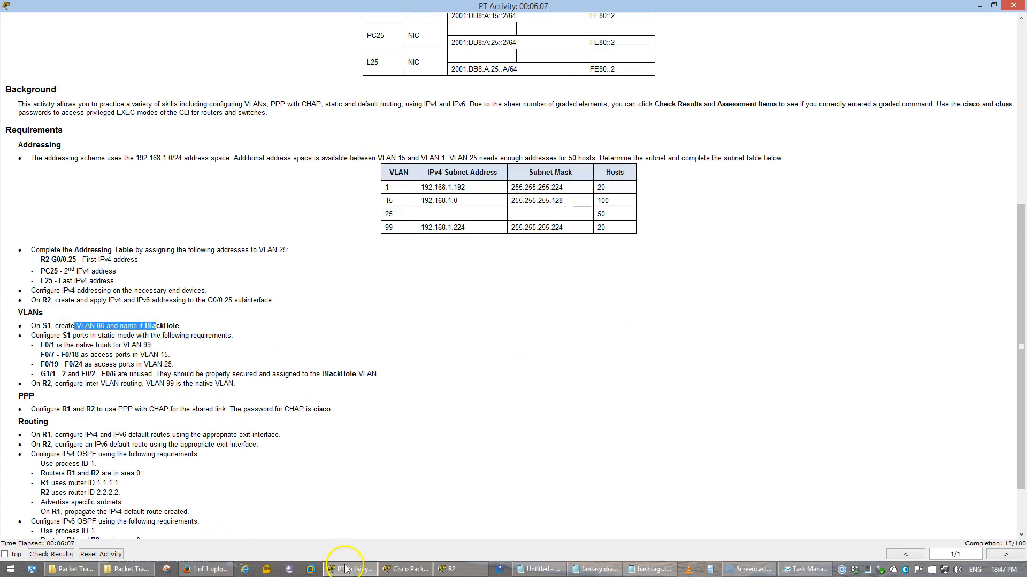
Open S1's command-line window and arrange it on screen
click(406, 569)
click(155, 206)
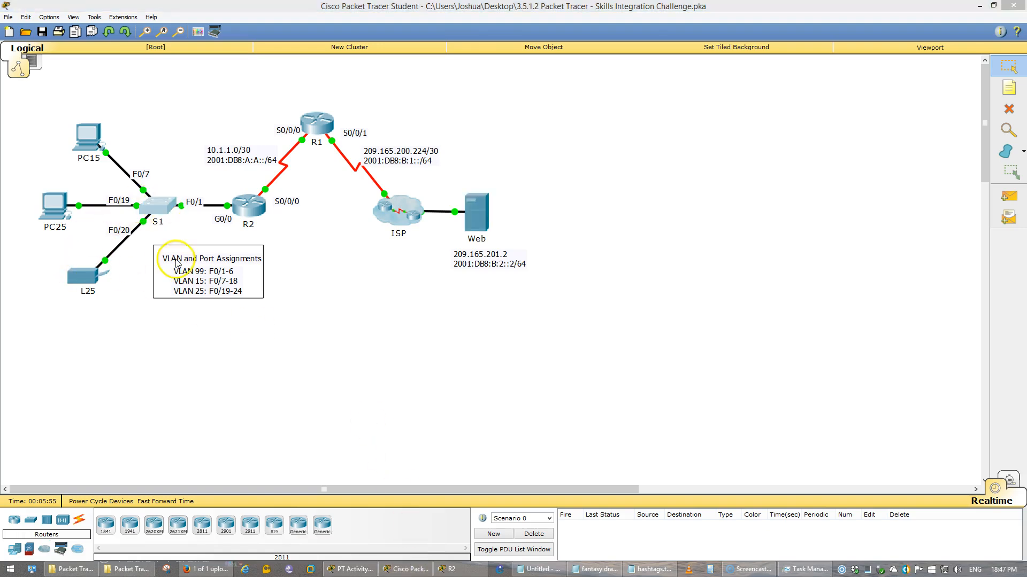
key(alt+Tab)
key(alt+Tab)
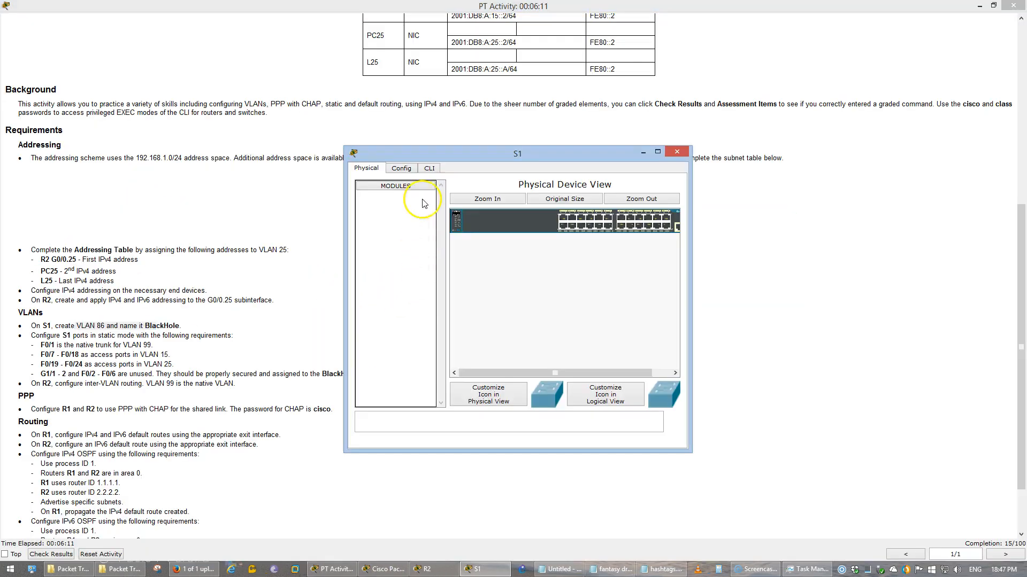
click(430, 168)
drag(437, 156, 614, 54)
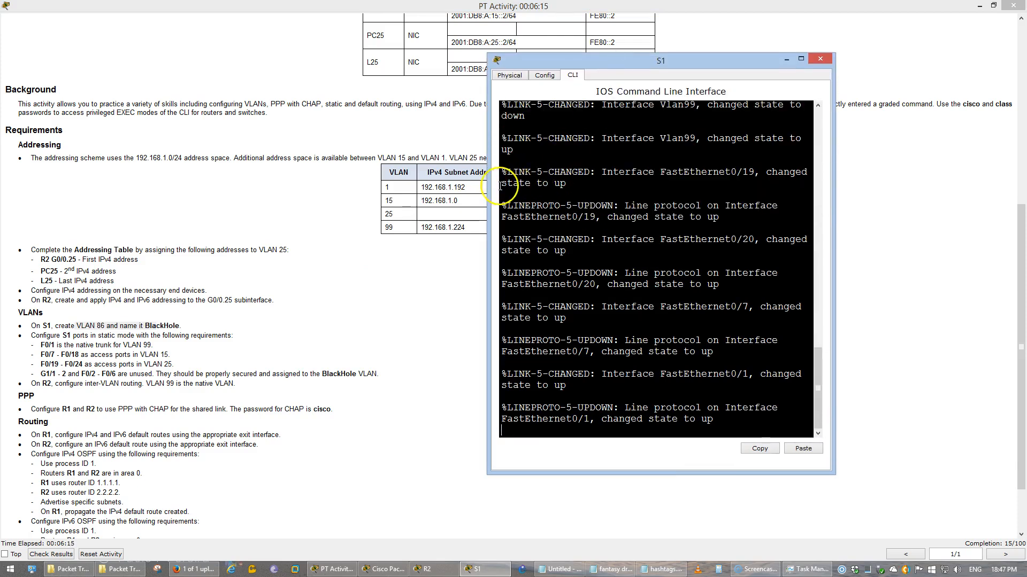
drag(487, 182, 372, 197)
Log in to S1's console with the enable password and enter global configuration mode
click(624, 300)
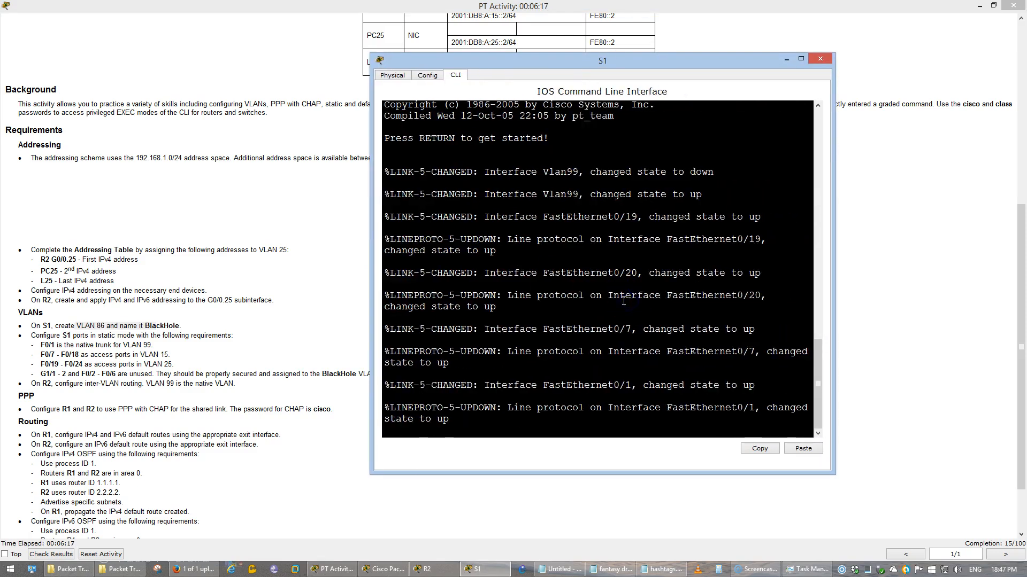
key(Return)
key(Return)
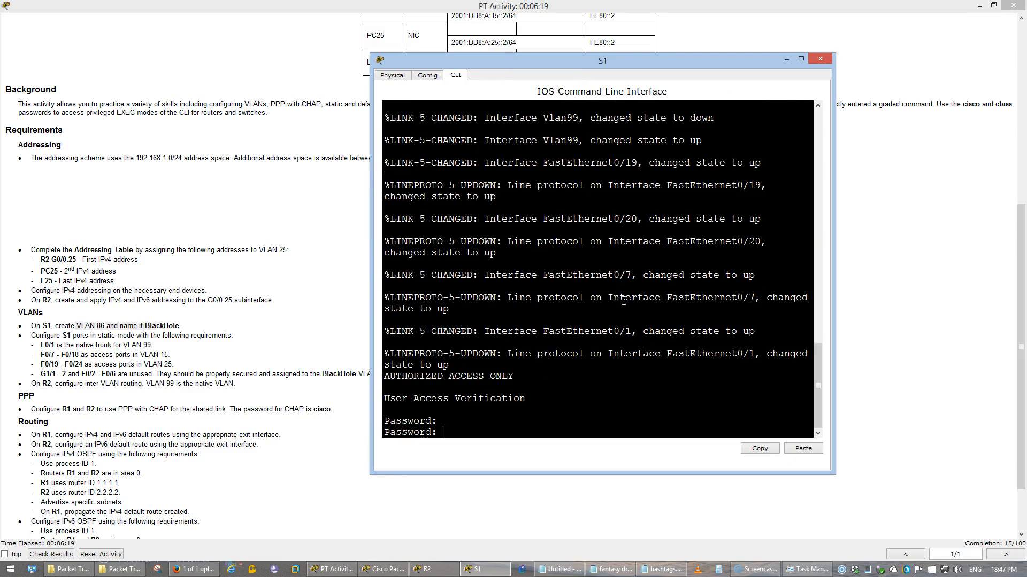
key(Return)
text(en)
key(Return)
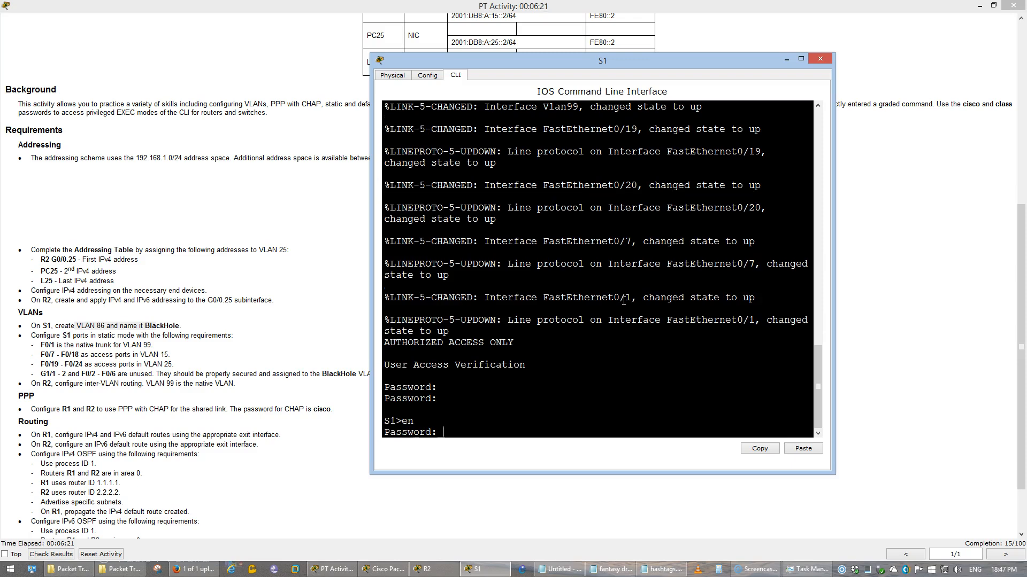
text(class)
key(Return)
text(conf t)
key(Return)
Create VLAN 86 on S1 and name it BlackHole
text(vlan 86)
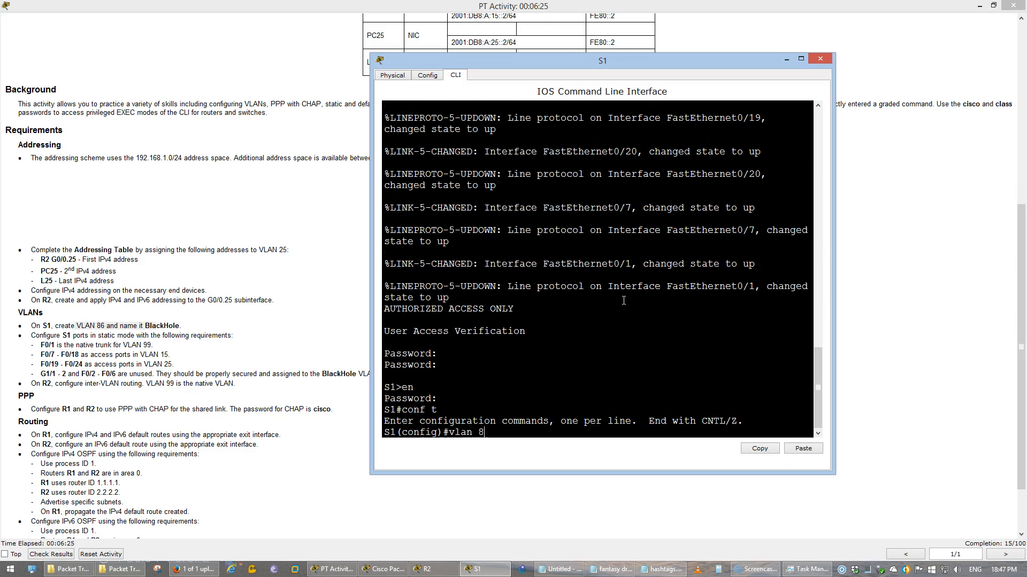
key(Return)
text(name B)
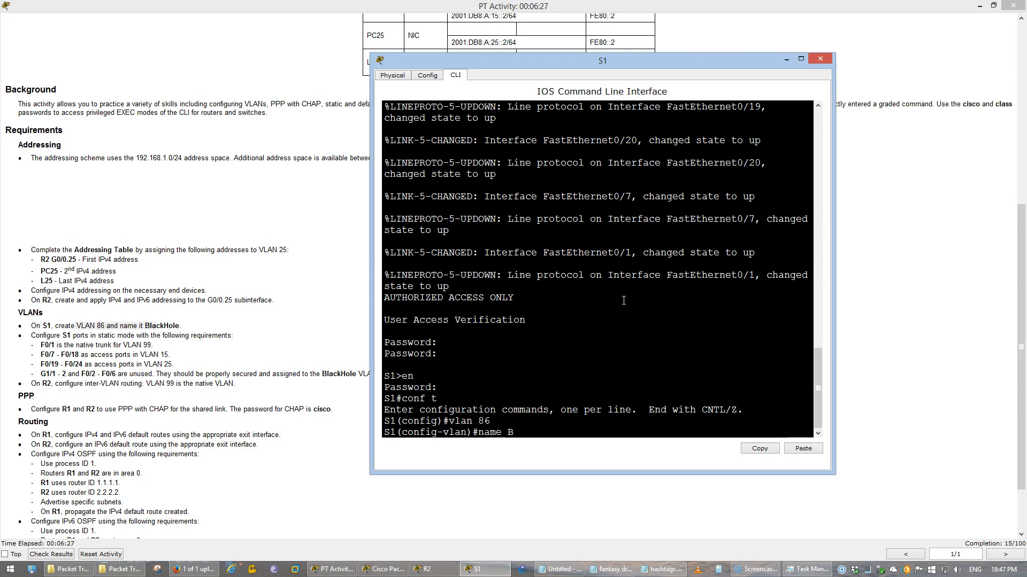
text(lackHole)
key(Return)
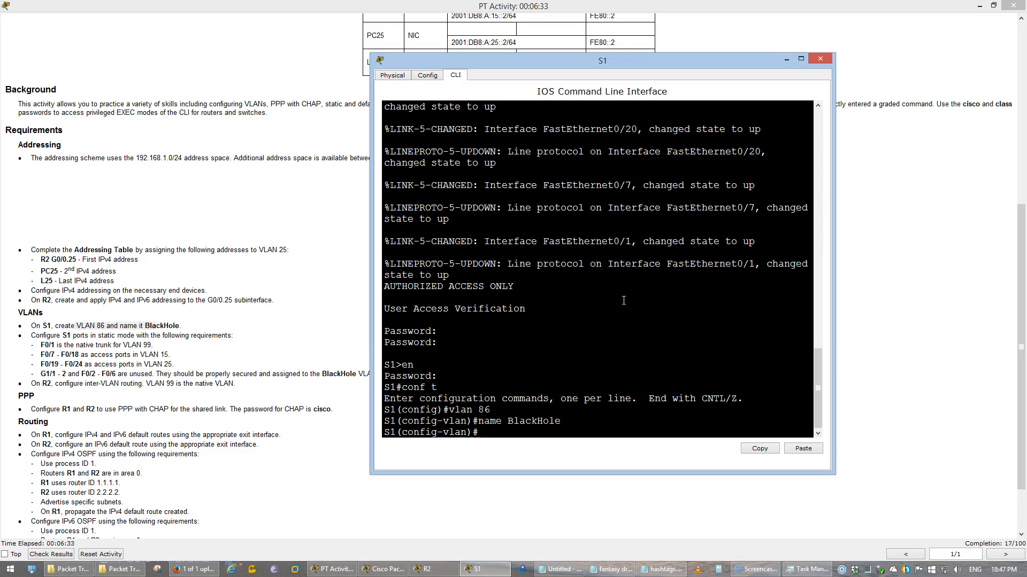
Set S1's interface F0/1 to switchport trunk mode
text(int f0/1)
key(Return)
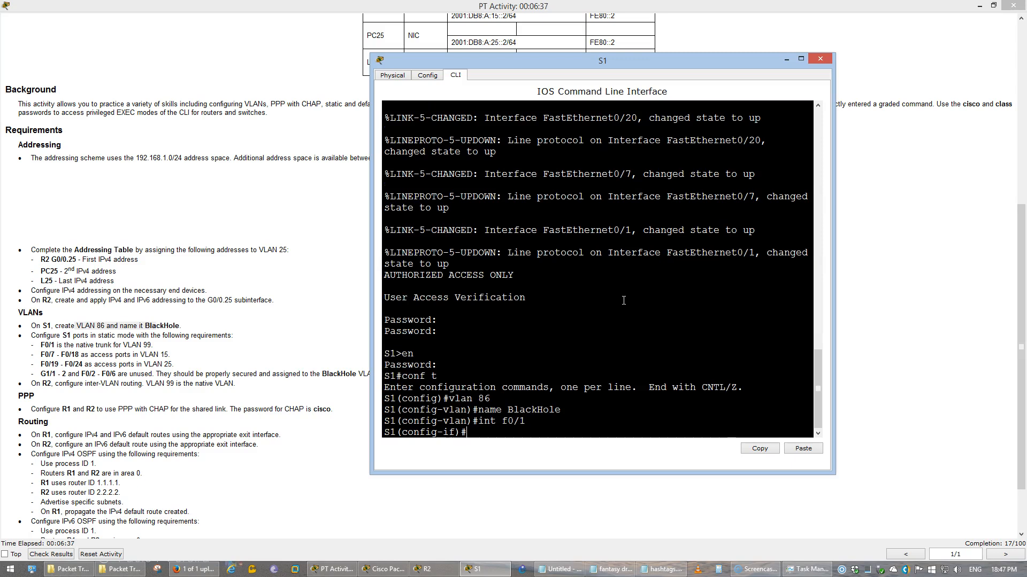
text(sw)
key(Tab)
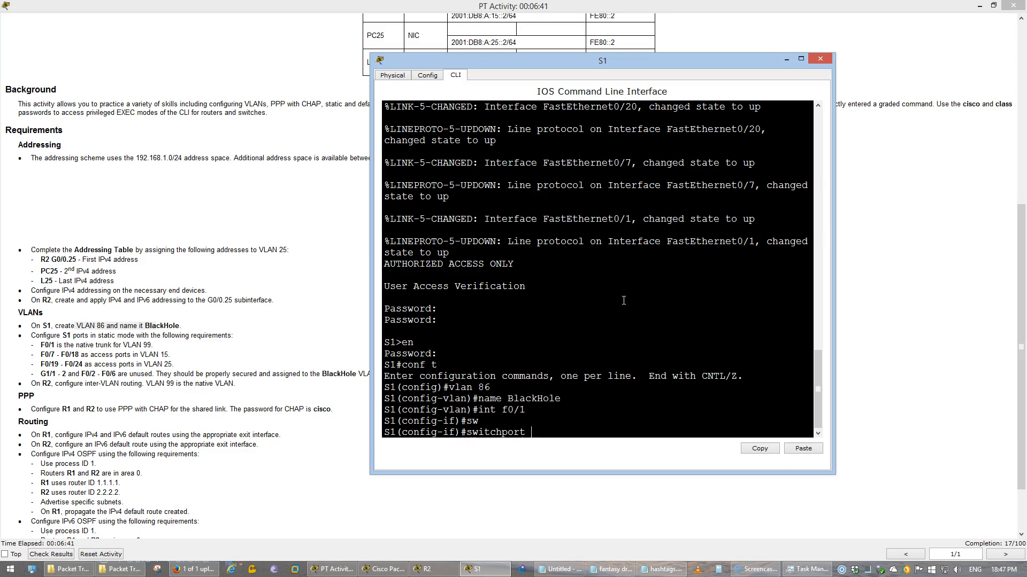
text(mo)
key(Tab)
text(tr)
key(Tab)
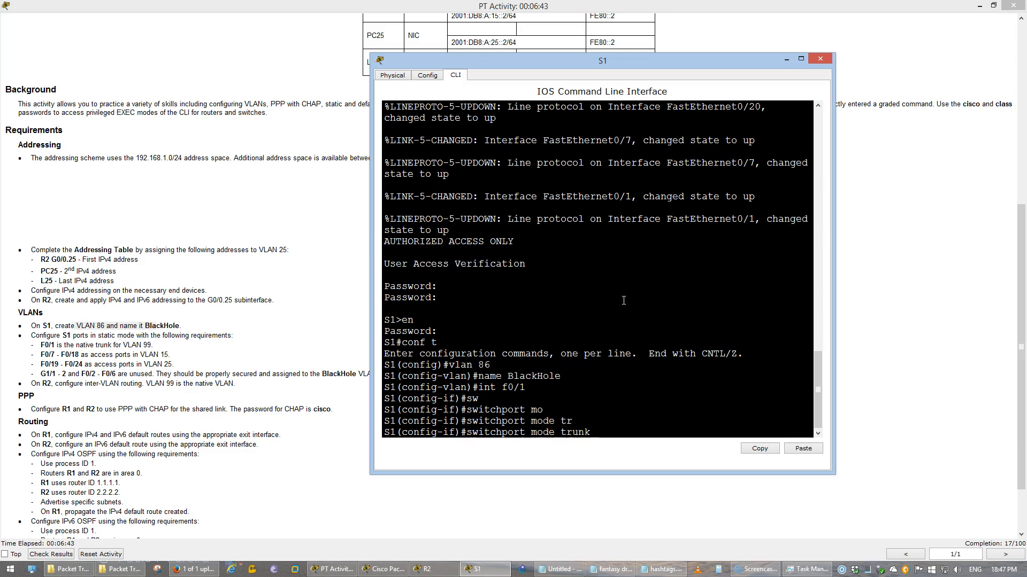
key(Return)
Set native VLAN 99 on the F0/1 trunk
text(s)
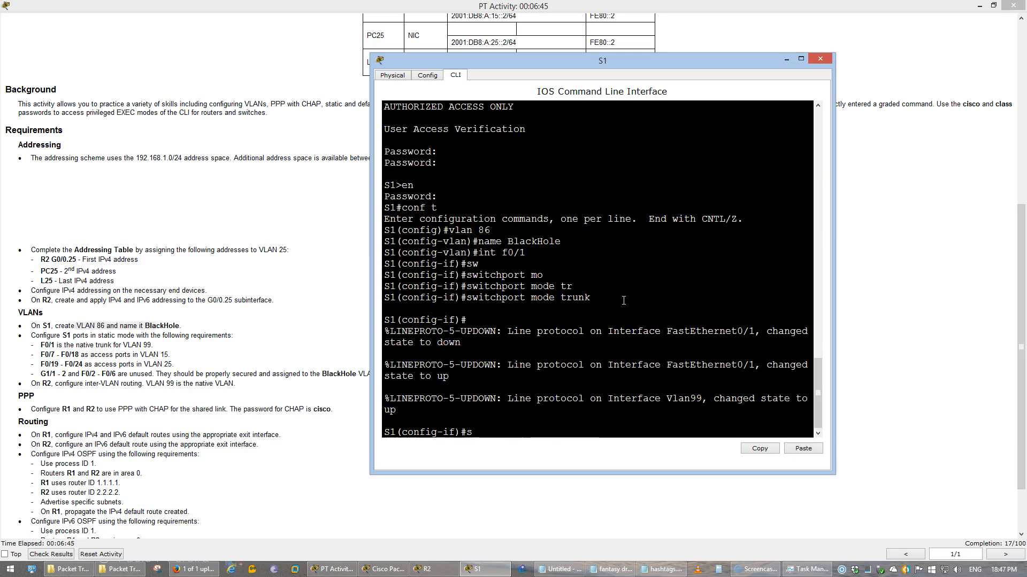
text(w)
key(Tab)
text(tr)
key(Tab)
text(na)
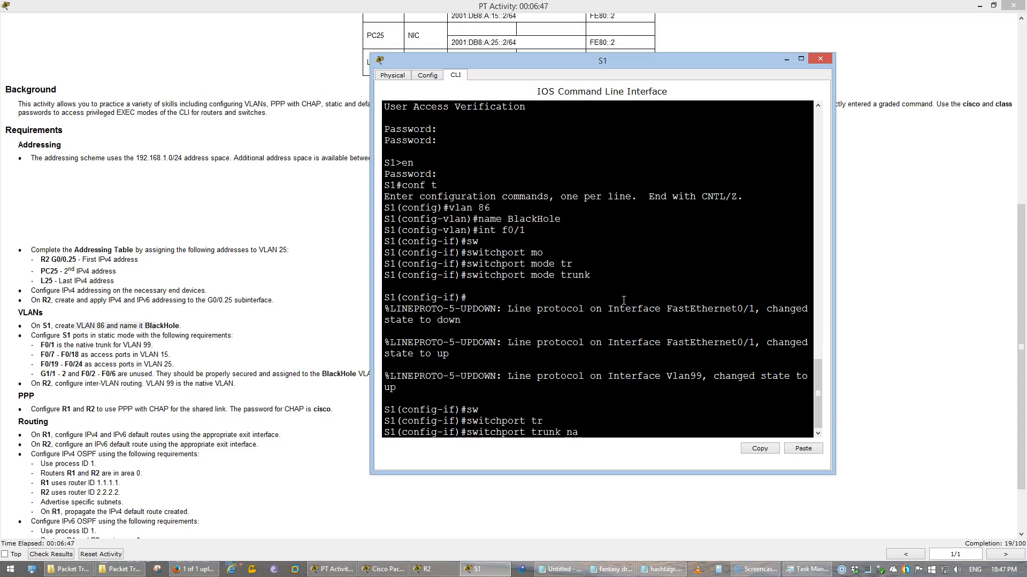
text(t)
key(Tab)
text(vlan)
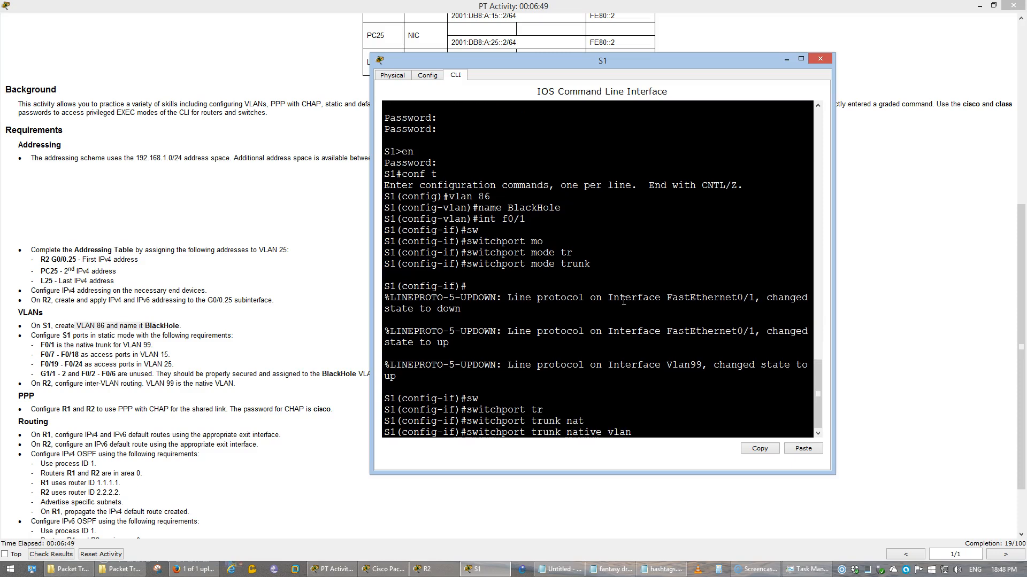
text( 99)
key(Return)
text(int r f0/7-)
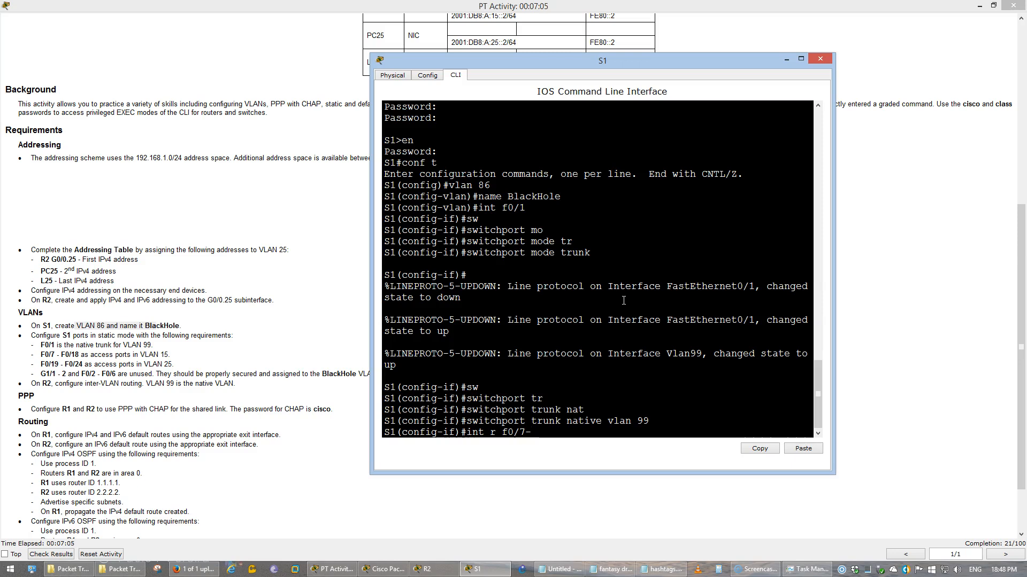
Select ports F0/7–F0/18 and set them to access mode
click(344, 210)
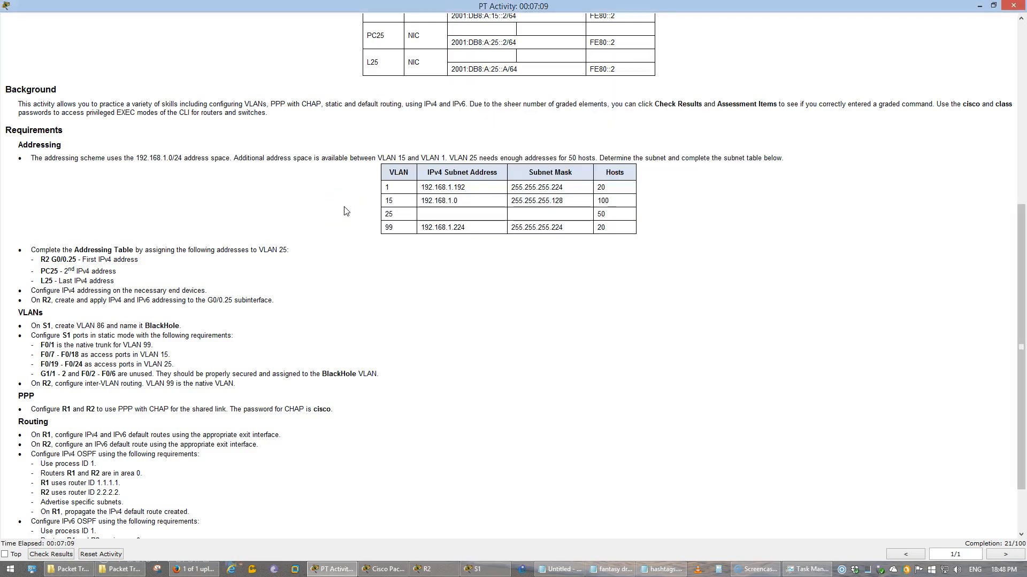
key(alt+Tab)
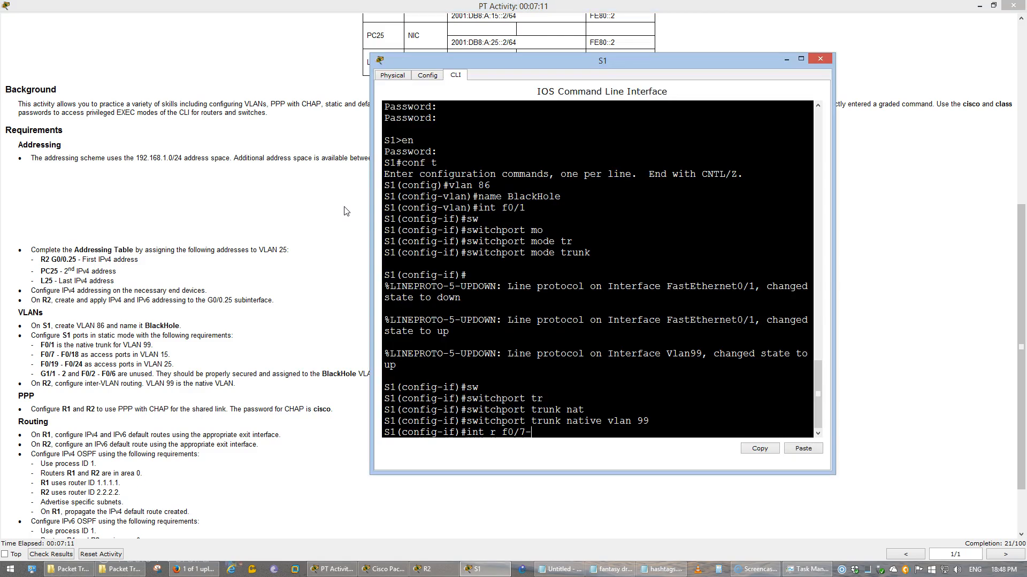
text(18)
key(Return)
text(sw)
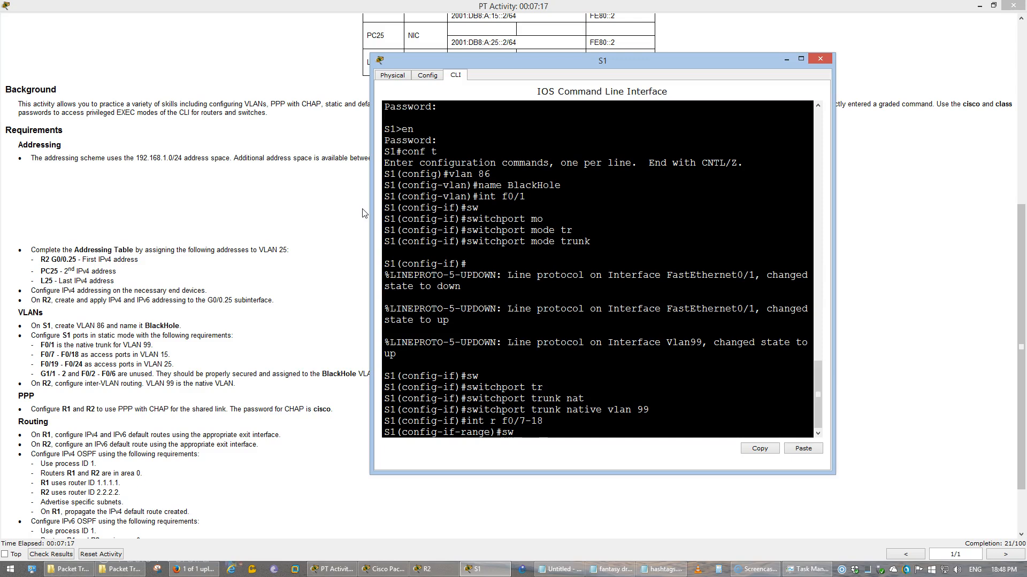
key(Tab)
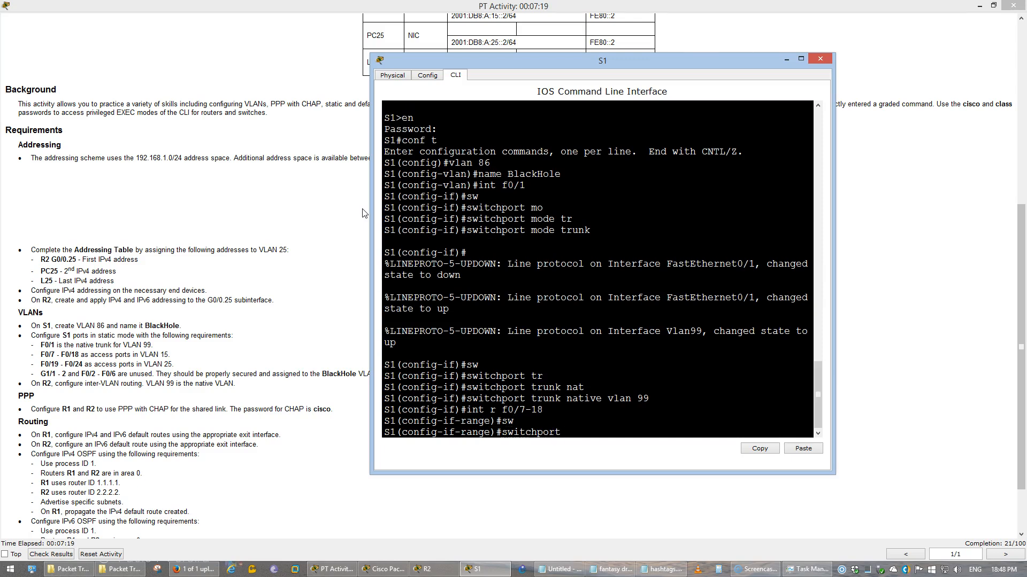
text(a)
key(BackSpace)
text(mode acc)
key(Tab)
key(Return)
Assign ports F0/7–F0/18 to access VLAN 15
text(sw)
key(Tab)
text(ac)
key(Tab)
text(vlan)
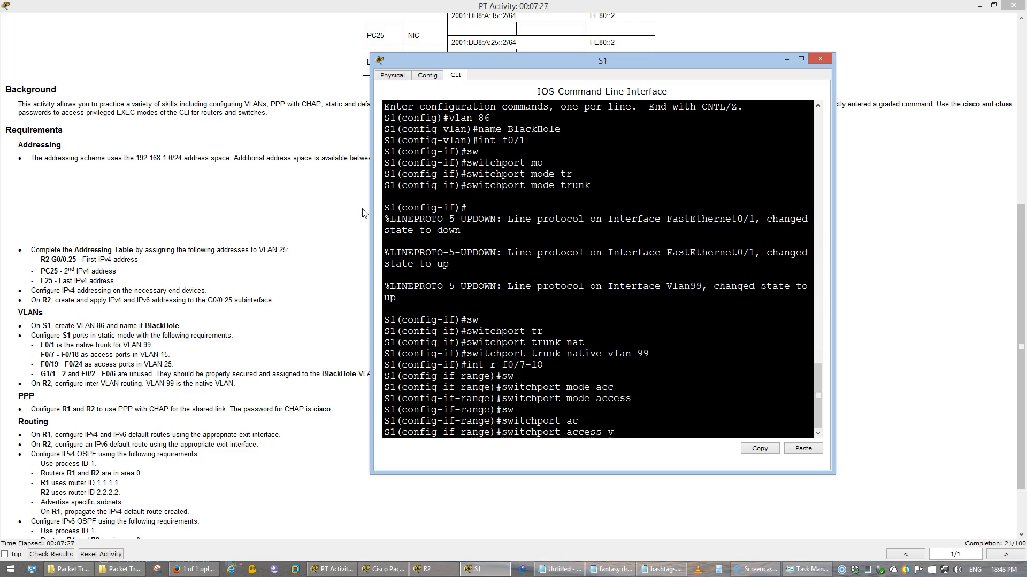
text(15)
key(Return)
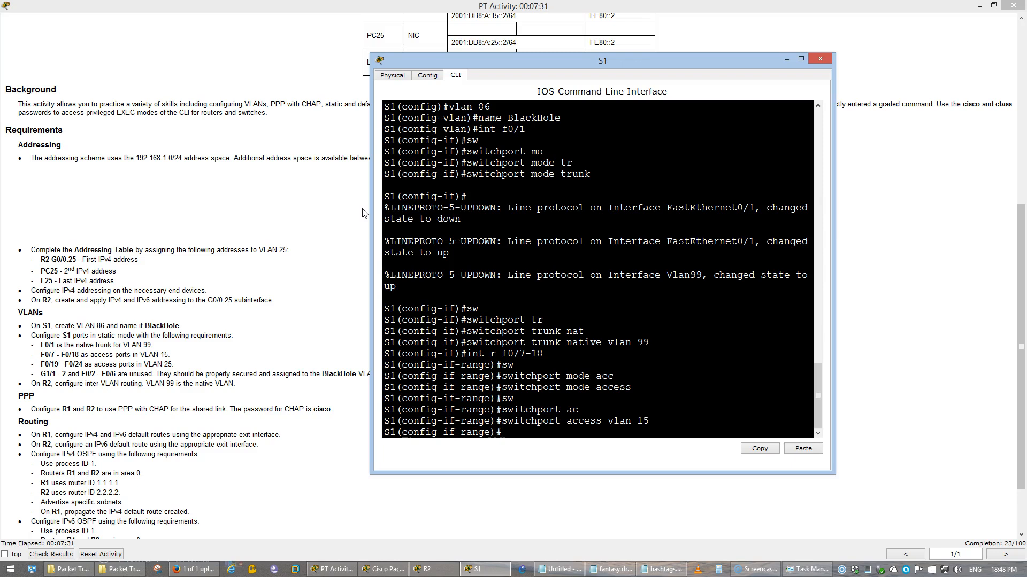
Make ports F0/19–F0/24 access ports in VLAN 25 using recalled commands
text(int r f0/19-24)
key(Return)
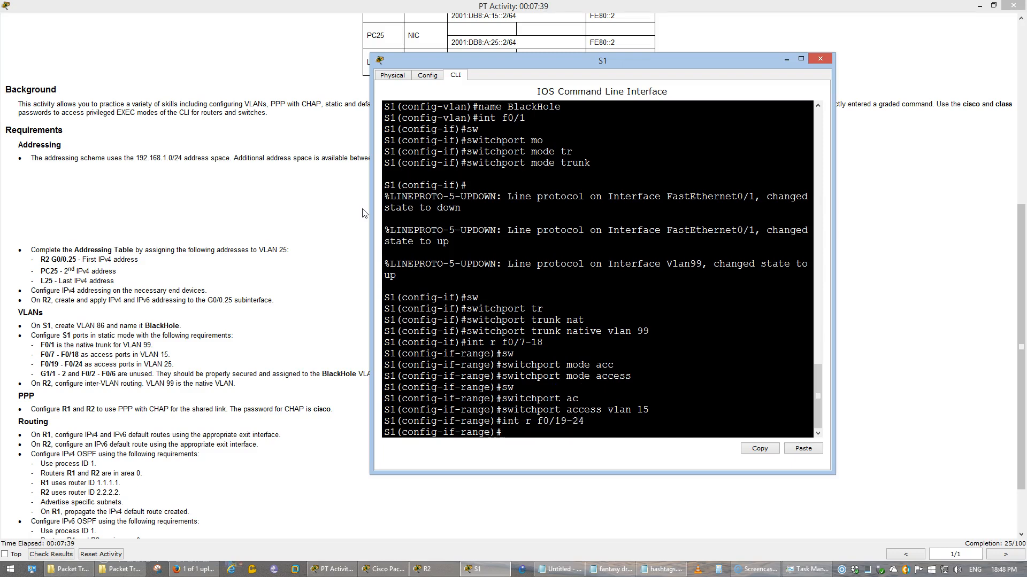
key(Up)
key(Up)
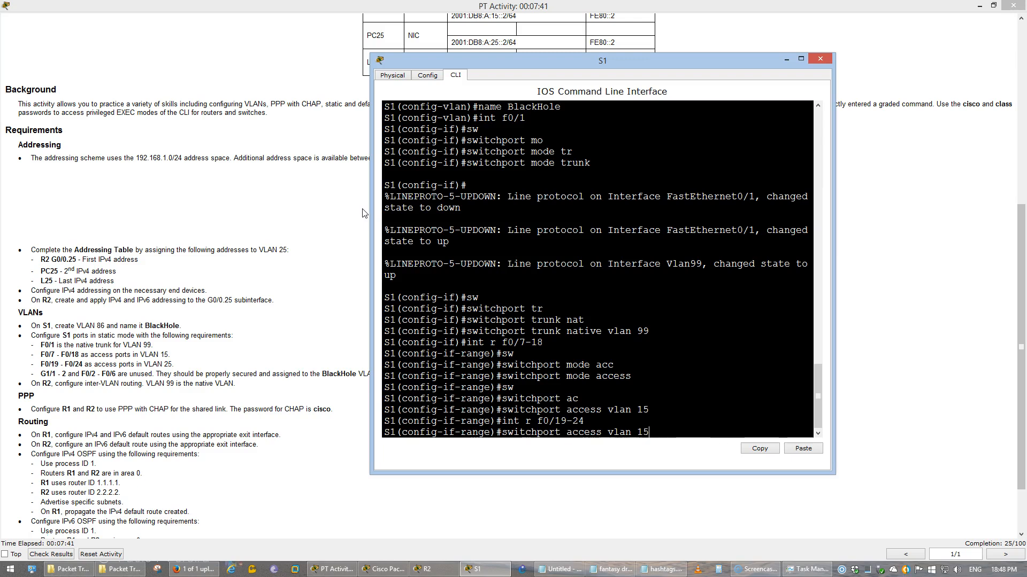
key(Up)
key(Return)
key(Up)
key(Up)
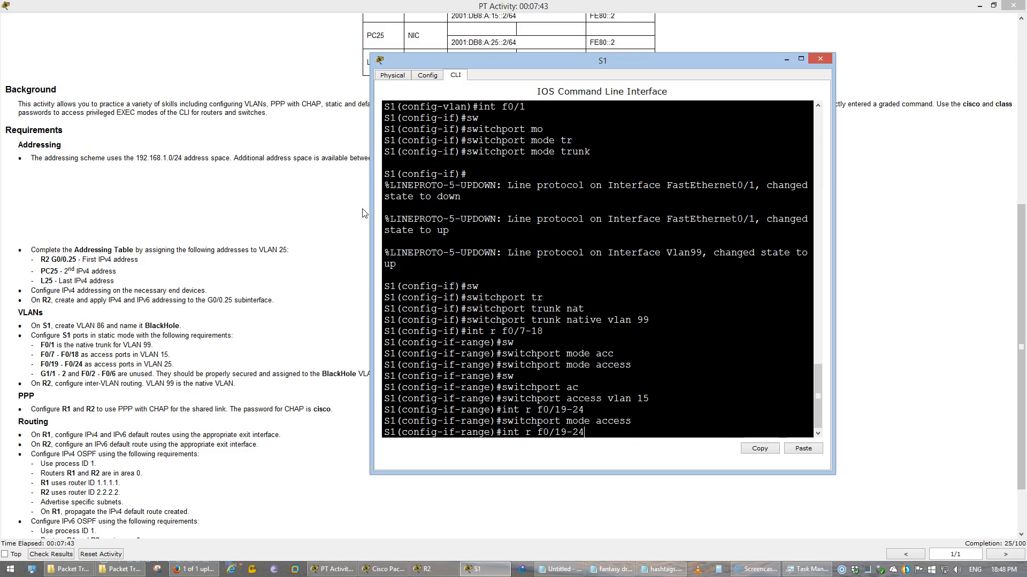
key(Up)
key(BackSpace)
key(BackSpace)
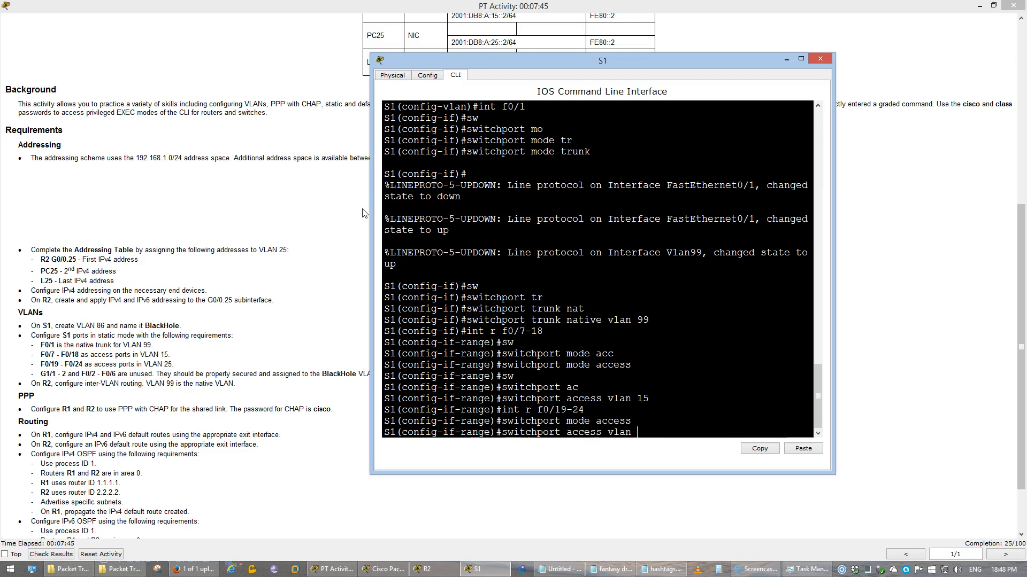
text(25)
key(Return)
Check the instructions' unused-ports requirement, discarding the partially typed commands
text(no shut)
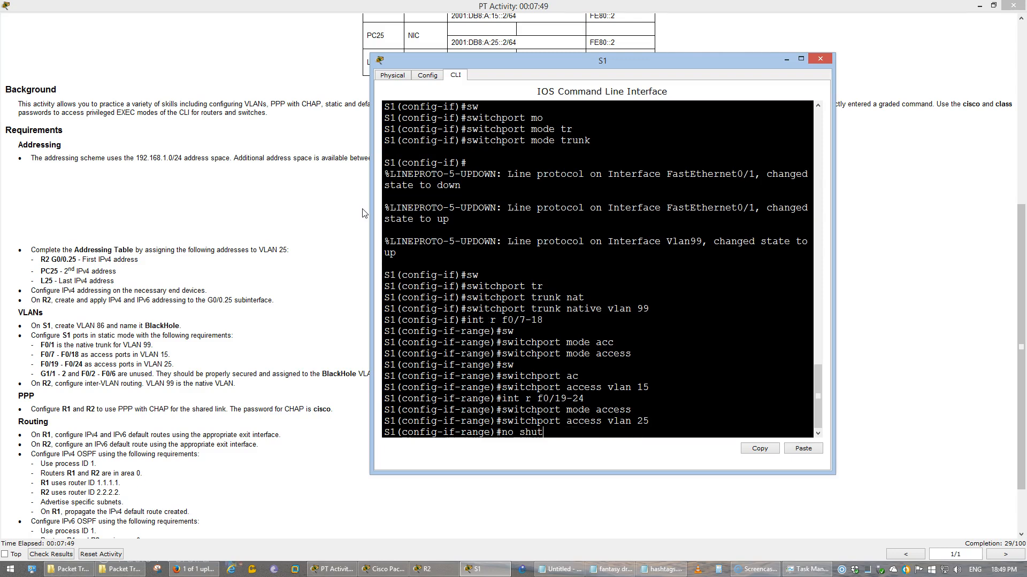
key(BackSpace)
key(BackSpace)
key(BackSpace)
key(BackSpace)
key(BackSpace)
key(BackSpace)
key(BackSpace)
text(int r g)
drag(37, 374, 68, 374)
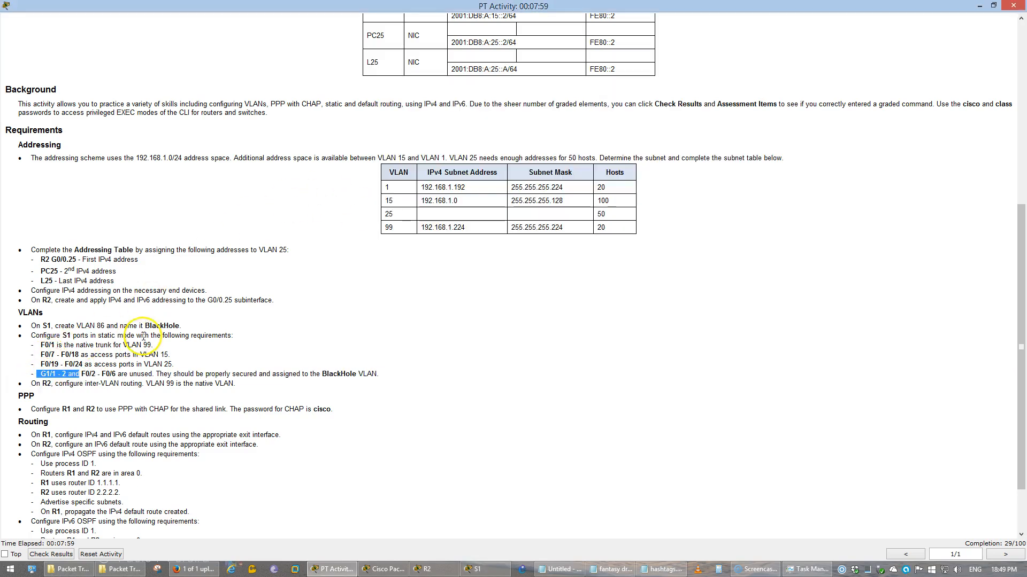
key(alt+Tab)
key(BackSpace)
key(BackSpace)
key(BackSpace)
key(BackSpace)
key(BackSpace)
key(BackSpace)
key(BackSpace)
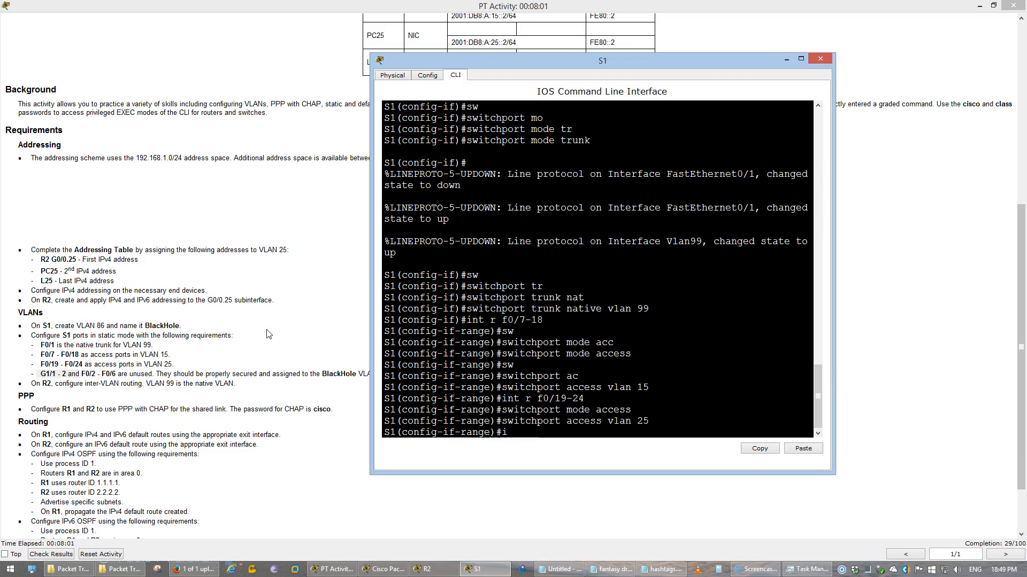
List S1's interfaces with do show ip int br to identify the gigabit ports
text(do show ip int br)
key(Return)
key(space)
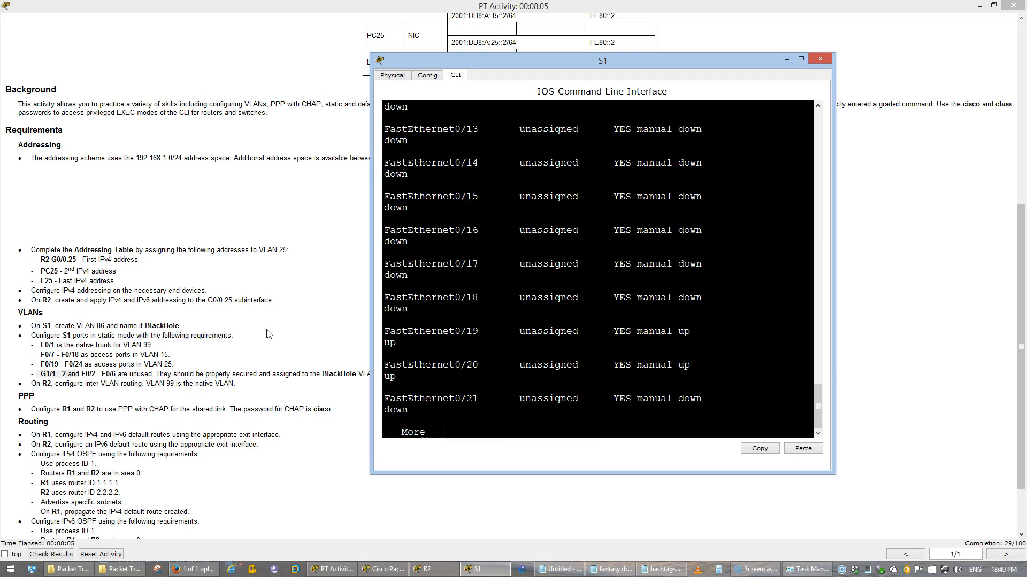
key(space)
drag(508, 347, 455, 309)
click(521, 353)
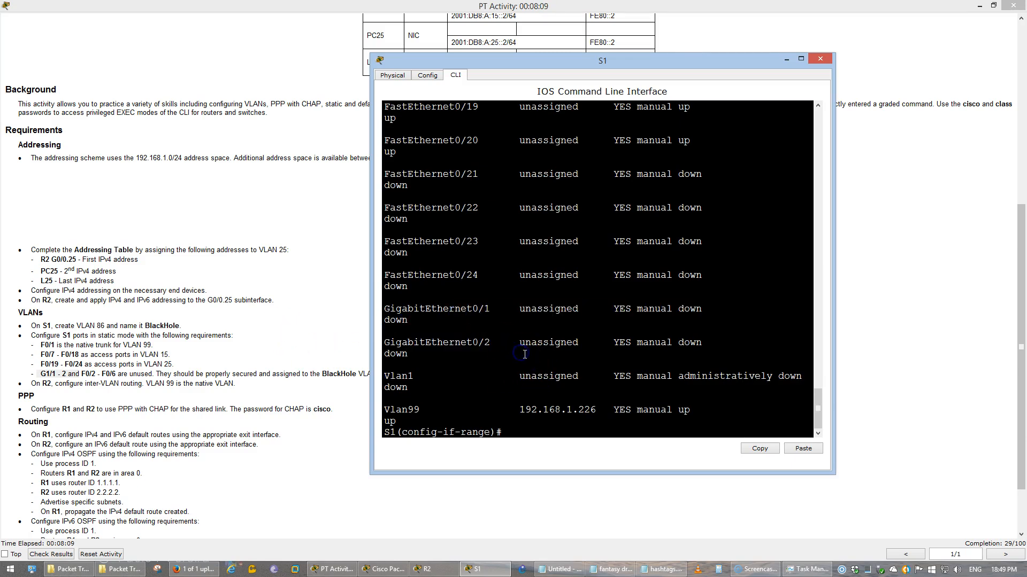
Select the unused port range G0/1–2 together with F0/2–6
text(int r g0/1-2)
key(Return)
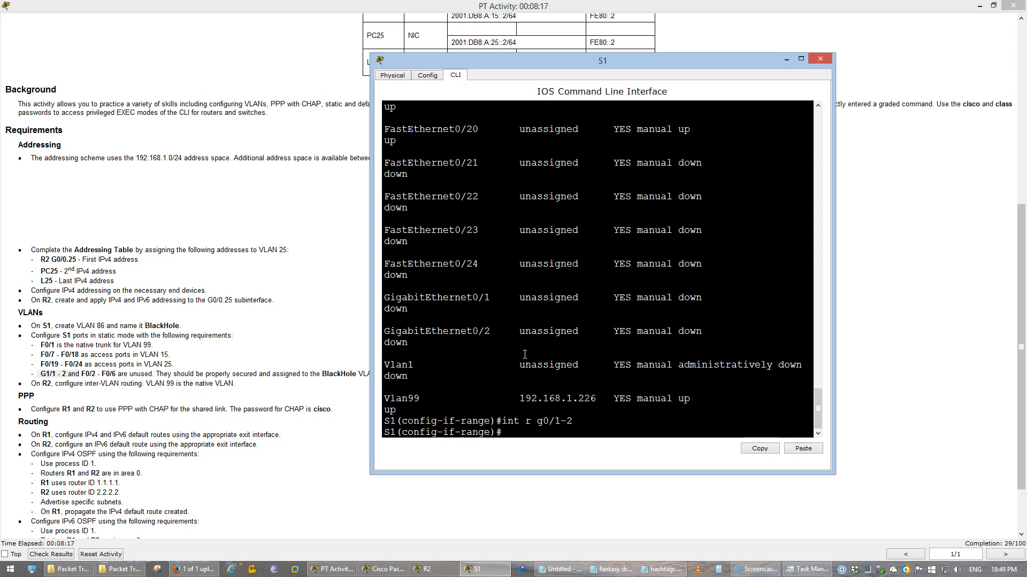
key(Up)
text(, f r)
key(BackSpace)
text(f0/2-6)
key(Return)
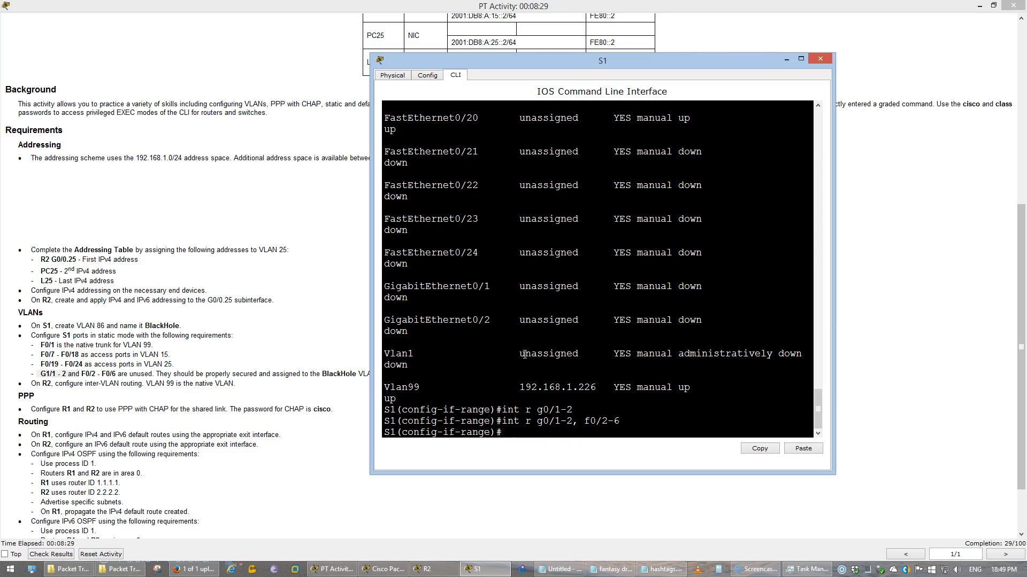
Make the selected unused ports access ports in VLAN 86
text(sw)
key(Tab)
text(mo)
key(Tab)
text(ac)
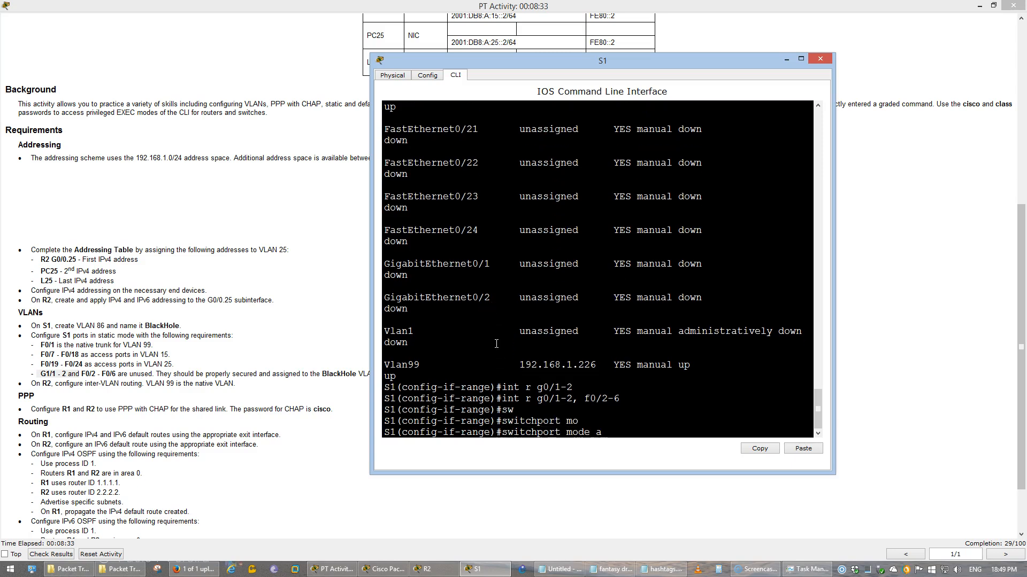
key(Tab)
key(Return)
text(sw)
key(Tab)
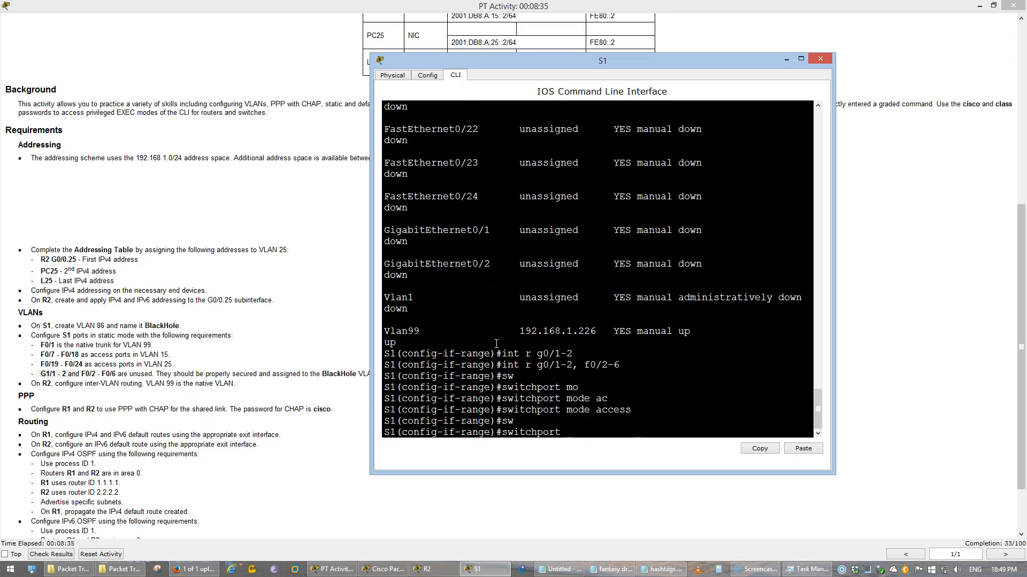
text(ac)
key(Tab)
text(v)
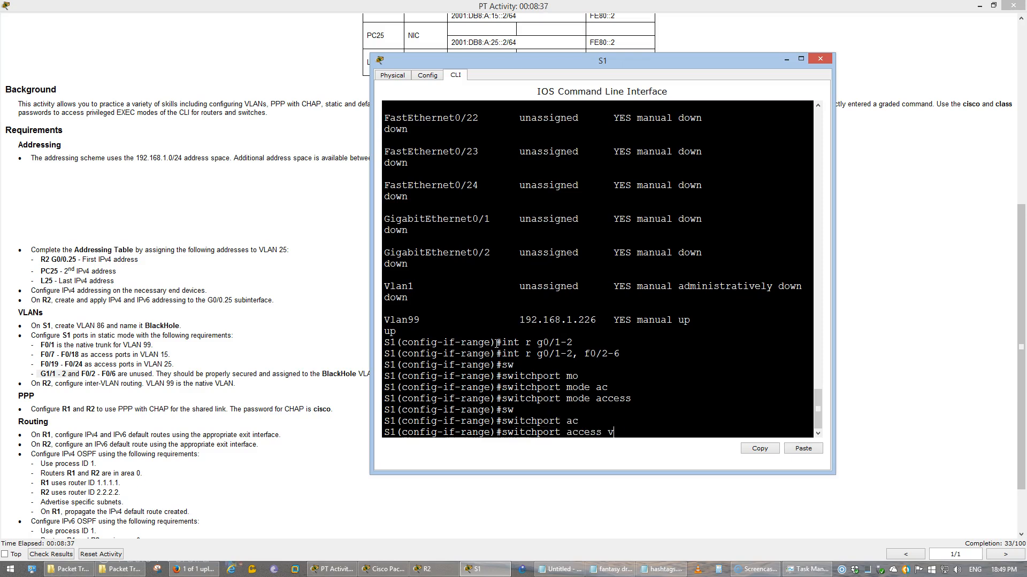
text(lan 86)
key(Return)
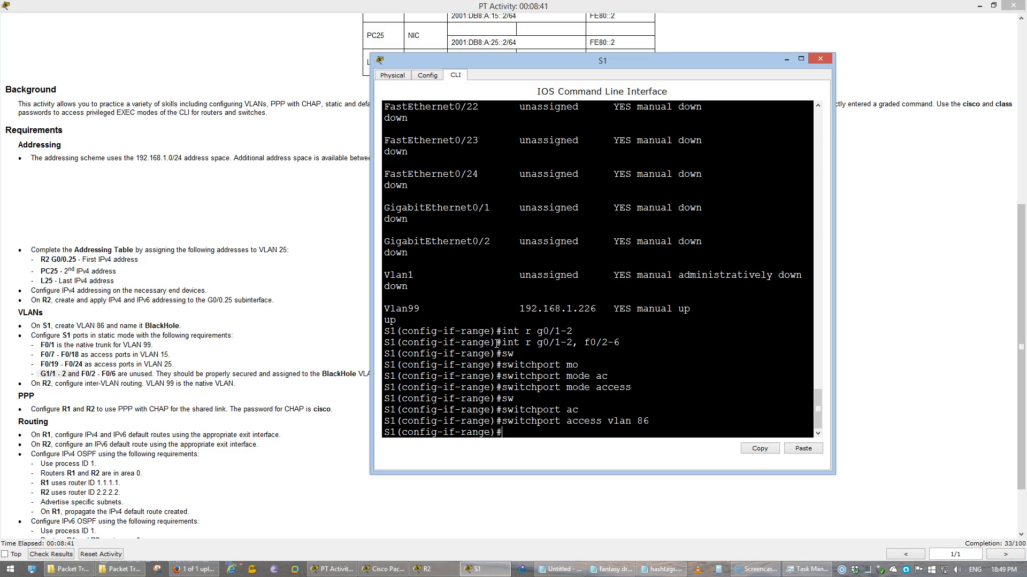
Shut down the unused ports and exit interface configuration
drag(449, 64, 557, 88)
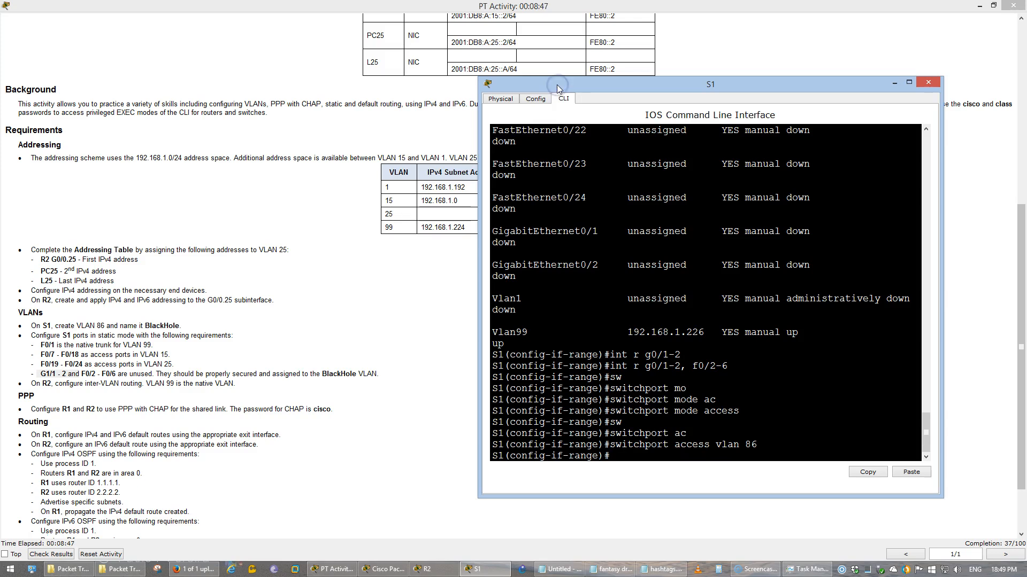
text(shut)
key(Return)
text(exi)
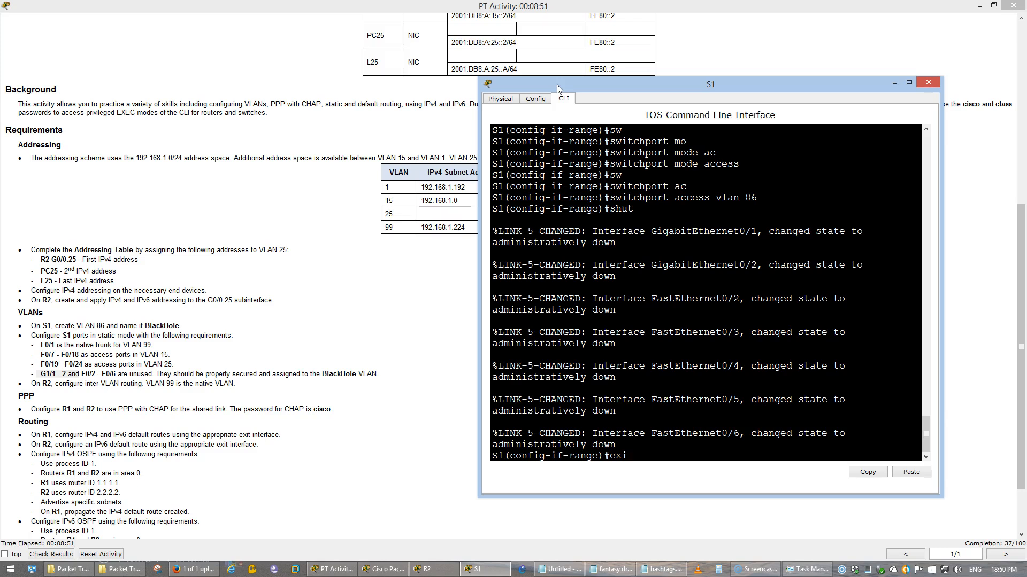
key(Return)
Verify S1's VLAN table and the F0/1 trunk status with show vlan and show int trunk
text(do show vl)
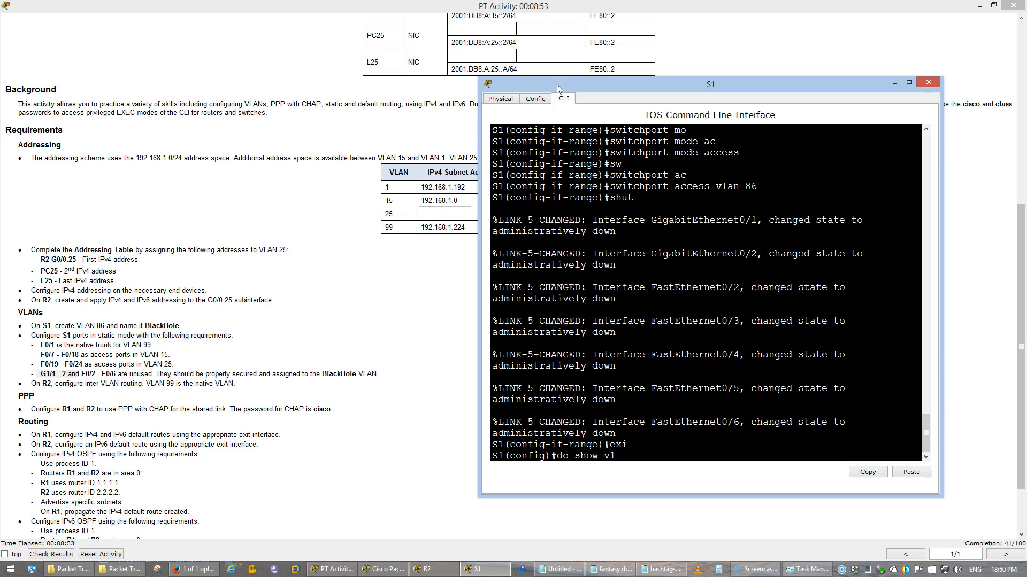
key(Return)
drag(478, 229, 235, 228)
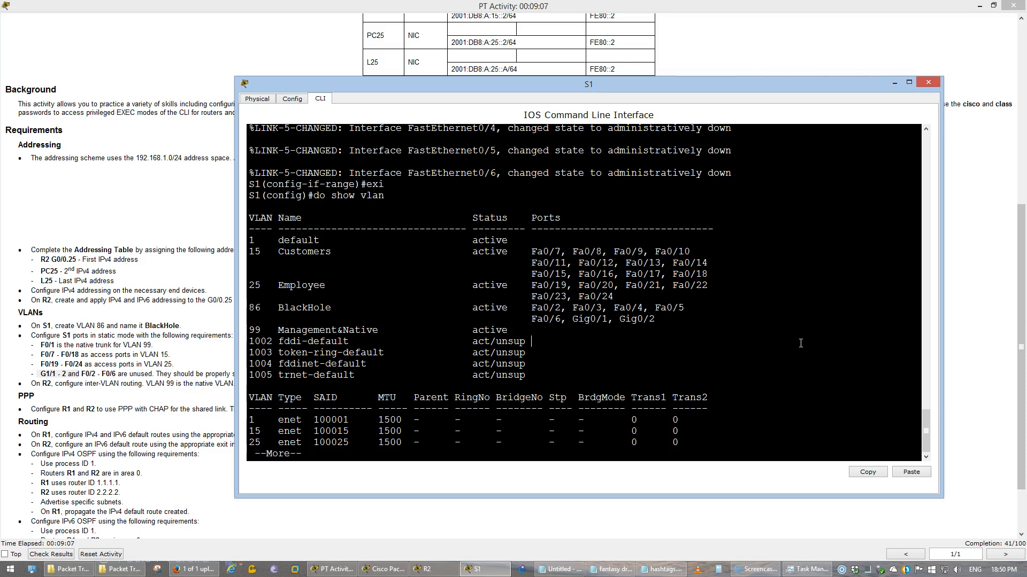
text(qdo show int)
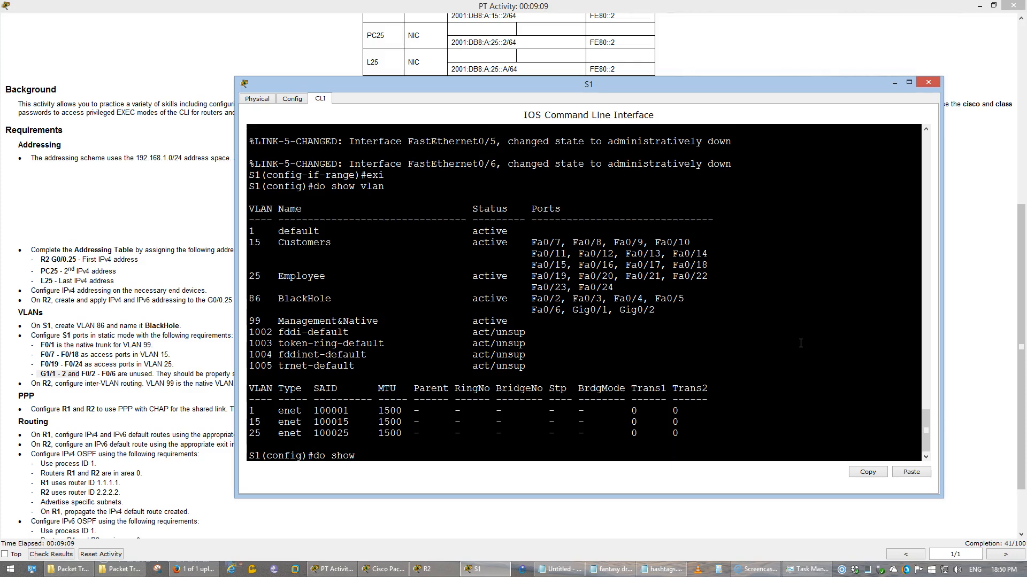
text( trunk)
key(Return)
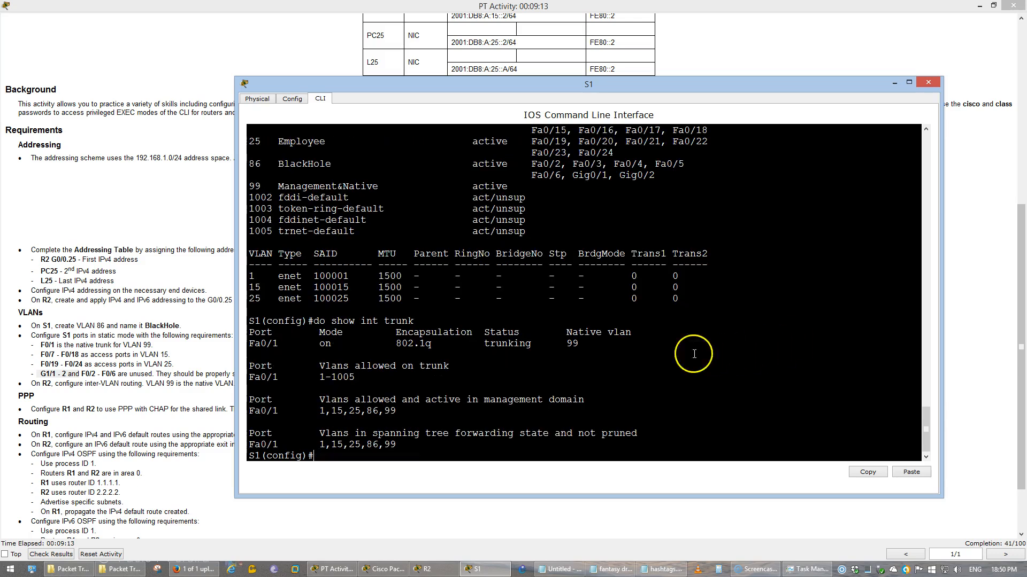
drag(589, 342, 251, 332)
click(370, 338)
Review S1's full running configuration with do show run
text(do show run)
key(Return)
key(space)
key(space)
key(space)
key(space)
key(space)
key(space)
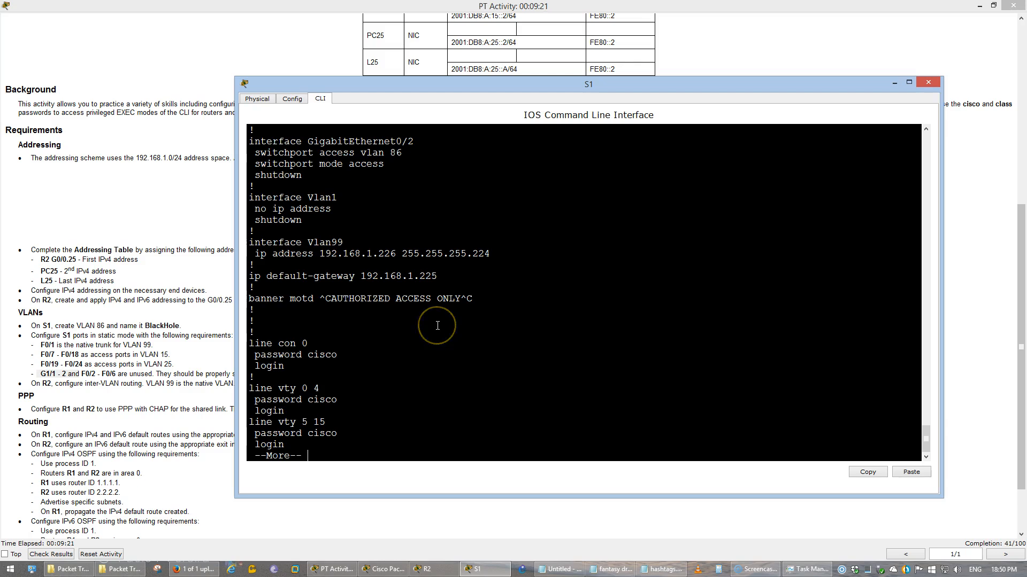
scroll(437, 326, up, 1)
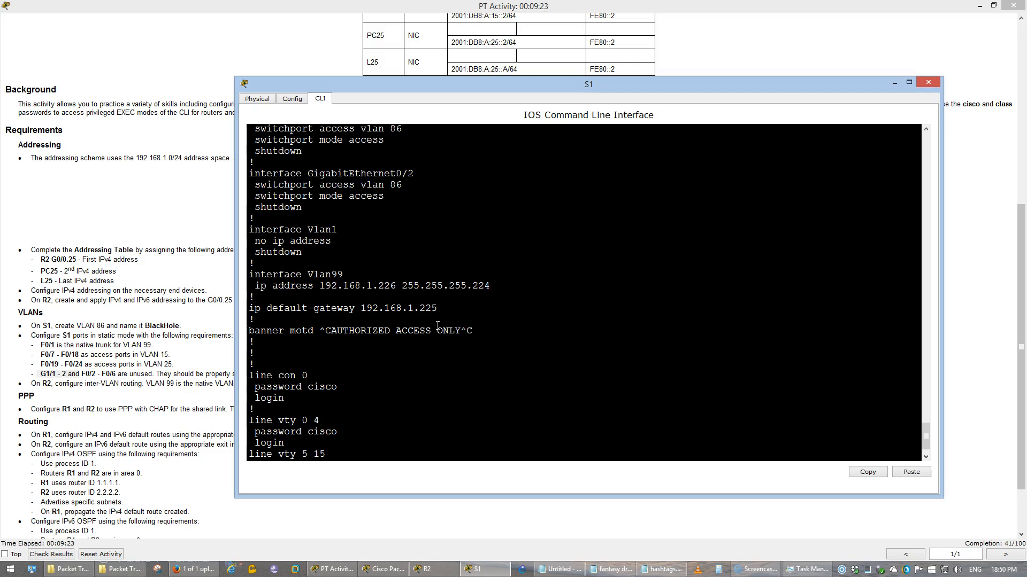
key(space)
Save S1's configuration with do wr and return to the activity instructions
text(do wr)
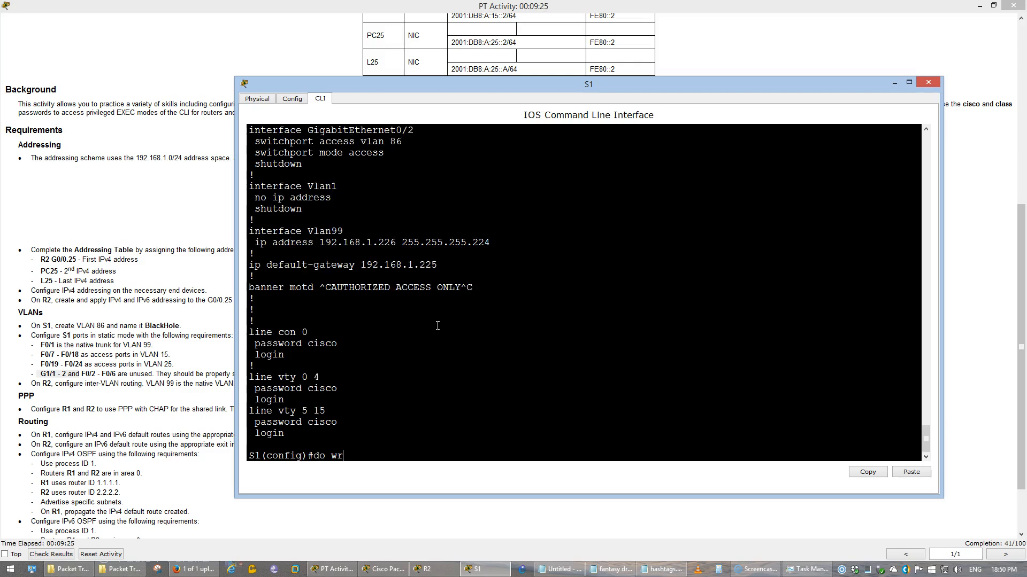
key(Return)
click(183, 290)
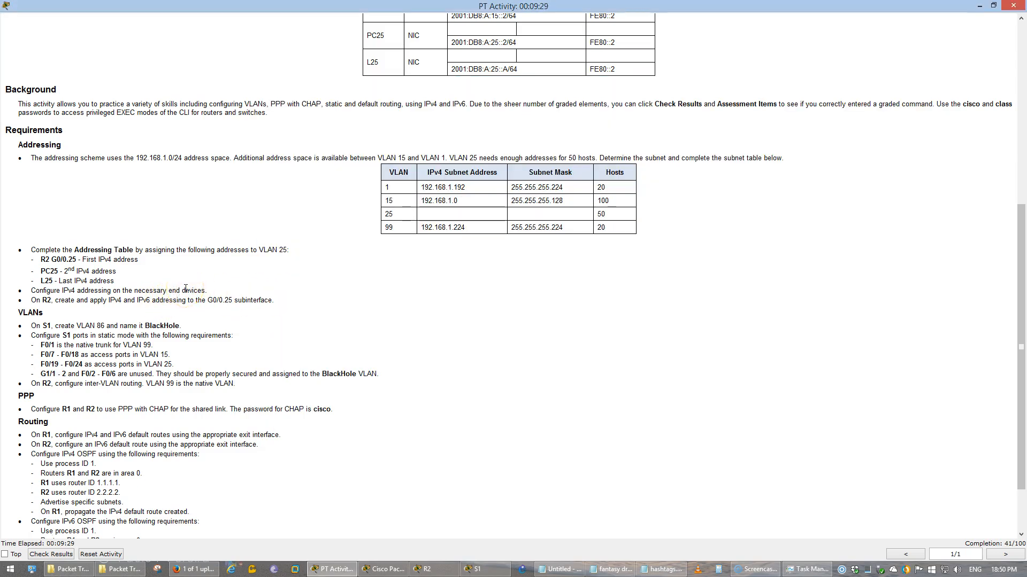
Review the inter-VLAN routing requirement for R2 in the activity instructions
scroll(185, 289, down, 2)
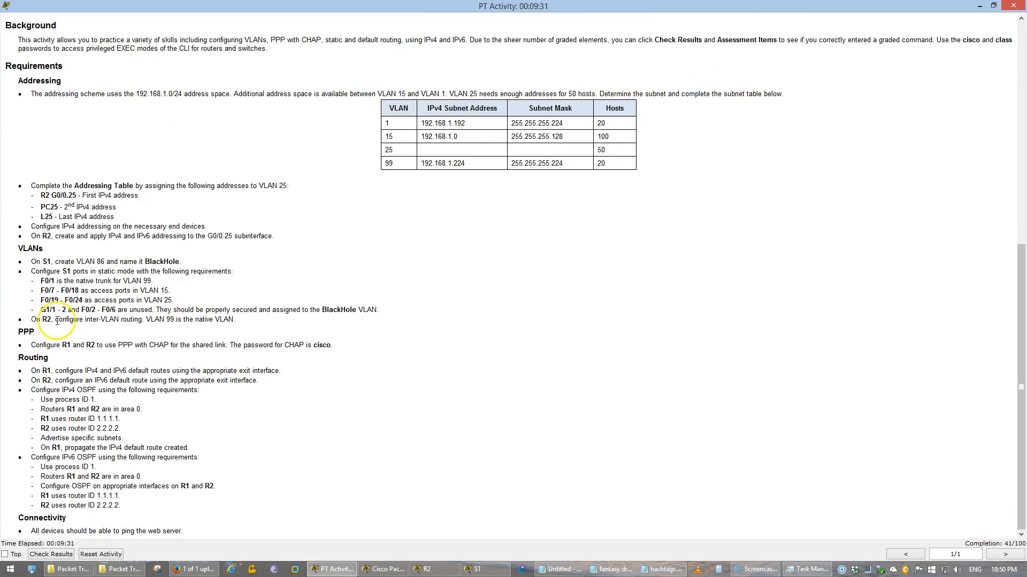
drag(31, 320, 236, 319)
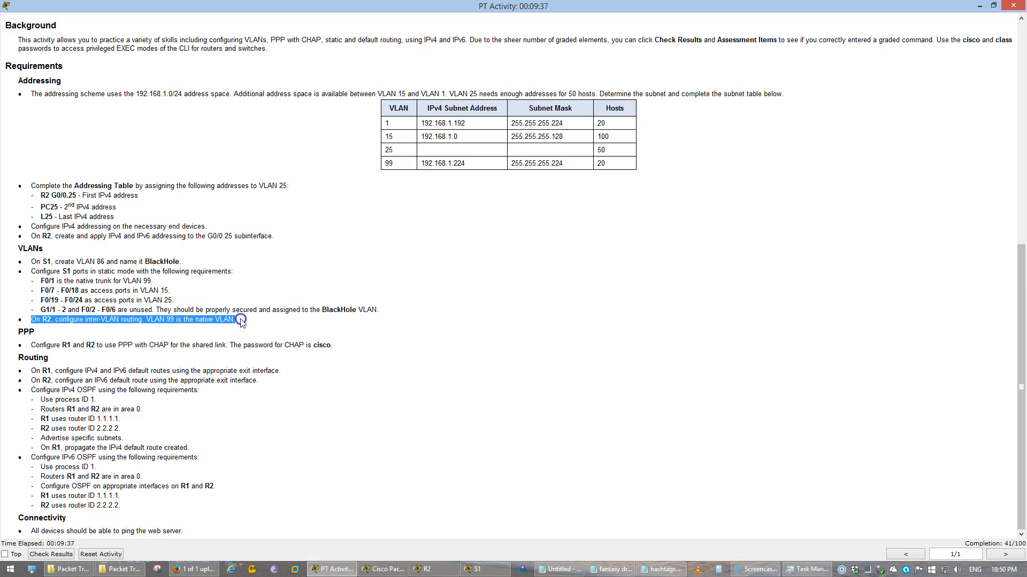
click(237, 319)
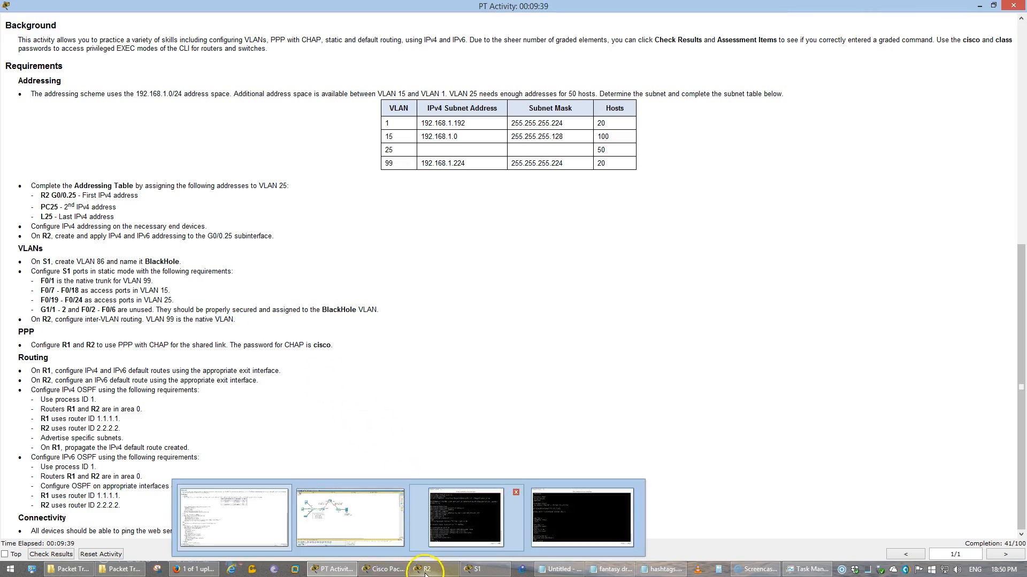
List R2's running configuration with 'do show run' and check the G0/0.99 subinterface lines
click(497, 489)
click(550, 408)
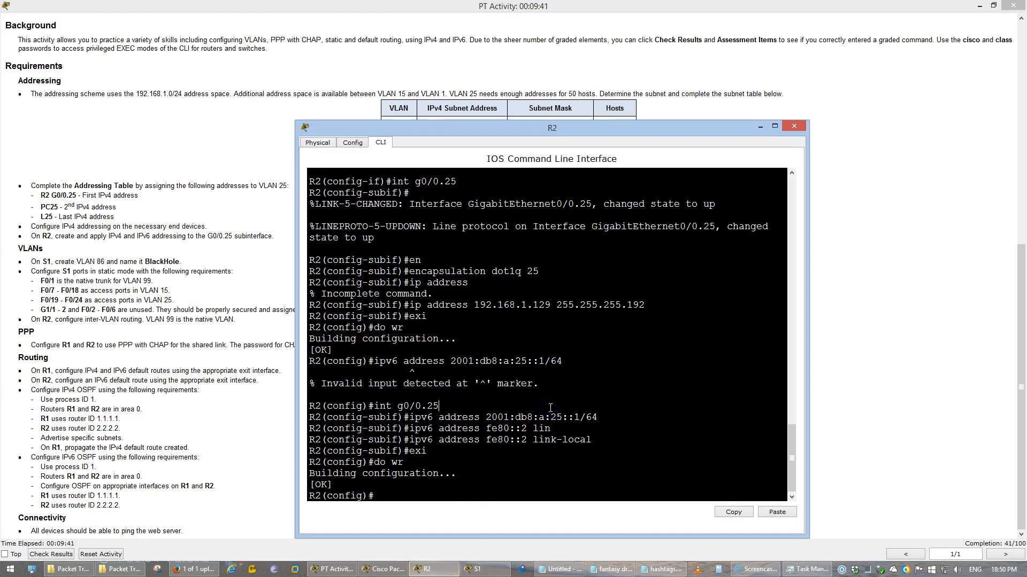
text(int)
key(BackSpace)
key(BackSpace)
key(BackSpace)
text(do show run)
key(Return)
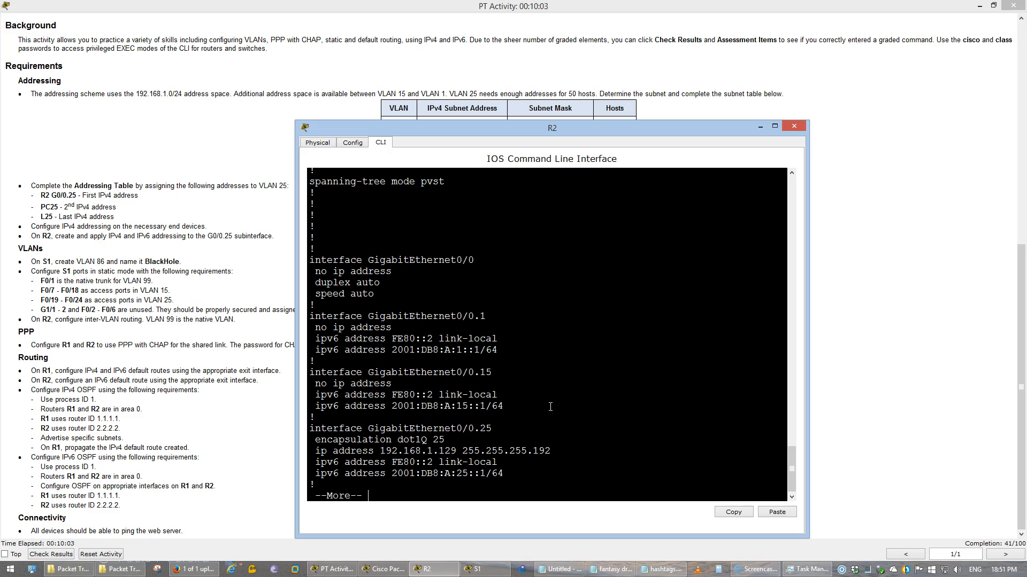
key(space)
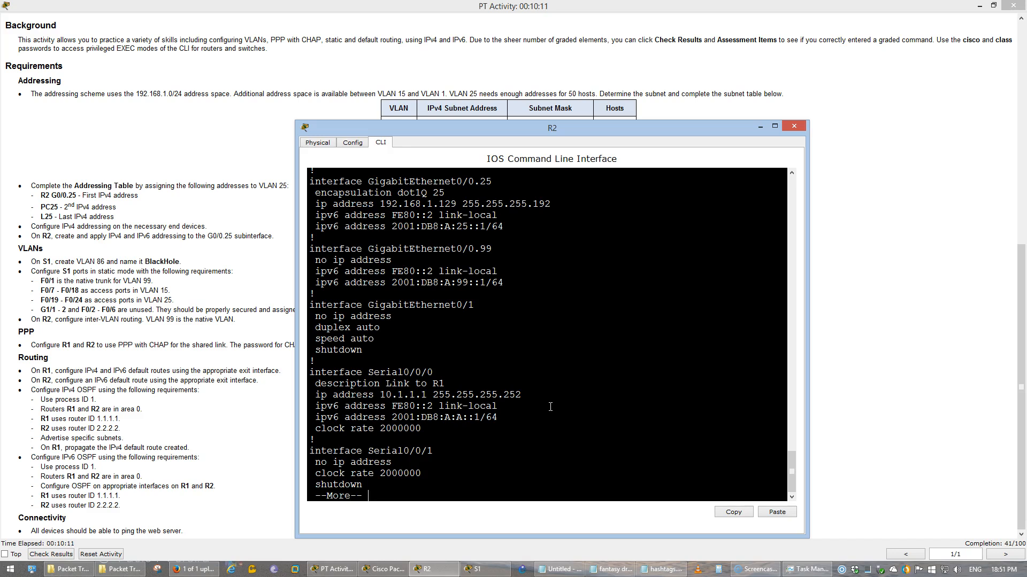
drag(503, 283, 323, 252)
click(322, 252)
click(389, 305)
key(ctrl+c)
Arrange the addressing table listing R2's addresses alongside R2's command line
click(182, 228)
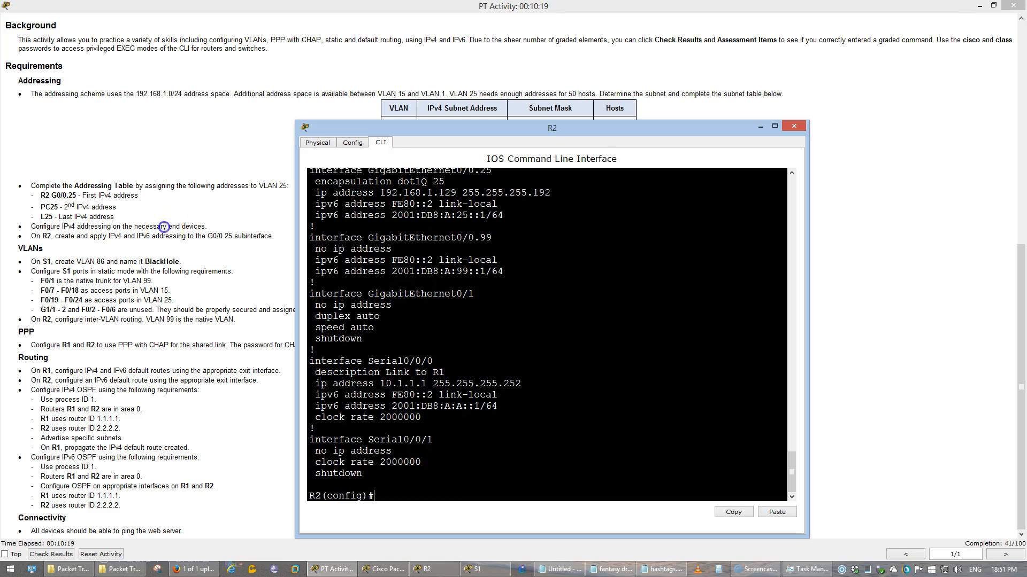
scroll(465, 348, up, 5)
key(alt+Tab)
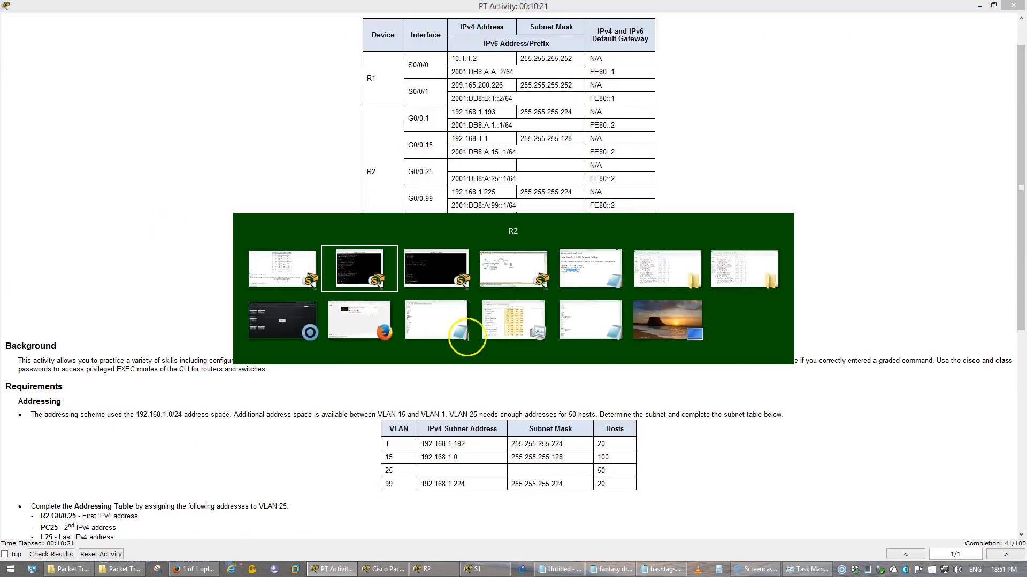
drag(508, 131, 508, 151)
click(232, 206)
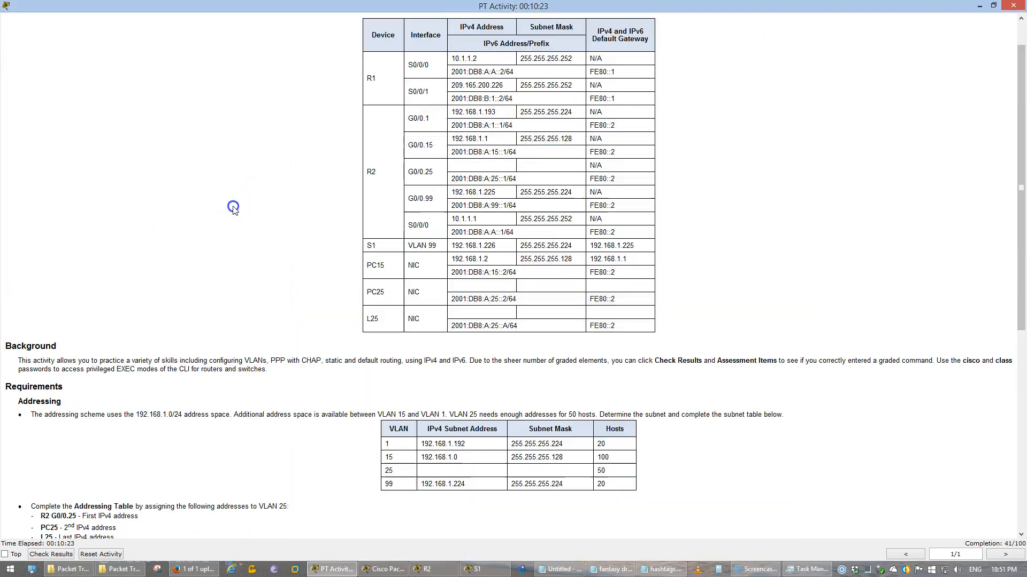
scroll(232, 207, down, 2)
key(alt+Tab)
Configure subinterface G0/0.1 with dot1Q VLAN 1 and IP address 192.168.1.193
text(int g0/0.)
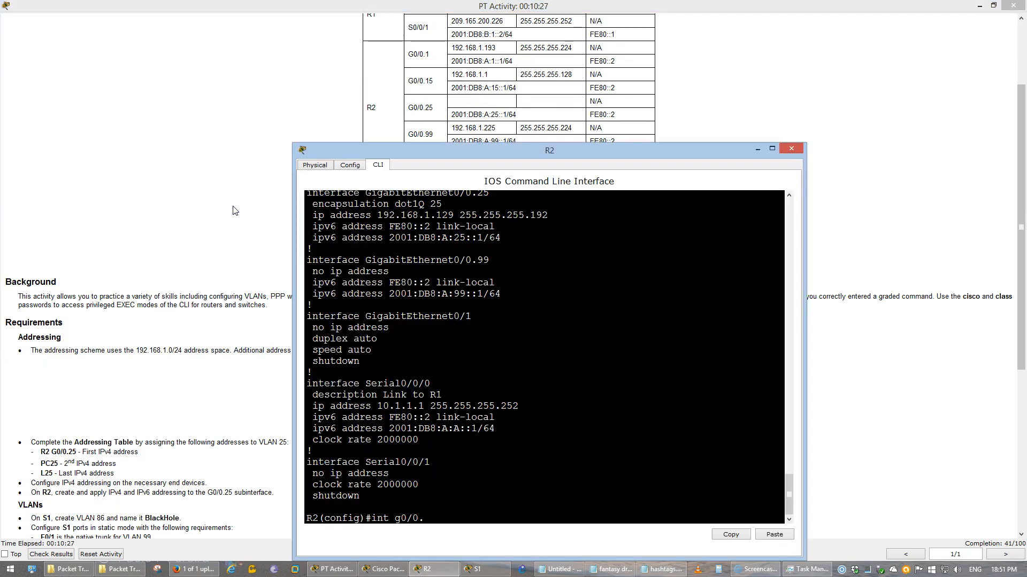
text(1)
key(Return)
text(en)
key(Tab)
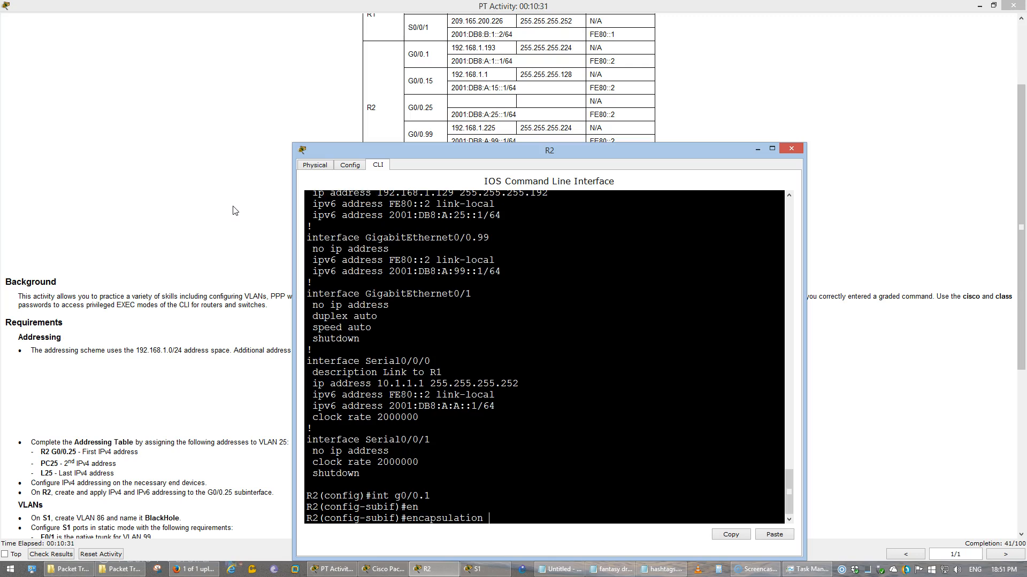
text(dot1)
click(234, 208)
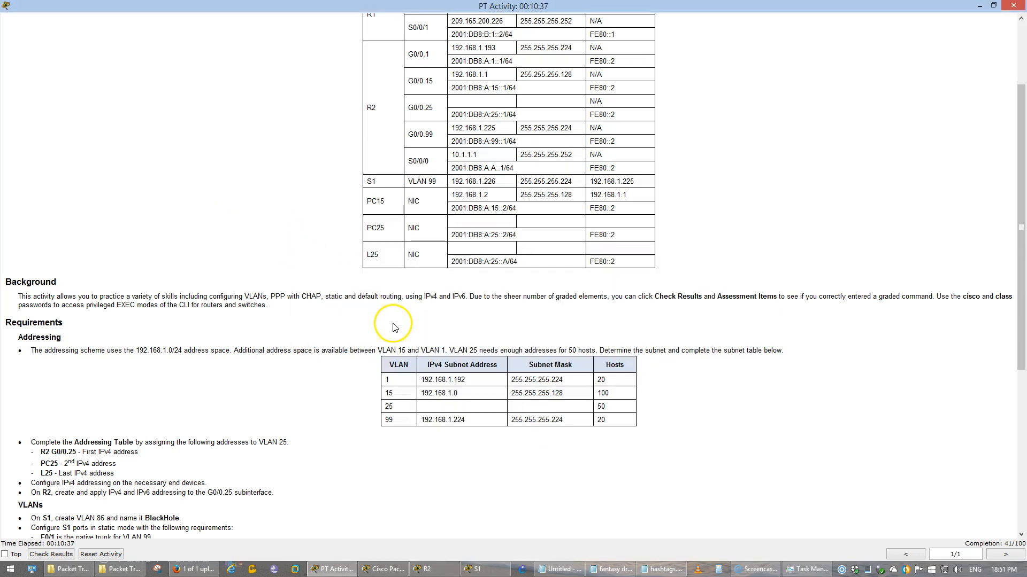
key(alt+Tab)
key(alt+Tab)
key(alt+Tab)
text(1)
key(Return)
text(ip address)
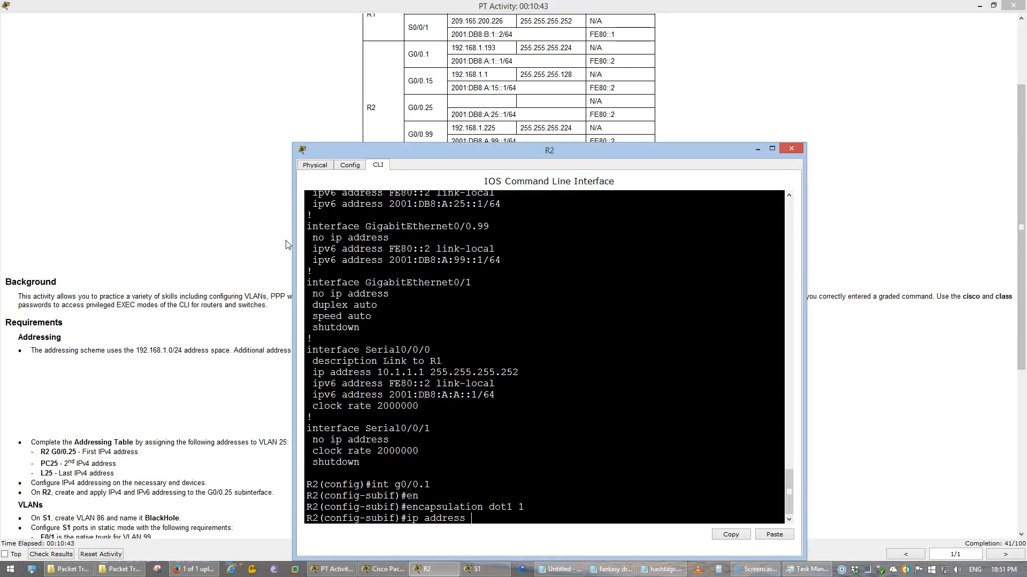
text( 192.168.1.193 255.255.255.)
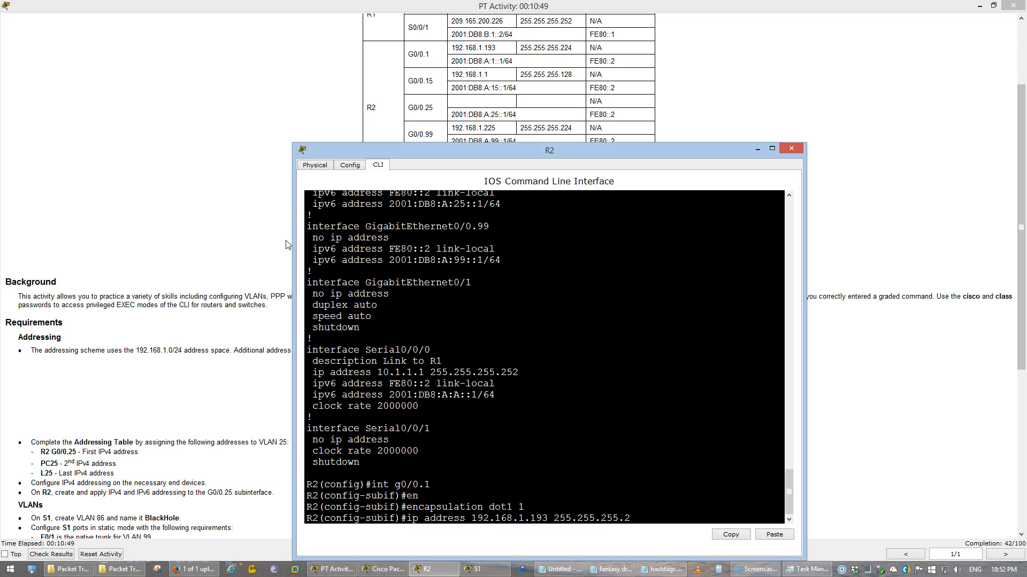
text(24)
key(Return)
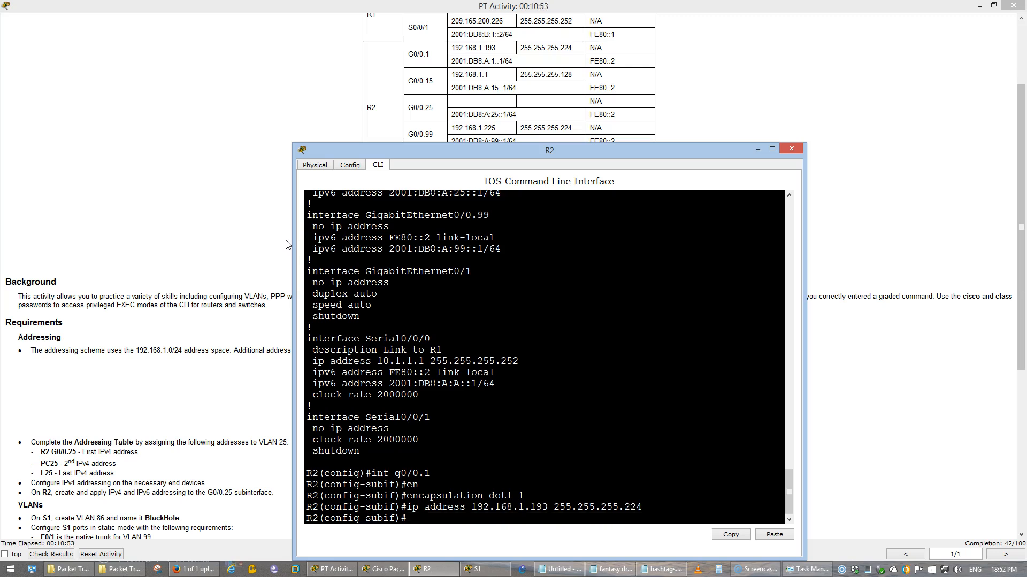
Configure G0/0.15 with dot1Q VLAN 15 and address 192.168.1.1 255.255.255.128
key(Up)
key(Up)
key(Up)
key(Up)
text(5)
key(Return)
key(Up)
key(Up)
key(Up)
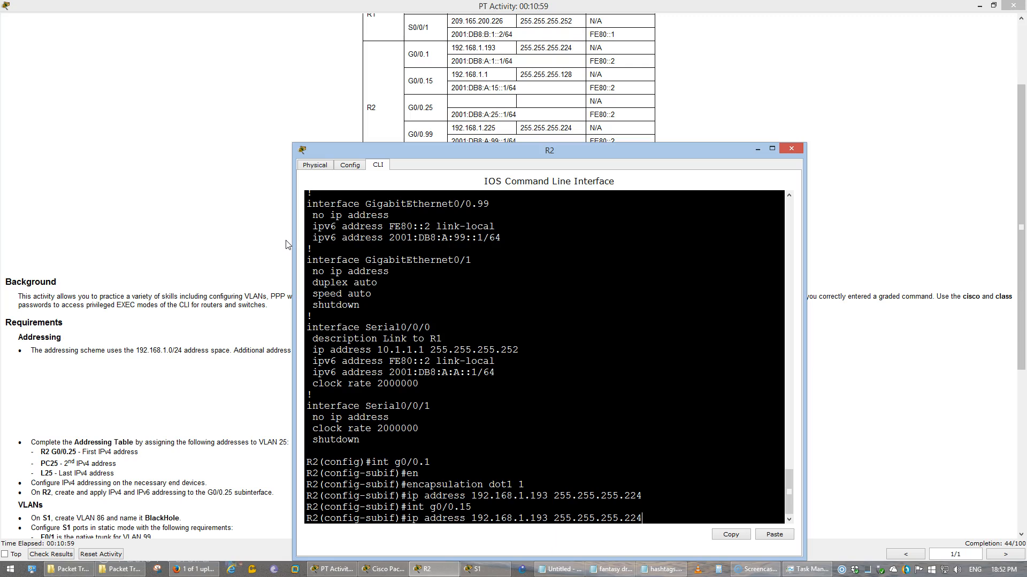
text(5)
key(Return)
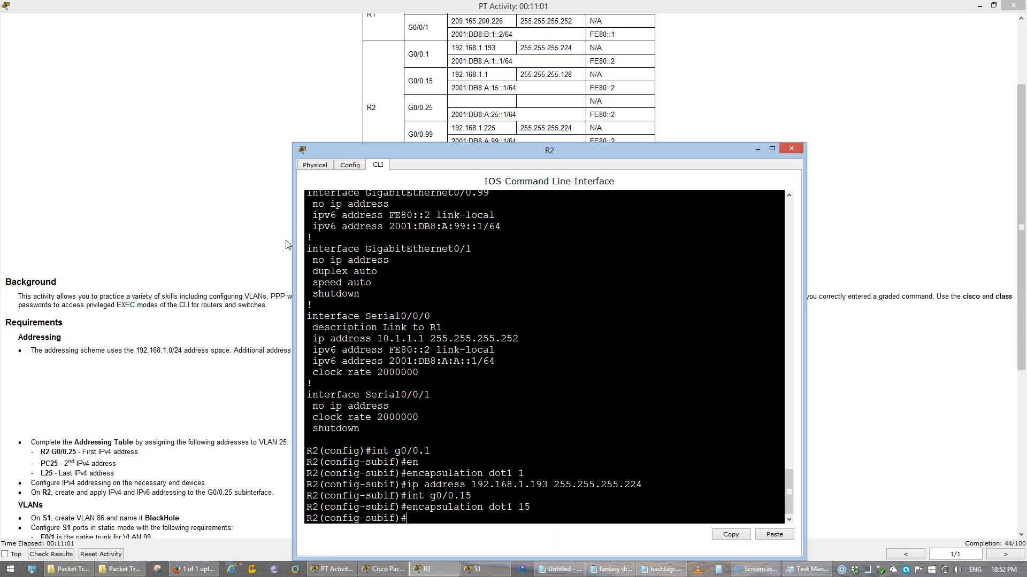
text(ip address 192.168.1.1 255.255.255.128)
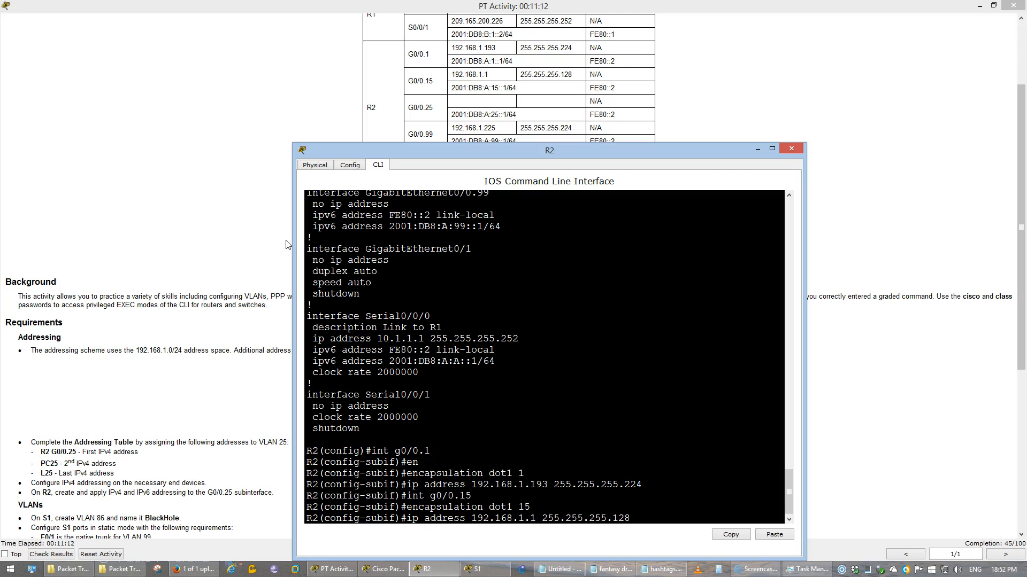
key(Return)
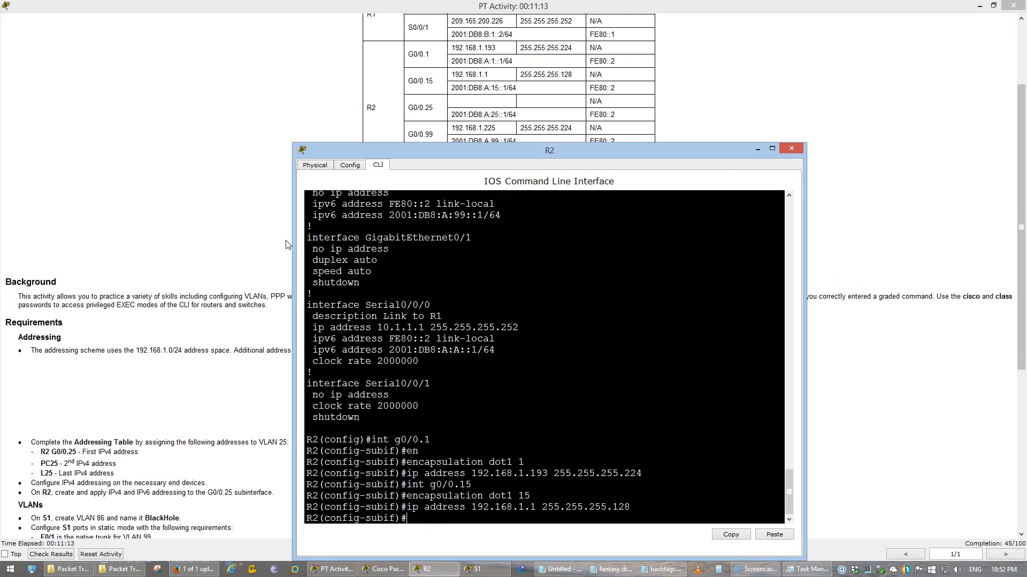
Configure G0/0.99 with dot1Q VLAN 99 native and IP address 192.168.1.225
key(Up)
key(Up)
key(Up)
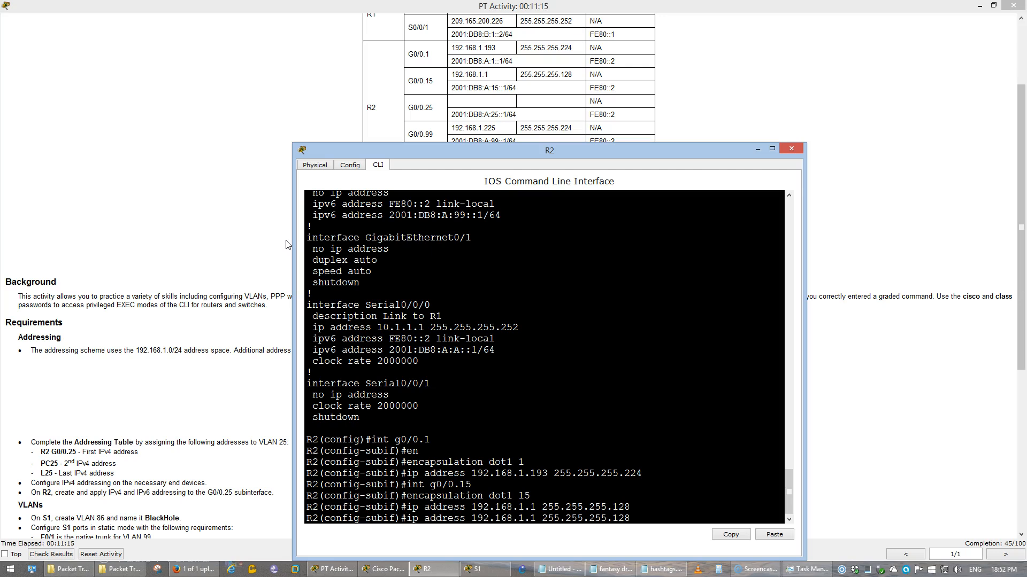
key(BackSpace)
key(BackSpace)
text(99)
key(Return)
key(Up)
key(Up)
key(Up)
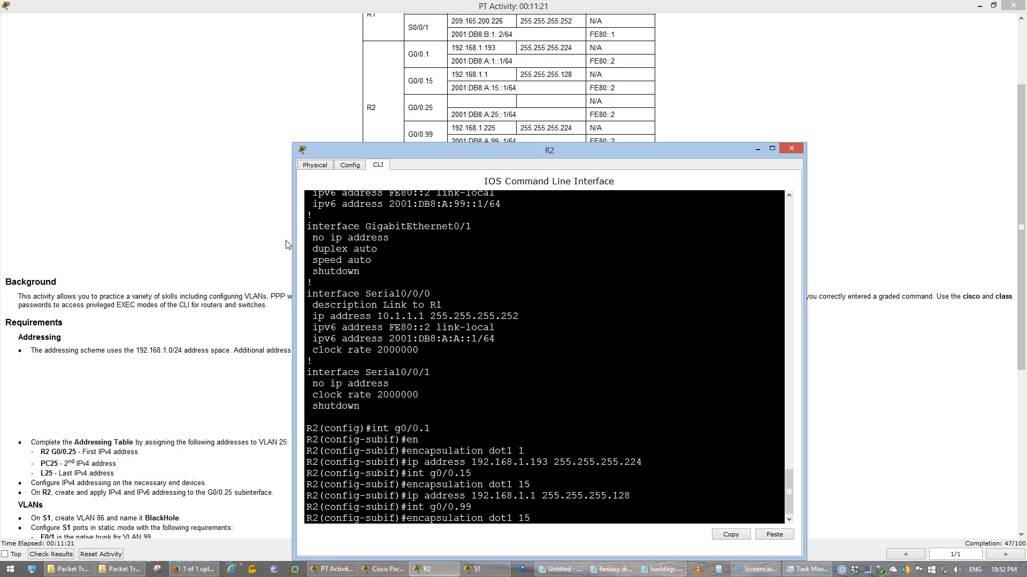
key(BackSpace)
text(99 native)
key(Return)
text(ip address )
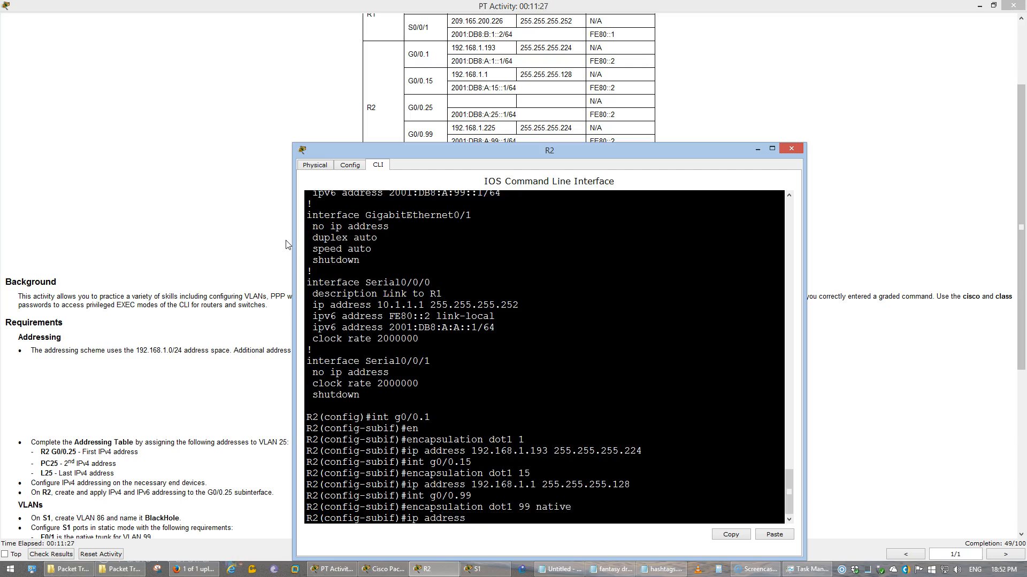
text(192.168.1.225 255.255.255.224)
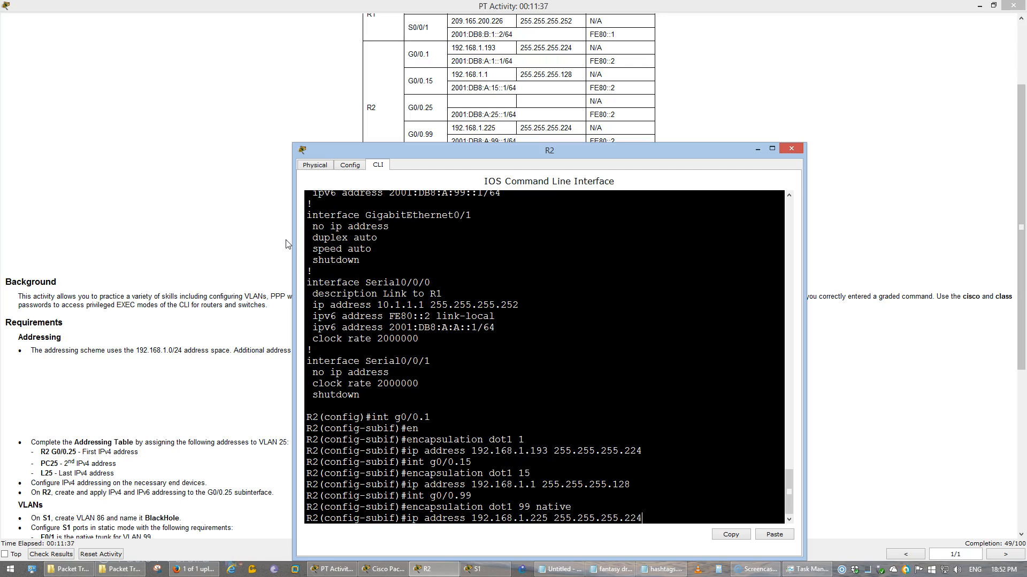
key(Return)
Exit subinterface configuration and save R2's configuration with 'do wr'
text(exi)
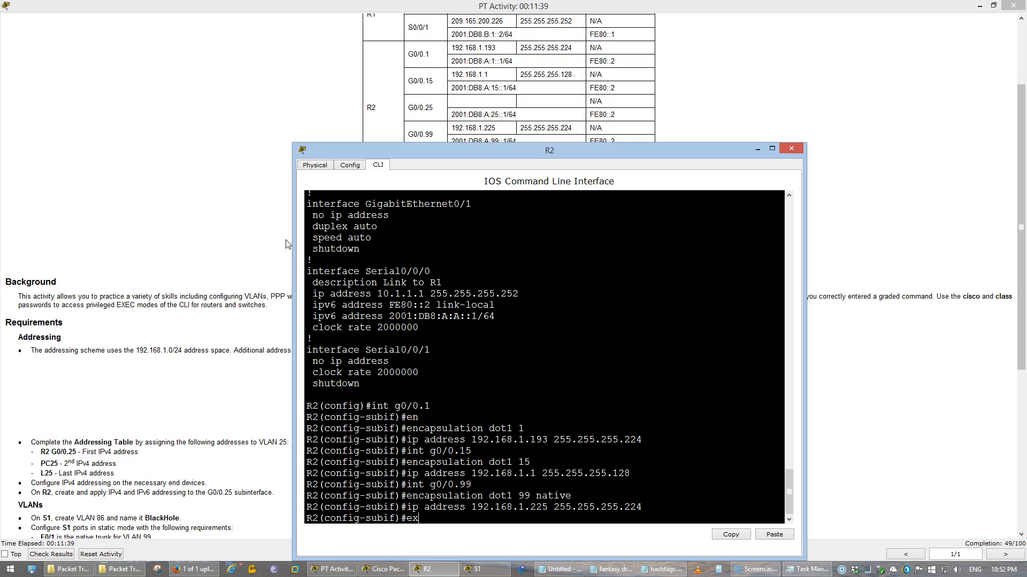
key(Return)
text(do wr)
key(Return)
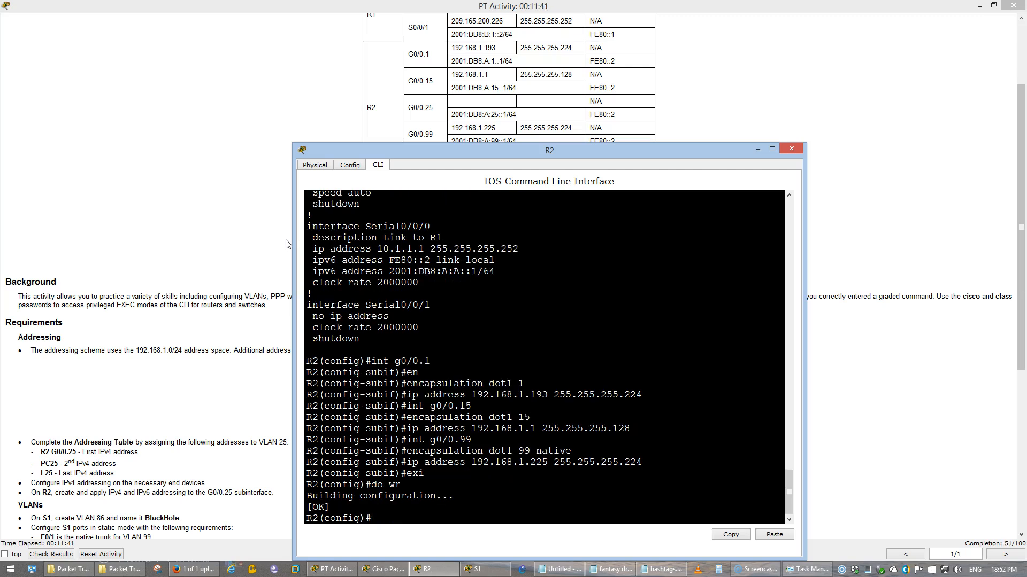
List R2's running configuration again with 'do show run' and scroll through it
text(do show run)
key(Return)
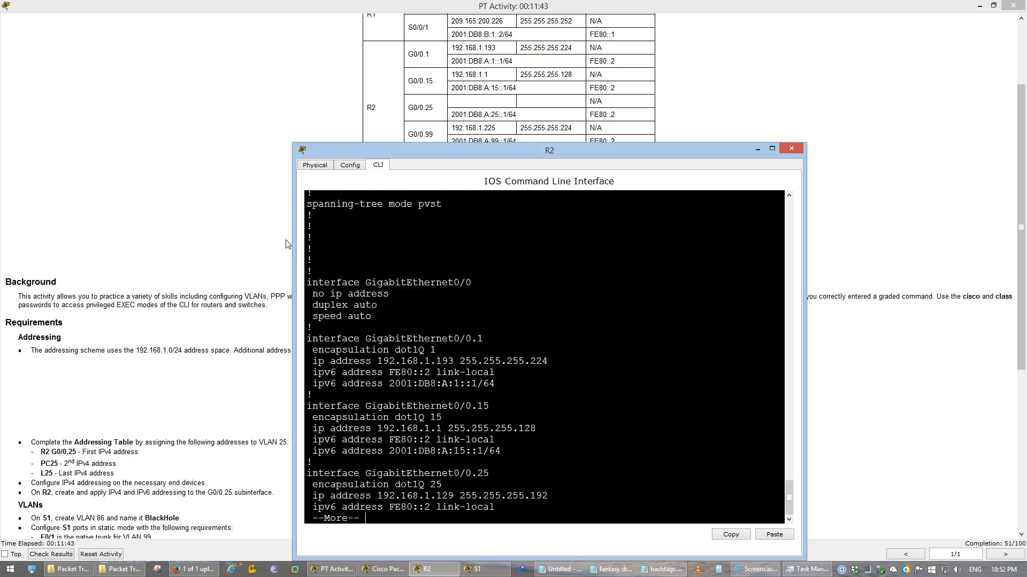
key(space)
scroll(285, 244, up, 3)
scroll(577, 329, up, 4)
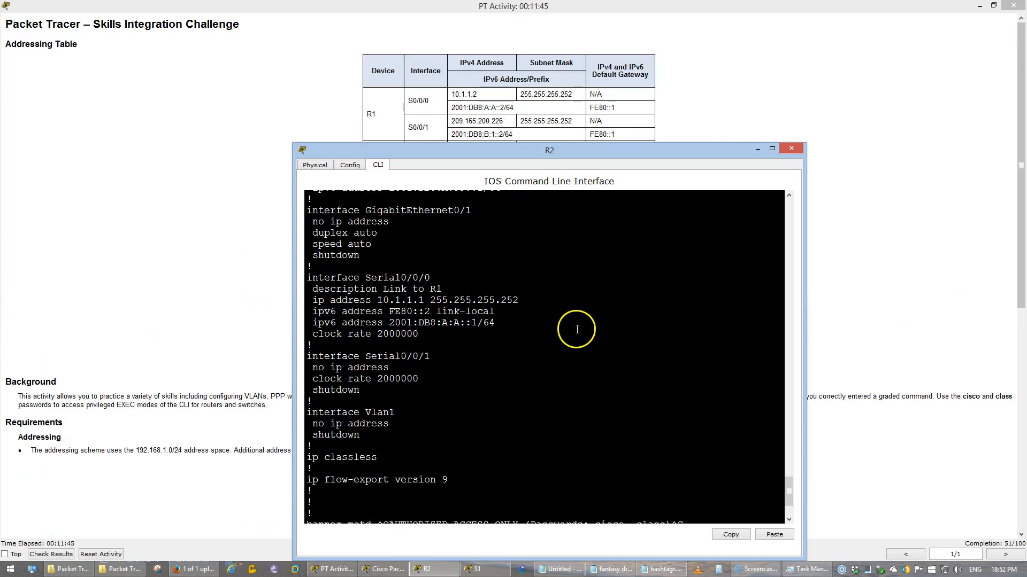
scroll(576, 329, up, 7)
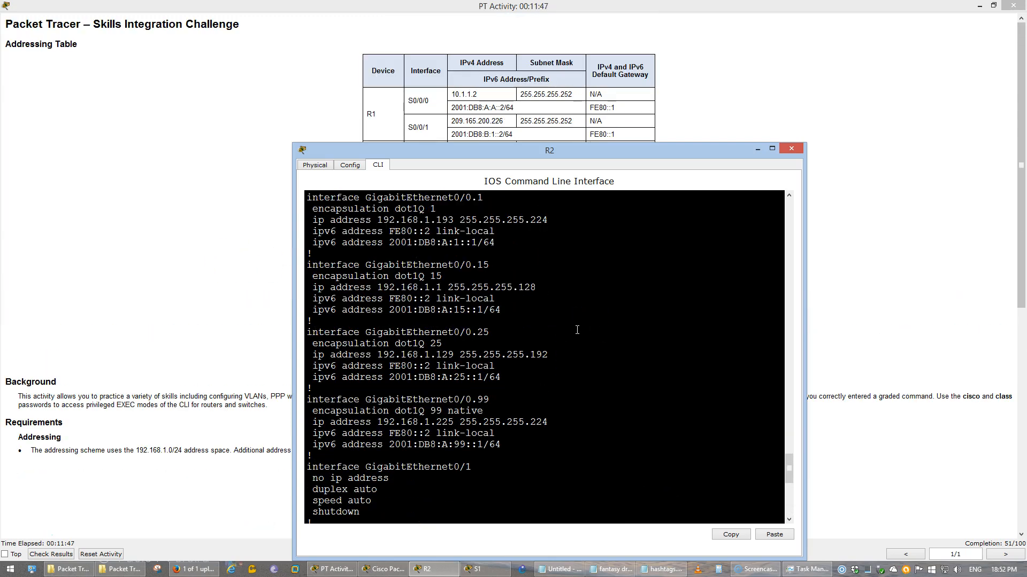
scroll(577, 330, up, 2)
Read the PPP with CHAP requirement for R1 and R2, then return to the topology
click(196, 353)
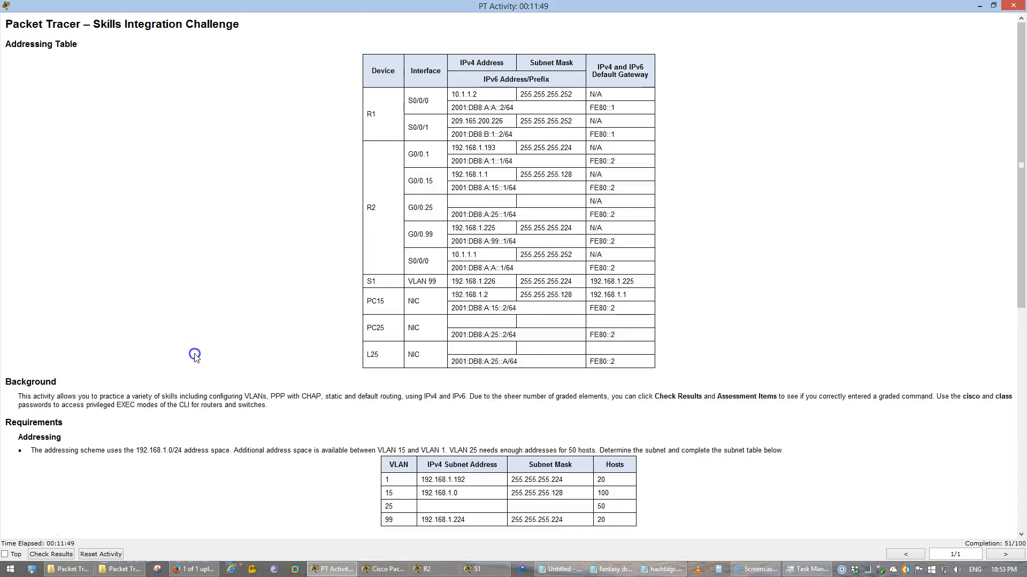
scroll(198, 353, down, 3)
scroll(198, 353, down, 3)
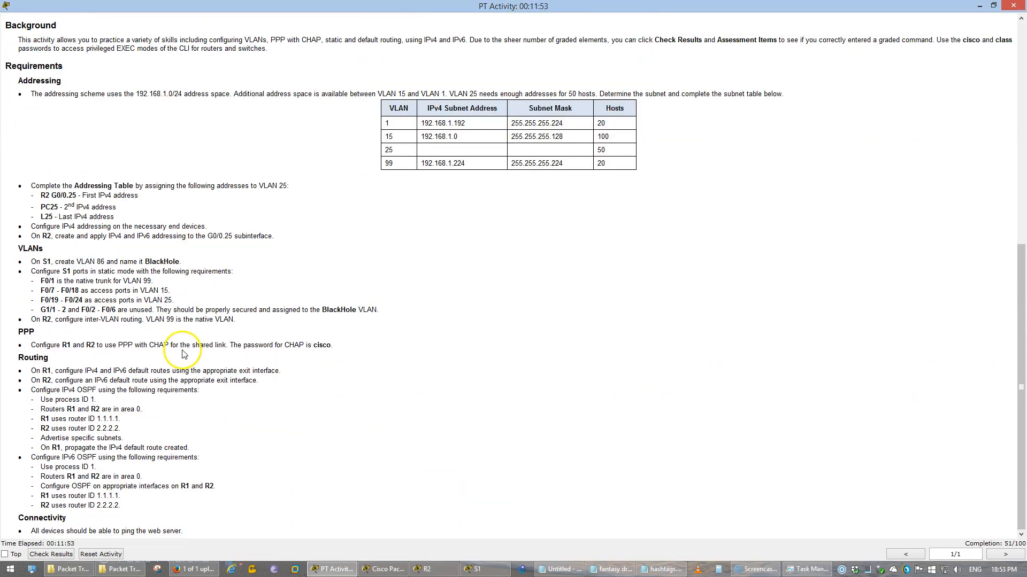
drag(24, 333, 335, 348)
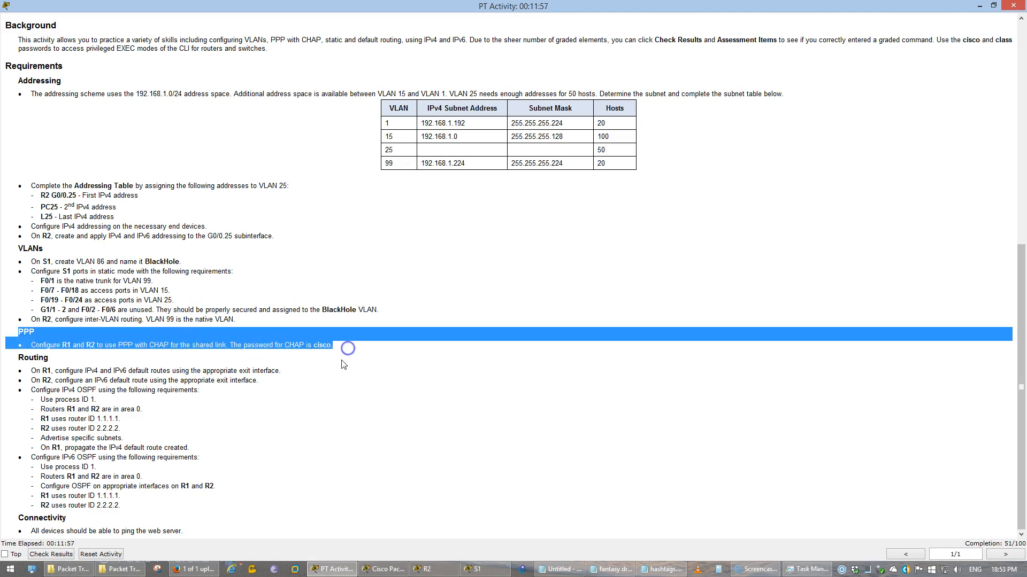
click(343, 365)
drag(154, 345, 184, 341)
click(236, 346)
drag(263, 347, 336, 352)
click(341, 381)
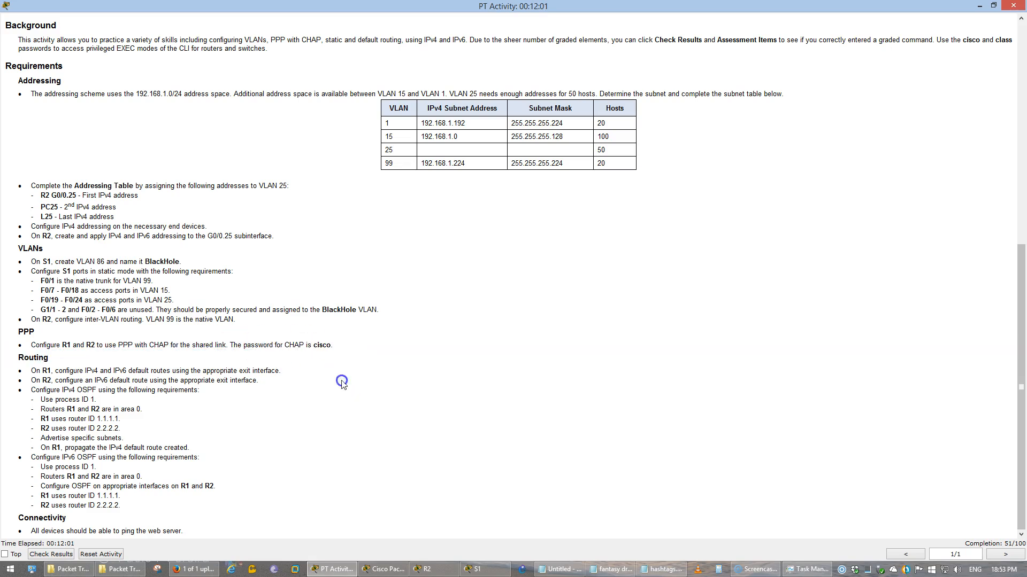
click(387, 568)
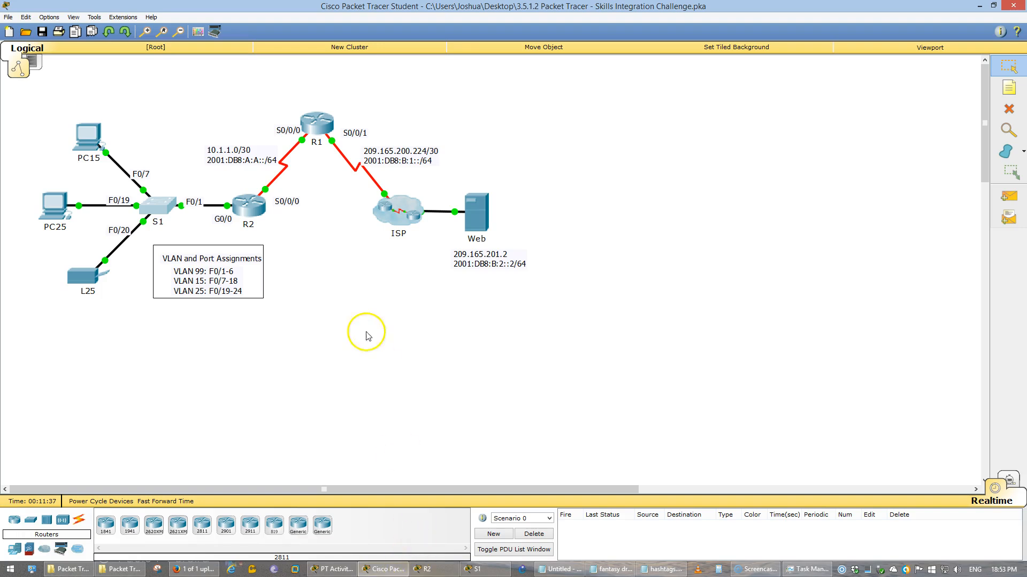
Open R1's command-line window, reposition and widen it, then hide the device windows
click(317, 124)
click(429, 167)
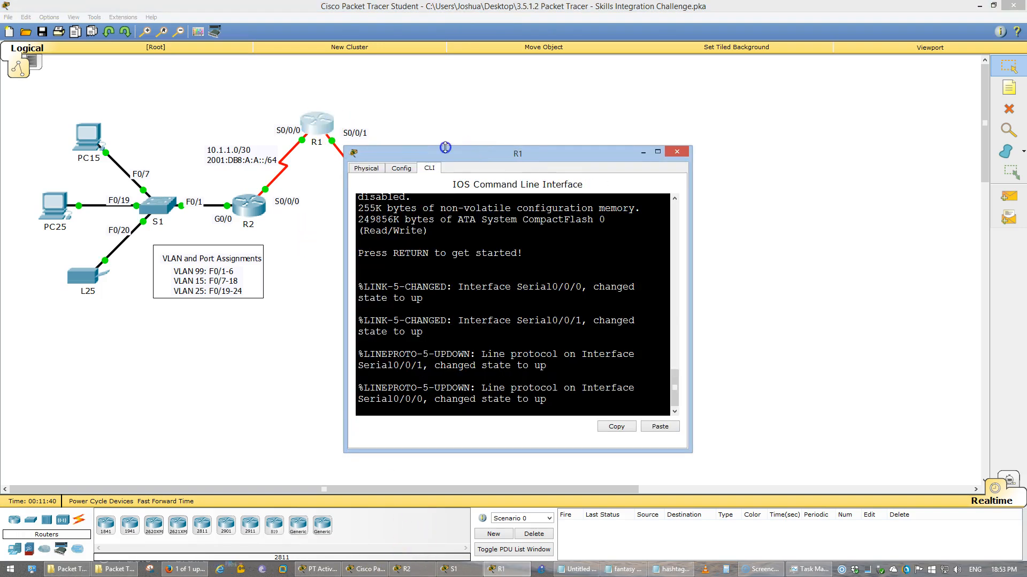
drag(454, 154, 454, 63)
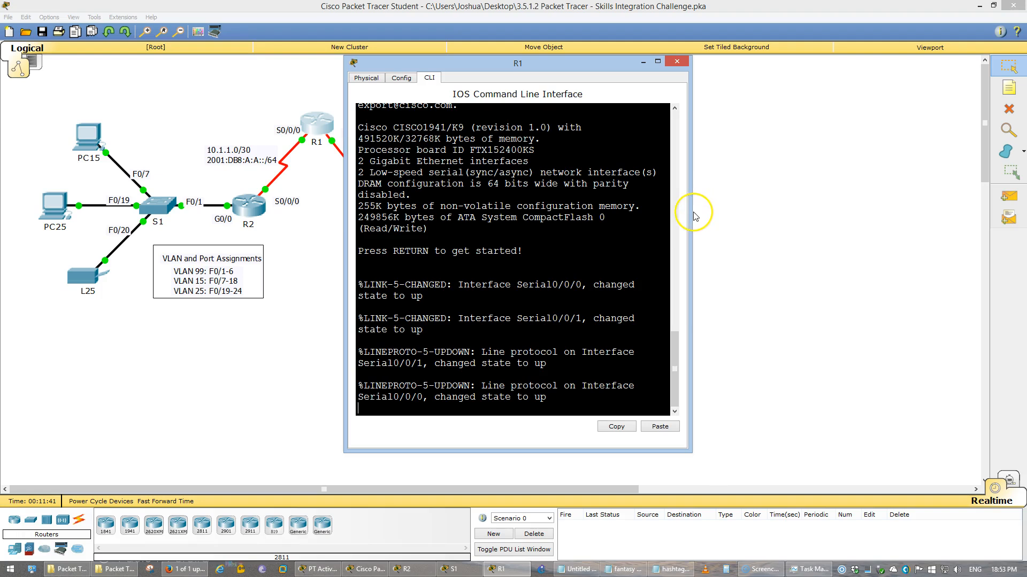
drag(692, 214, 894, 300)
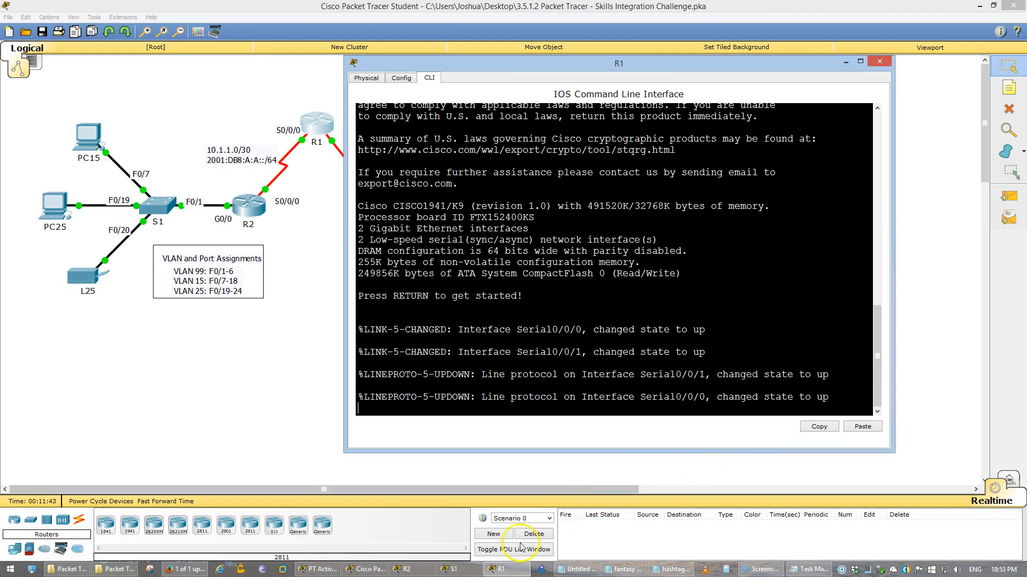
click(430, 558)
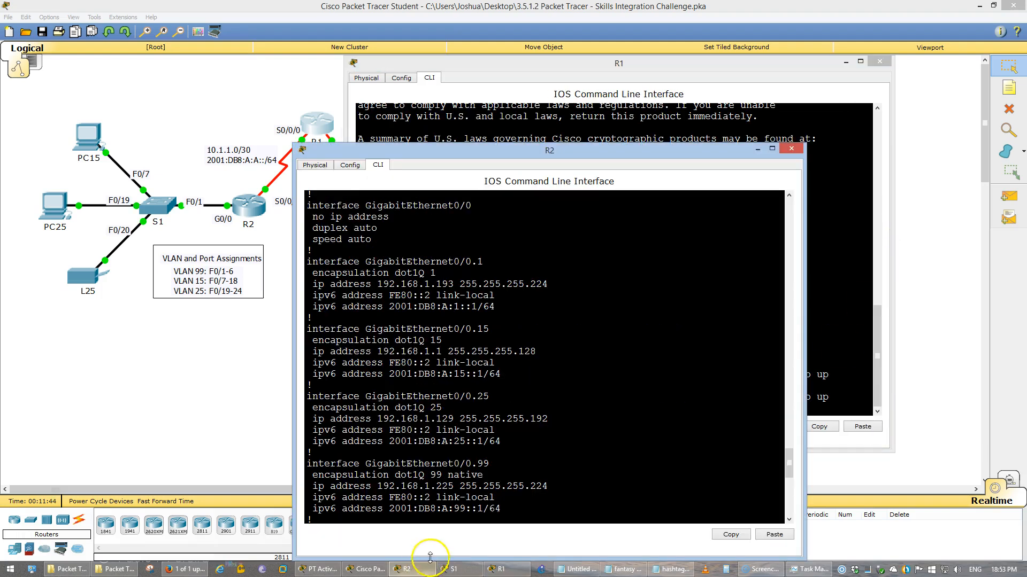
click(837, 73)
click(845, 62)
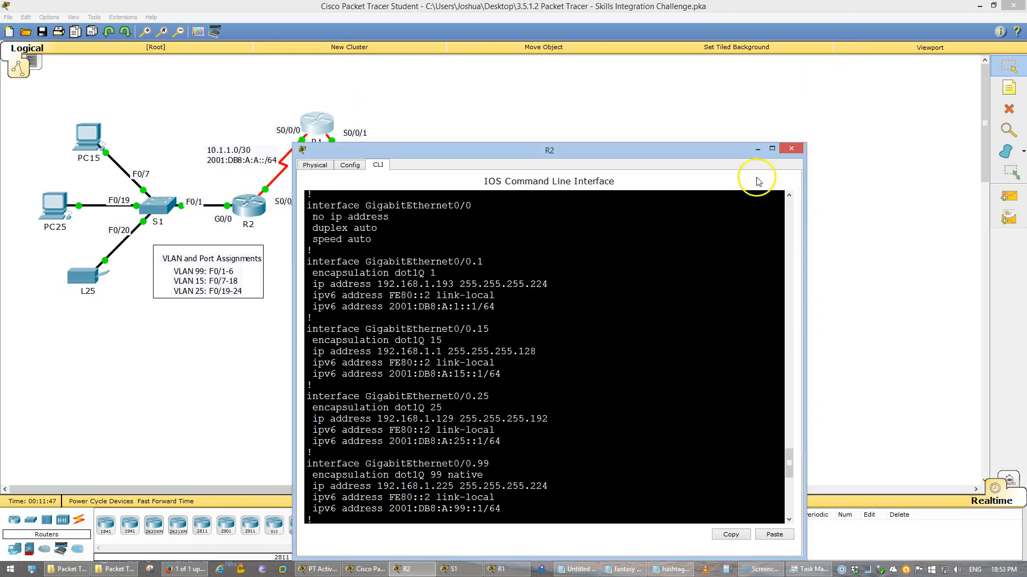
click(756, 131)
Bring up R2's command line, scroll to the end of the listing, and quit --More--
click(275, 196)
click(254, 200)
drag(451, 154, 531, 70)
click(580, 301)
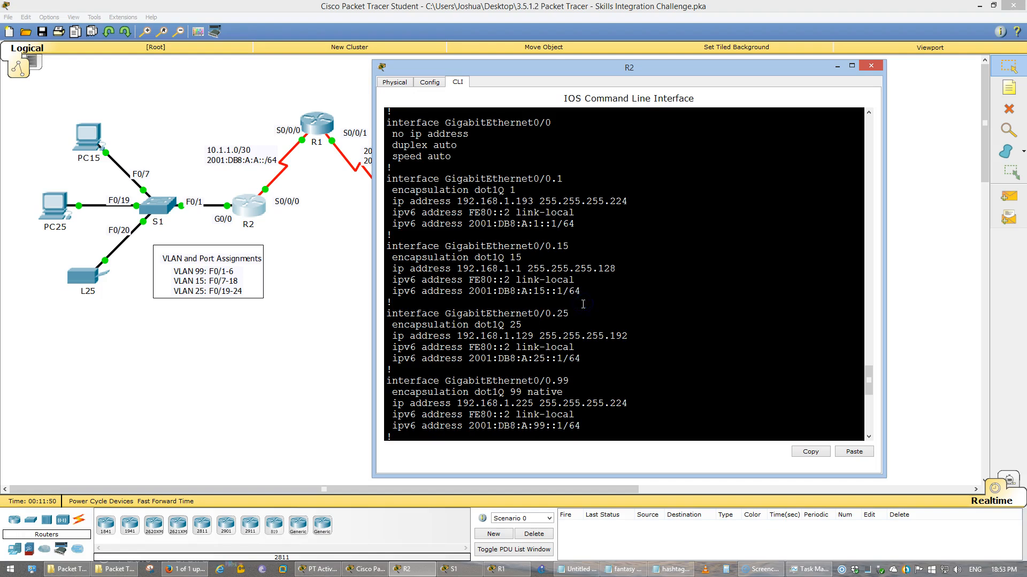
key(alt+Tab)
key(alt+Tab)
key(alt+Tab)
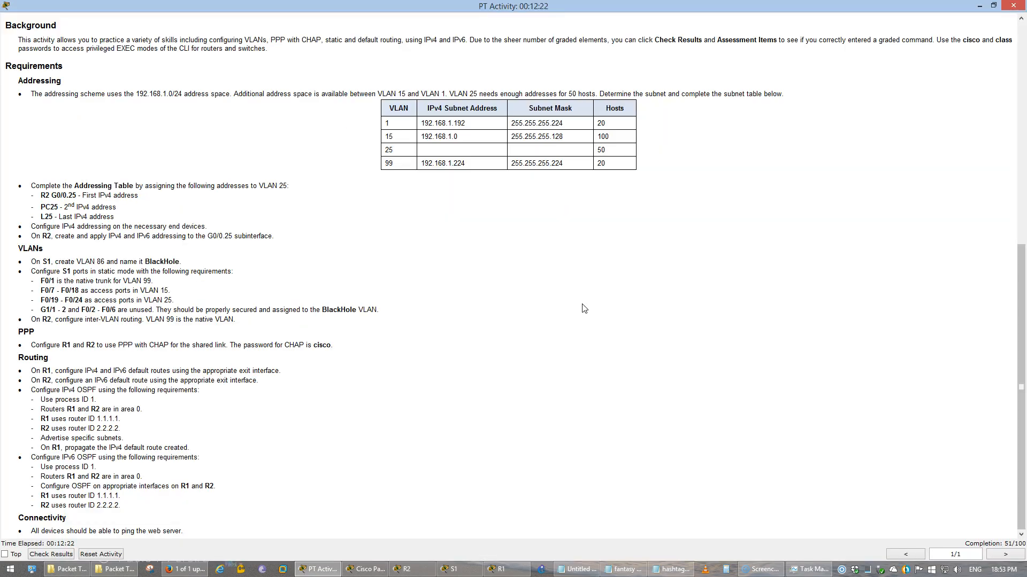
click(569, 297)
click(830, 174)
key(alt+Tab)
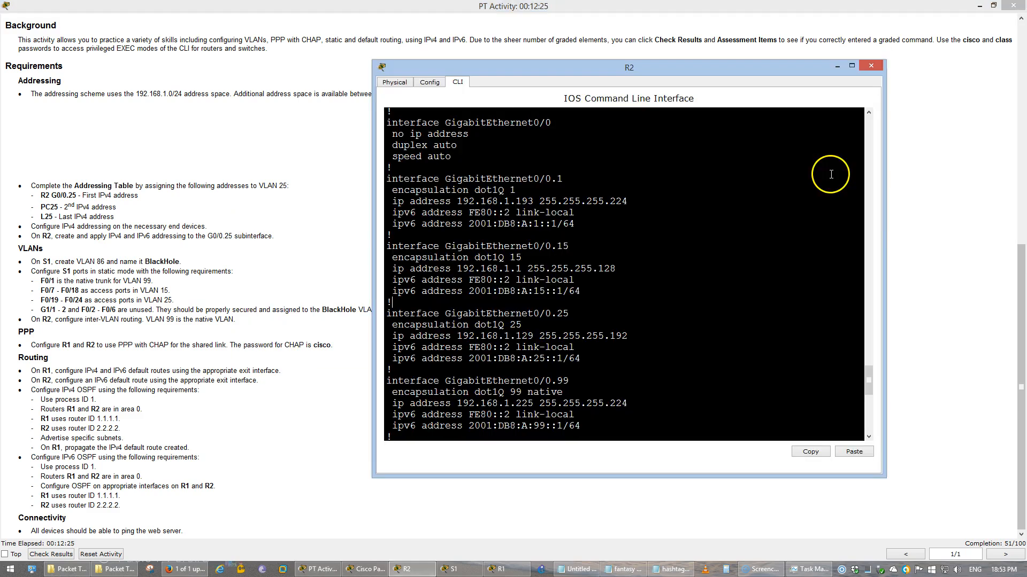
click(979, 6)
click(720, 239)
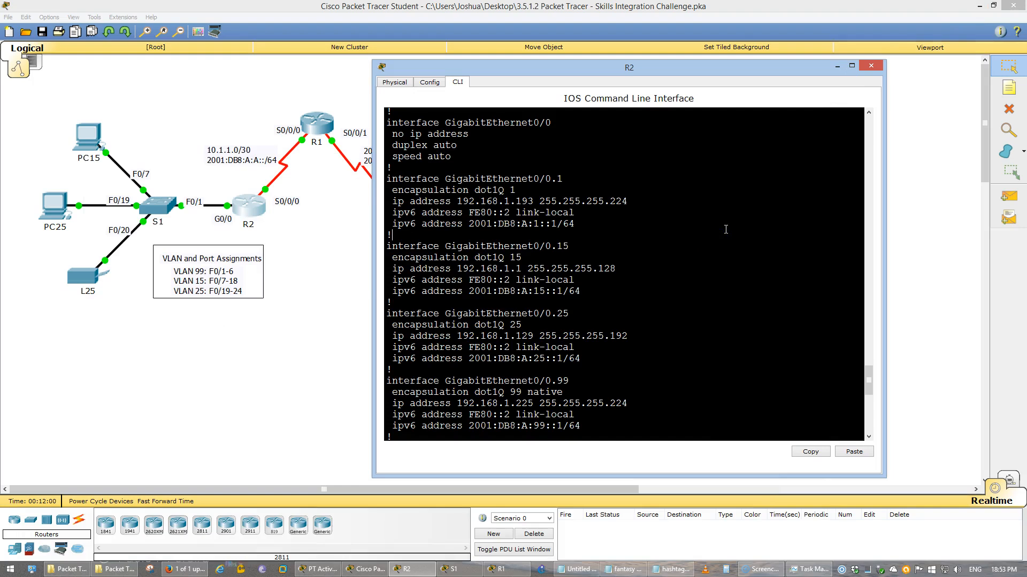
scroll(726, 230, down, 10)
text(q)
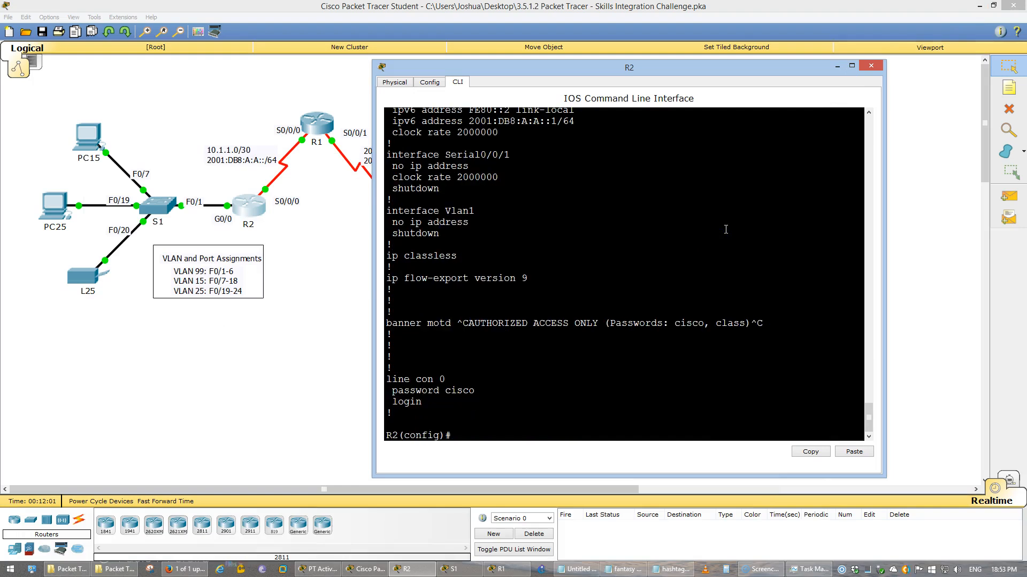
text(int s0/0/0)
Leave interface s0/0/0 and add local user R1 with the CHAP password as a secret
key(Return)
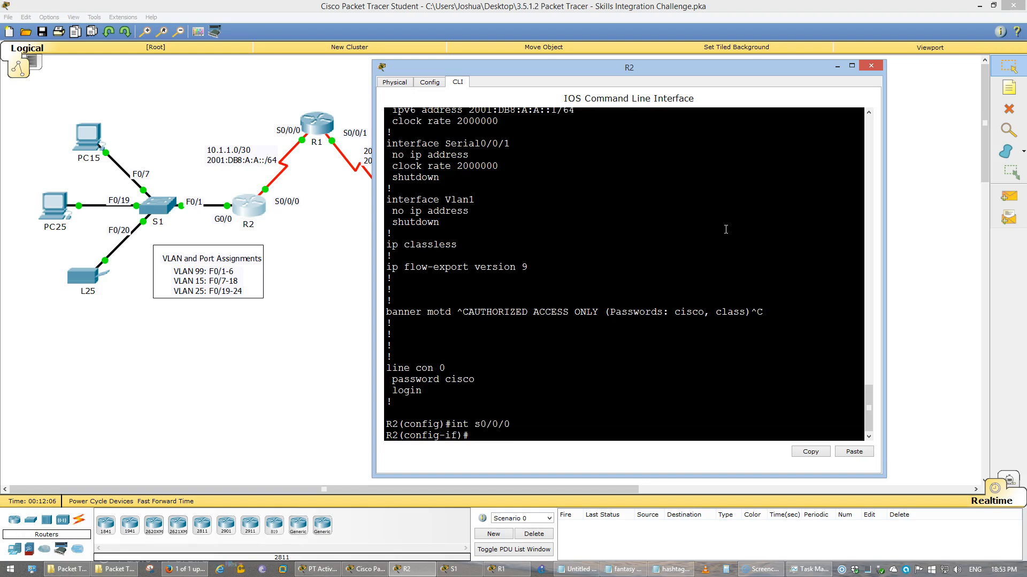
text(exi)
key(Return)
text(user)
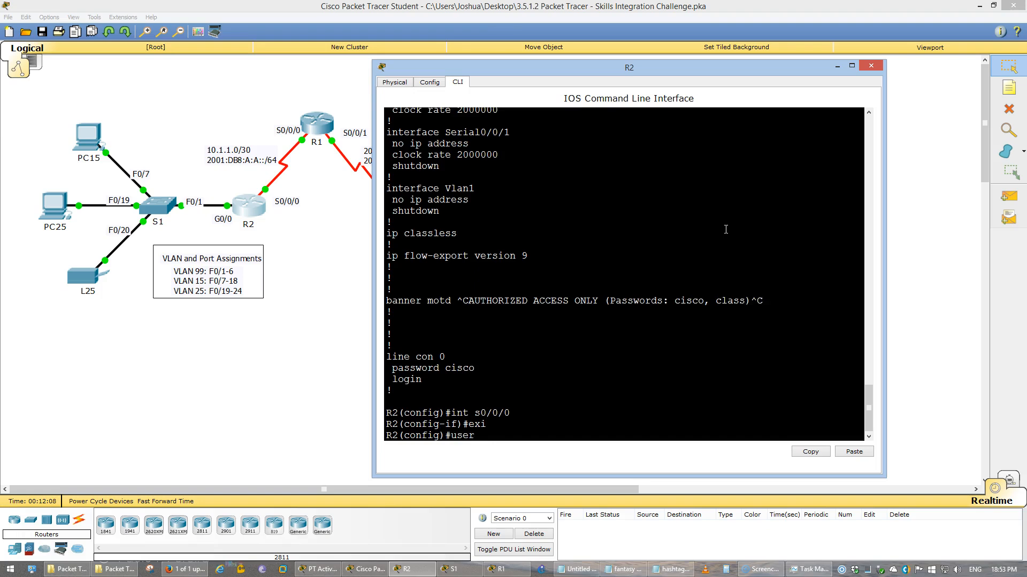
key(Tab)
text(R1)
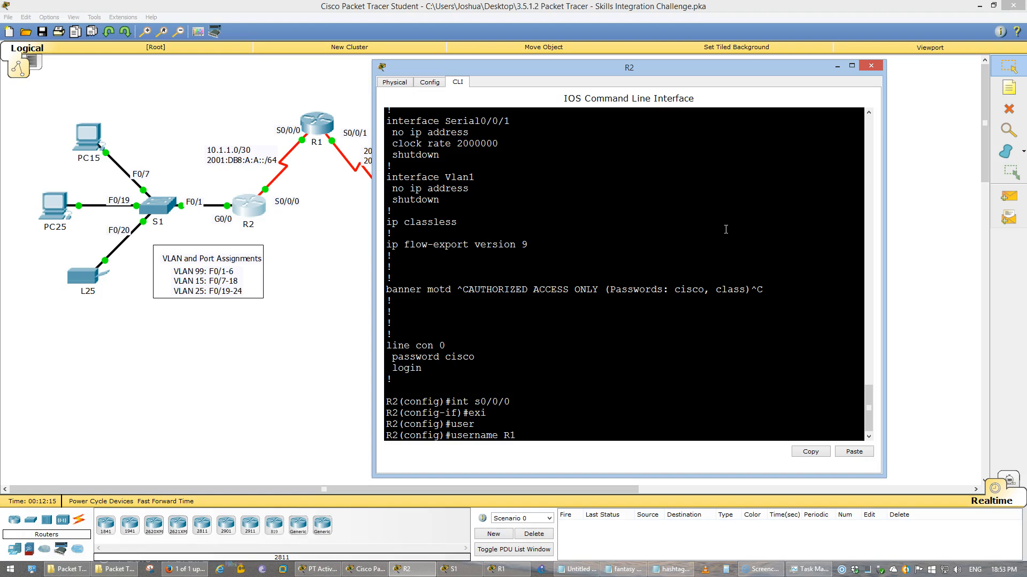
key(alt+Tab)
key(alt+Tab)
key(alt+Tab)
key(alt+Tab)
key(alt+Tab)
key(alt+Tab)
key(alt+Tab)
key(alt+Tab)
key(alt+Tab)
key(alt+Tab)
key(alt+Tab)
key(alt+Tab)
key(alt+Tab)
key(alt+Tab)
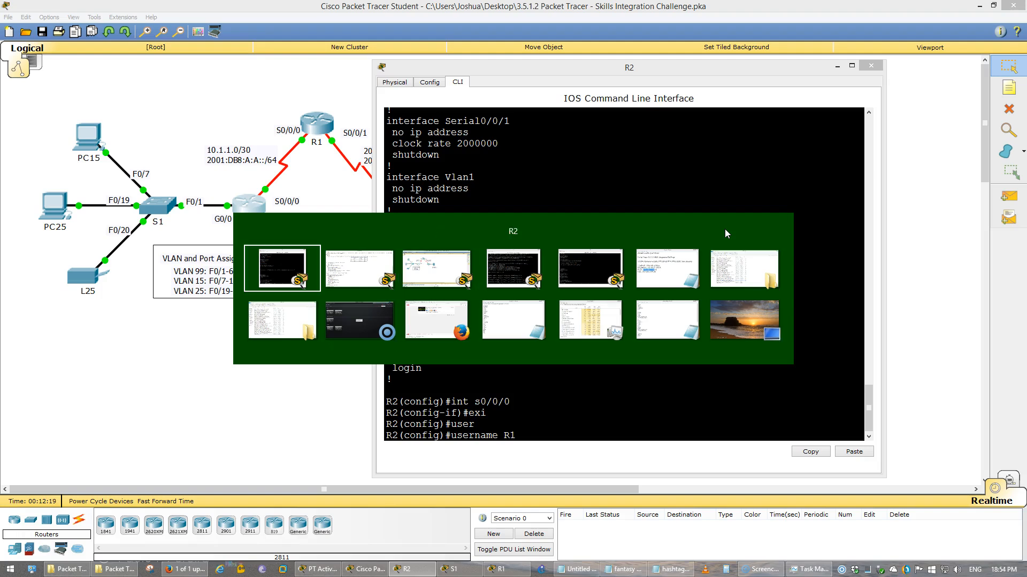
key(alt+Tab)
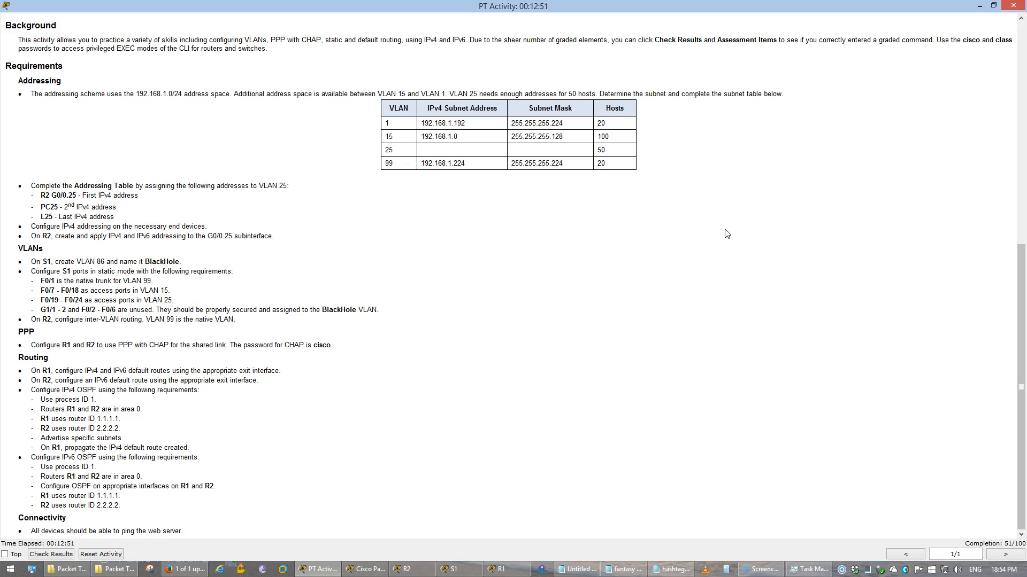
key(alt+Tab)
key(alt+Tab)
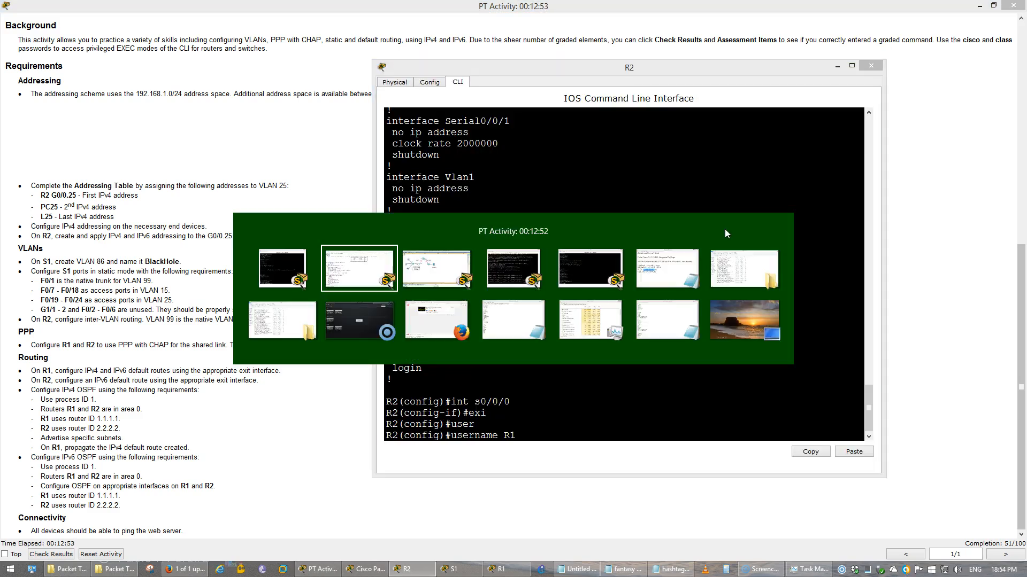
key(alt+Tab)
text(s)
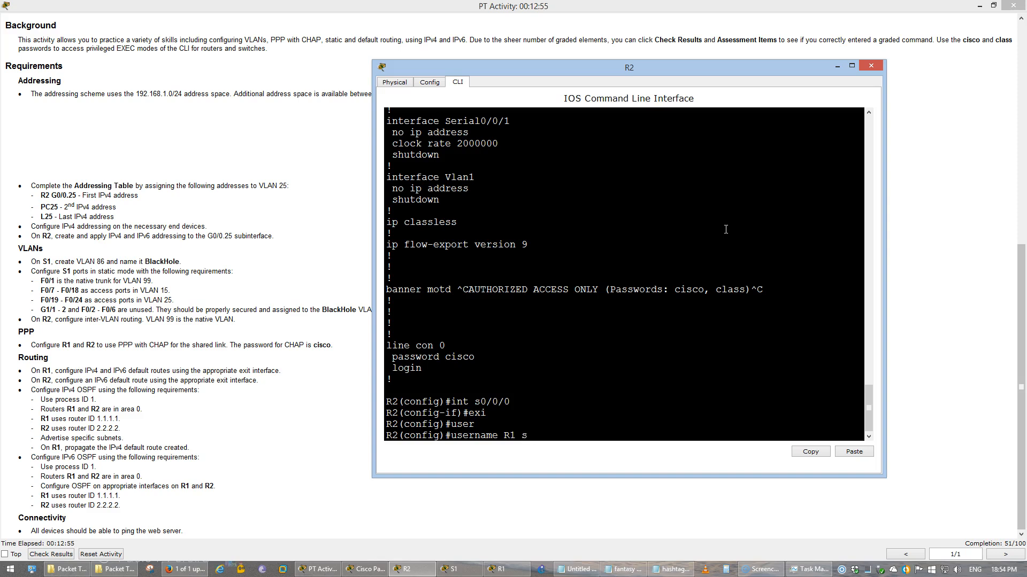
text(ecret cisco)
key(Return)
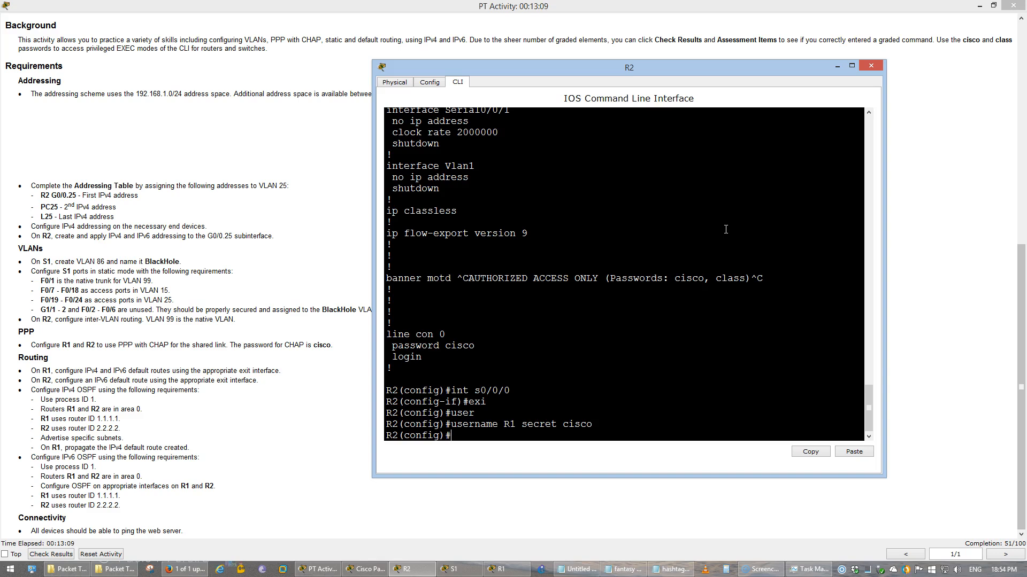
Remove the secret-based R1 user and re-add R1 with the CHAP password as a plain password
key(Up)
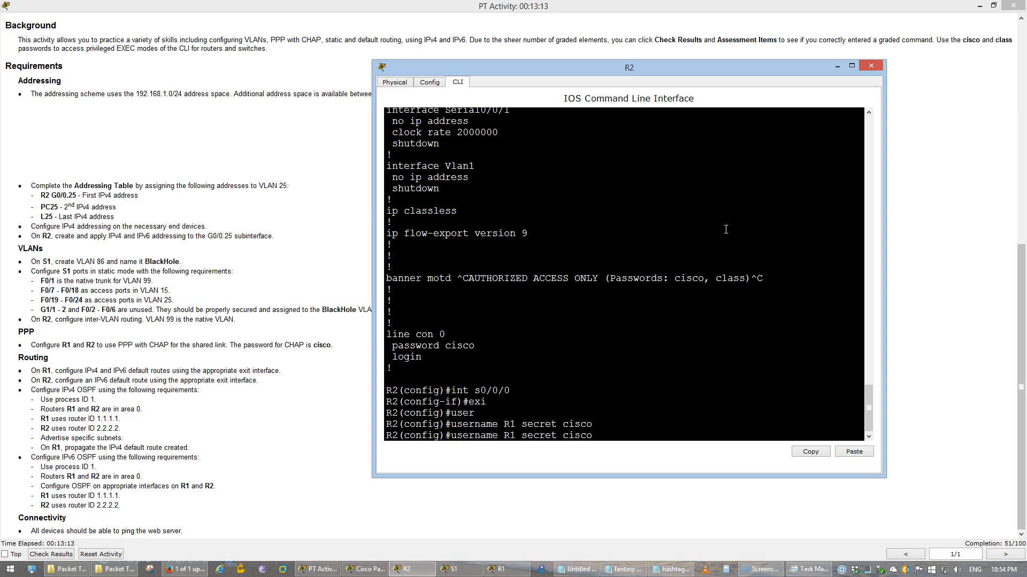
key(ctrl+a)
text(no)
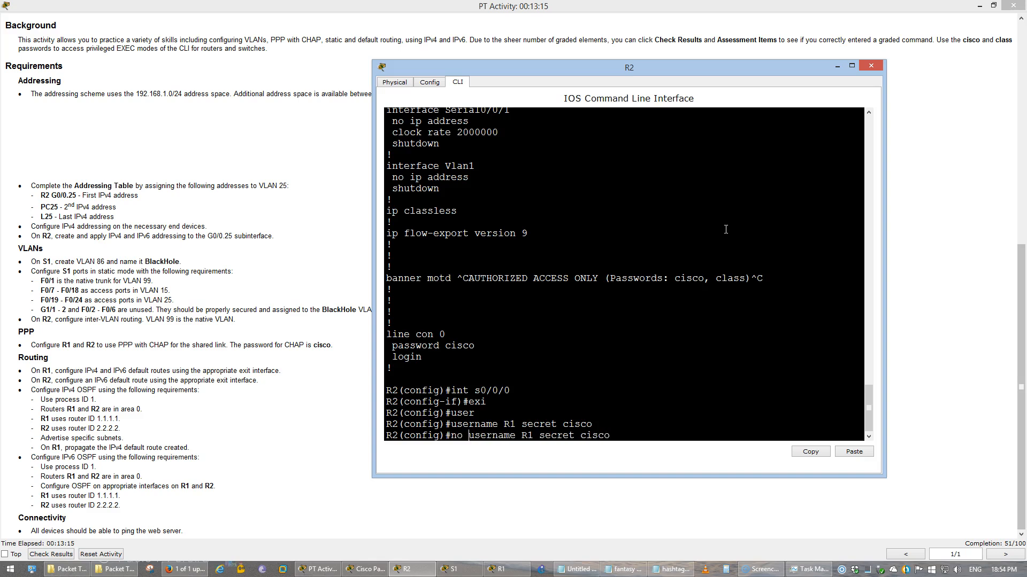
key(Return)
key(Up)
key(Up)
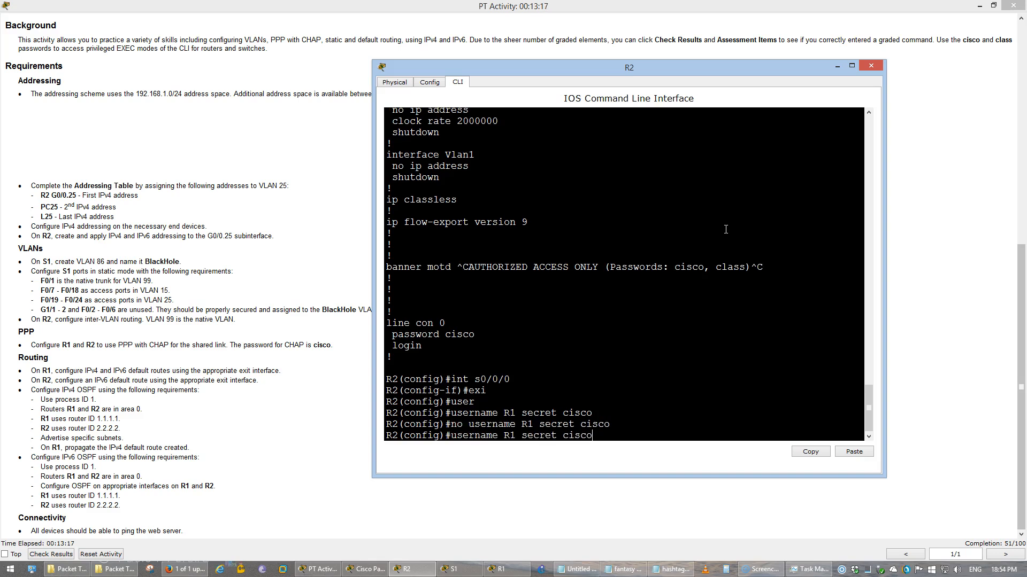
key(BackSpace)
key(BackSpace)
key(BackSpace)
key(BackSpace)
key(BackSpace)
key(BackSpace)
text(password)
key(Return)
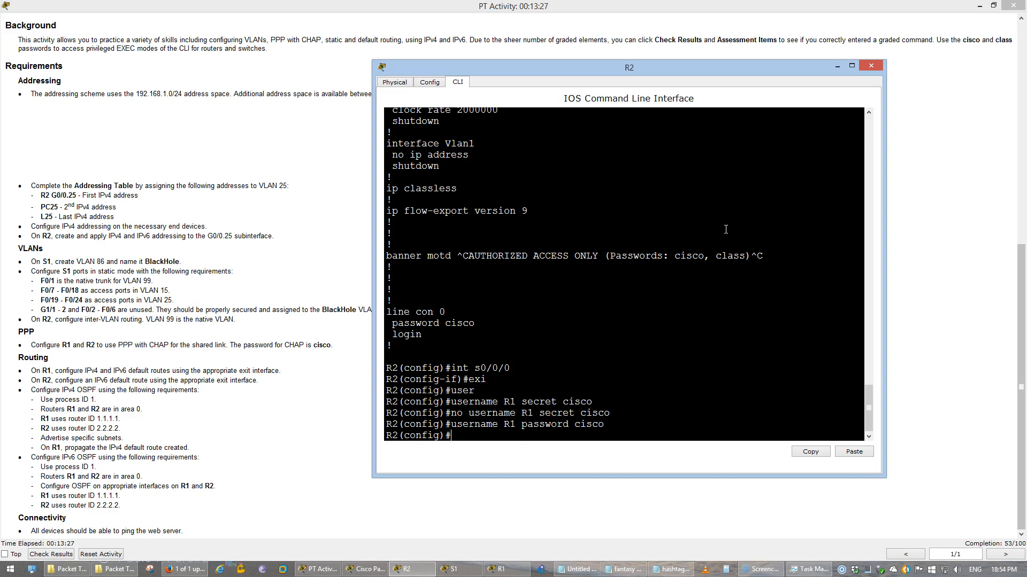
Set PPP encapsulation on R2's Serial0/0/0 interface
click(979, 5)
click(595, 323)
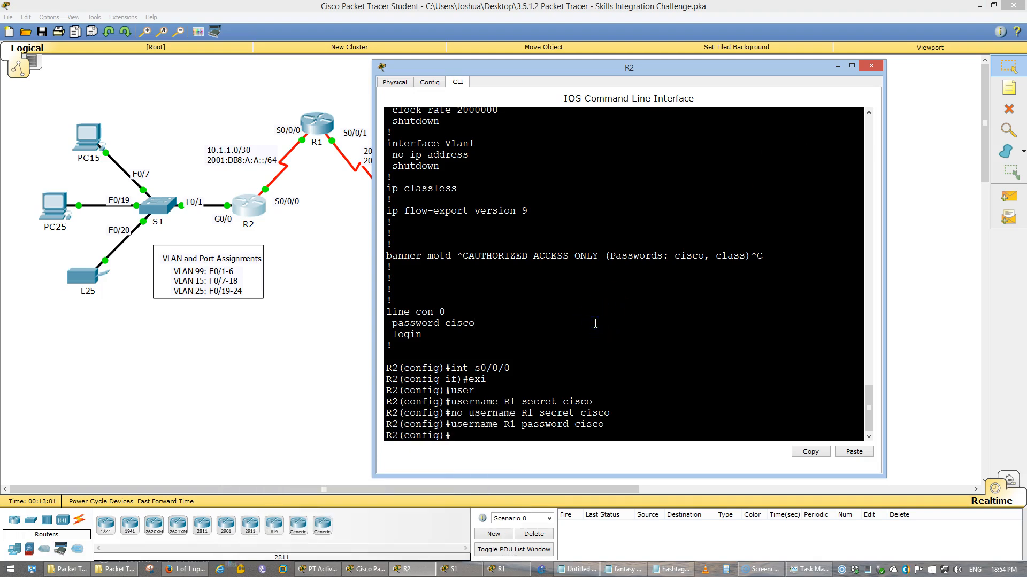
text(int s0/0/0)
key(Return)
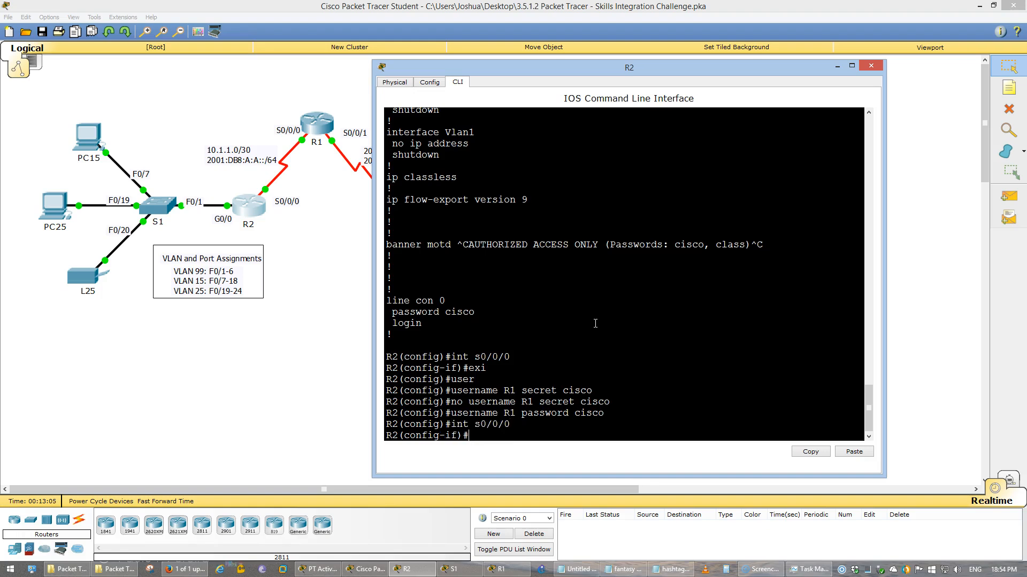
text(en)
key(Tab)
text(ppp)
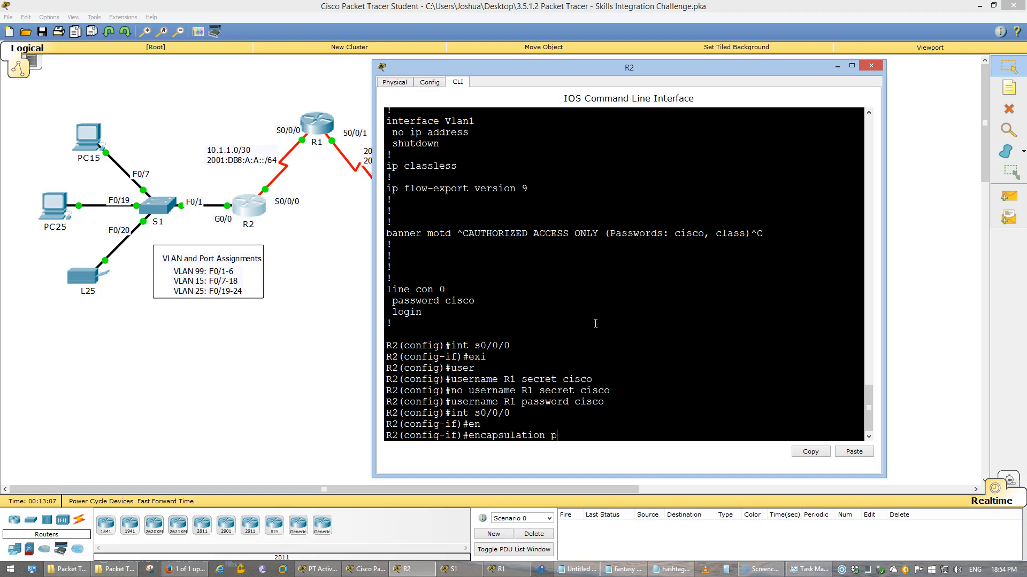
key(Return)
key(Return)
Require CHAP authentication on Serial0/0/0, then exit and save with 'do wr'
text(ppp at)
key(Tab)
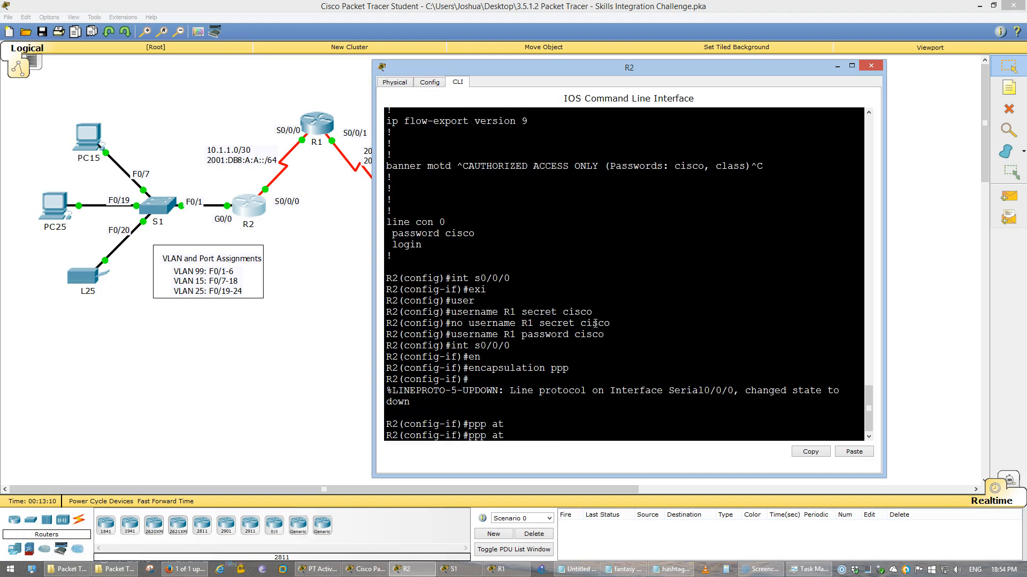
key(BackSpace)
text(u)
key(Tab)
text(chap)
key(Return)
text(exi)
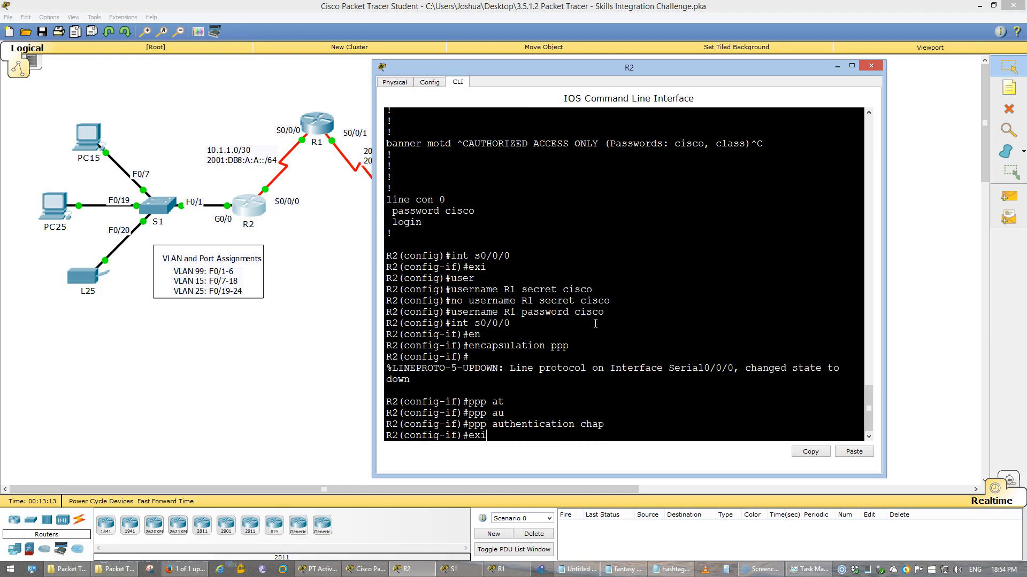
key(Return)
text(do wr)
key(Return)
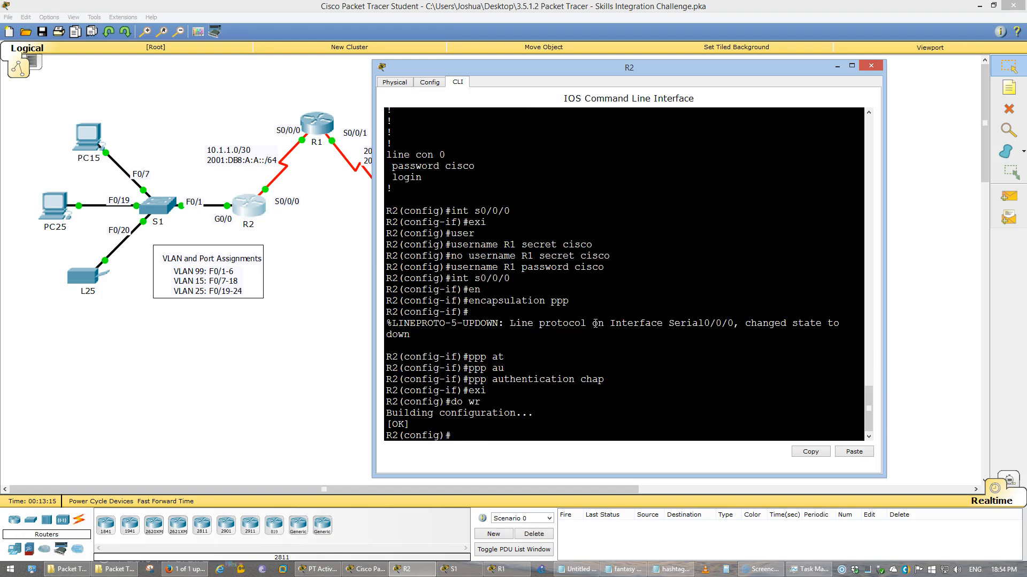
Log in to R1's console and privileged mode with the lab passwords, then enter global configuration
click(325, 124)
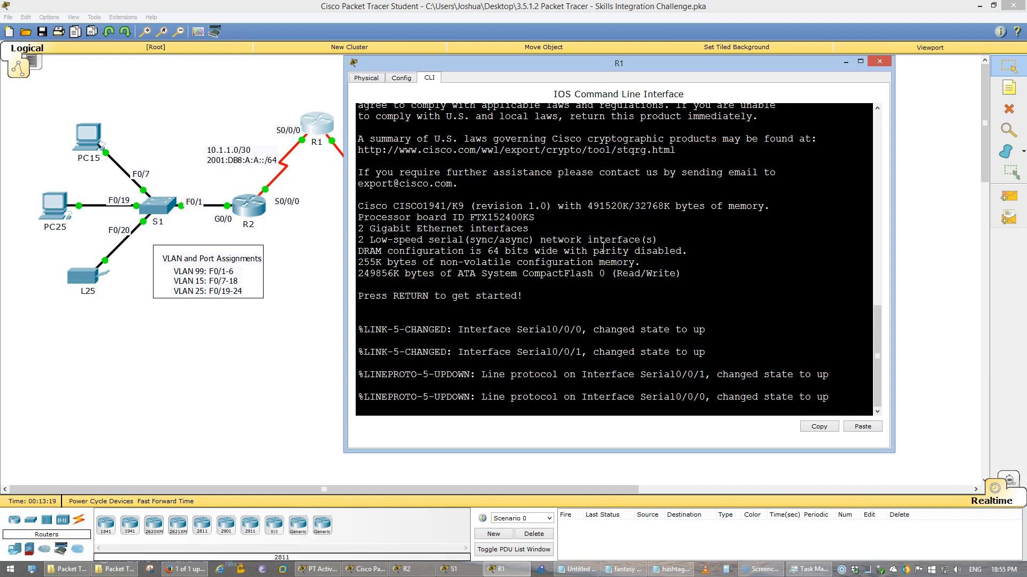
key(Return)
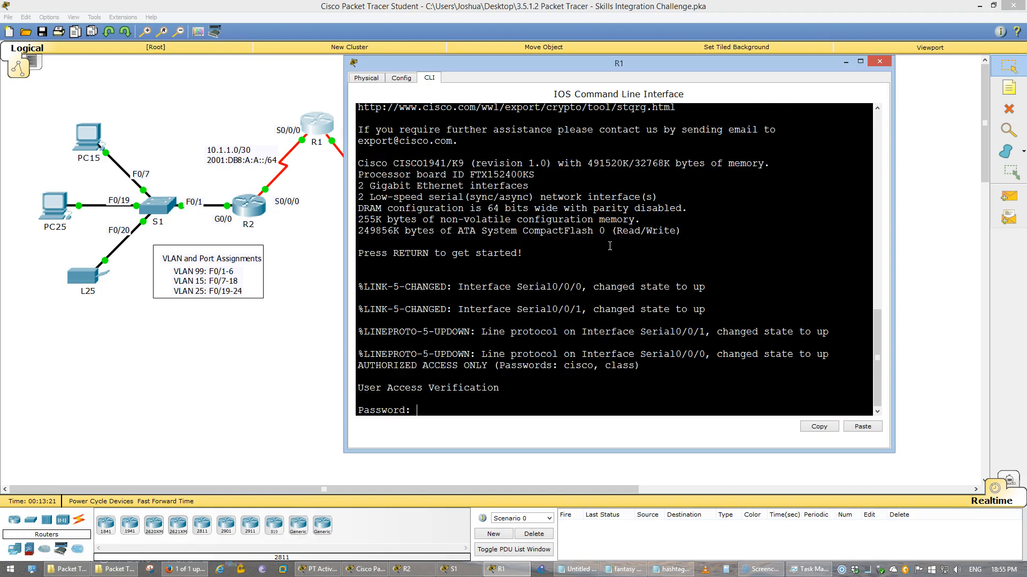
text(cisco)
key(Return)
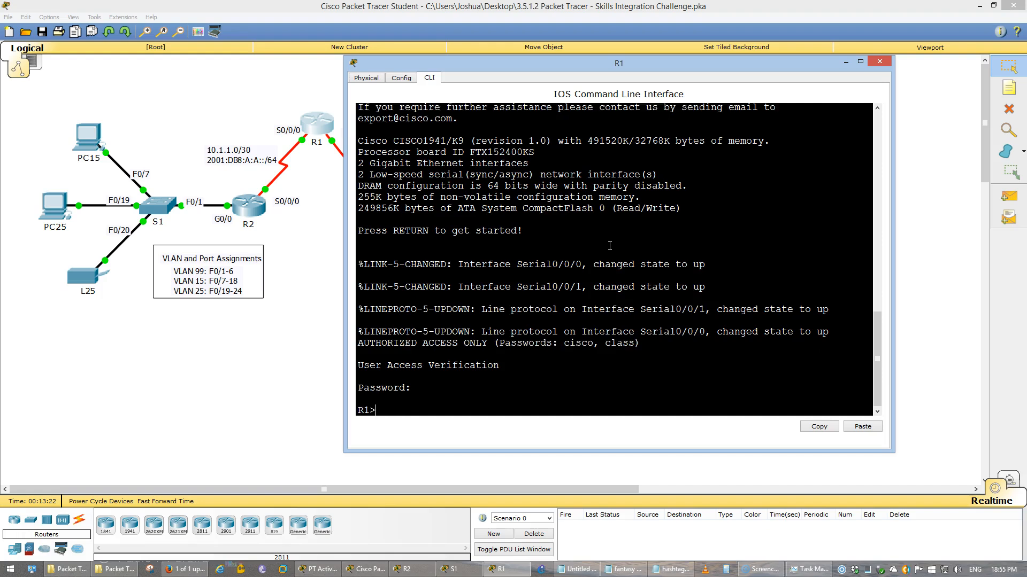
text(en)
key(Return)
text(class)
key(Return)
text(conf t)
key(Return)
Create local user R2 with the CHAP password and enable PPP encapsulation with CHAP on Serial0/0/0
text(us)
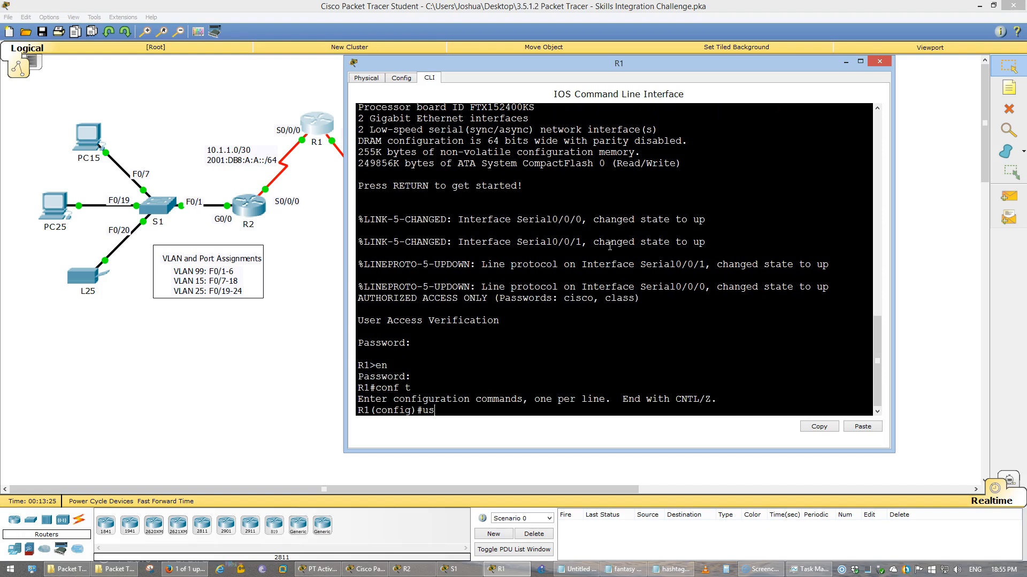
text(ername R2 password cisco)
key(Return)
text(int s0/0/0)
key(Return)
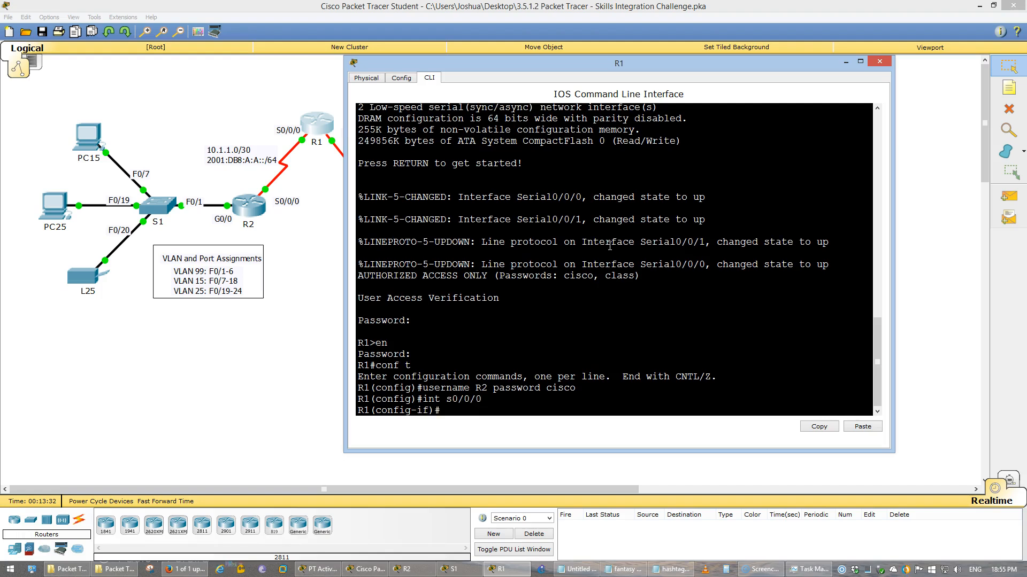
key(Return)
text(en)
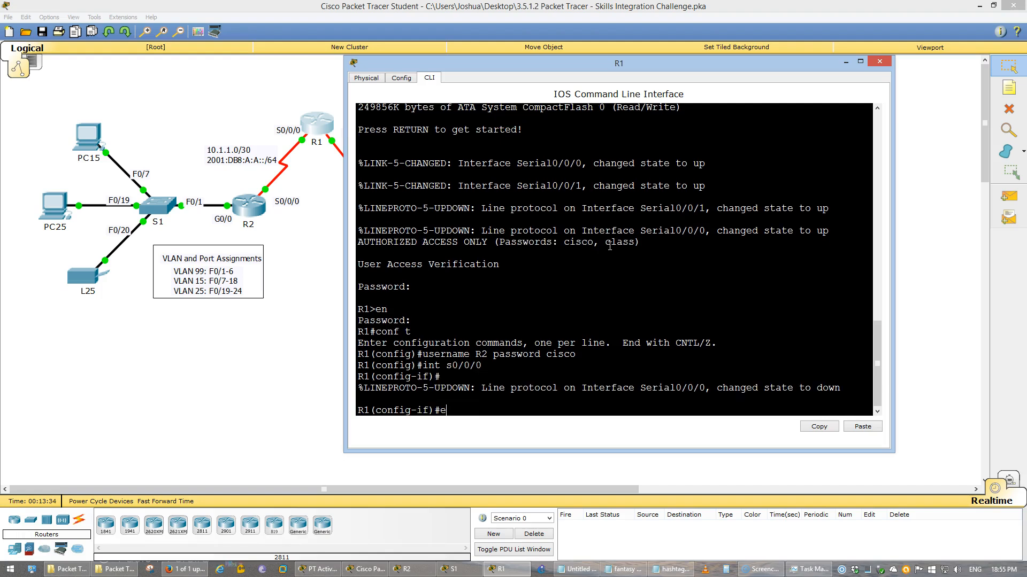
key(Tab)
text(ppp)
text(p authe)
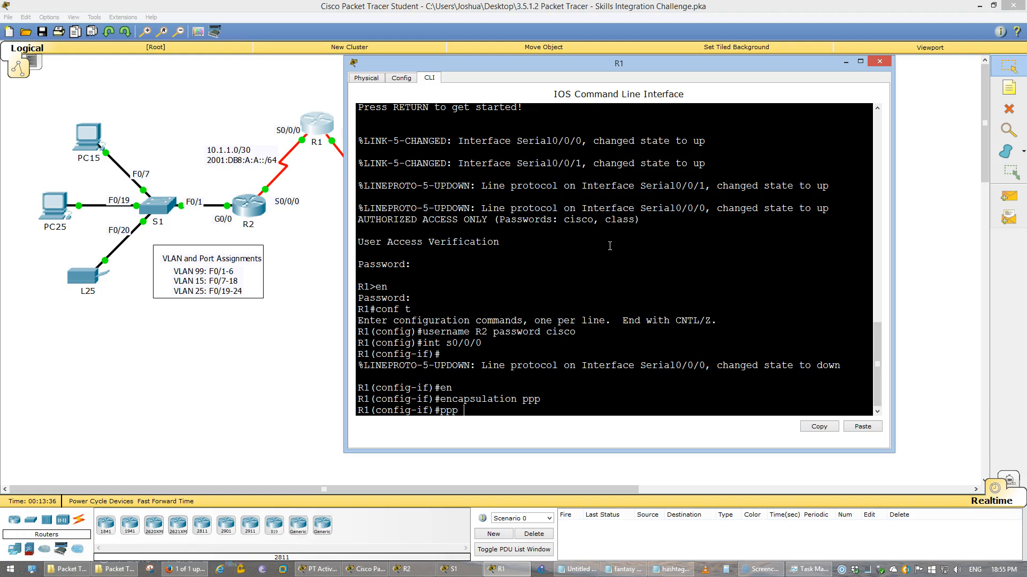
key(Tab)
text(chap)
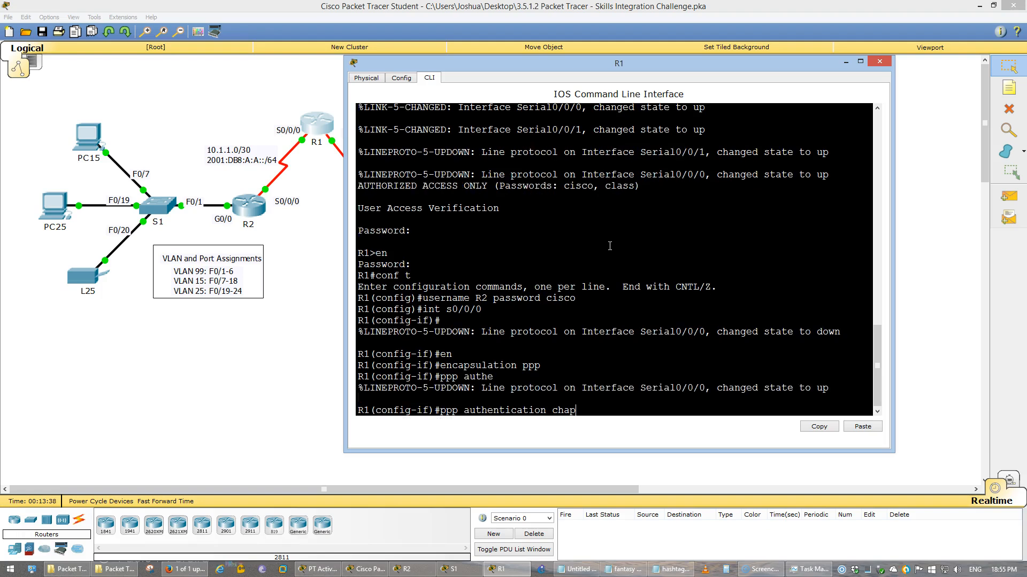
key(Return)
Leave interface configuration and save R1's running configuration with do wr
text(exi)
key(Return)
text(do wr)
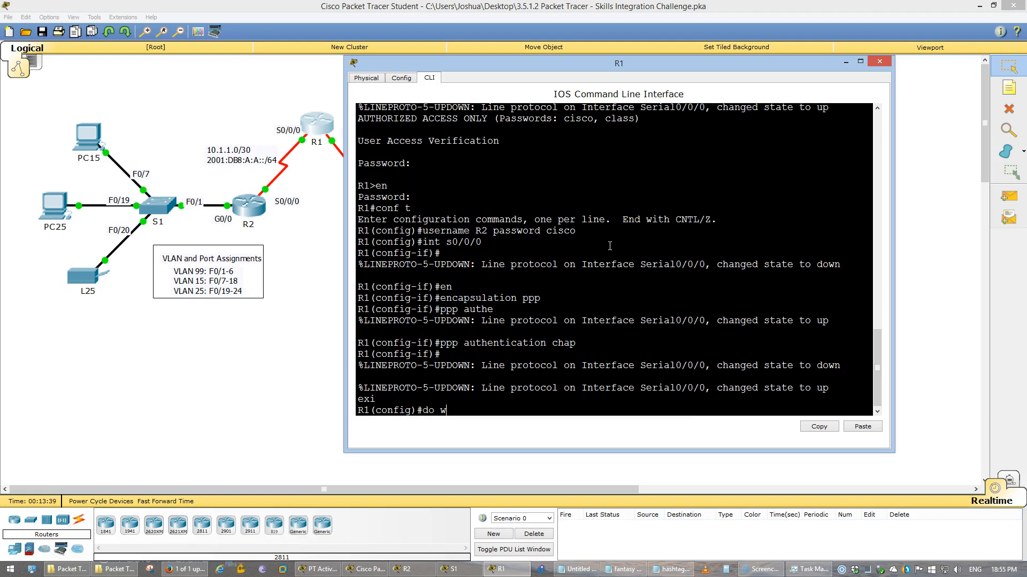
key(Return)
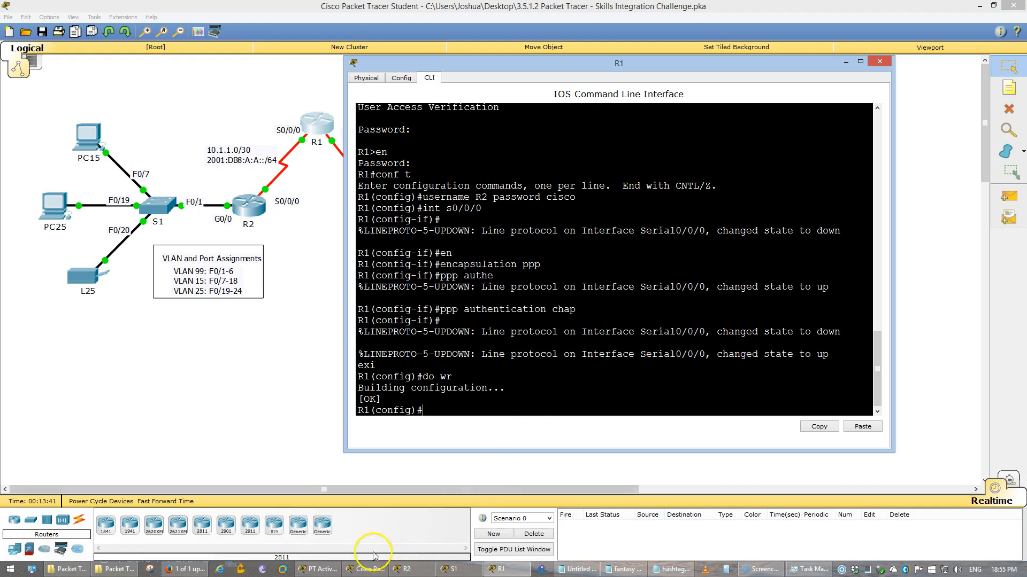
Review the activity instructions and highlight R1's default-route requirement
click(325, 570)
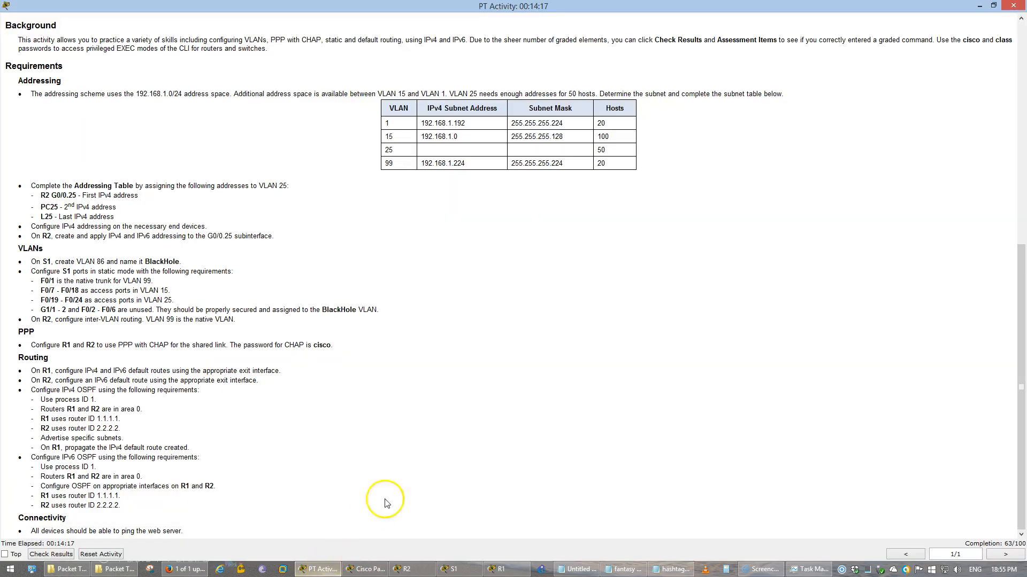
click(415, 463)
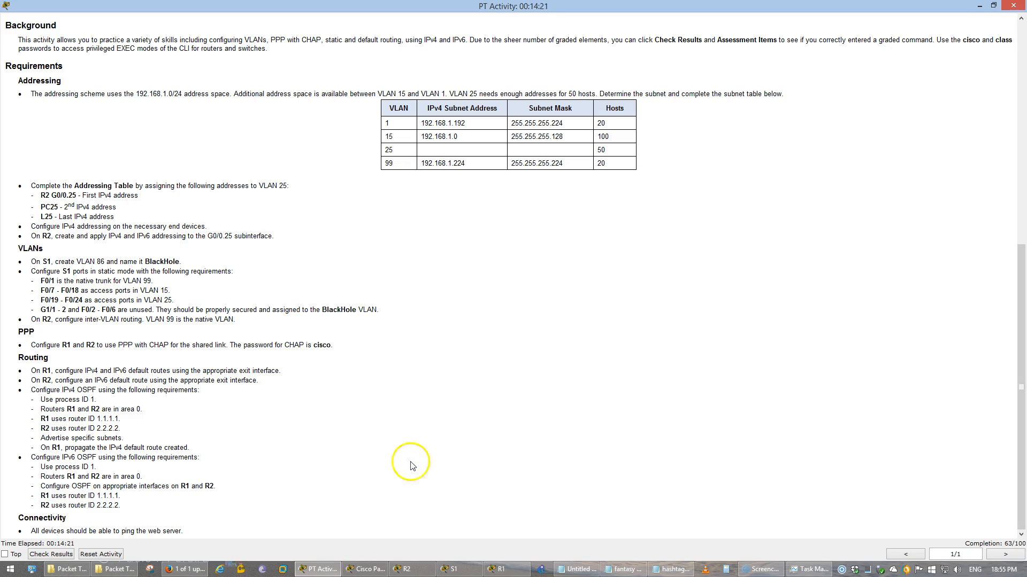
drag(31, 371, 294, 369)
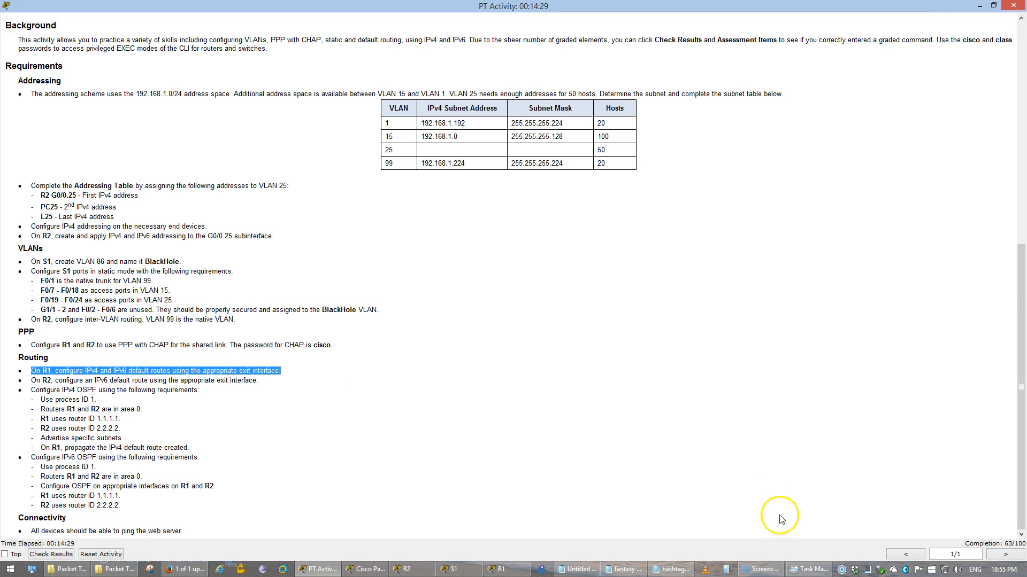
mouse_move(409, 562)
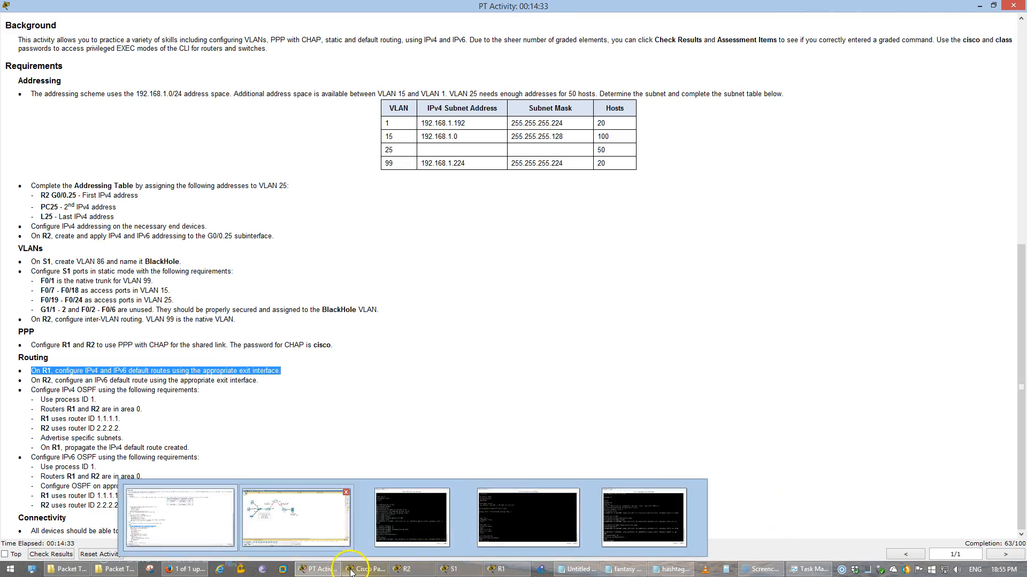
Reopen R1's CLI over the topology and shift it so the ISP link stays visible
click(293, 528)
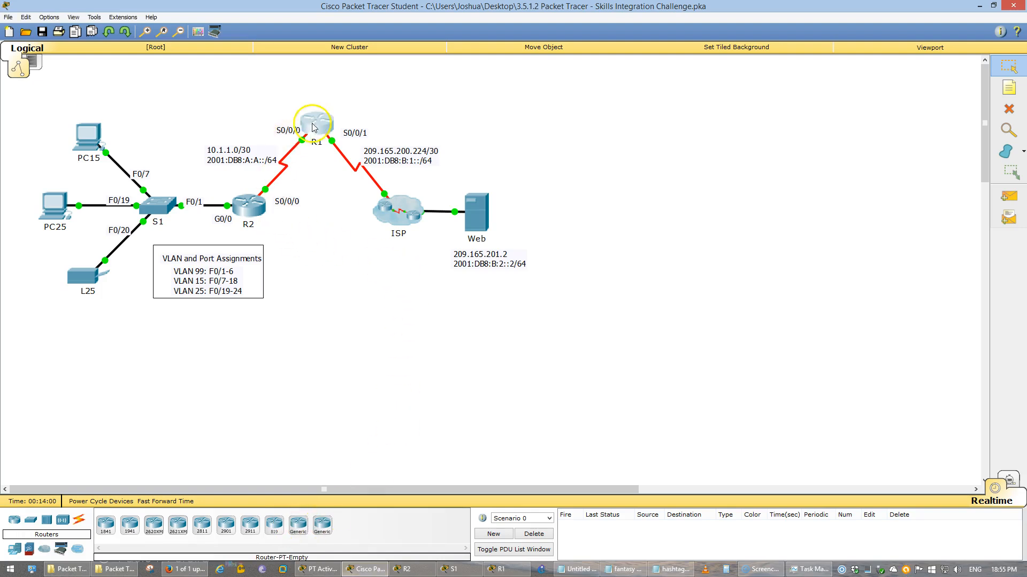
click(330, 126)
drag(512, 59, 548, 102)
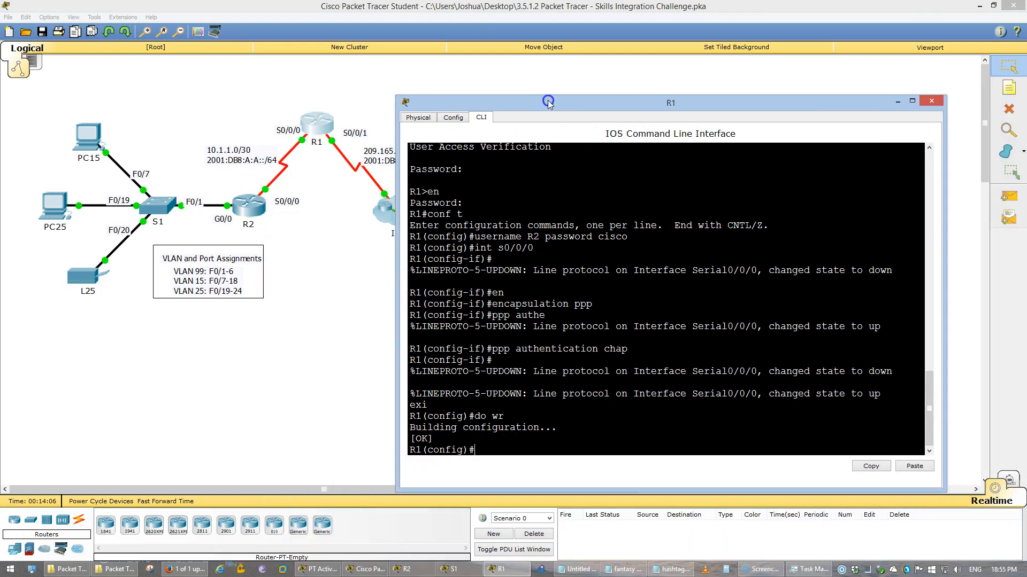
Add R1's IPv4 default route 0.0.0.0 0.0.0.0 via Serial0/0/1, correcting the mistyped interface
click(579, 270)
text(ip route 0.0.0.0 0.0.0.0 s0//01)
key(Return)
key(Up)
key(BackSpace)
key(BackSpace)
key(BackSpace)
text(0/1)
key(Return)
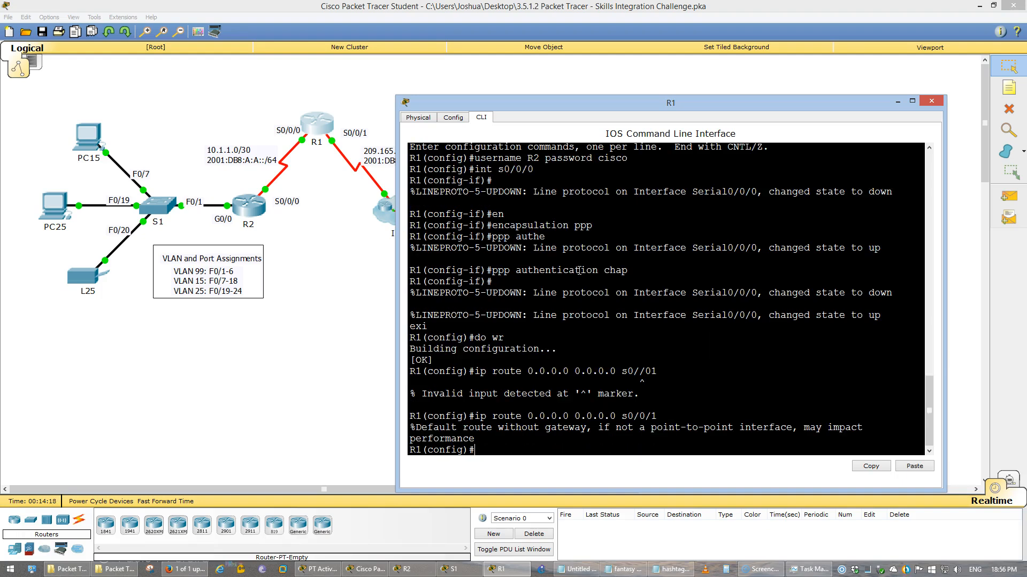
Add R1's IPv6 default route ::/0 via Serial0/0/1 and save the configuration
text(ipv6 route 0::0/0 s0/1)
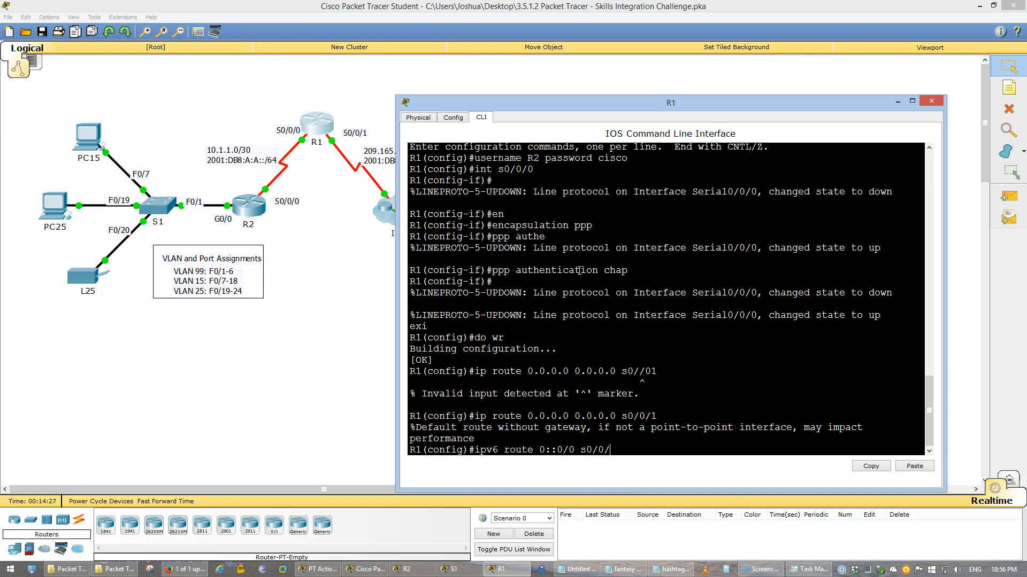
key(Return)
text(do wr)
key(Return)
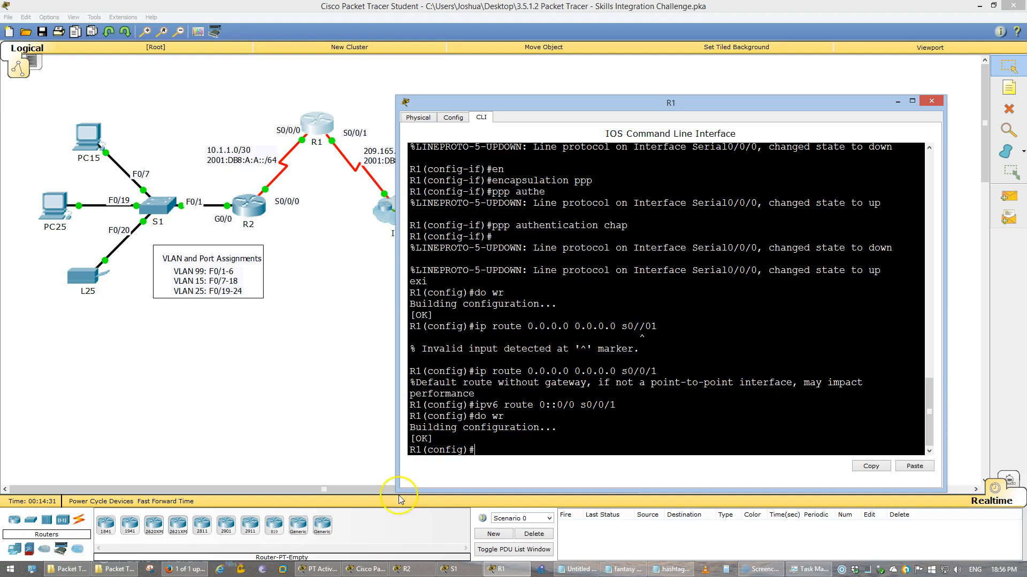
click(333, 570)
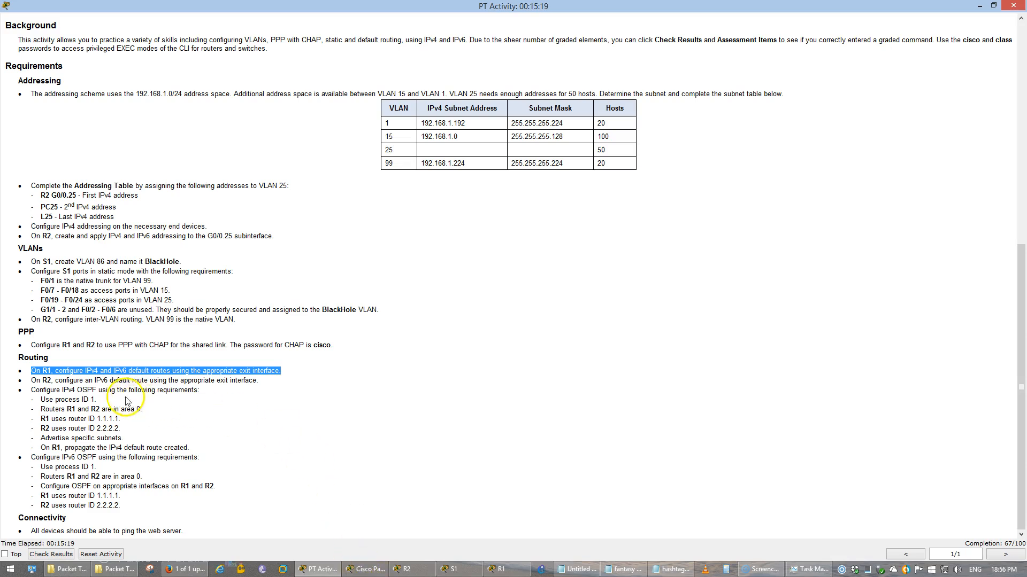
On R2, add default route 0.0.0.0 0.0.0.0 via Serial0/0/0, save it, and highlight the OSPF requirements
click(377, 570)
click(398, 571)
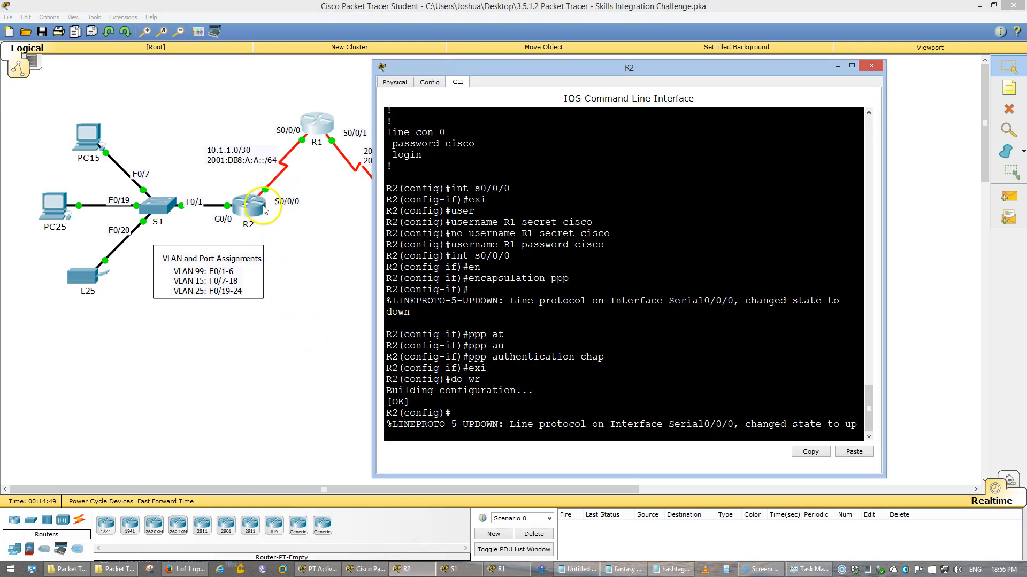
click(577, 401)
key(Return)
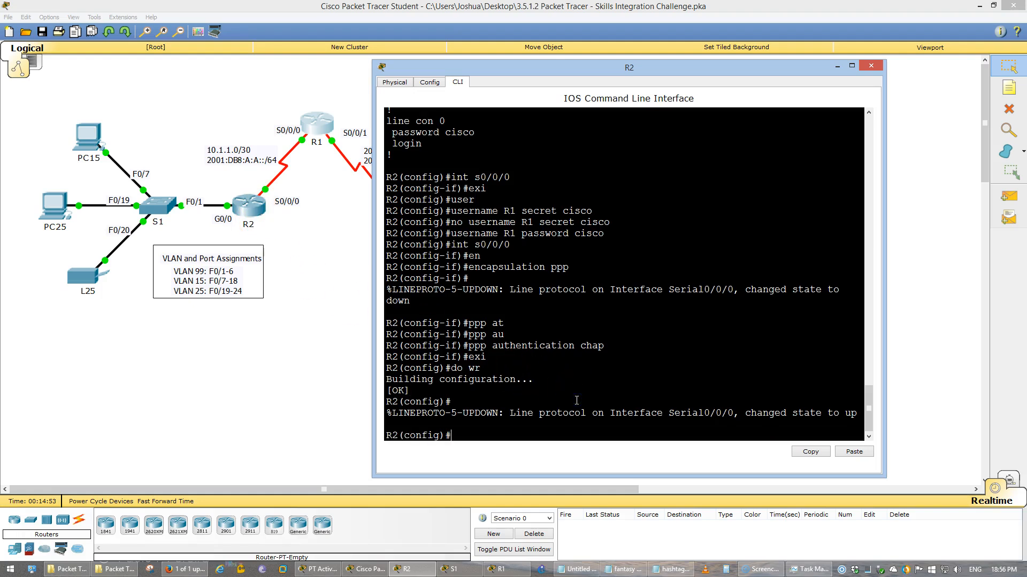
text(ip route)
key(alt+Tab)
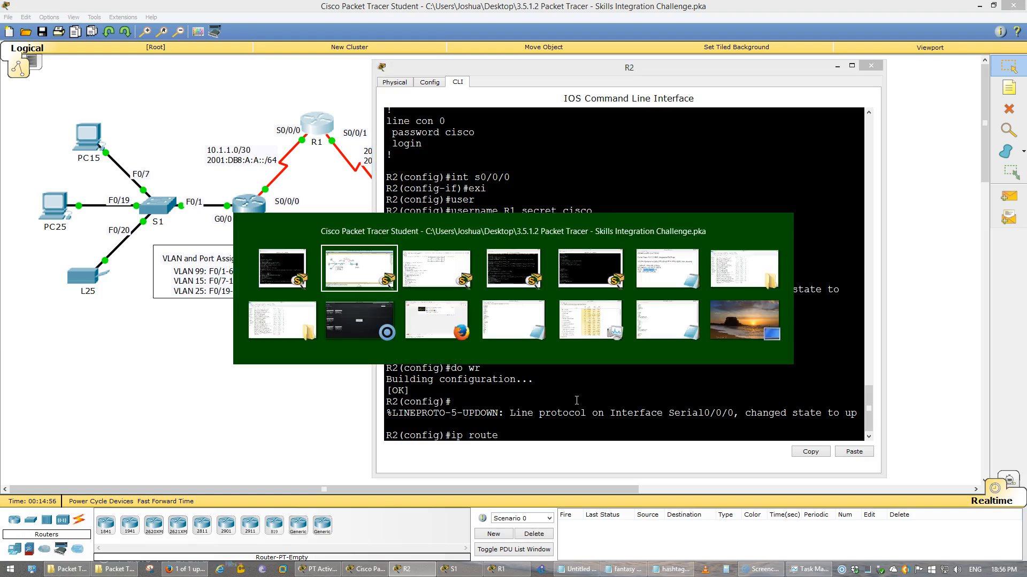
key(alt+Tab)
key(alt+Tab)
key(alt+Tab)
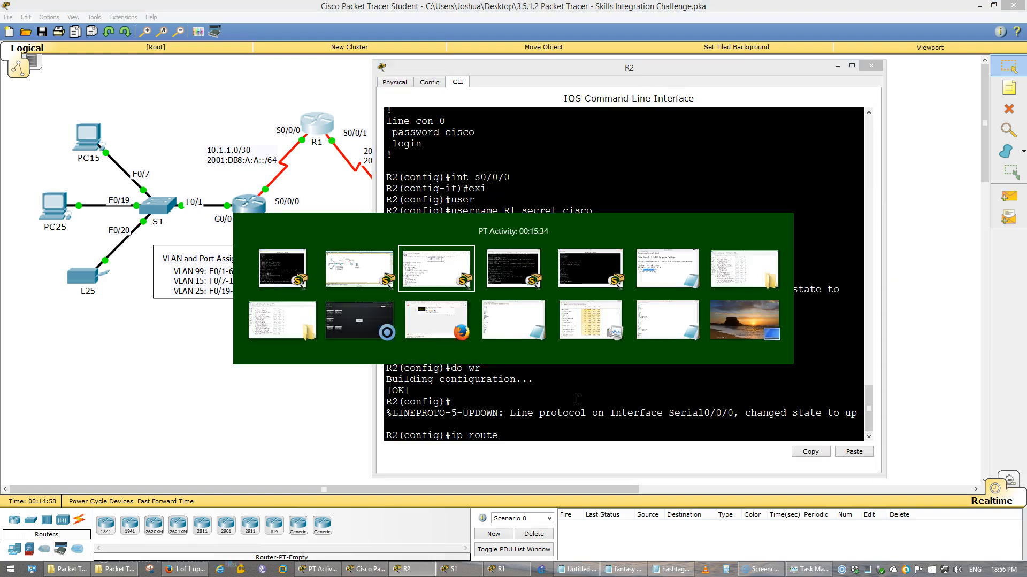
text(0.0.0.)
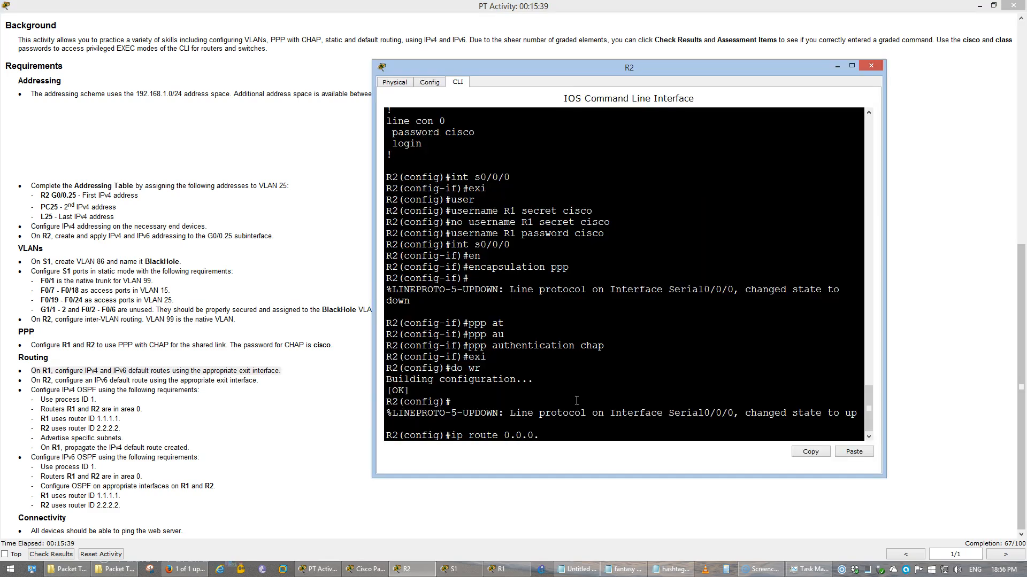
text(0 0.0.0.0 s0/0/0)
key(Return)
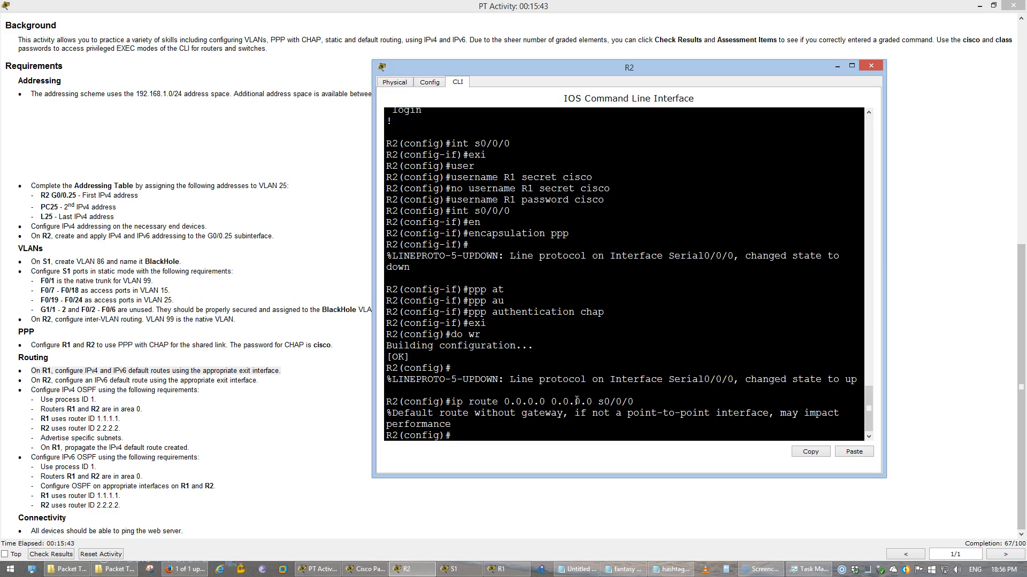
text(do wr)
key(Return)
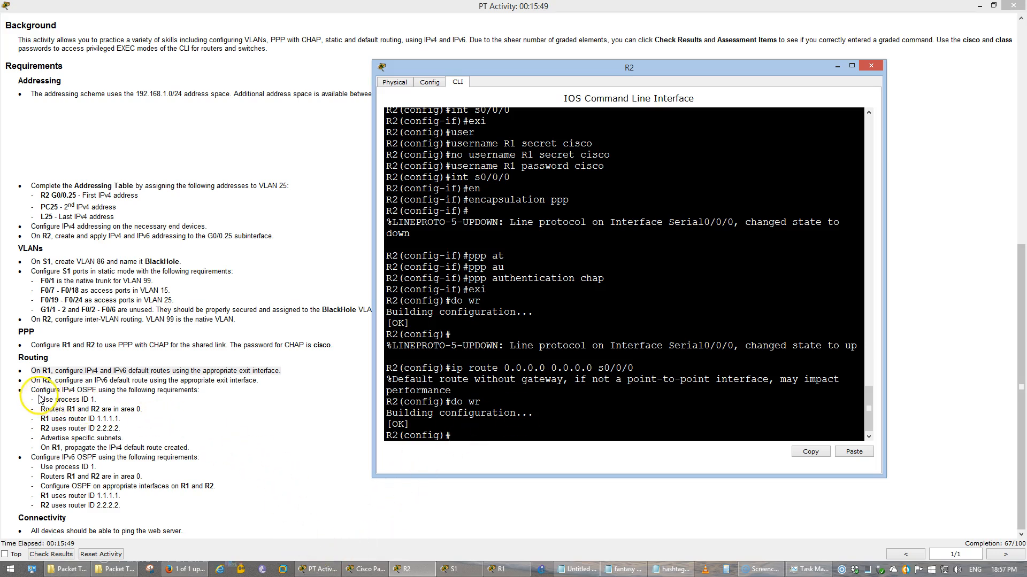
drag(33, 390, 210, 395)
Start OSPF process 1 on R2 with router ID 2.2.2.2
click(210, 394)
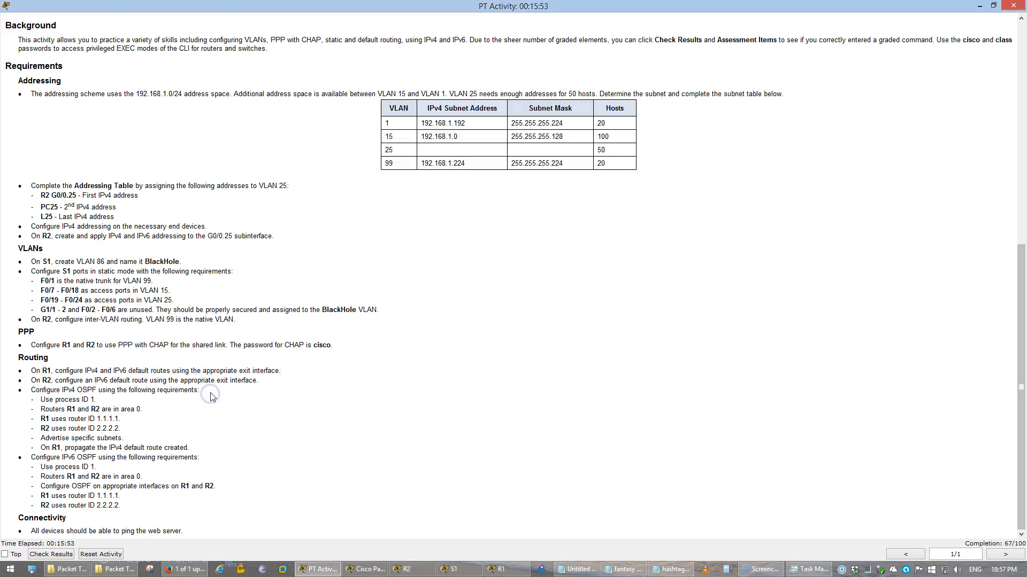
key(alt+Tab)
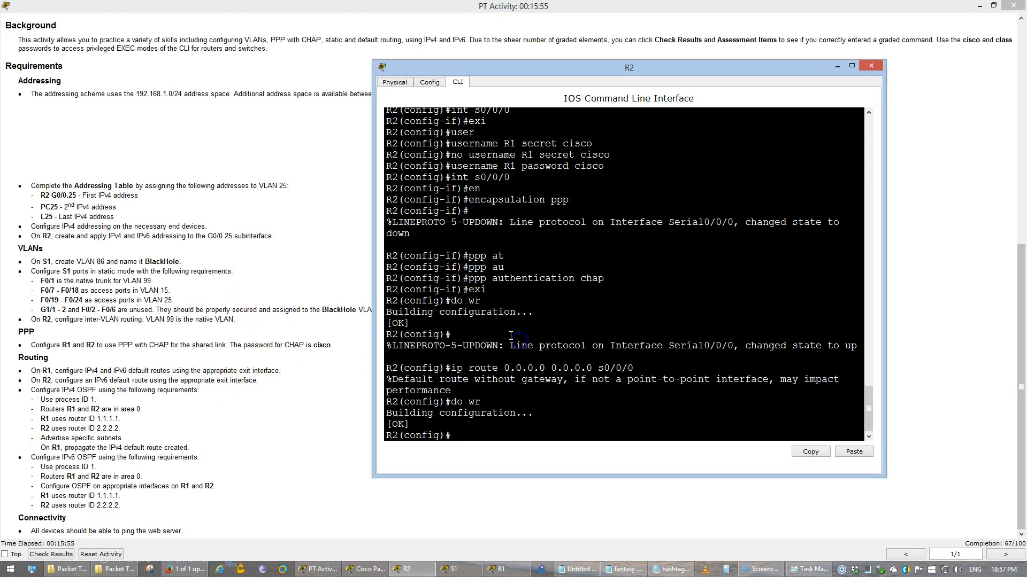
text(router ospf 1)
key(Return)
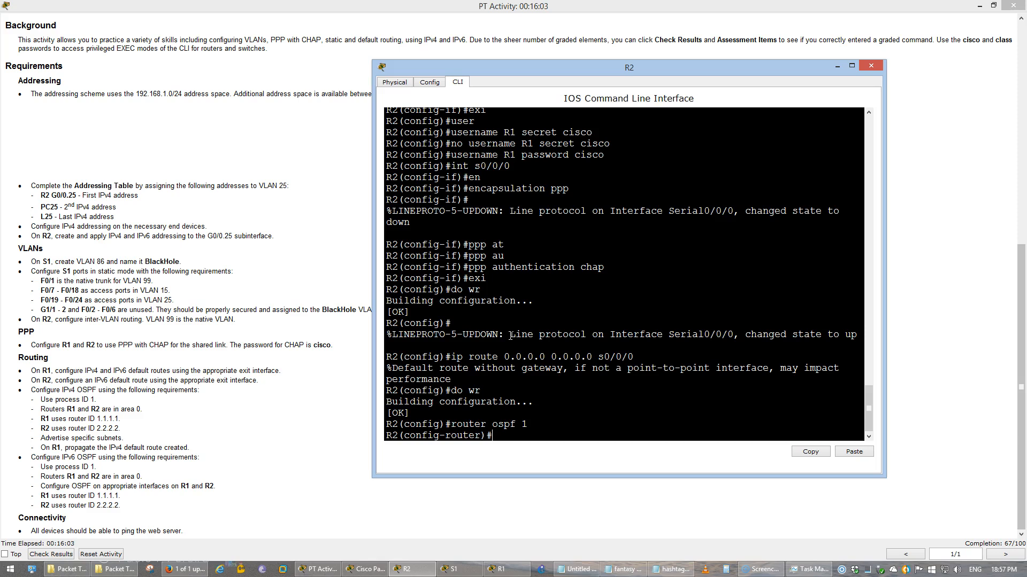
text(router)
key(Tab)
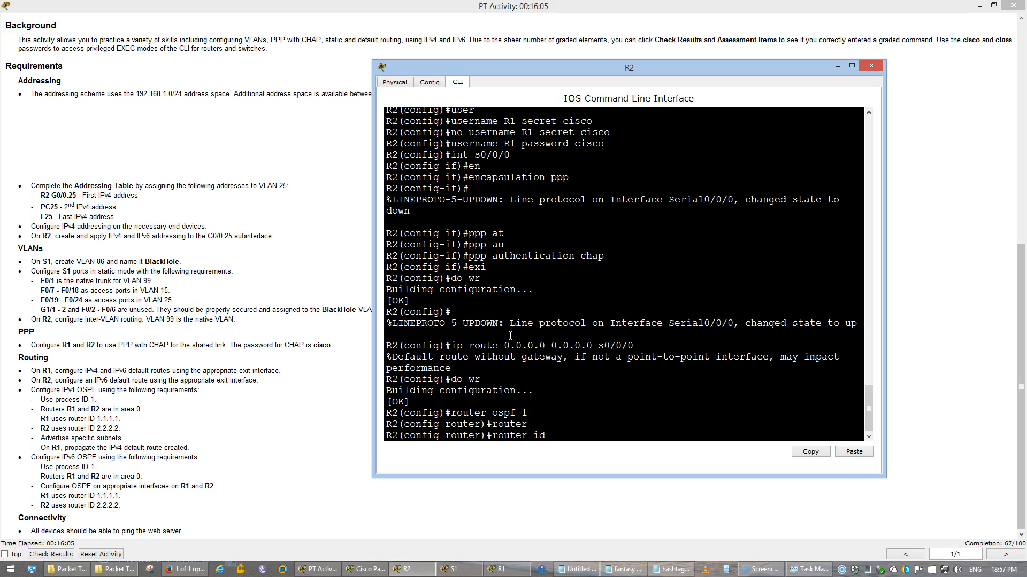
text(1.1.)
key(BackSpace)
text(2.2.22)
key(BackSpace)
text(.2)
key(Return)
List R2's directly connected networks with do show ip route connected
text(do show ip route o)
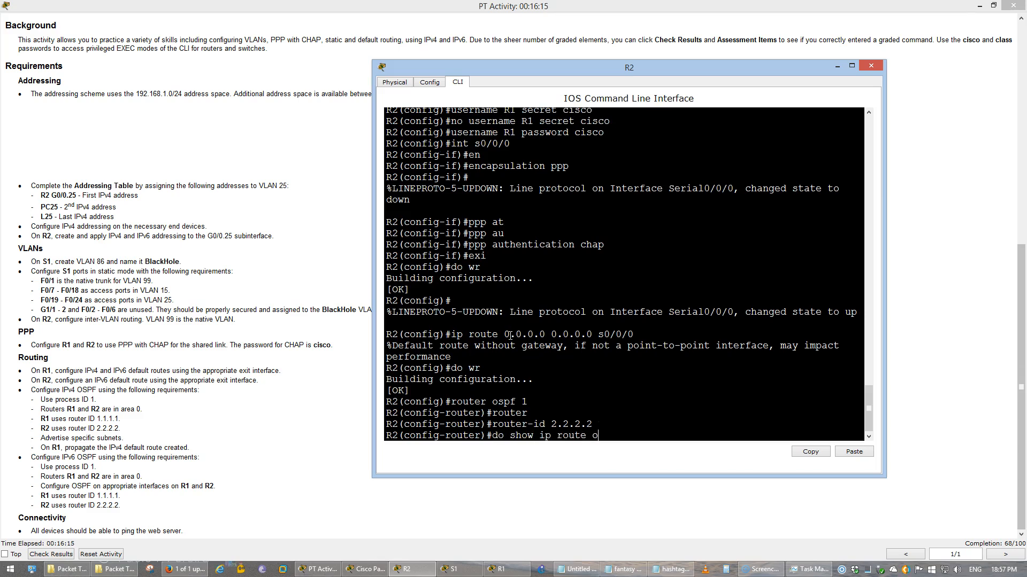
key(BackSpace)
text(connected)
key(Return)
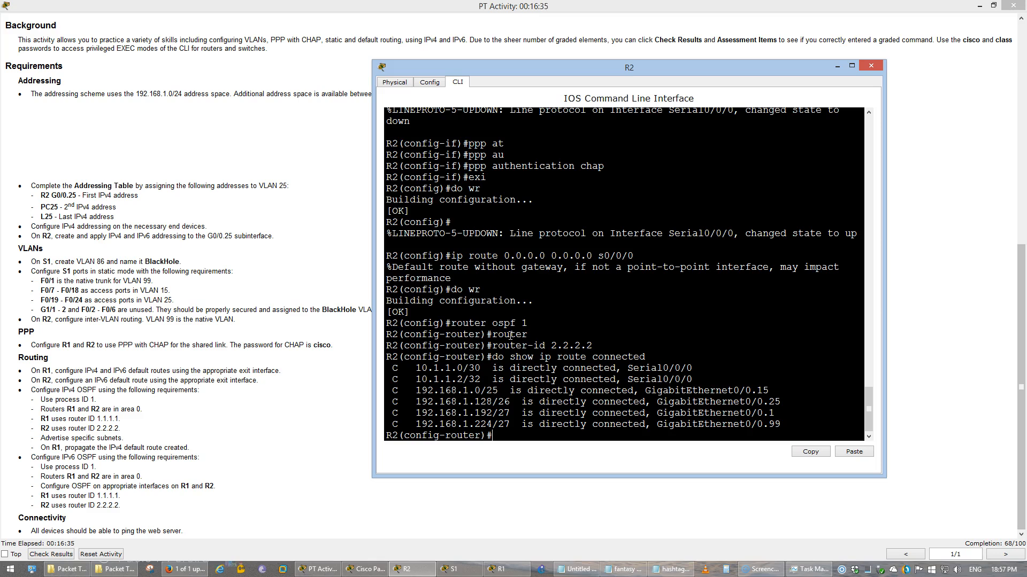
Advertise R2's serial networks 10.1.1.0 and 10.1.1.2 with wildcard 0.0.0.3 in area 0
text(network 10.1.1.0 0.0.0.3 area 0)
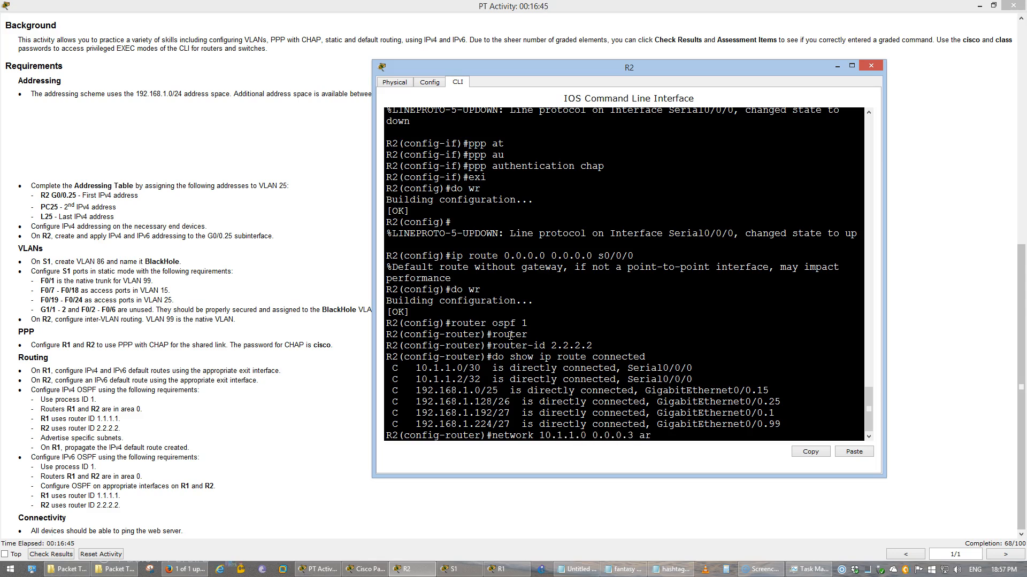
key(Return)
text(network 1)
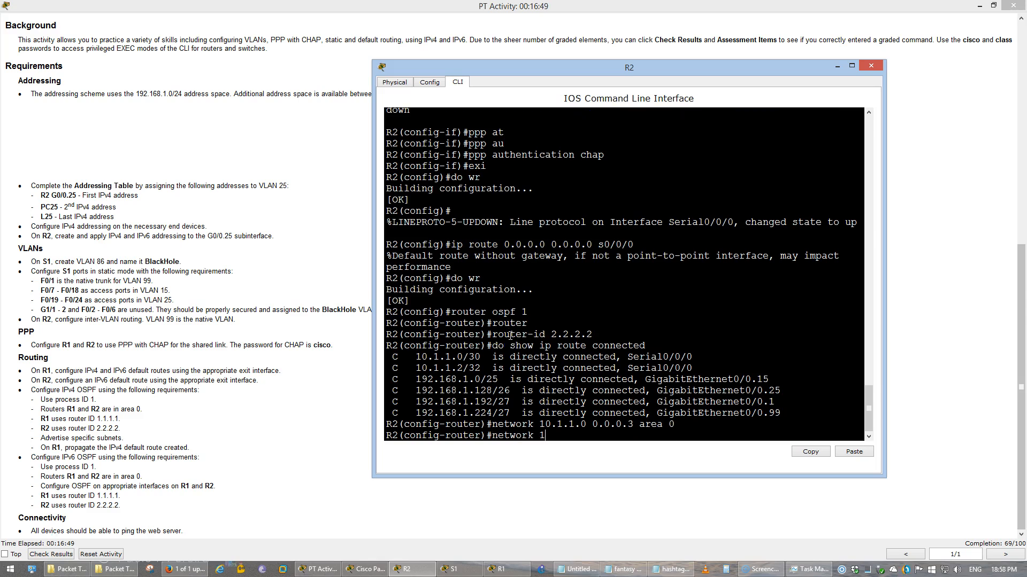
text(0.1.1.2 0.0.0.3 area 0)
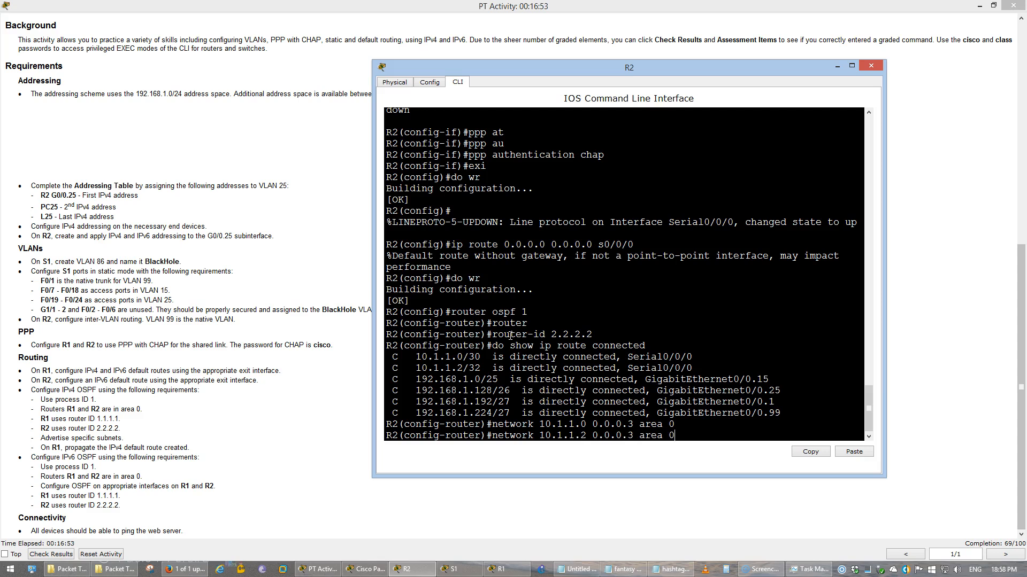
key(Return)
Advertise LAN subnets 192.168.1.0/0.0.0.127, .128/0.0.0.63, .192/0.0.0.31 and .224/0.0.0.31 in area 0
text(netwo)
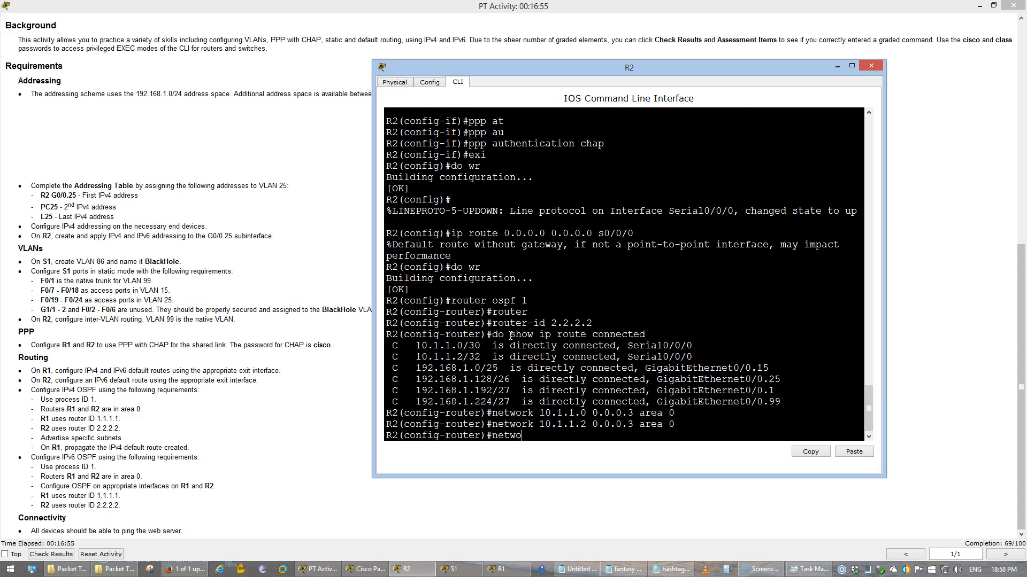
text(rk 192.168.1.0 0.0.0.127 )
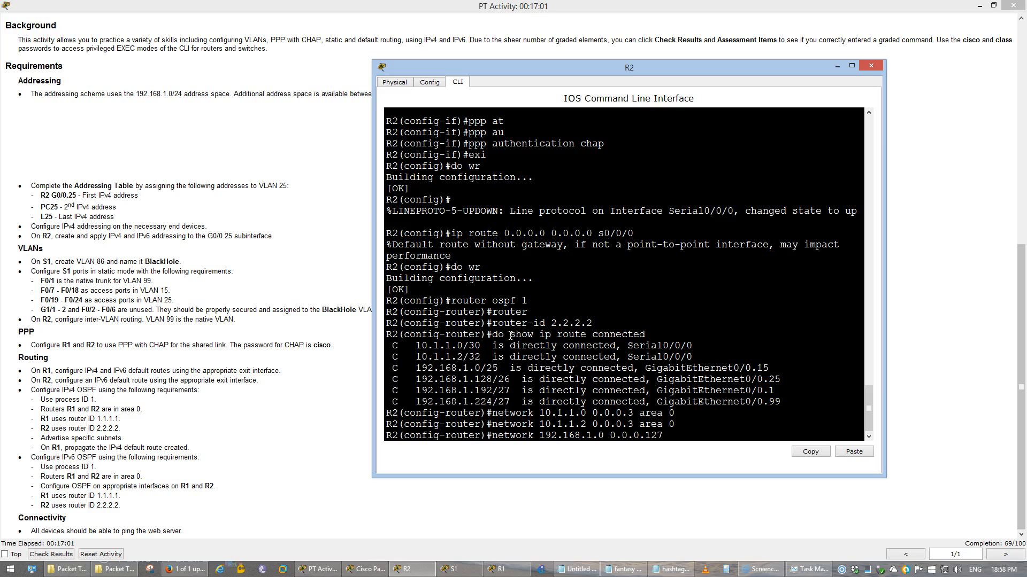
text(area 0)
key(Return)
text(network 192.168.1.128 0.0.0)
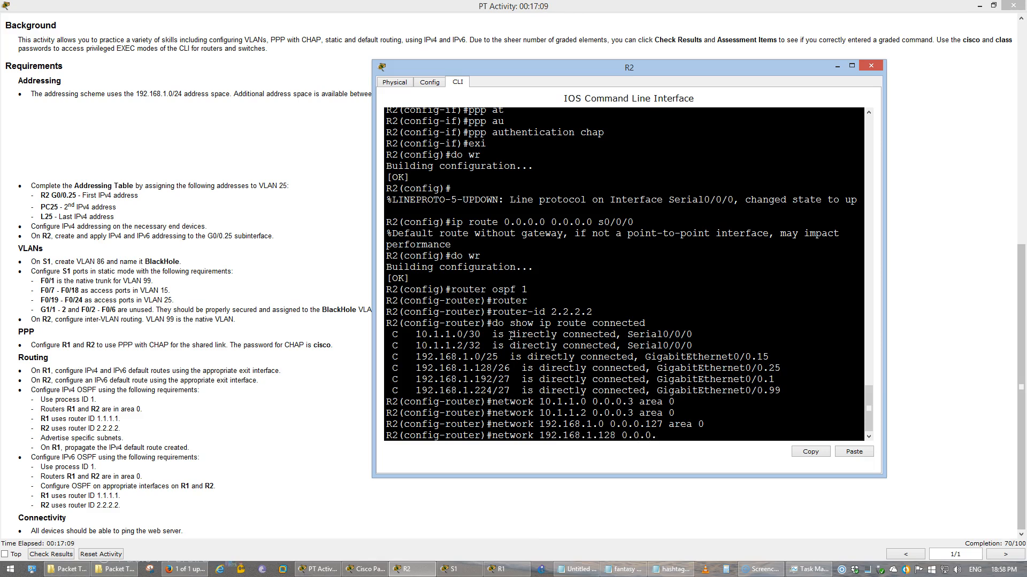
text(.63 area 0)
key(Return)
text(network 192.1)
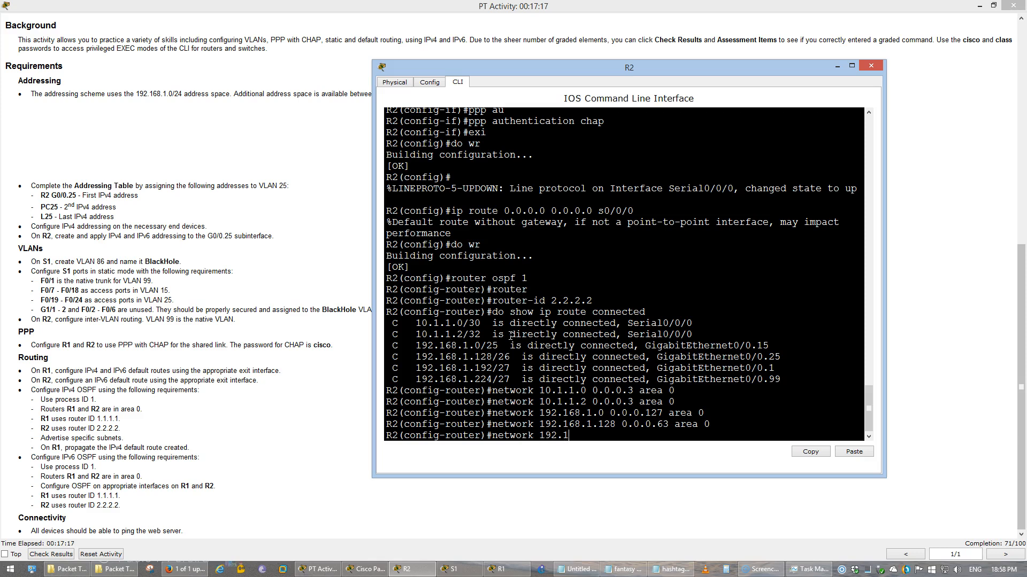
text(68.1.192 0.0.0.31 ar a)
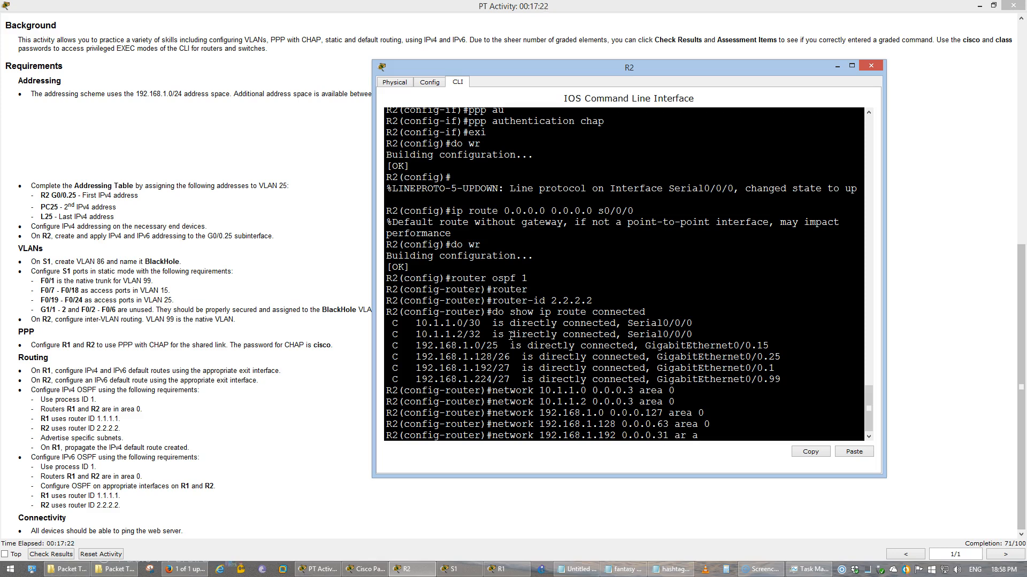
text( 0)
key(Return)
text(network)
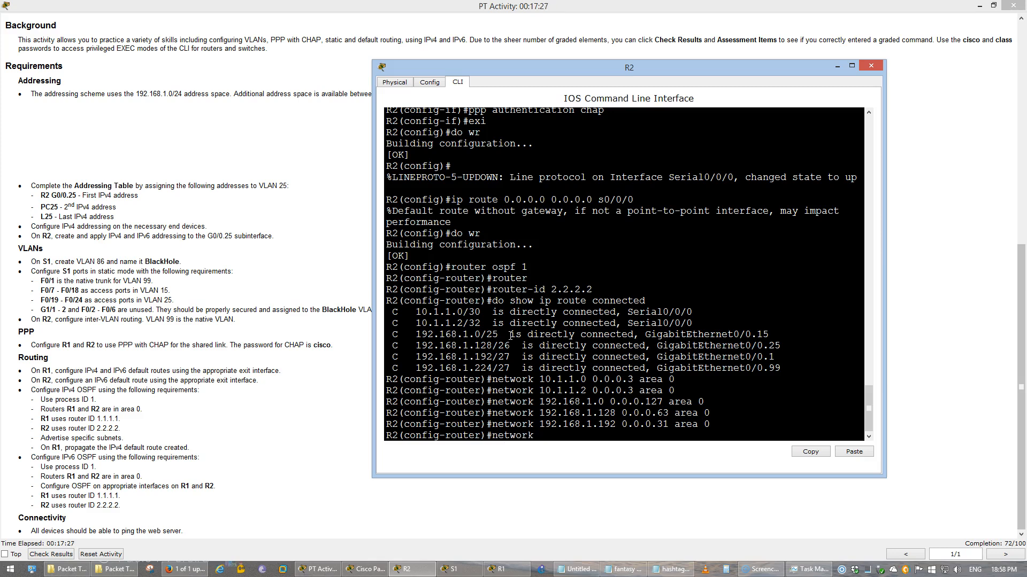
text( 19)
text(68.1.224 0.0.0.31 arae)
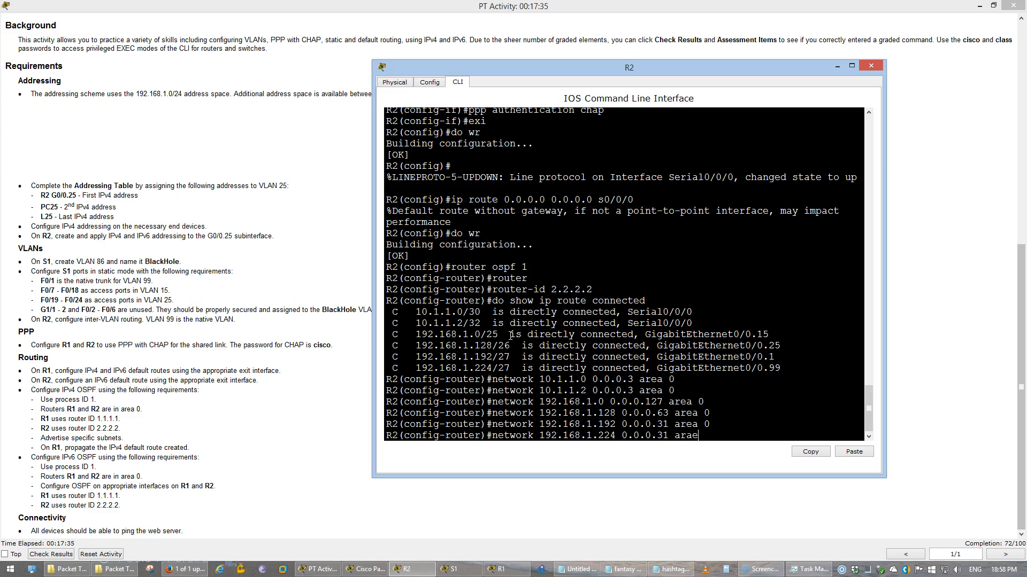
key(BackSpace)
key(BackSpace)
text(ea 0)
key(Return)
Make R2's g0/0, g0/0.15 and g0/0.25 passive interfaces for OSPF
text(pass)
key(Tab)
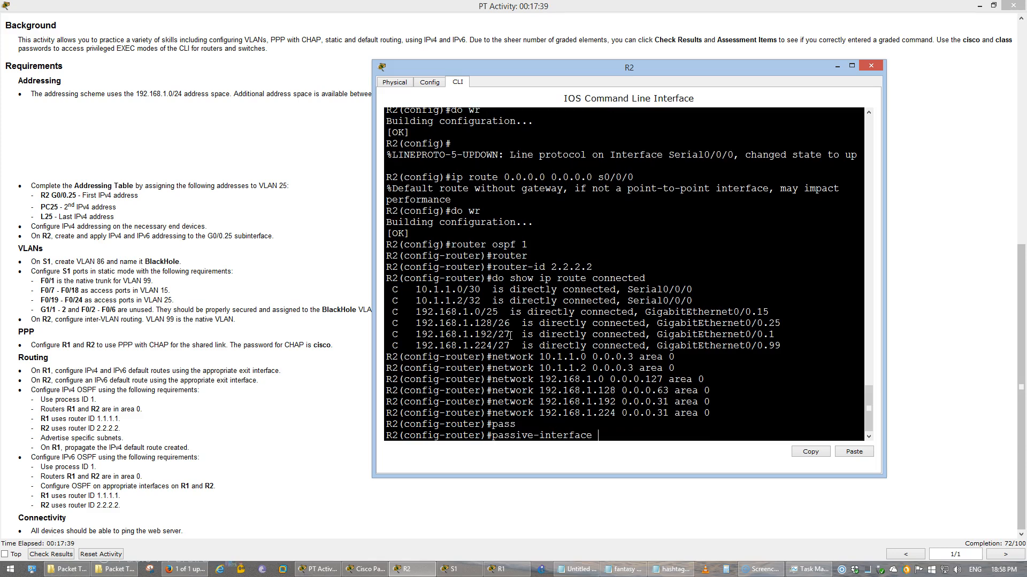
text(g0/0)
key(Return)
key(Up)
text(.15)
key(Return)
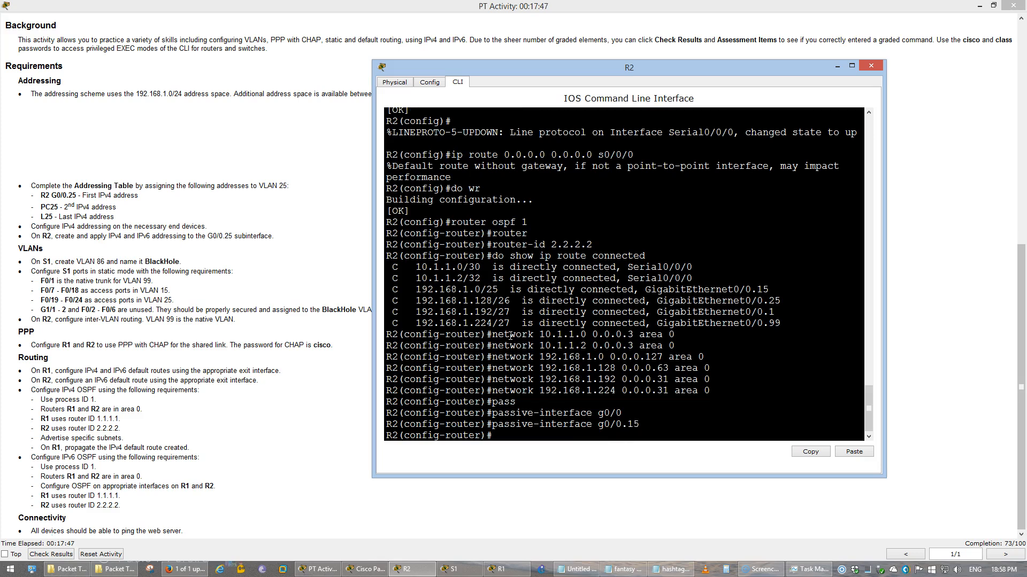
key(Up)
key(BackSpace)
key(BackSpace)
text(2)
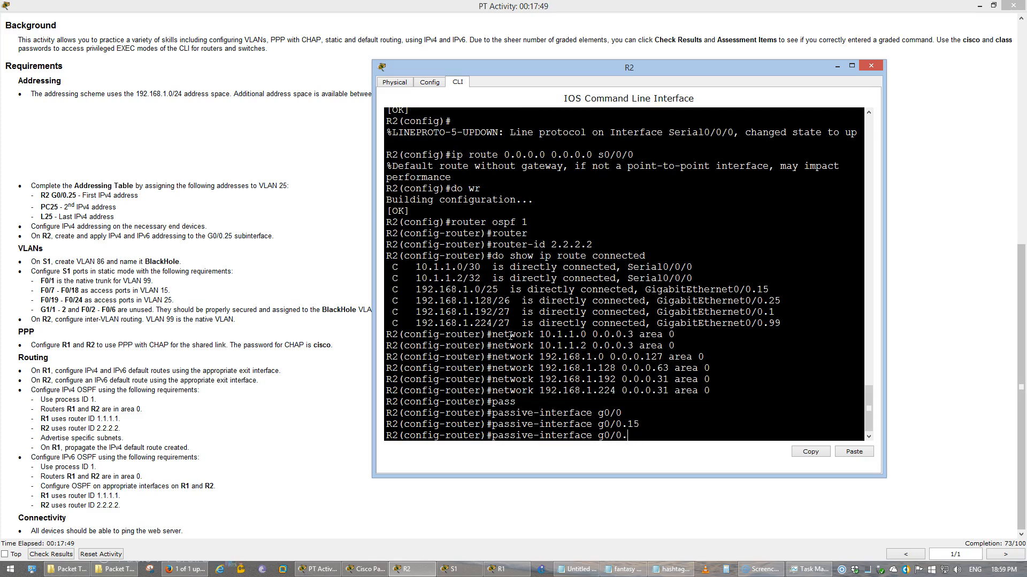
text(5)
key(Return)
Make subinterfaces g0/0.1 and g0/0.99 passive for OSPF as well
key(Up)
key(BackSpace)
key(BackSpace)
text(1)
key(Return)
key(Up)
key(BackSpace)
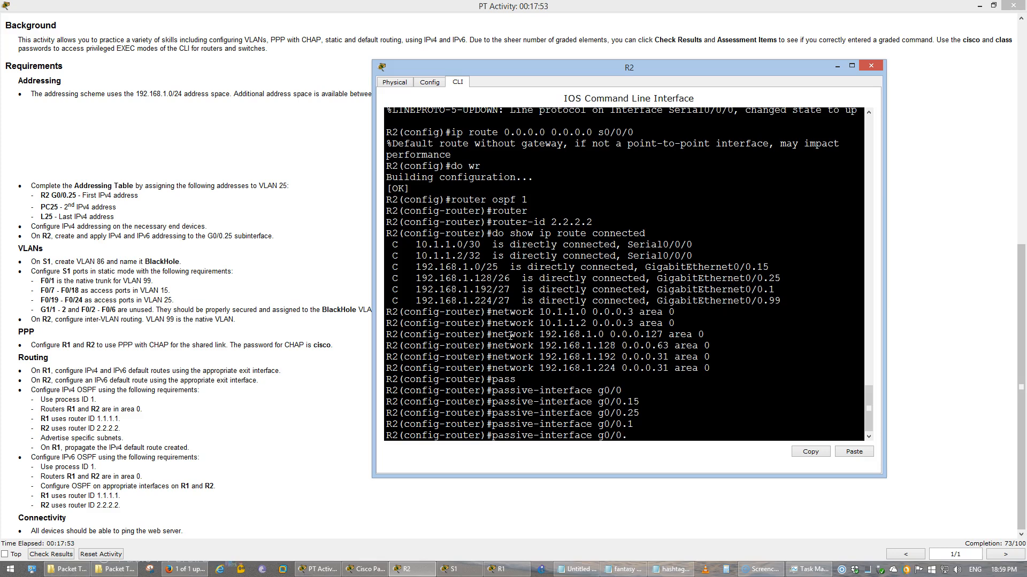
text(99)
key(Return)
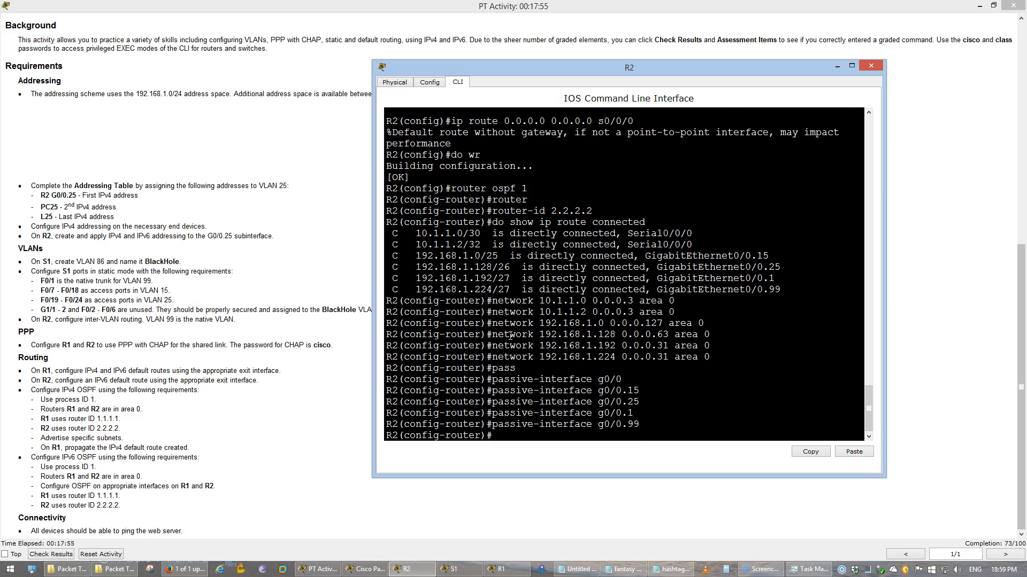
Save R2's configuration with do wr, exit router mode, and save again
text(do wr)
key(Return)
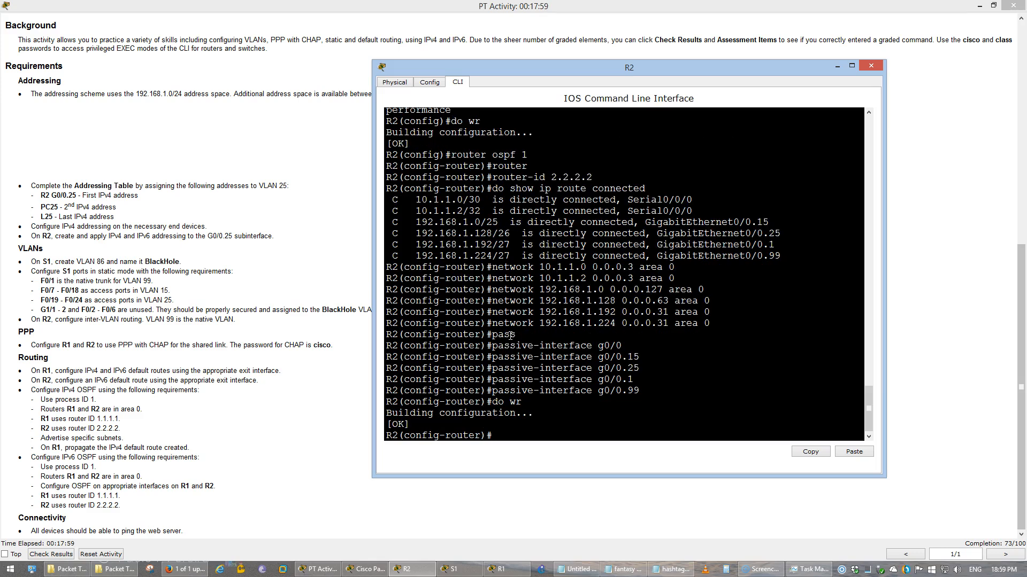
text(exi)
key(Return)
text(do wr)
key(Return)
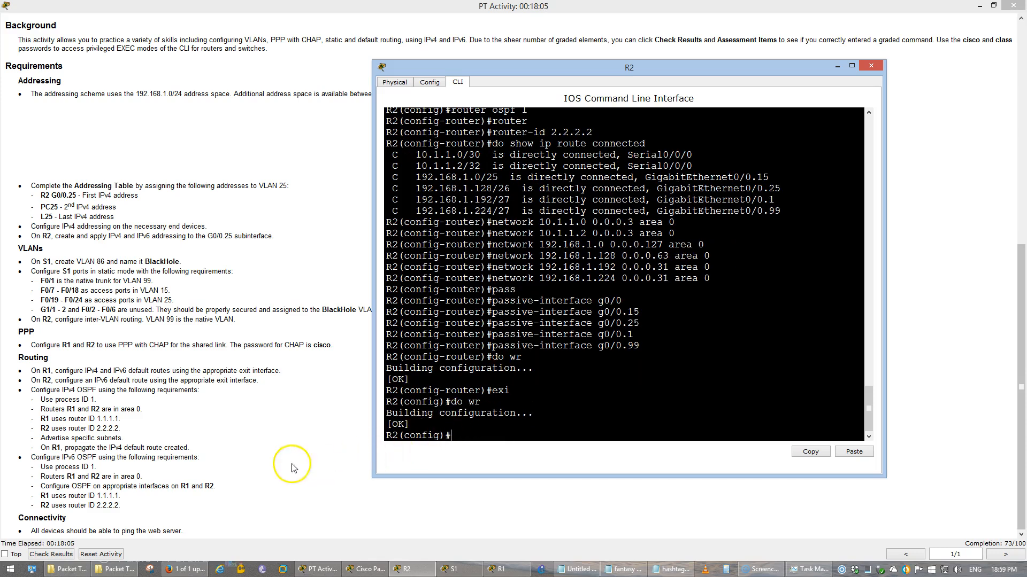
Switch from R2's console to R1's CLI and start router ospf 1
click(500, 570)
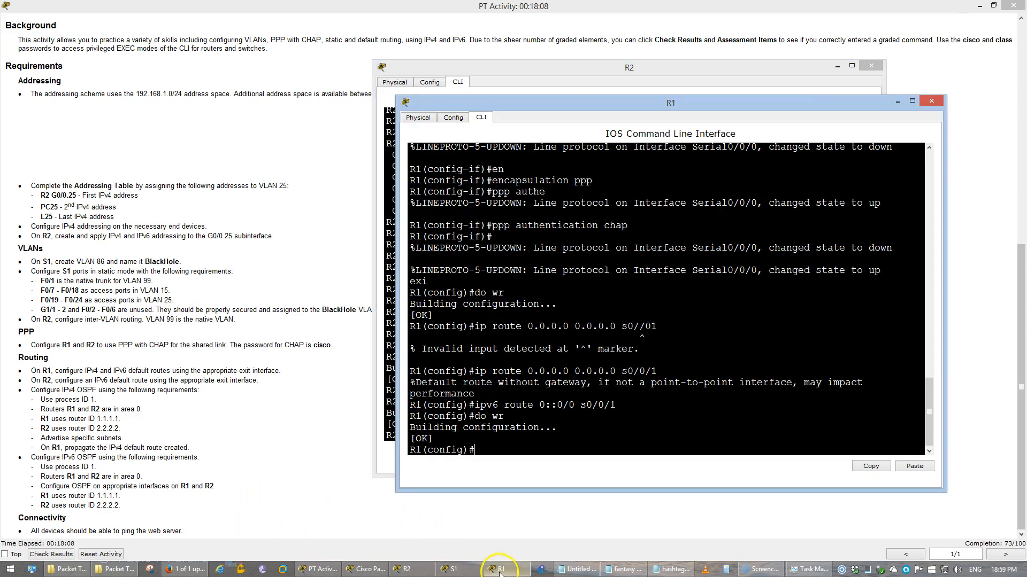
click(837, 69)
click(838, 67)
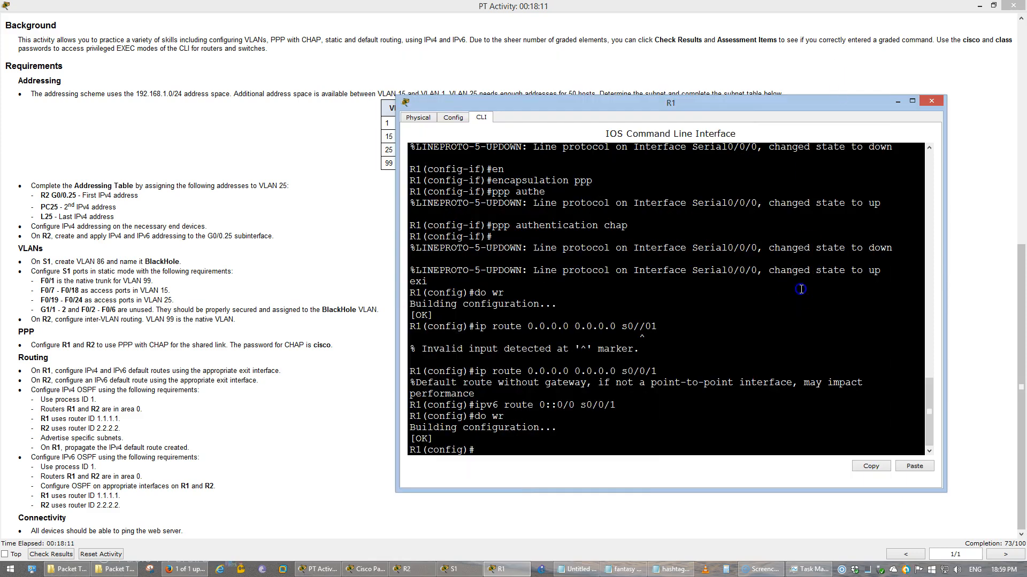
text(router ospf 1)
key(Return)
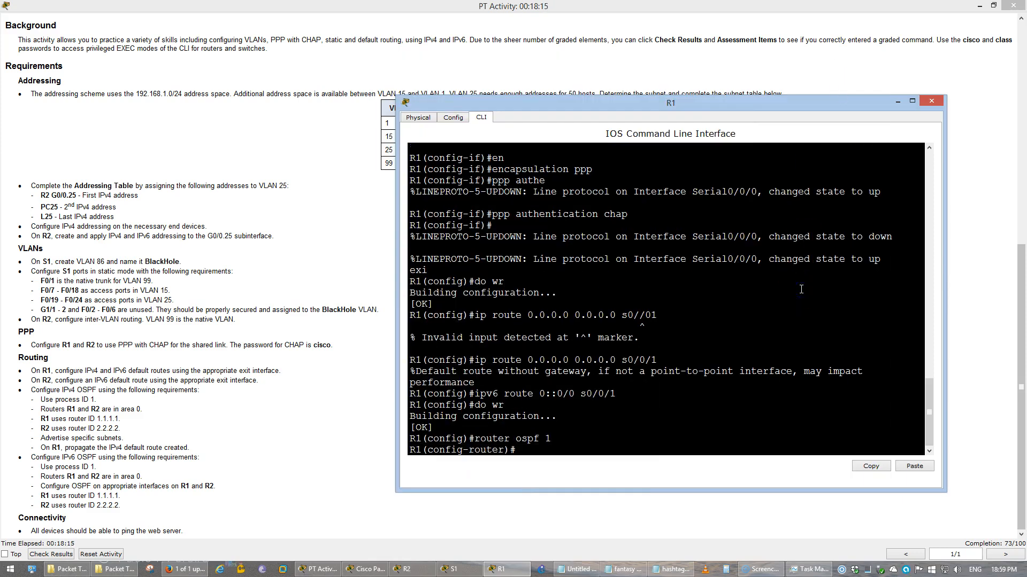
Set R1's OSPF router ID to 1.1.1.1
text(e)
key(Tab)
text(xit)
key(BackSpace)
key(BackSpace)
key(BackSpace)
key(BackSpace)
text(rou)
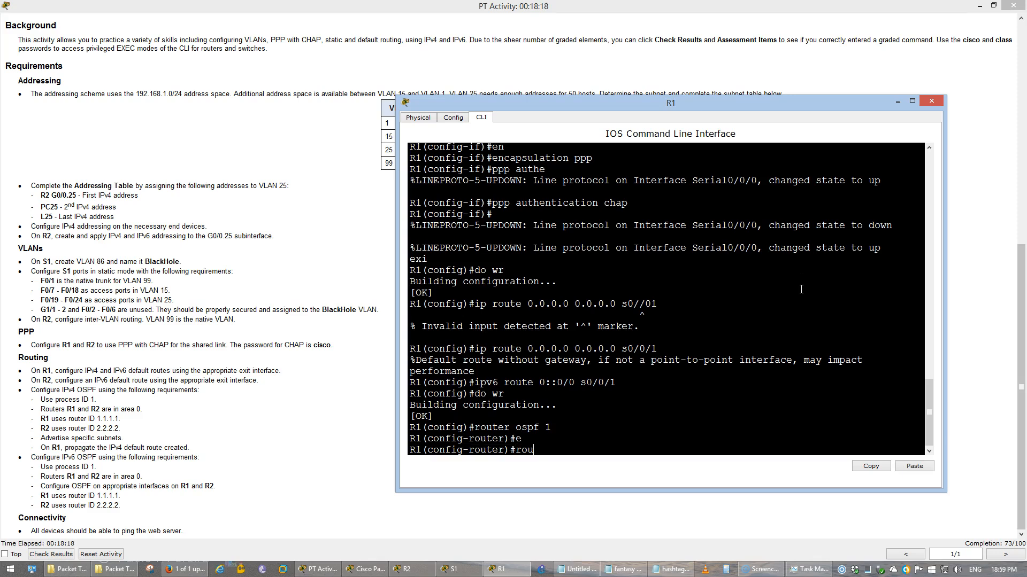
key(Tab)
text(1.1.1.1.)
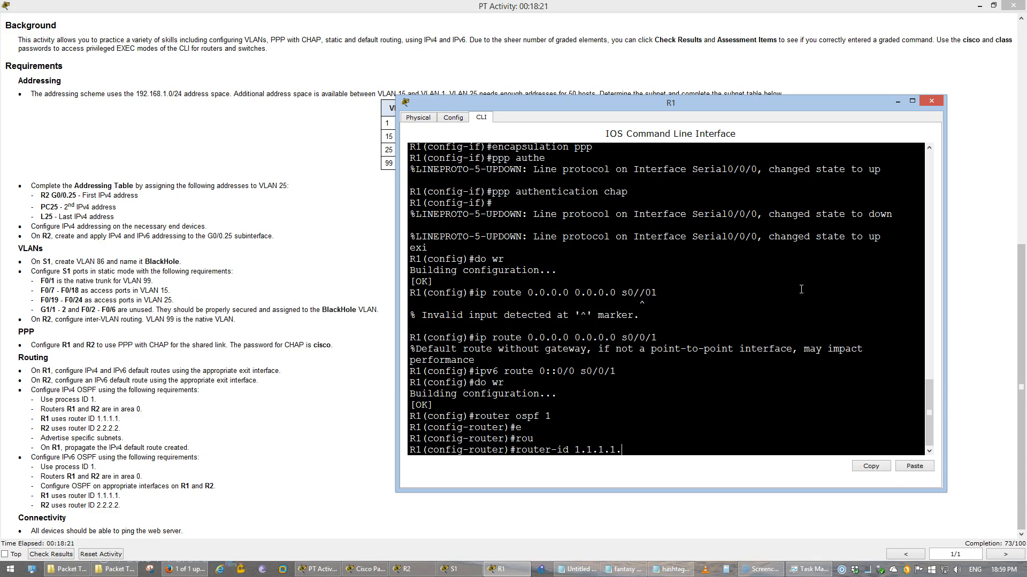
key(BackSpace)
key(Return)
Check R1's connected routes and advertise 10.1.1.0 0.0.0.3 in area 0
text(d)
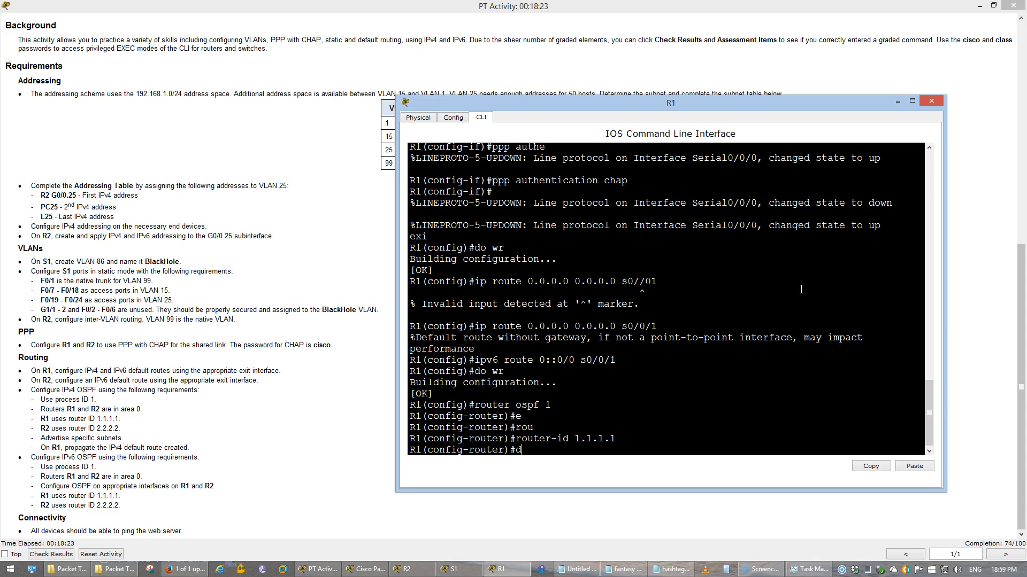
text(o show ip route)
text( connected)
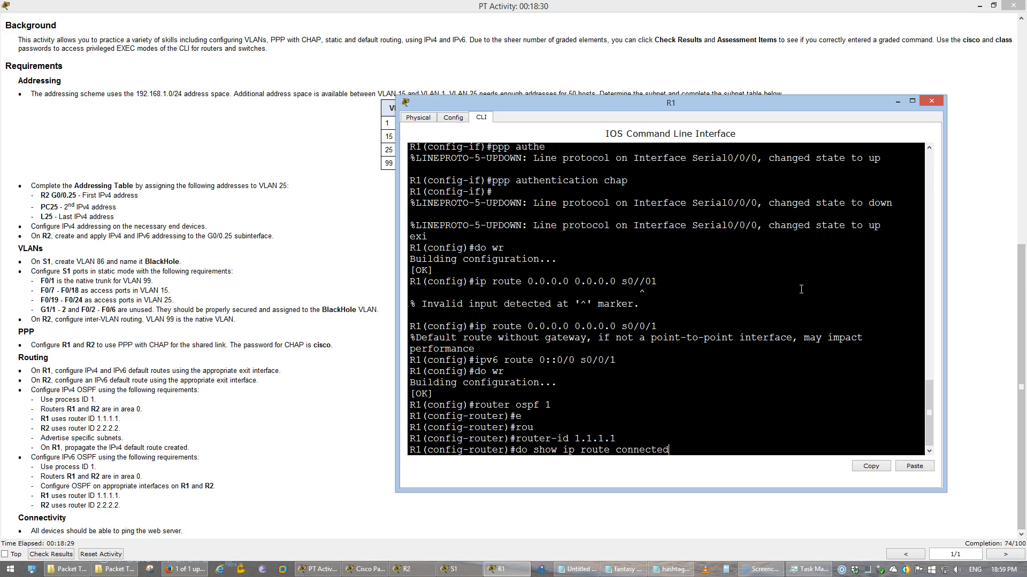
key(Return)
text(network)
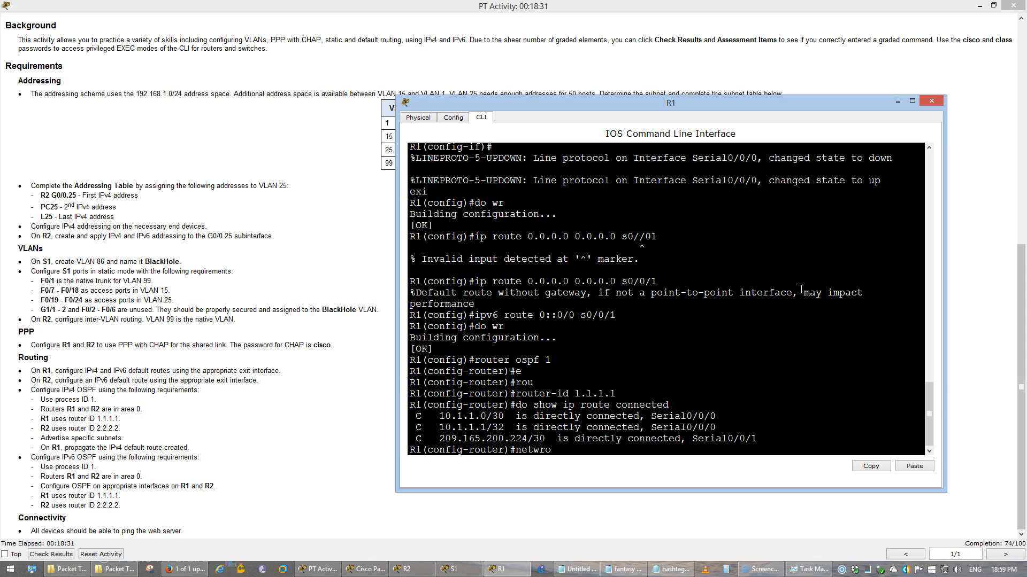
text( 10.1.1.0 0.0.0.3 area 0)
key(Return)
text(network 1)
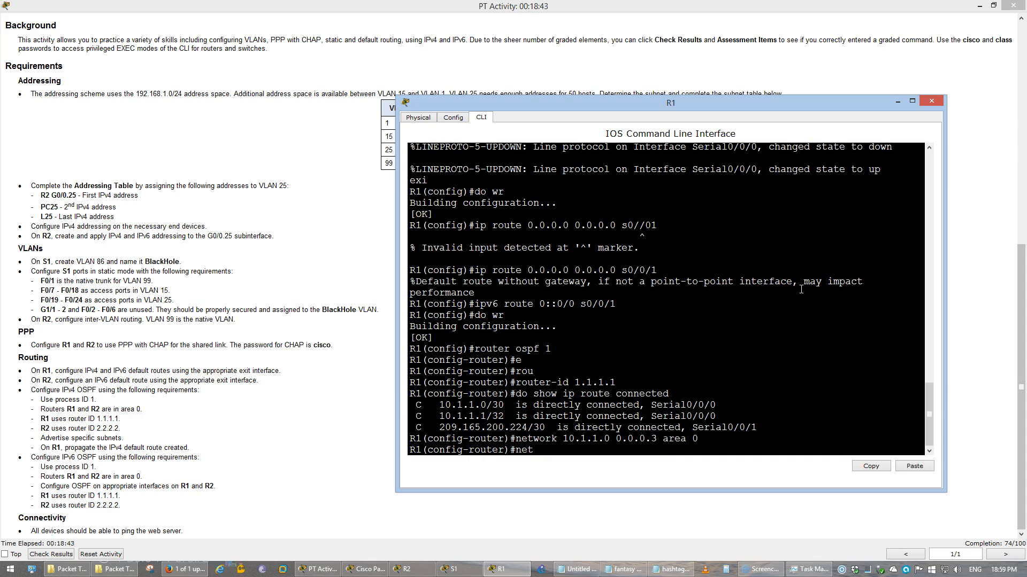
text(0.1.1.)
key(BackSpace)
key(BackSpace)
key(BackSpace)
key(BackSpace)
key(BackSpace)
key(BackSpace)
key(BackSpace)
key(BackSpace)
key(BackSpace)
key(BackSpace)
key(BackSpace)
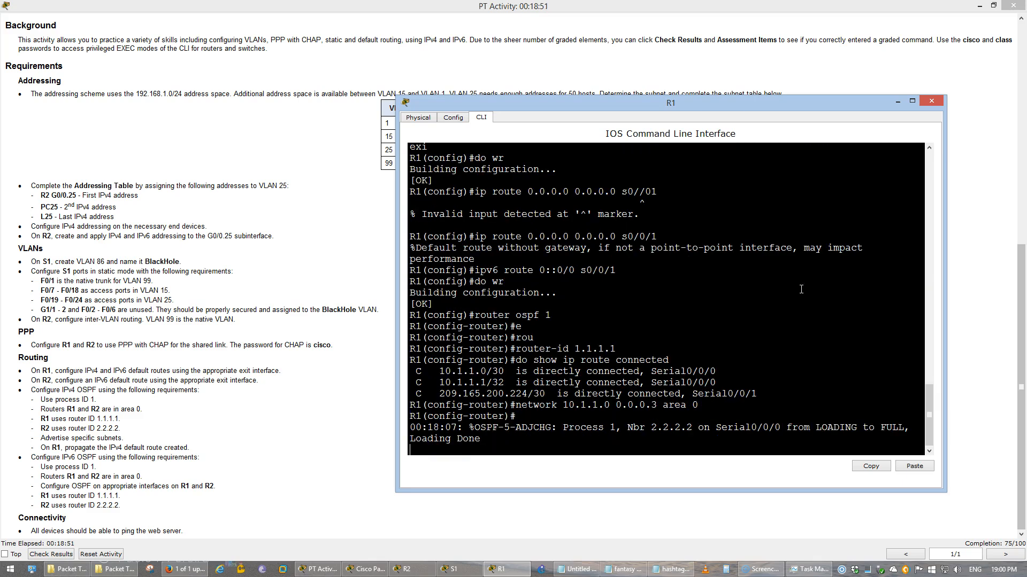
key(Return)
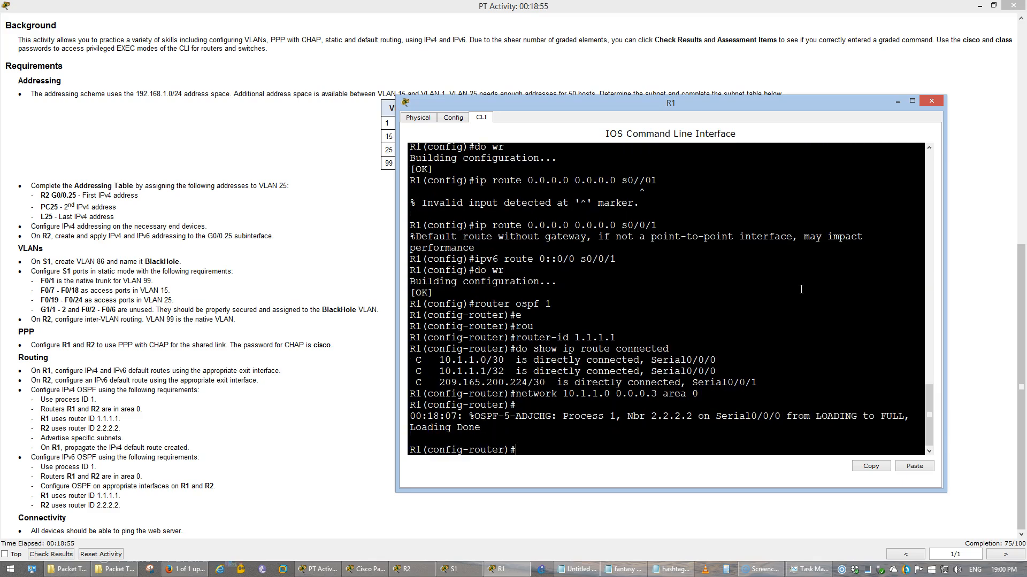
Add default-information originate on R1, exit router mode, and save with do wr
text(de)
key(Tab)
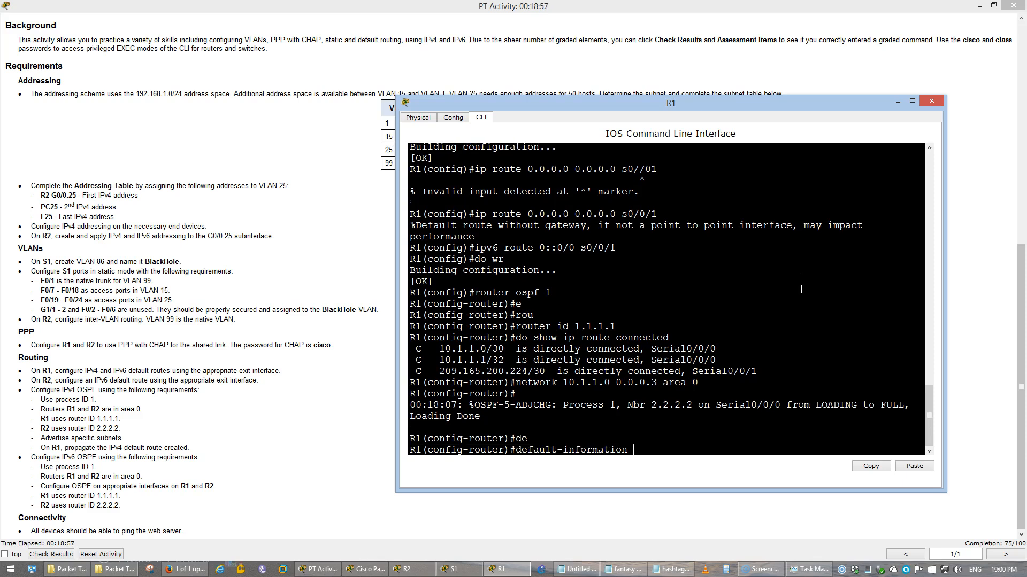
text(or)
key(Tab)
key(Return)
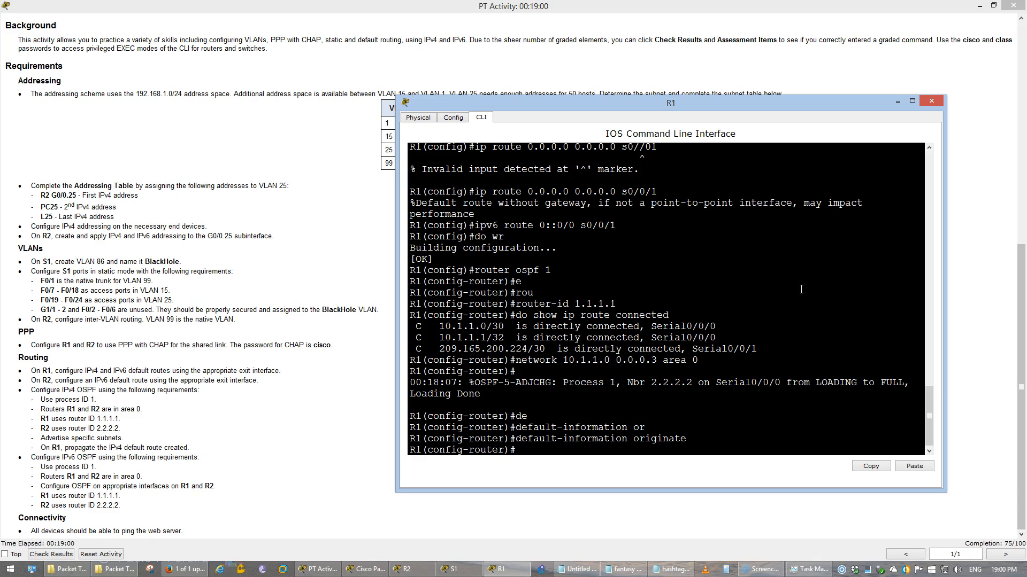
text(exi)
key(Return)
text(do wr)
key(Return)
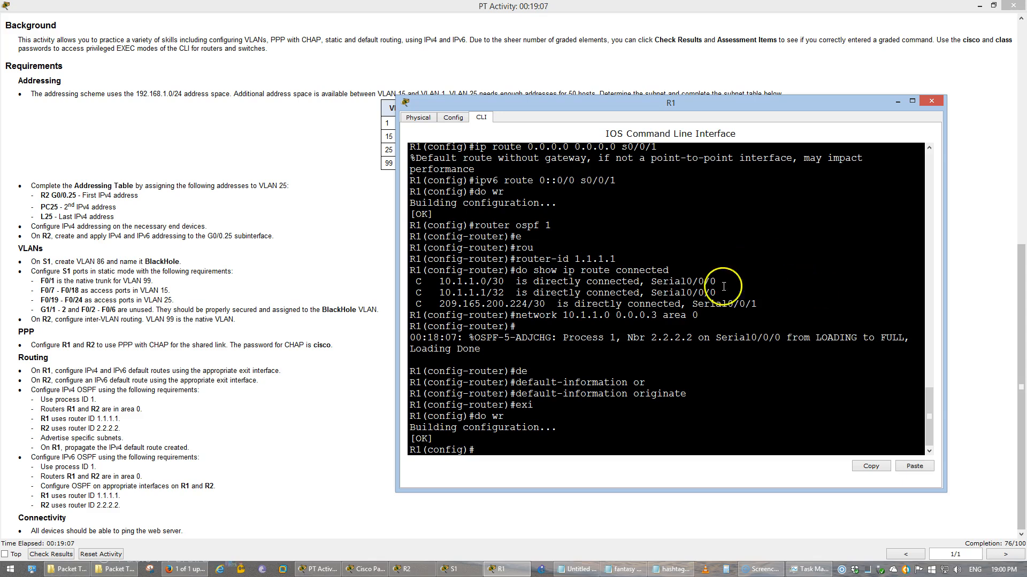
click(404, 569)
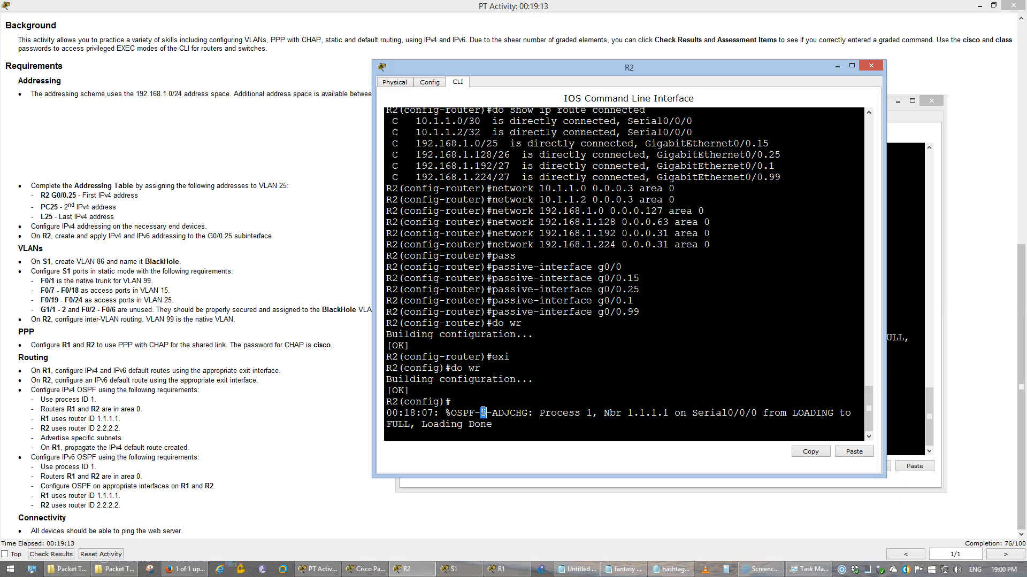
click(310, 442)
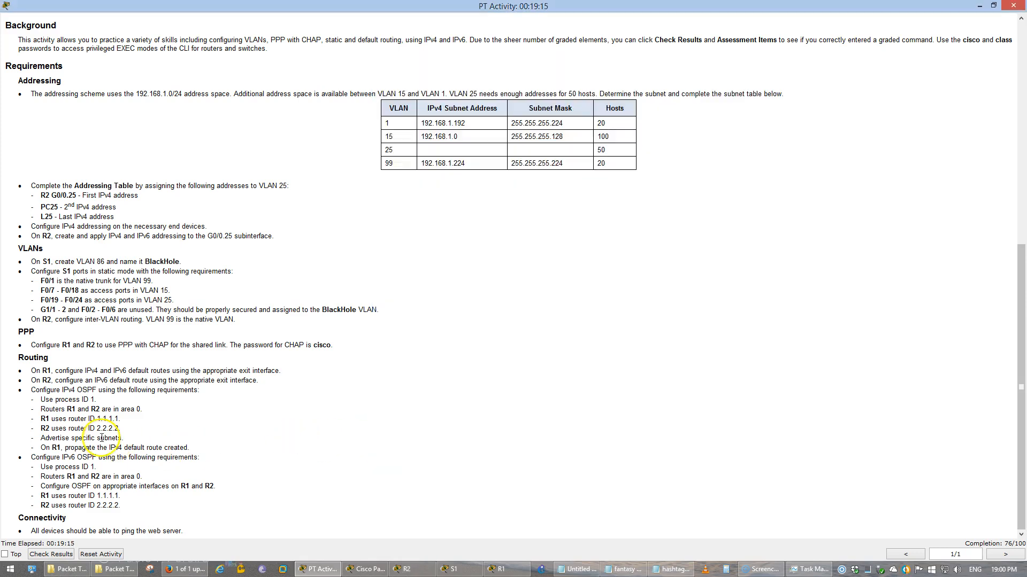
drag(29, 458, 176, 505)
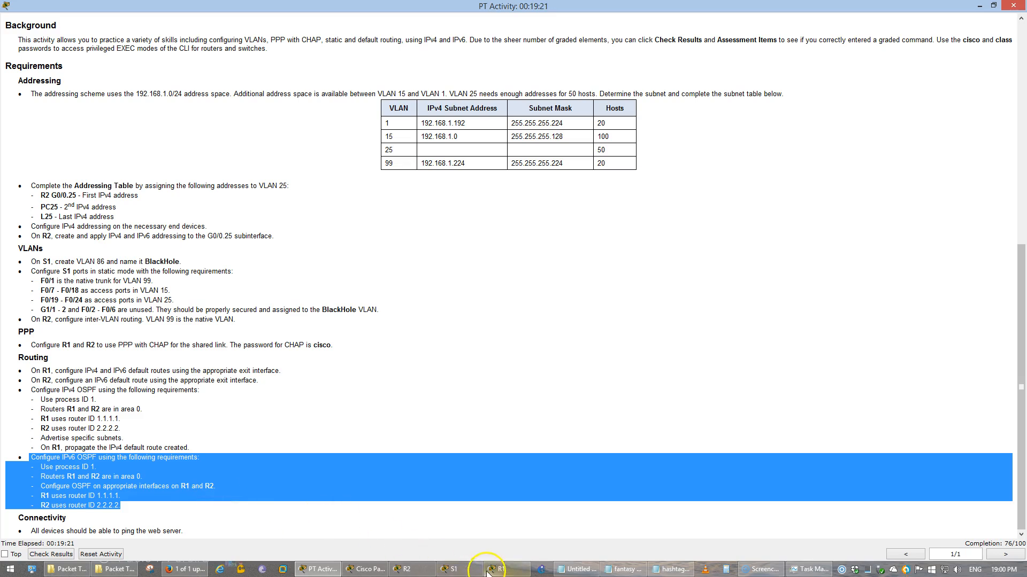
click(436, 417)
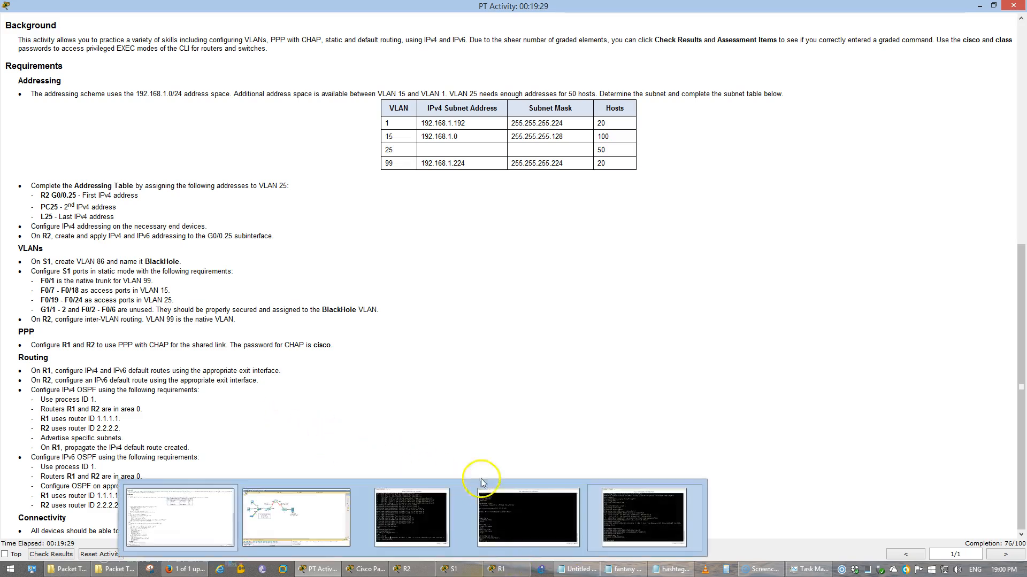
click(498, 570)
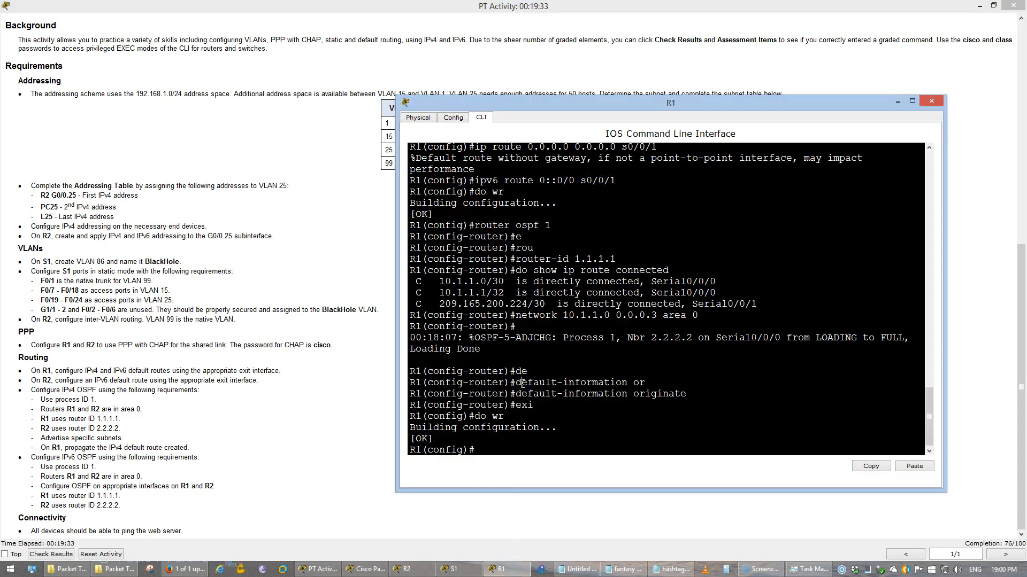
Enable IPv6 unicast routing on R1 and start IPv6 OSPF 1 with router ID 1.1.1.1
text(ipv6 uni)
key(Tab)
key(Return)
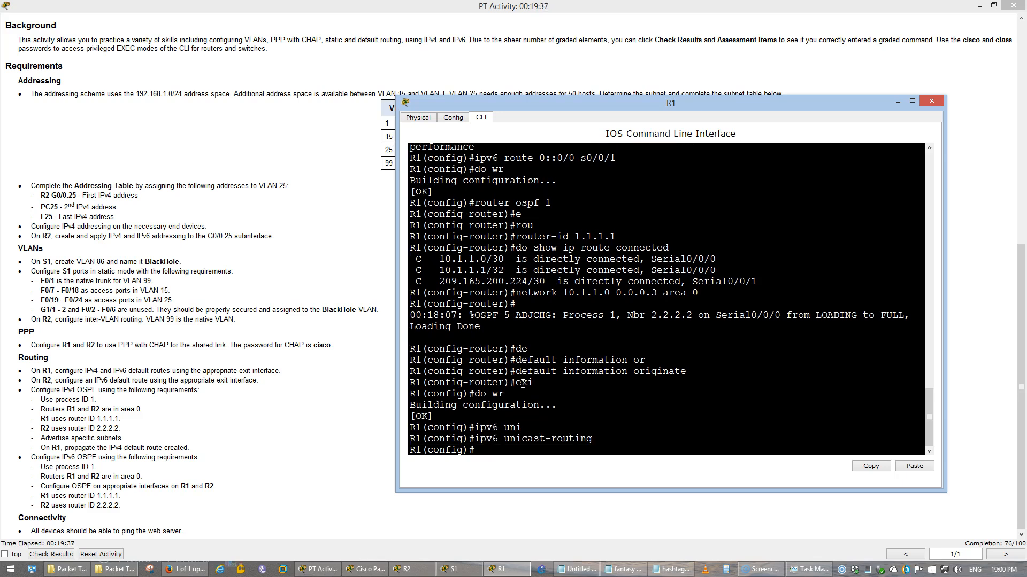
text(ipv6 router ospf 1)
key(Return)
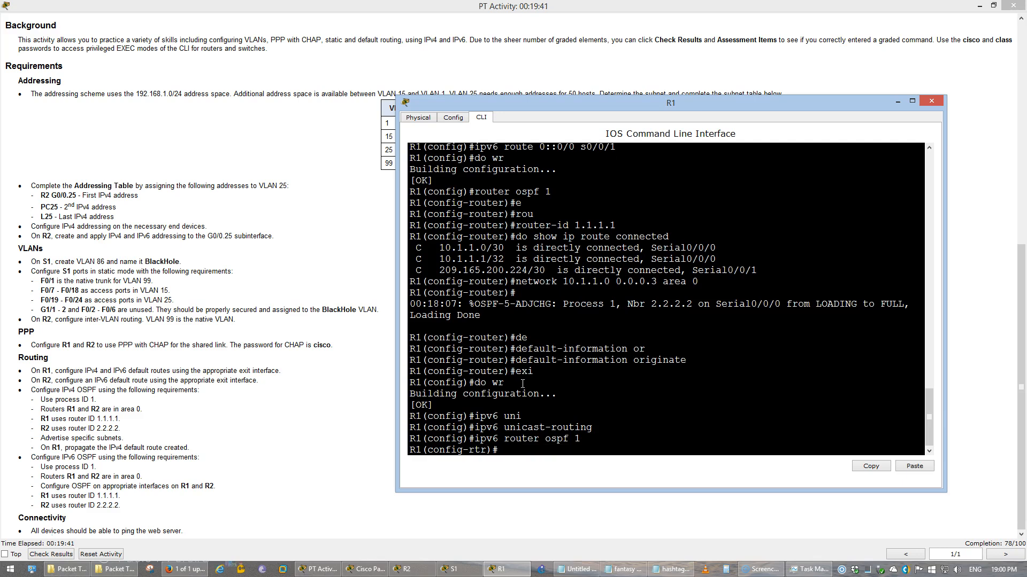
text(router)
key(Tab)
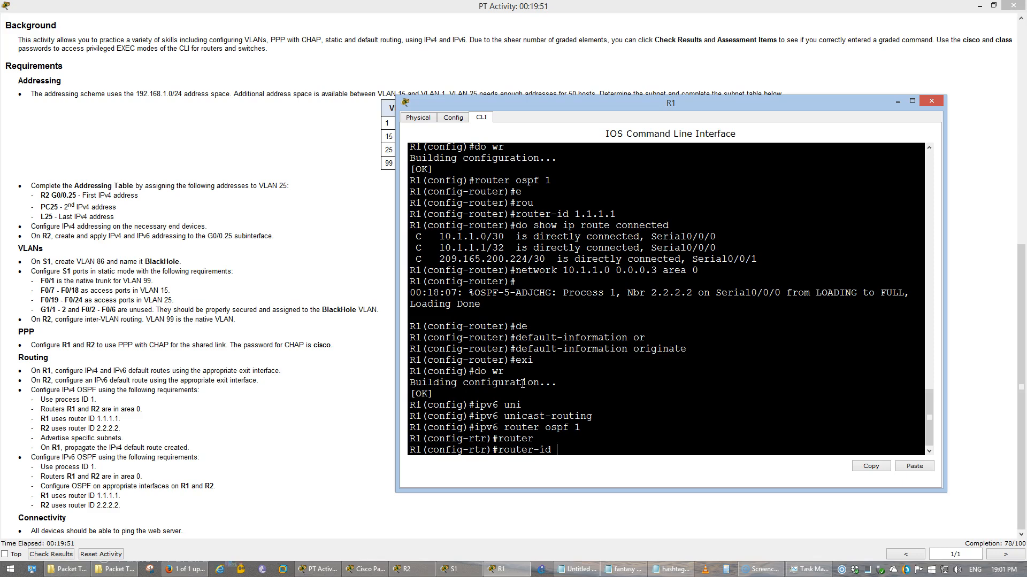
text(1.1.1.1)
key(Return)
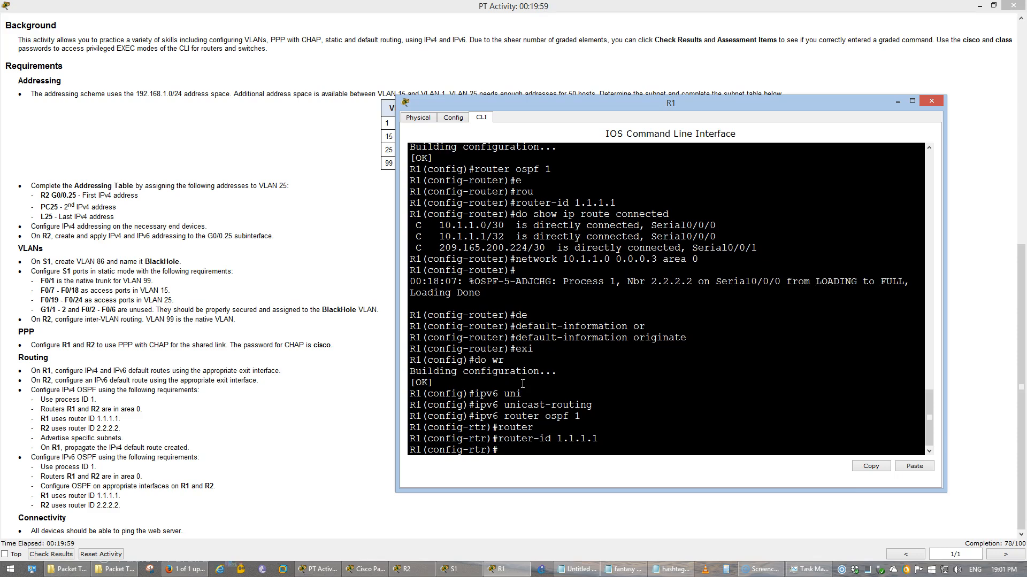
Put interfaces s0/0/0 and s0/0/1 into IPv6 OSPF 1 area 0
text(d)
key(BackSpace)
text(int s0/0/0)
key(Return)
text(ipv6)
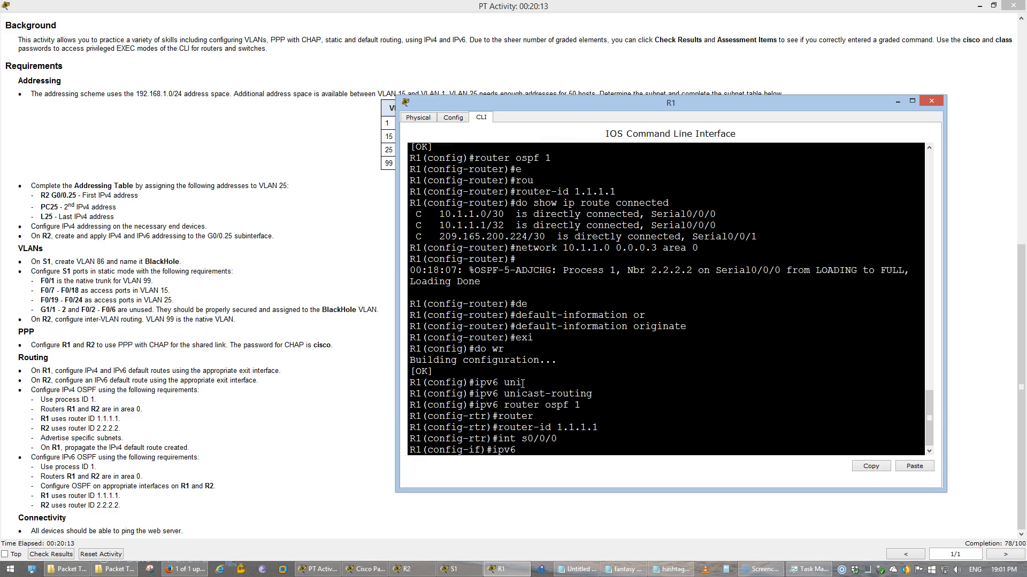
text( ospf 1 area 0)
key(Return)
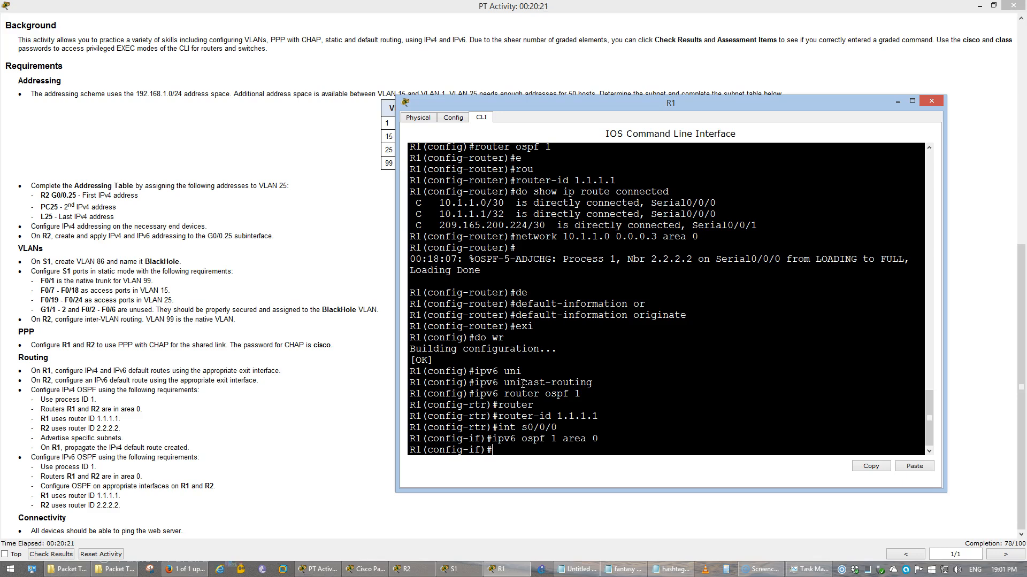
key(Up)
key(Up)
key(BackSpace)
text(1)
key(Return)
key(Up)
key(Up)
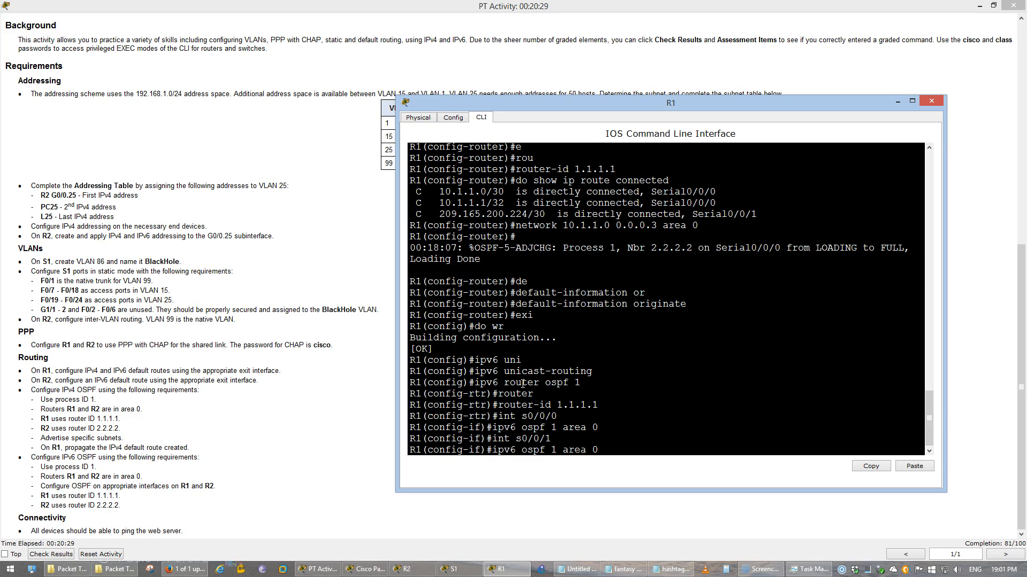
key(Return)
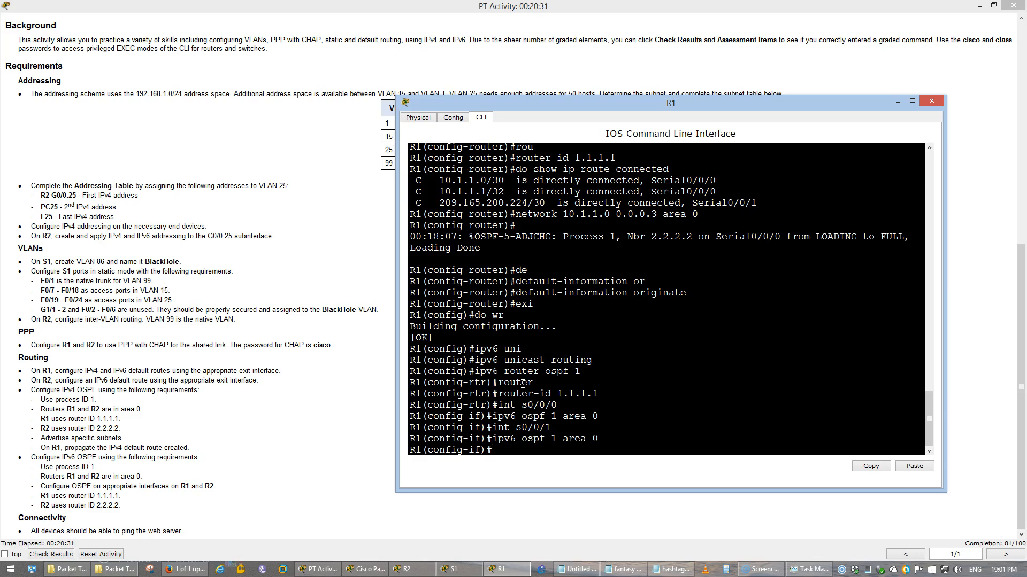
key(Up)
key(Down)
Make IPv6 OSPF process 1 originate the default route
text(exi)
key(Return)
text(ipv6 o)
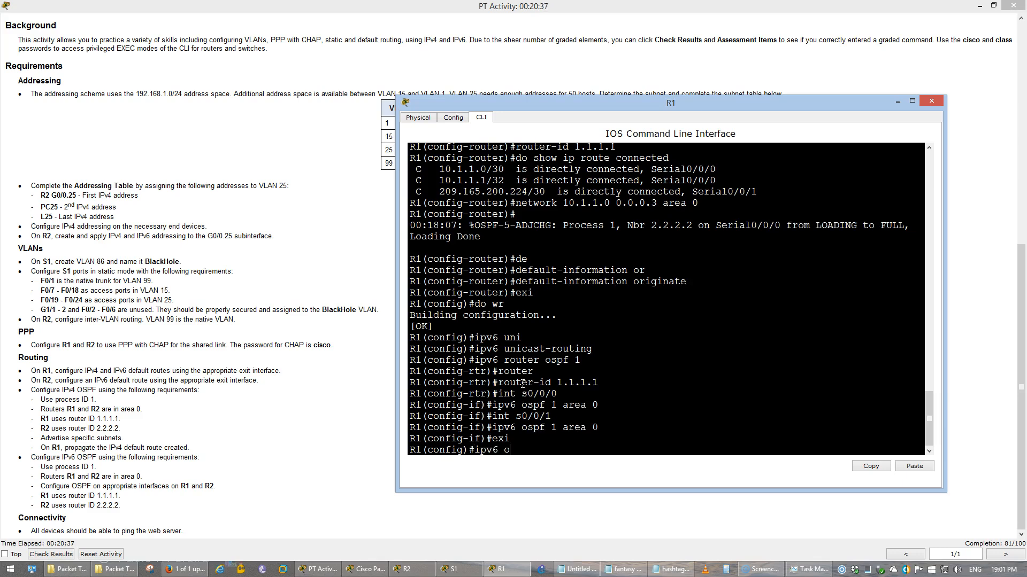
text(outer ospf 1)
key(Return)
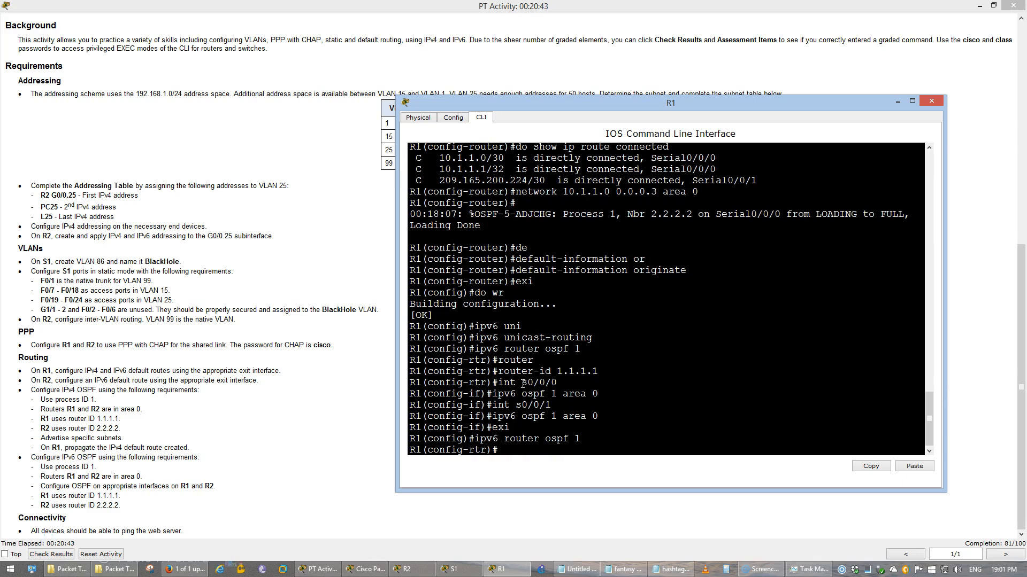
text(au)
key(Tab)
key(BackSpace)
key(BackSpace)
key(BackSpace)
key(BackSpace)
key(BackSpace)
key(BackSpace)
key(BackSpace)
key(BackSpace)
key(BackSpace)
key(BackSpace)
text(de)
key(Tab)
text(r)
key(Tab)
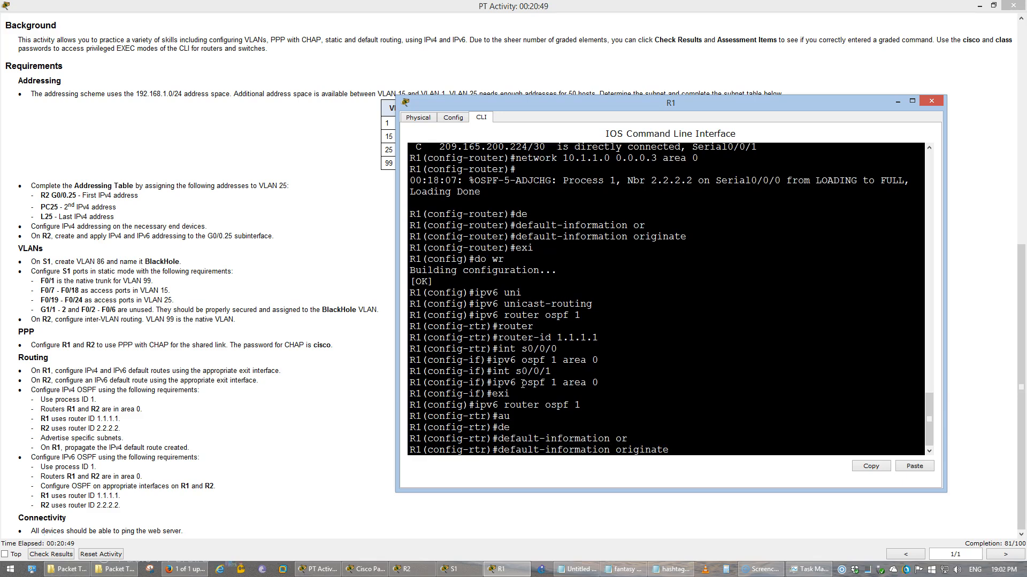
key(Return)
Make s0/0/1 a passive interface in IPv6 OSPF
text(pas)
key(Tab)
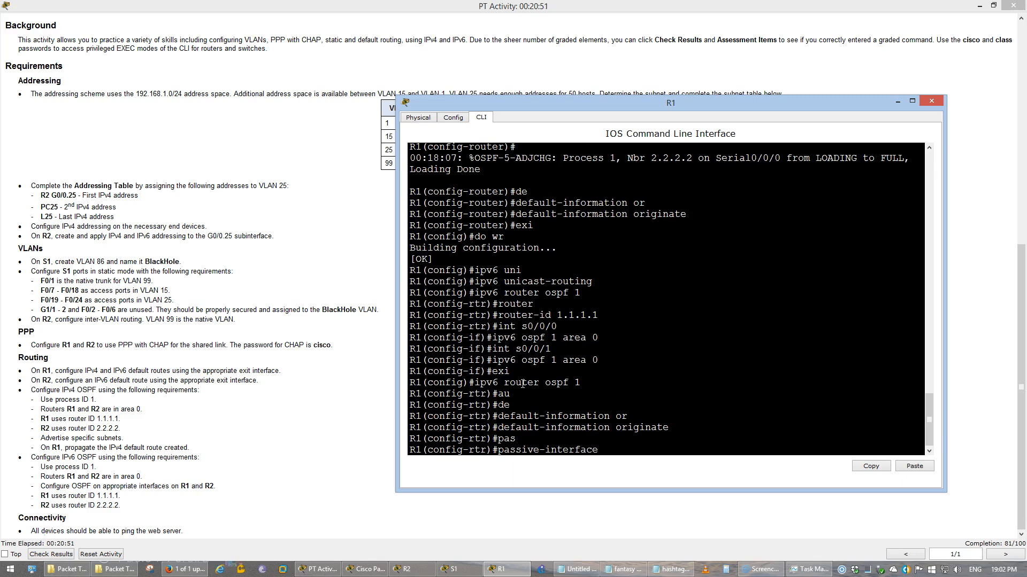
text(s0/0/1)
key(Return)
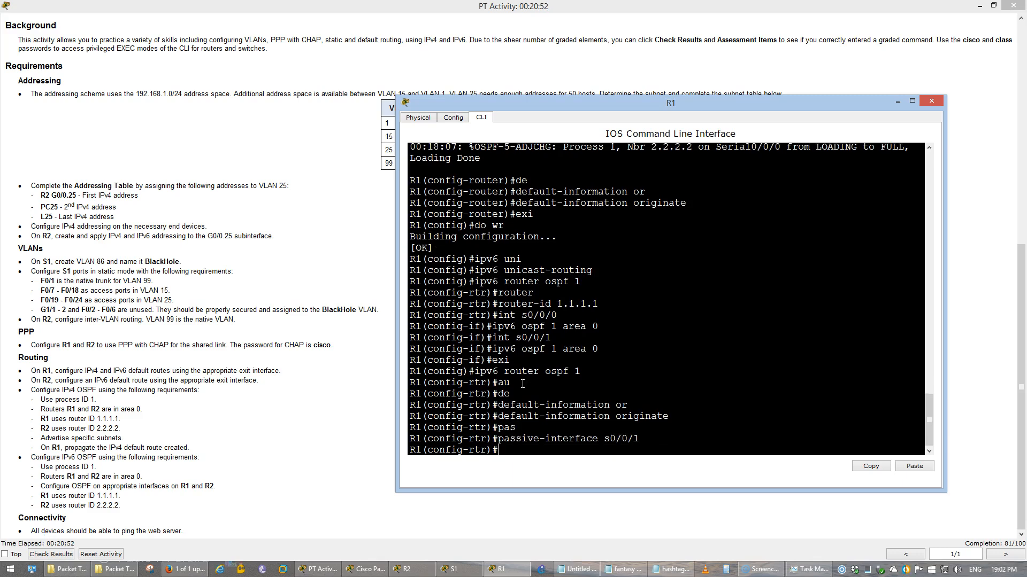
text(exi)
key(Return)
Make s0/0/1 passive under IPv4 router ospf 1 and save R1's configuration
text(ig)#i)
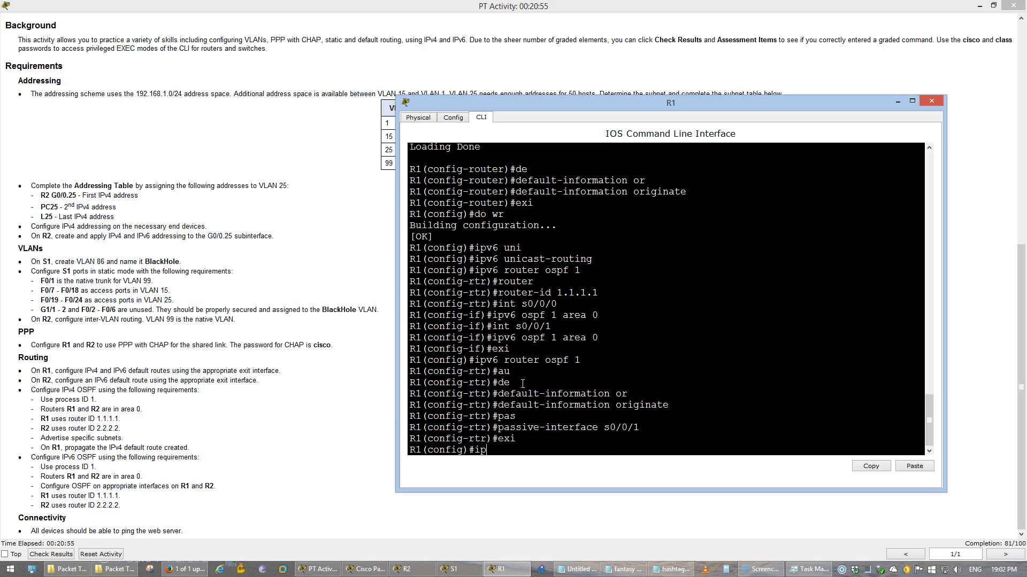
key(BackSpace)
text(router ospf 1)
key(Return)
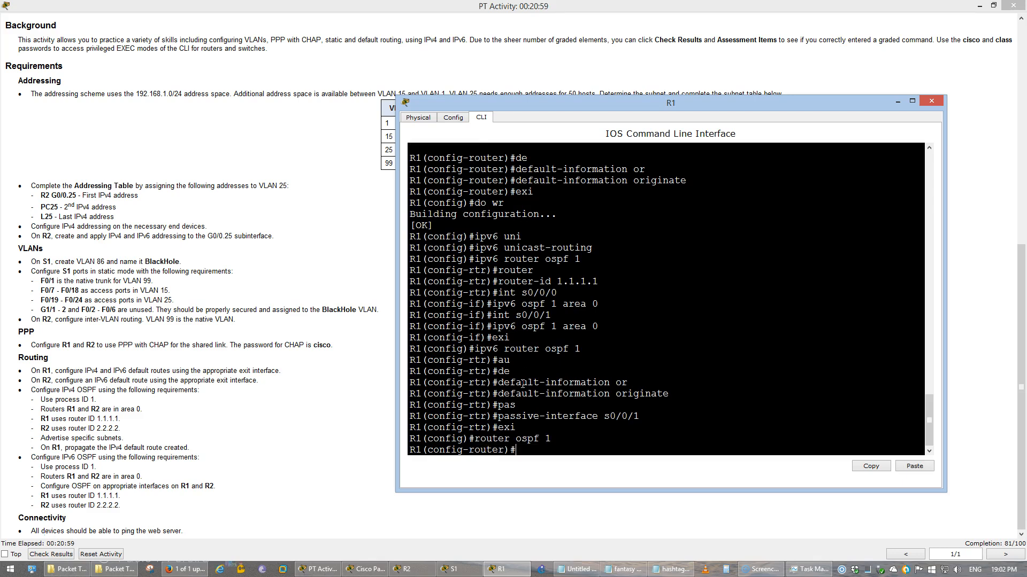
text(pas)
key(Tab)
key(Up)
key(Up)
key(Up)
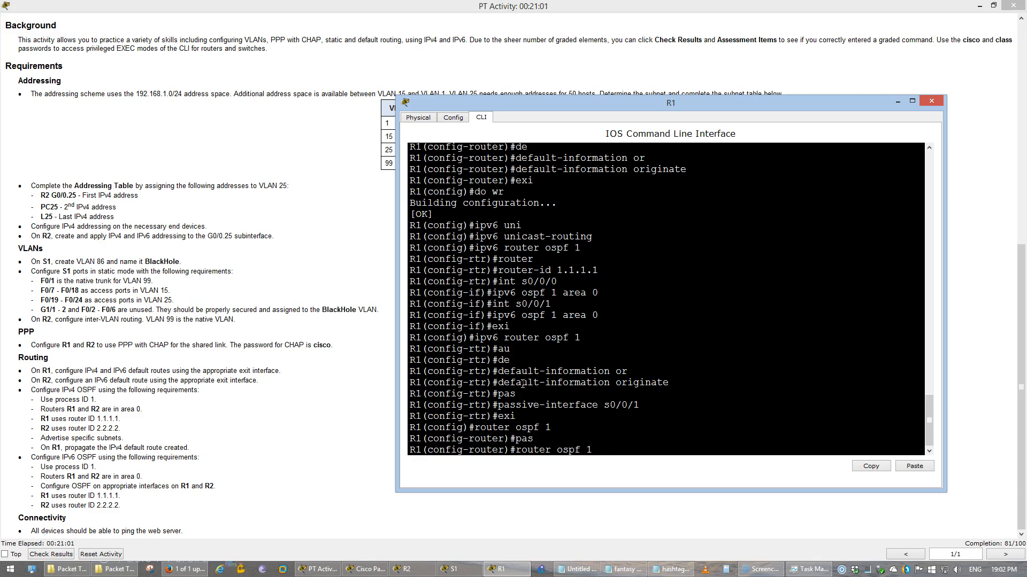
key(Return)
text(ex)
key(Return)
text(do wr)
key(Return)
click(615, 373)
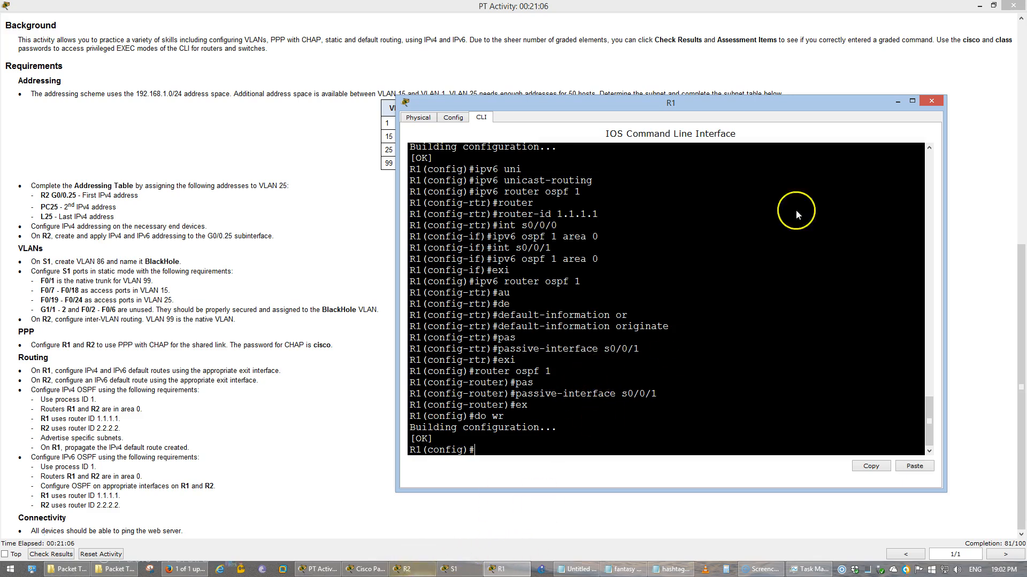
Switch from R1 to R2's CLI and enable IPv6 unicast routing
click(901, 99)
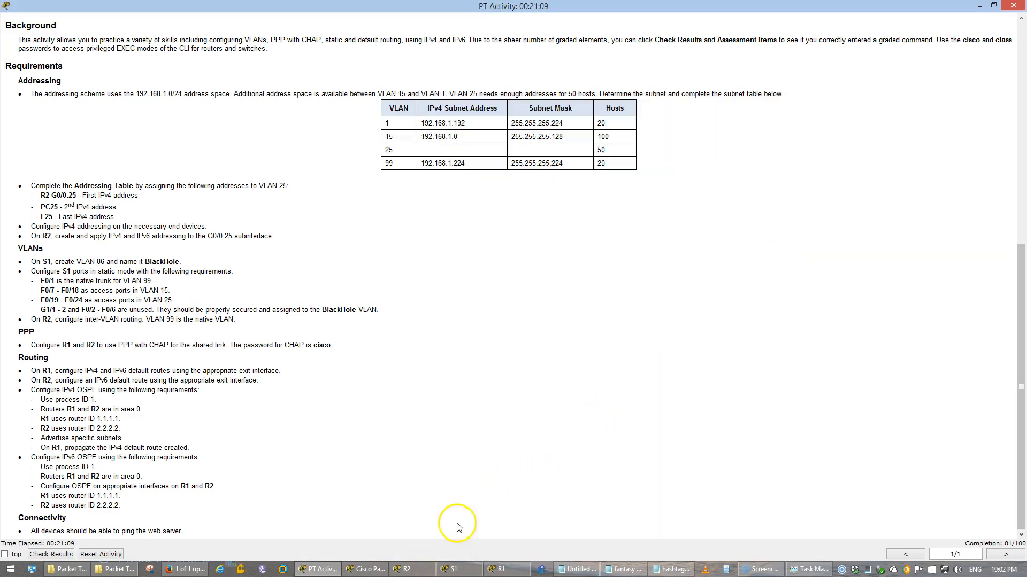
click(421, 569)
click(577, 387)
key(Return)
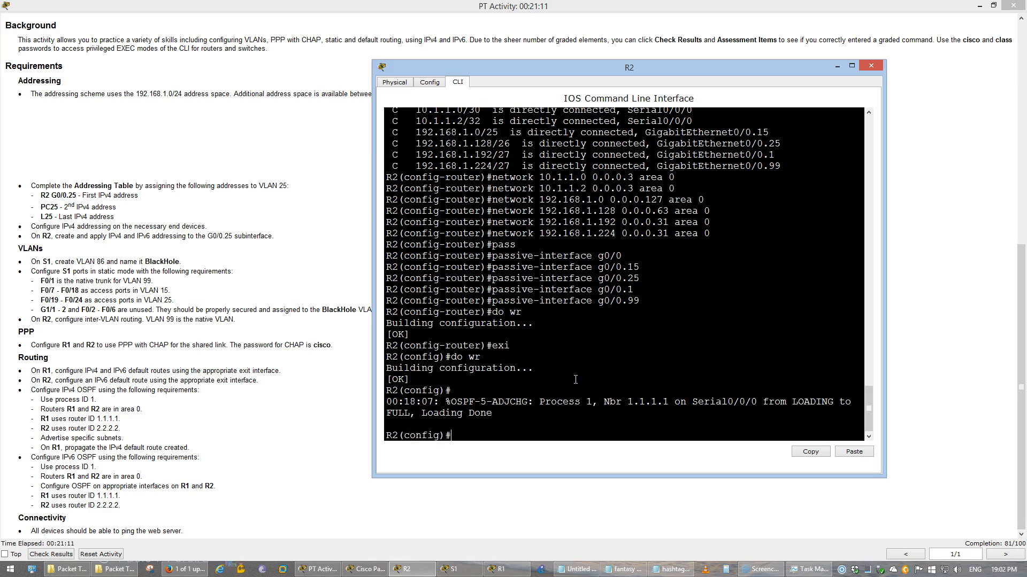
text(ipv6 uni)
key(Tab)
key(Return)
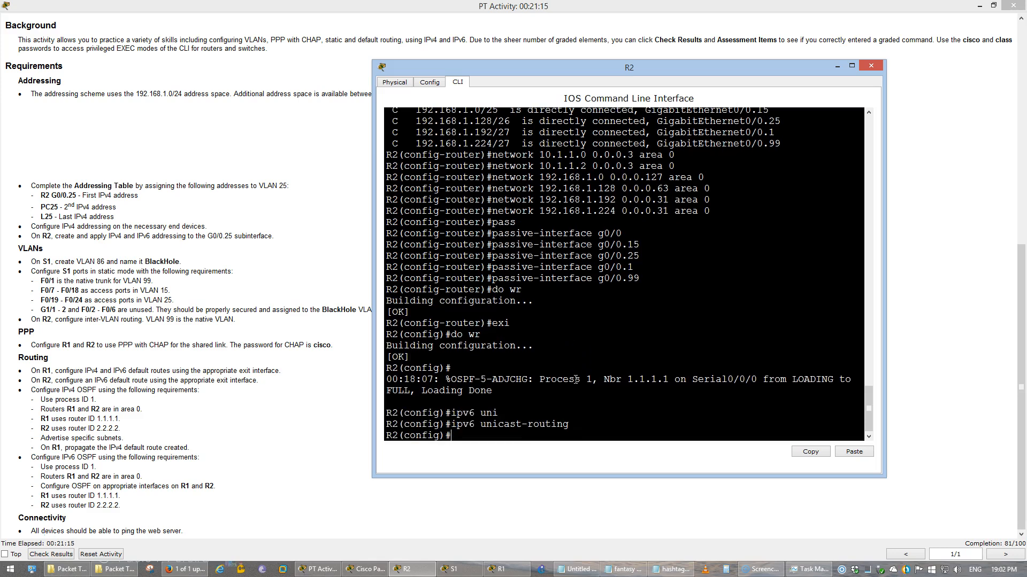
Start IPv6 OSPF process 1 on R2 with router ID 2.2.2.2
text(ipv6 router ospf 1)
key(Return)
text(rout)
key(Tab)
text(2.2.2.2)
key(Return)
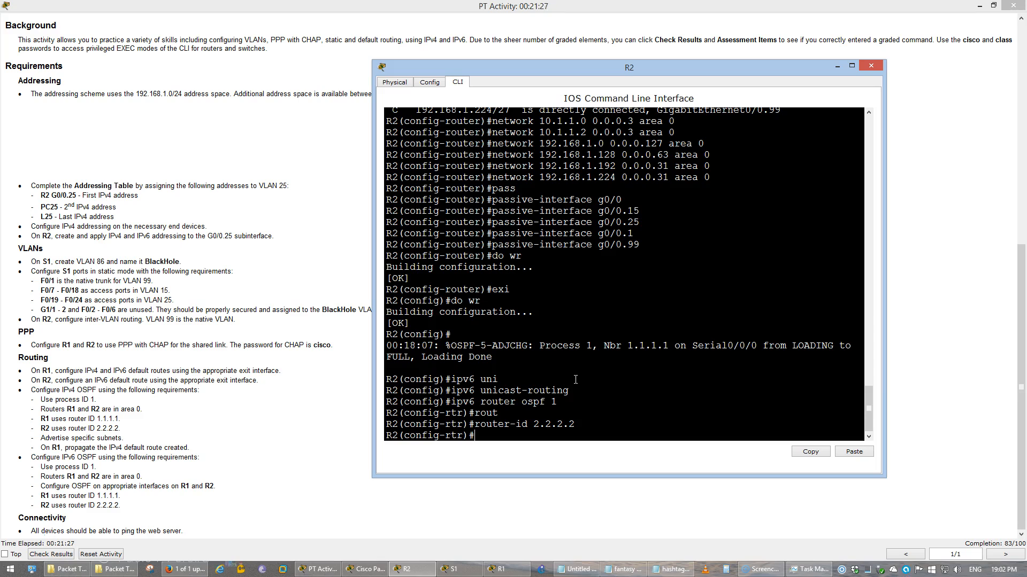
Make g0/0, g0/0.15, g0/0.25, g0/0.1 and g0/0.99 passive interfaces for IPv6 OSPF
text(pas)
key(Tab)
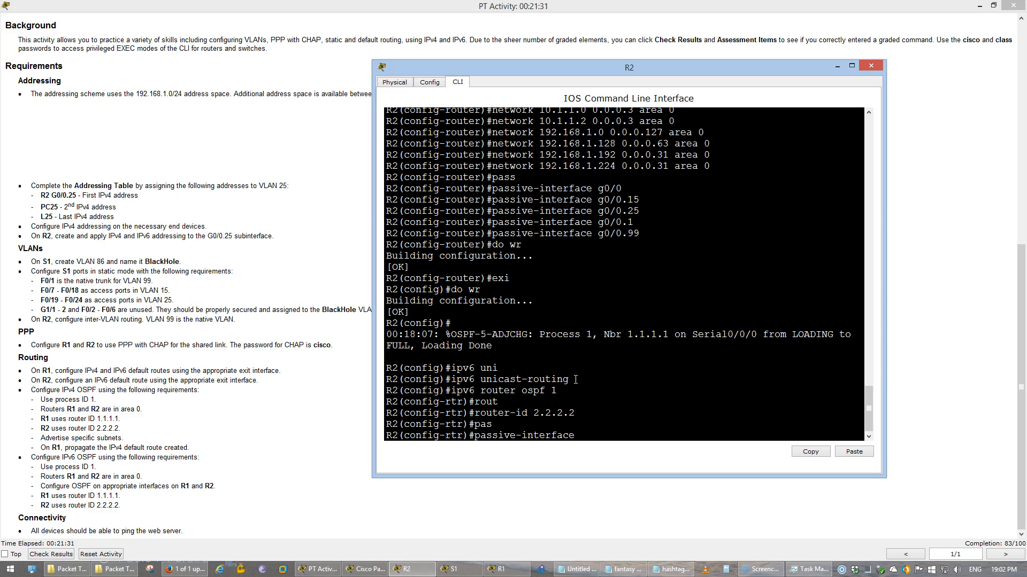
text(g0/0)
key(Return)
key(Up)
text(.10)
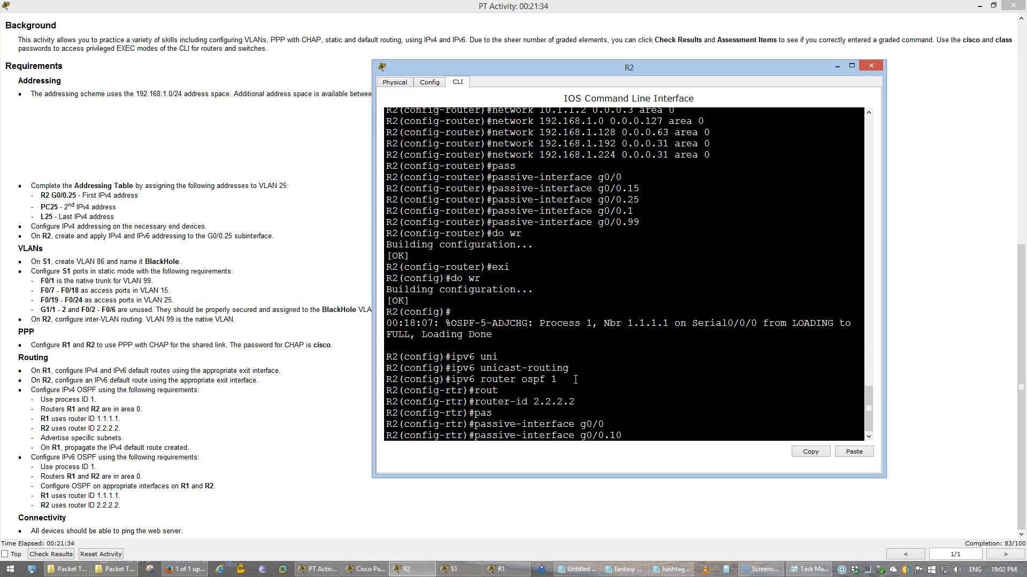
key(BackSpace)
text(5)
key(Return)
key(Up)
key(BackSpace)
key(BackSpace)
text(25)
key(Return)
key(Up)
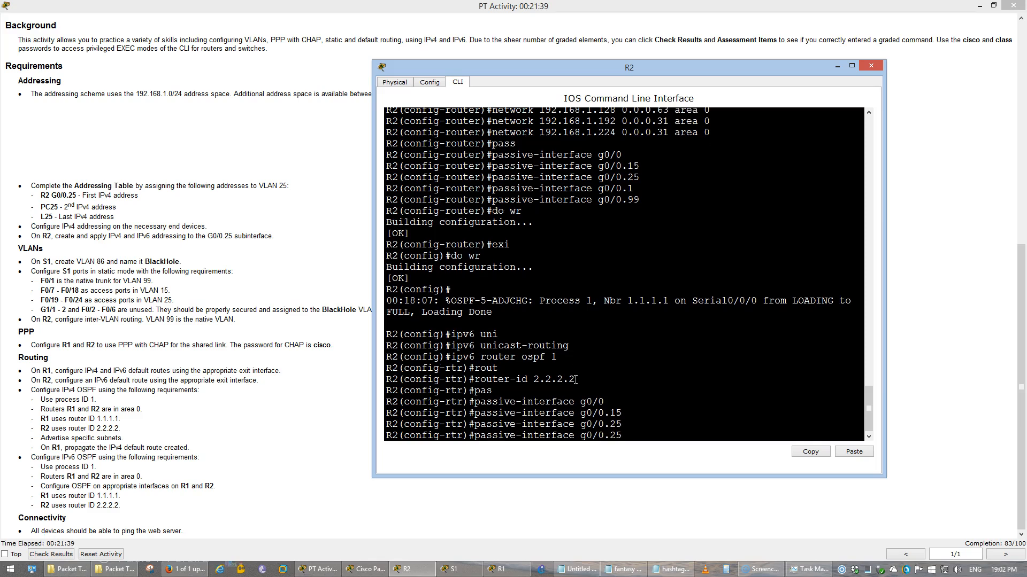
text(1)
key(Return)
key(Up)
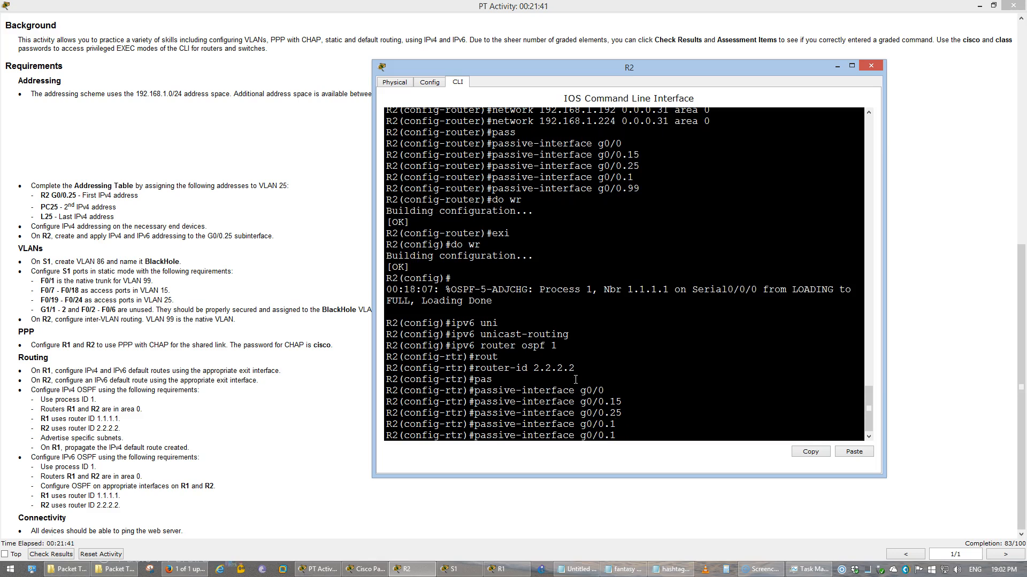
text(99)
key(Return)
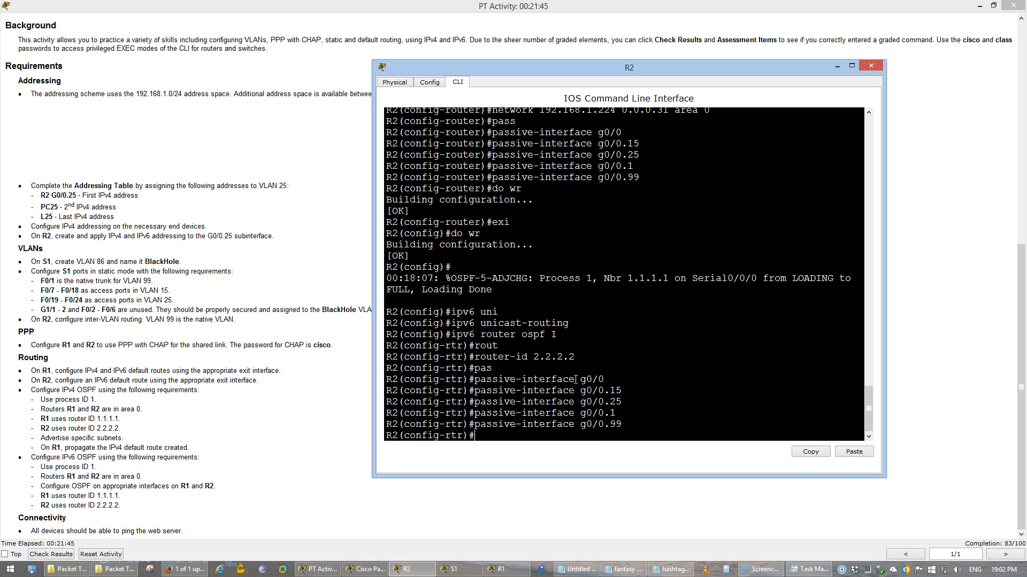
Leave IPv6 OSPF configuration and begin the 'do show ip int brief' command
text(exi)
key(Return)
text(do show ip int b)
key(BackSpace)
key(BackSpace)
key(BackSpace)
key(BackSpace)
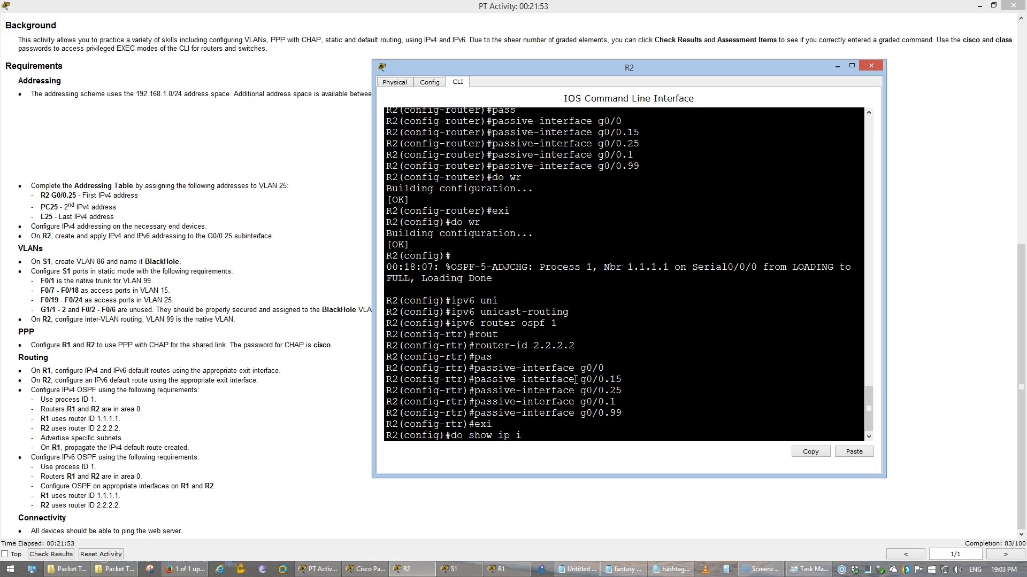
List R2's interfaces with 'do show ip int brief' and try 'ipv6 ospf 1 area 0' on g0/0
text(nt brief)
key(Return)
text(int g0/0)
key(Return)
text(ipv6 router)
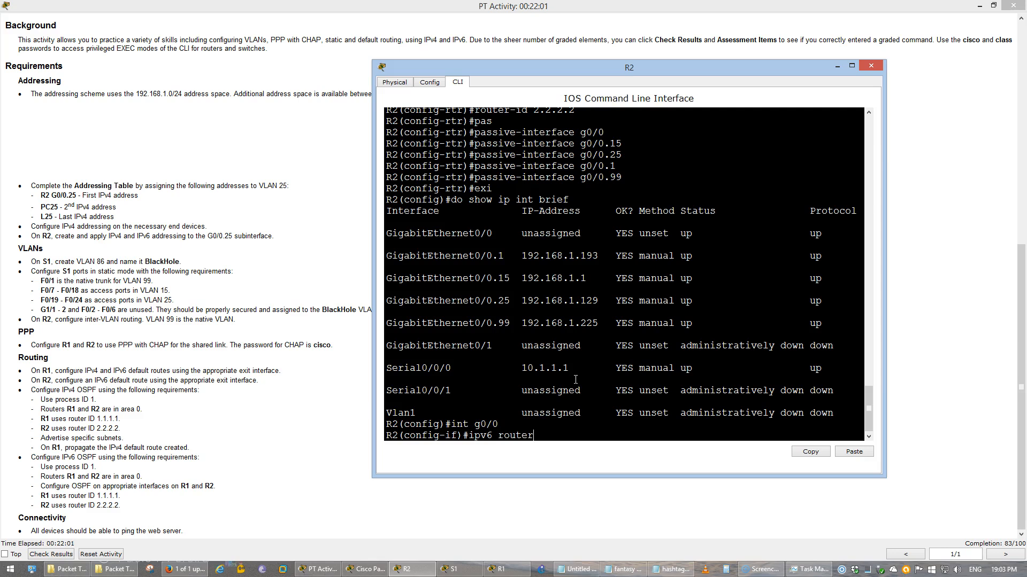
key(BackSpace)
key(BackSpace)
key(BackSpace)
key(BackSpace)
key(BackSpace)
text(ospf 1 area 0)
key(Return)
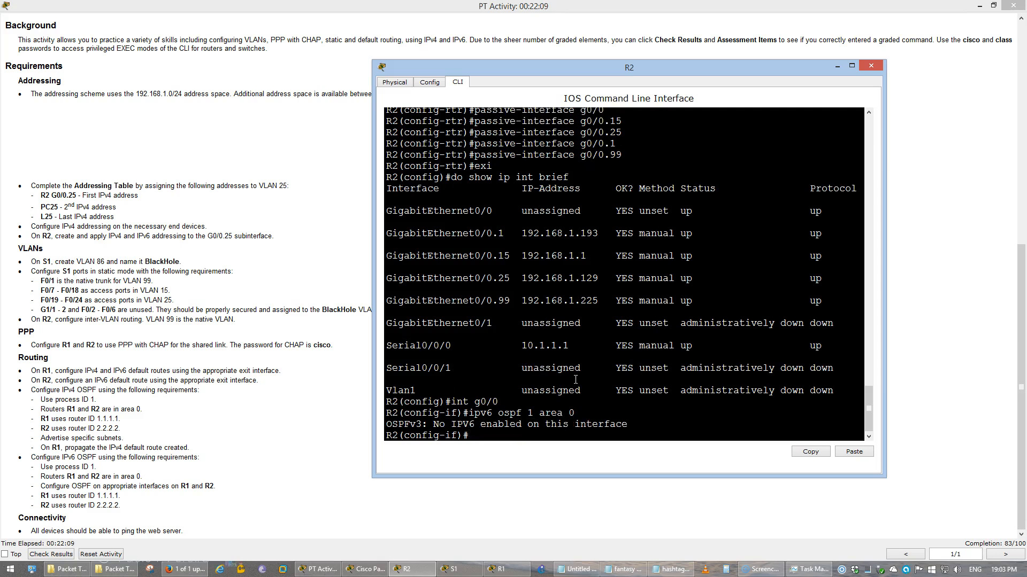
Add subinterfaces g0/0.1 and g0/0.15 to IPv6 OSPF 1 area 0
key(Up)
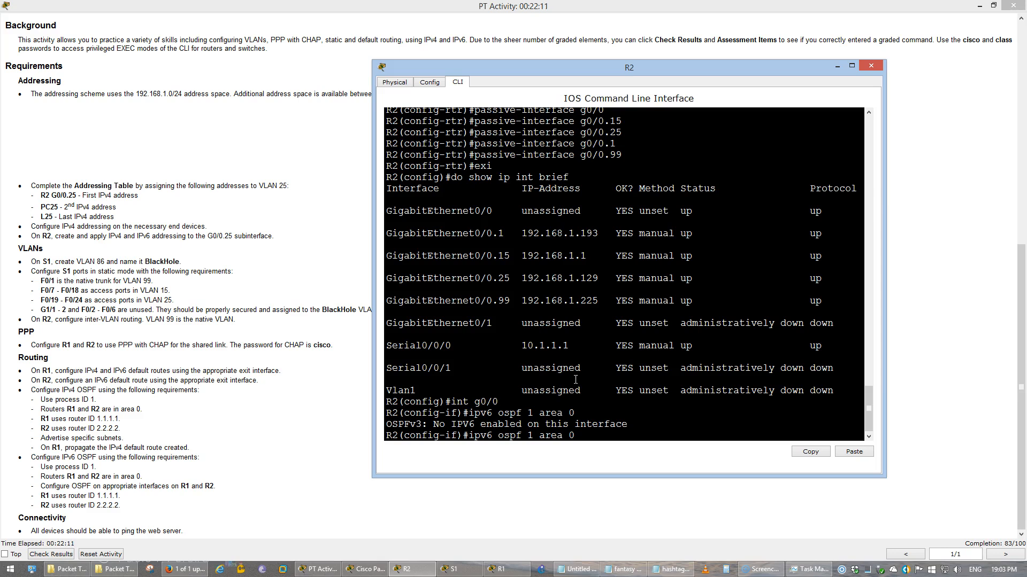
key(Up)
text(.1)
key(Return)
key(Up)
key(Up)
key(Return)
key(Up)
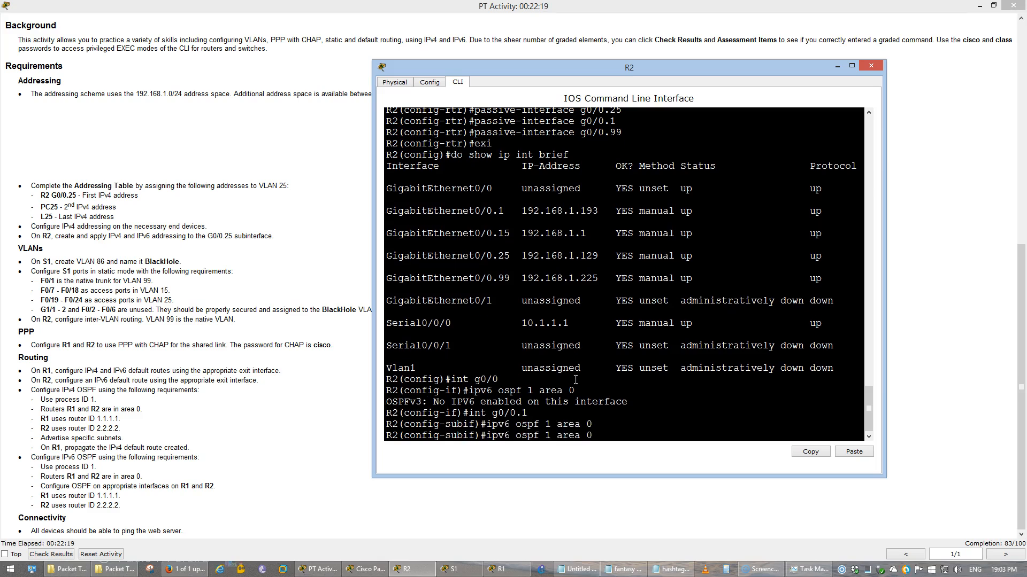
key(Up)
text(5)
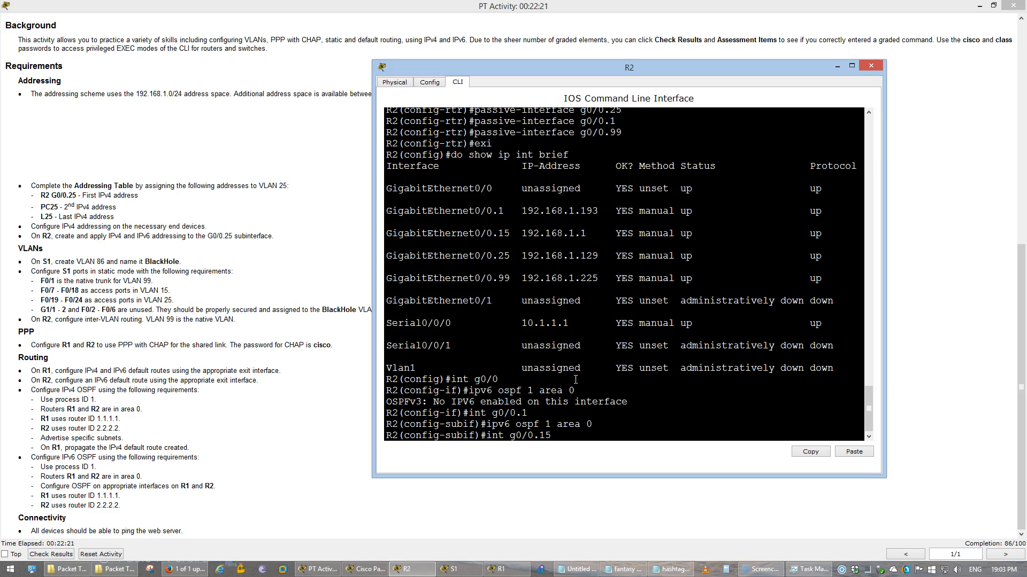
key(Return)
Add subinterfaces g0/0.25 and g0/0.99 to IPv6 OSPF 1 area 0
key(Up)
key(Up)
key(Return)
key(Up)
key(Up)
key(BackSpace)
text(2)
key(Return)
key(Up)
key(Up)
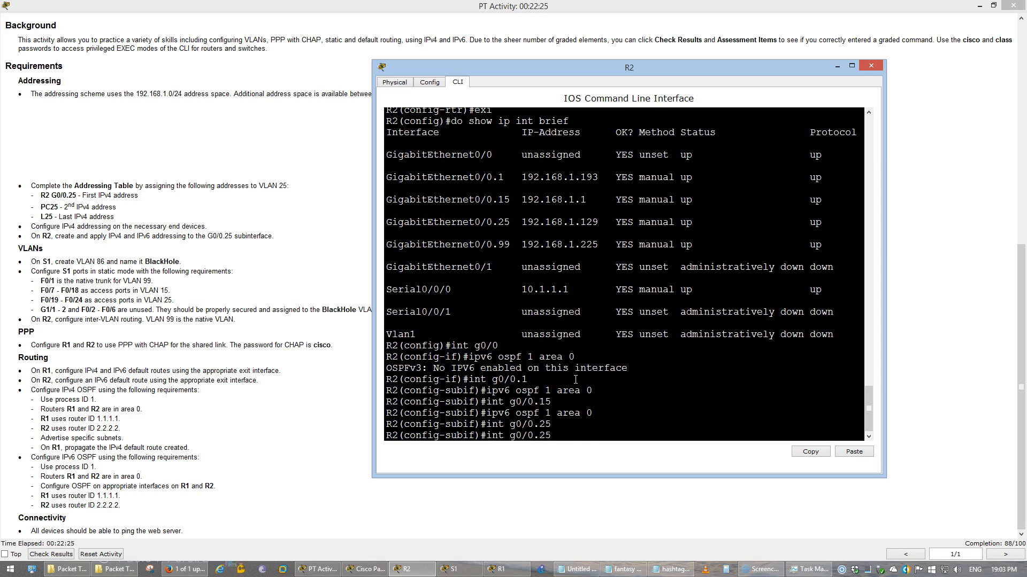
key(Return)
key(Up)
key(Up)
key(BackSpace)
key(BackSpace)
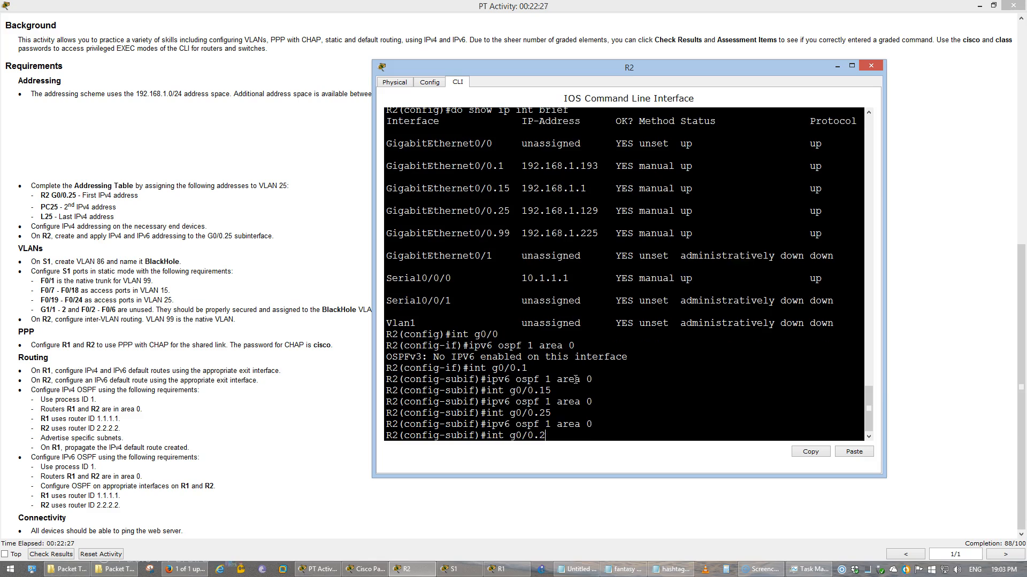
text(99)
key(Return)
key(Up)
key(Up)
key(Return)
Add s0/0/0 to IPv6 OSPF 1 area 0, then save with 'do wr'
text(int s0/0/0)
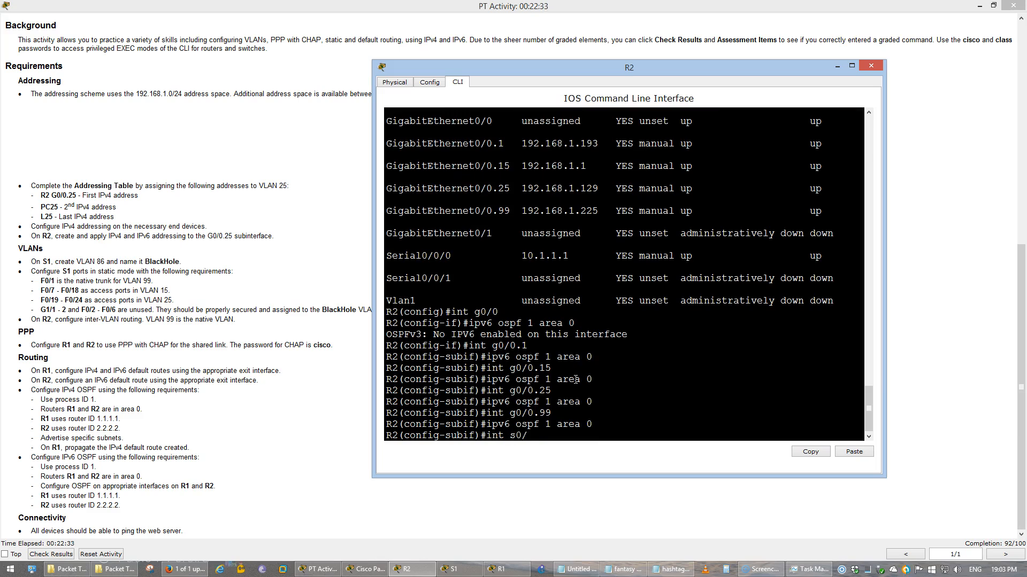
key(Return)
key(Up)
key(Up)
key(Return)
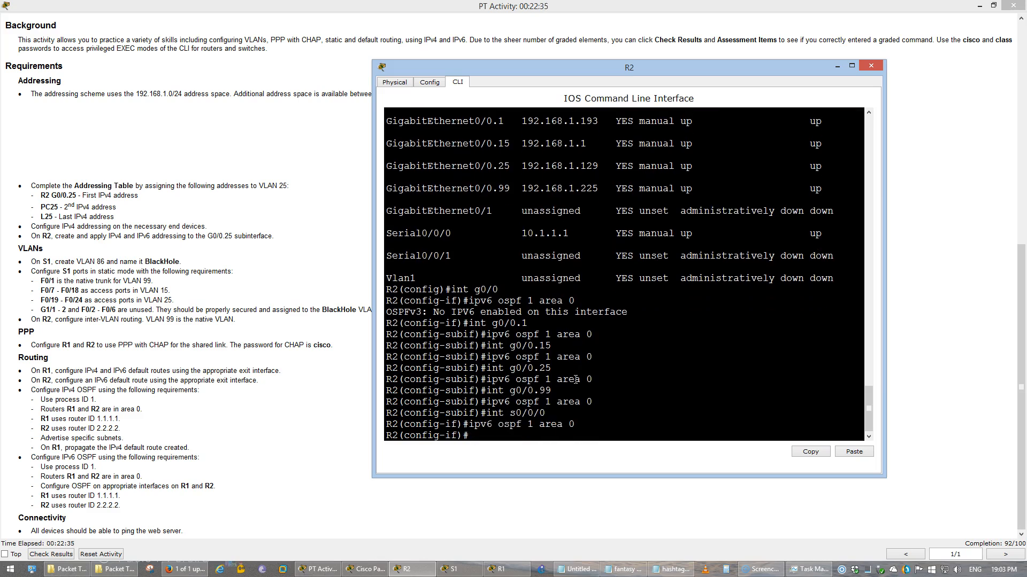
text(exi)
key(Return)
text(do wr)
key(Return)
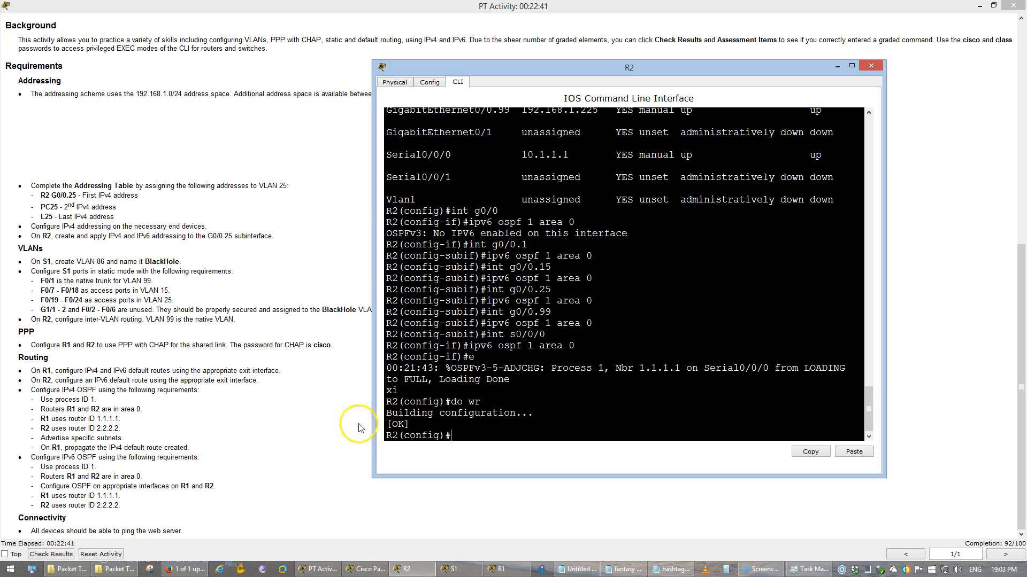
Check the activity results and list the Assessment Items with full component names
click(212, 424)
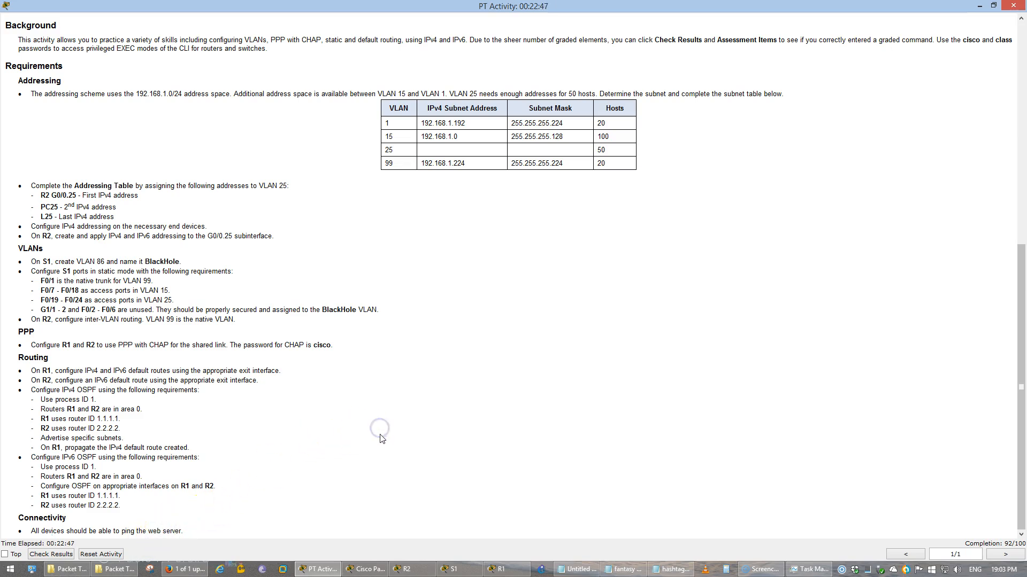
click(51, 554)
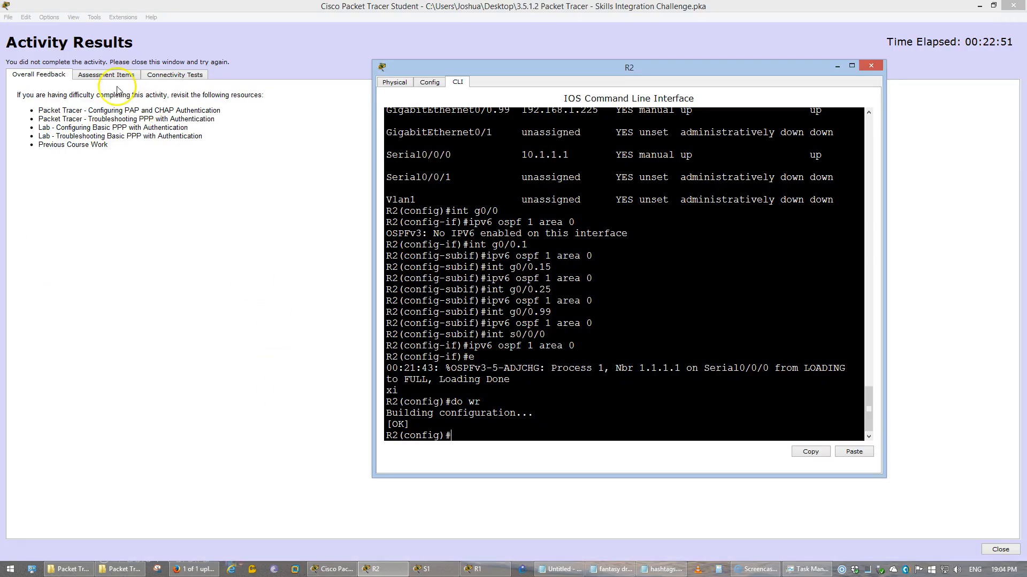
click(101, 76)
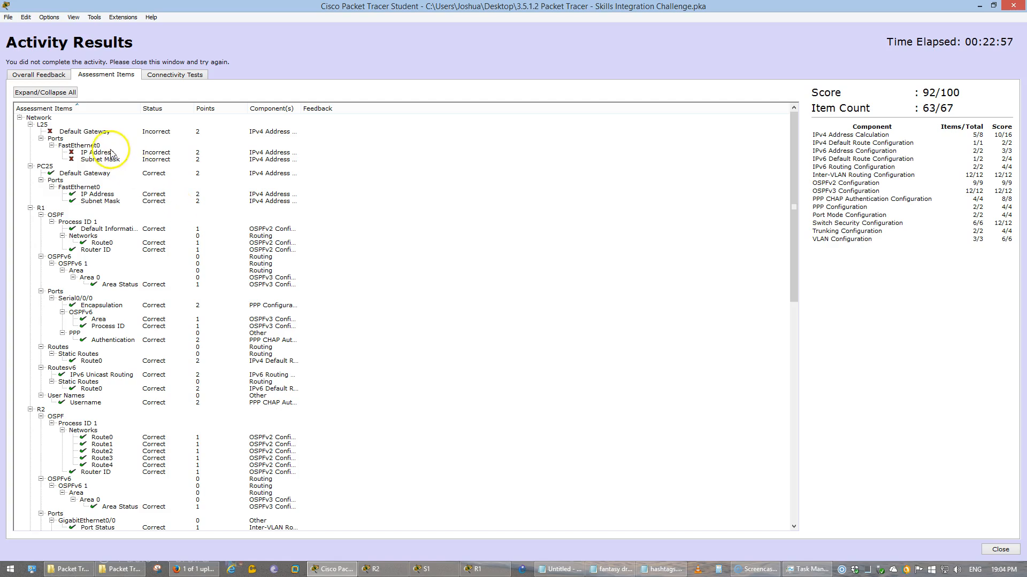
click(157, 242)
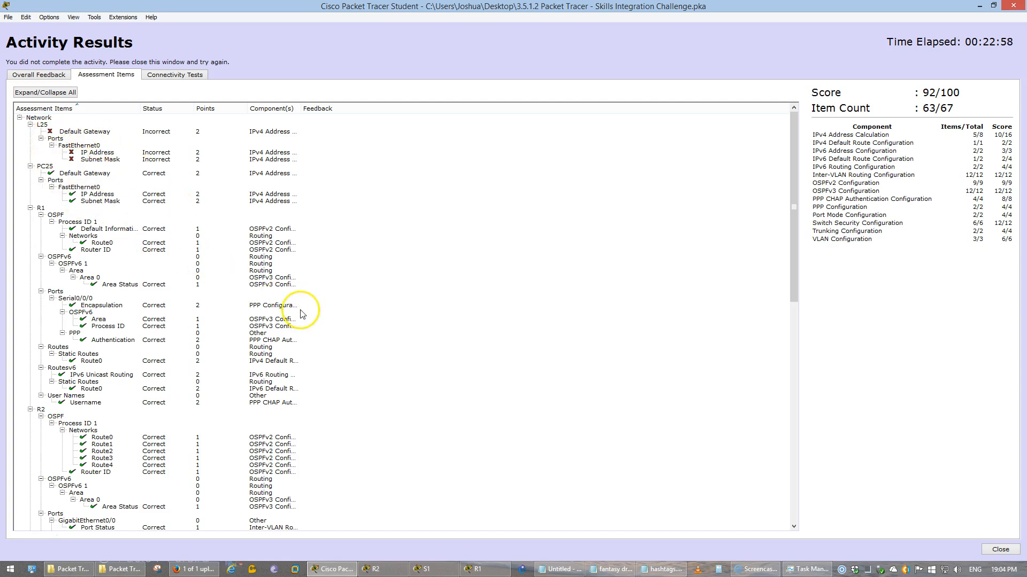
scroll(299, 310, down, 15)
scroll(303, 312, down, 6)
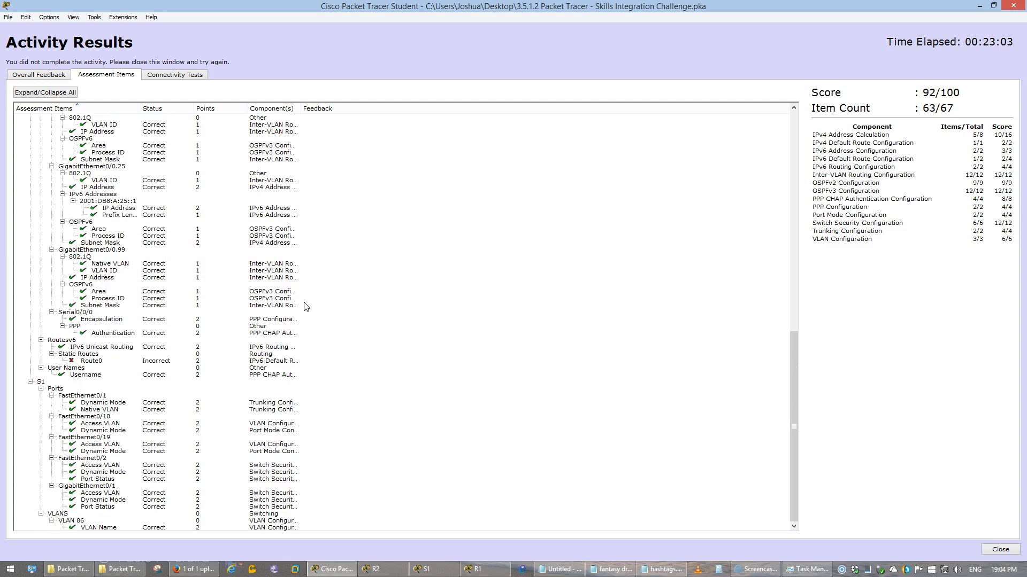
double_click(300, 108)
click(187, 275)
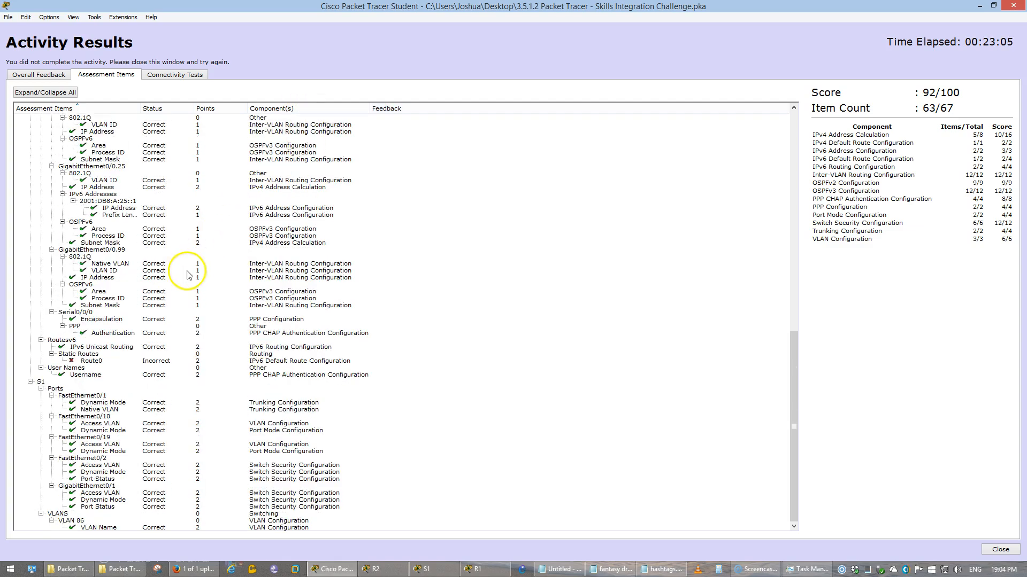
scroll(188, 270, up, 20)
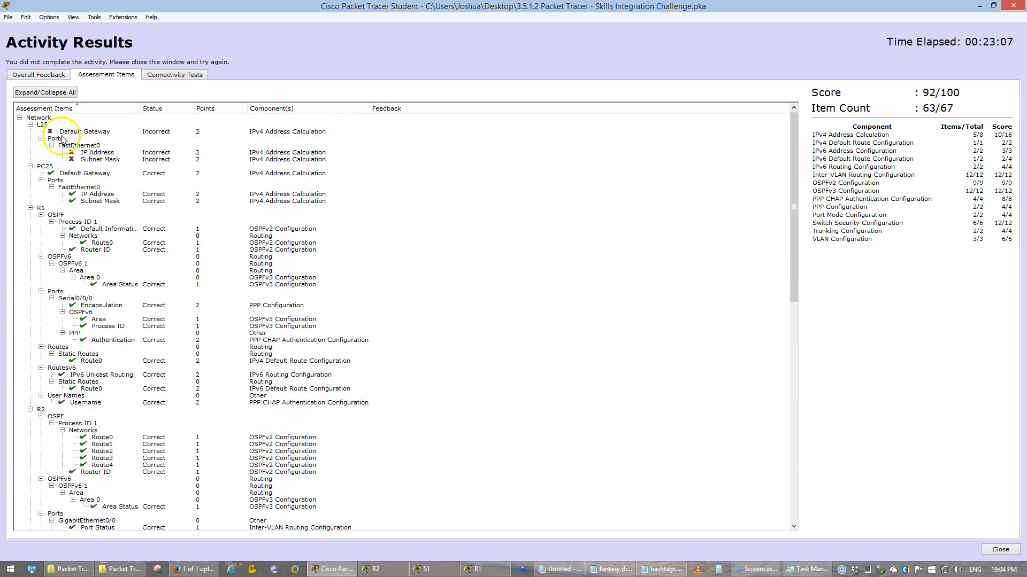
Inspect the incorrect L25 items and R2's incorrect Routesv6 static Route0
click(58, 125)
scroll(159, 161, down, 1)
scroll(160, 160, up, 1)
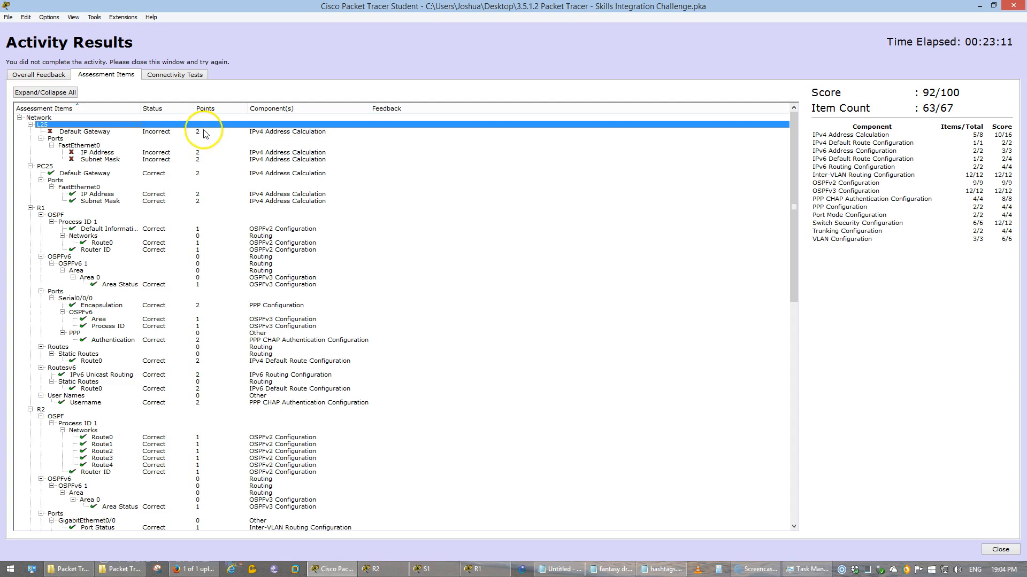
scroll(206, 192, down, 20)
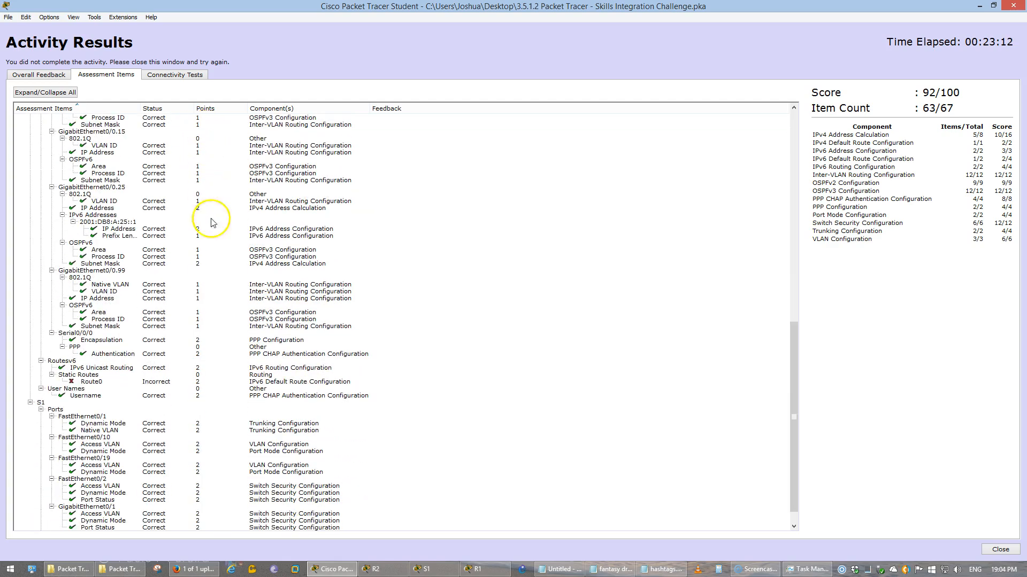
scroll(94, 444, down, 1)
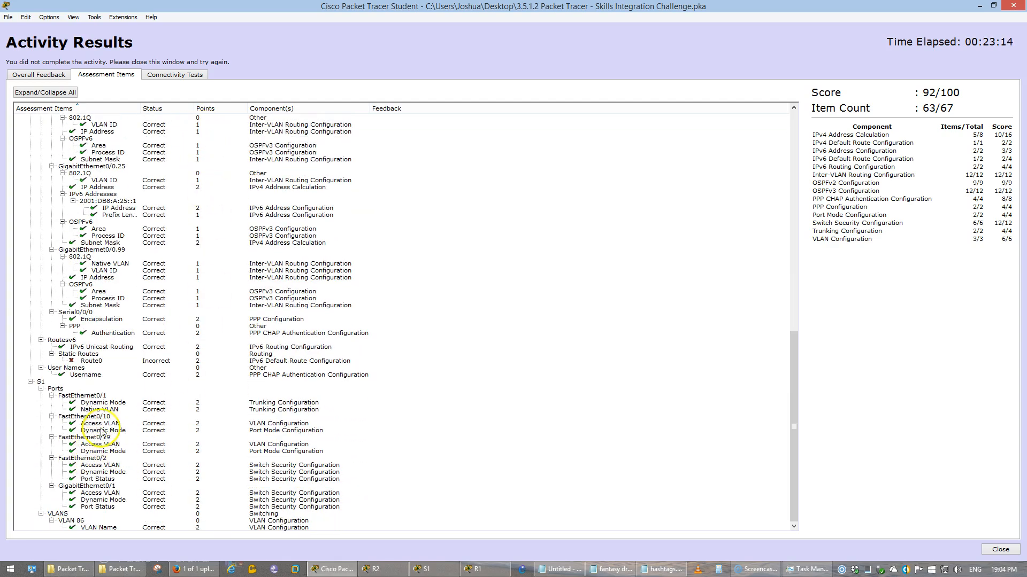
click(93, 362)
scroll(114, 363, up, 4)
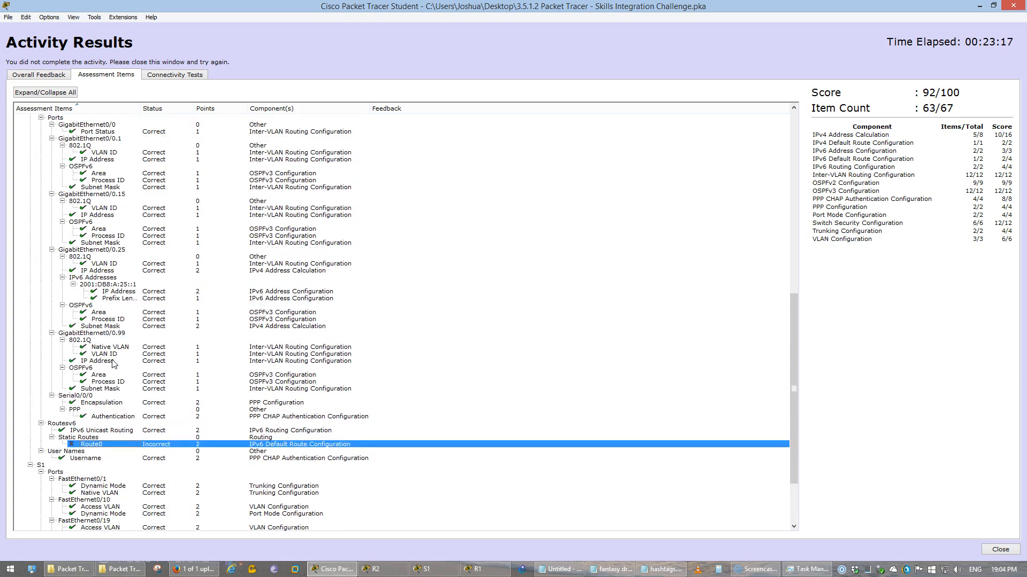
scroll(114, 364, up, 4)
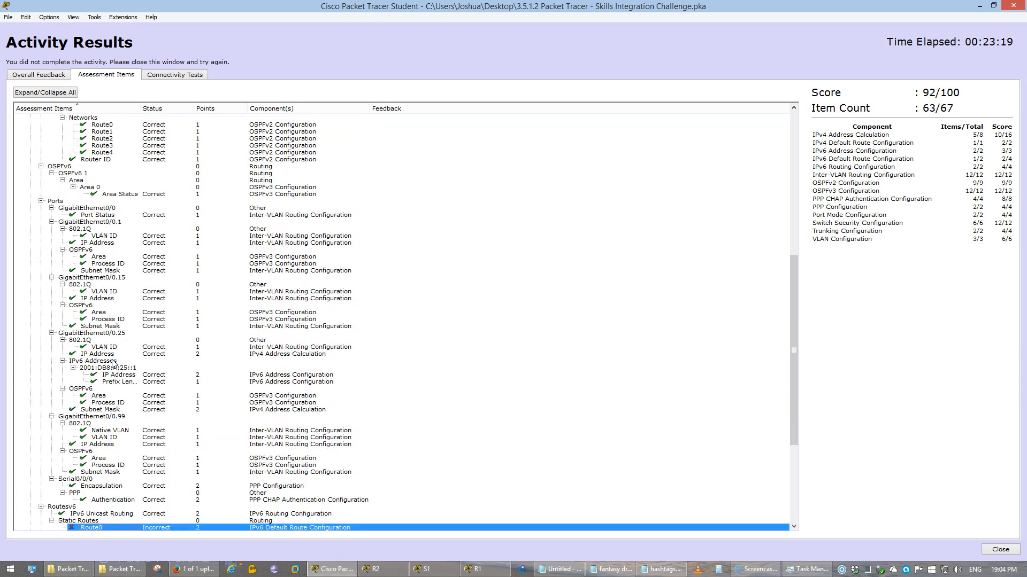
scroll(114, 364, up, 8)
scroll(113, 364, down, 13)
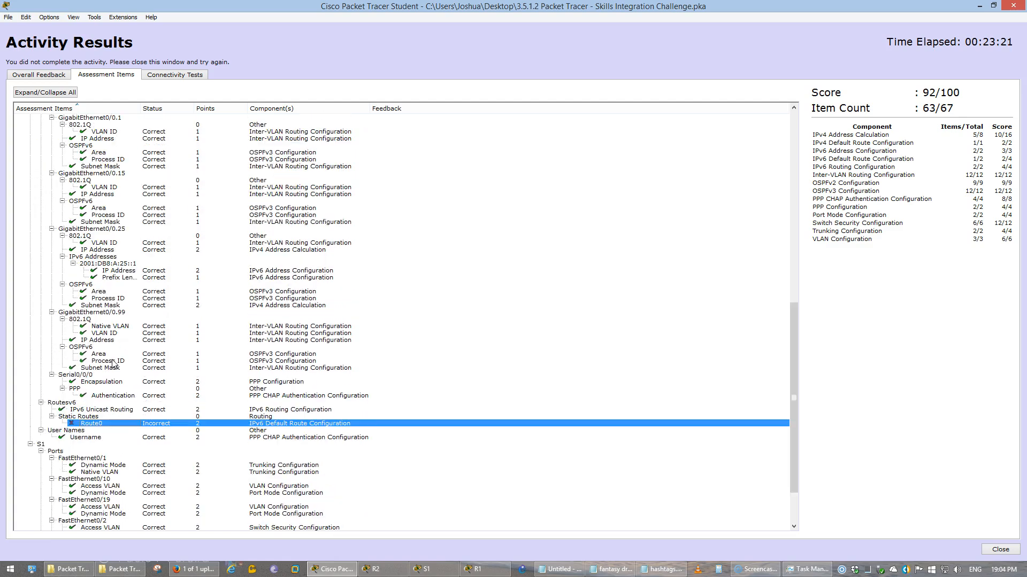
scroll(114, 364, down, 1)
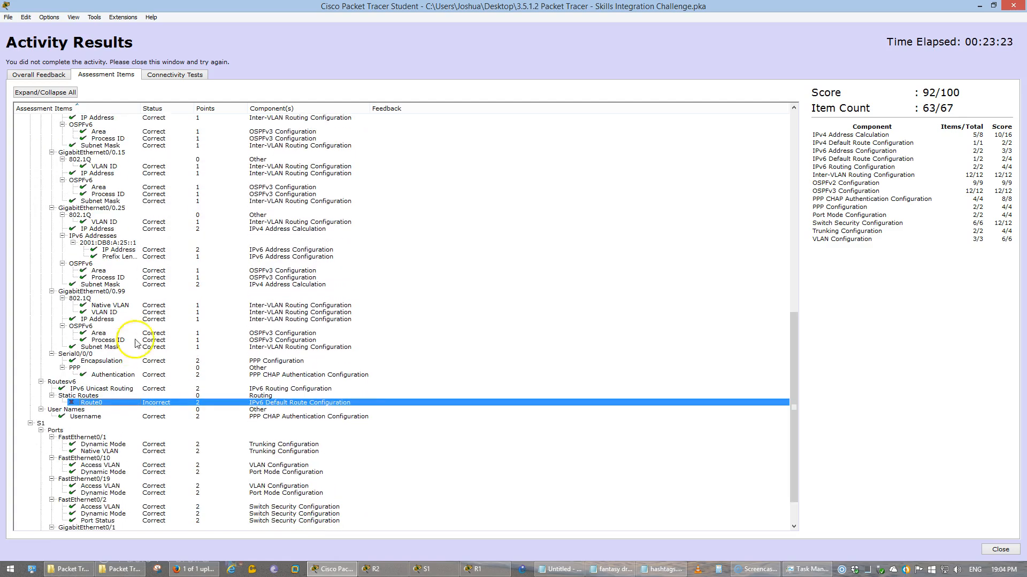
Close the results and page through R2's 'do show run' output to the router ospf section
click(1012, 8)
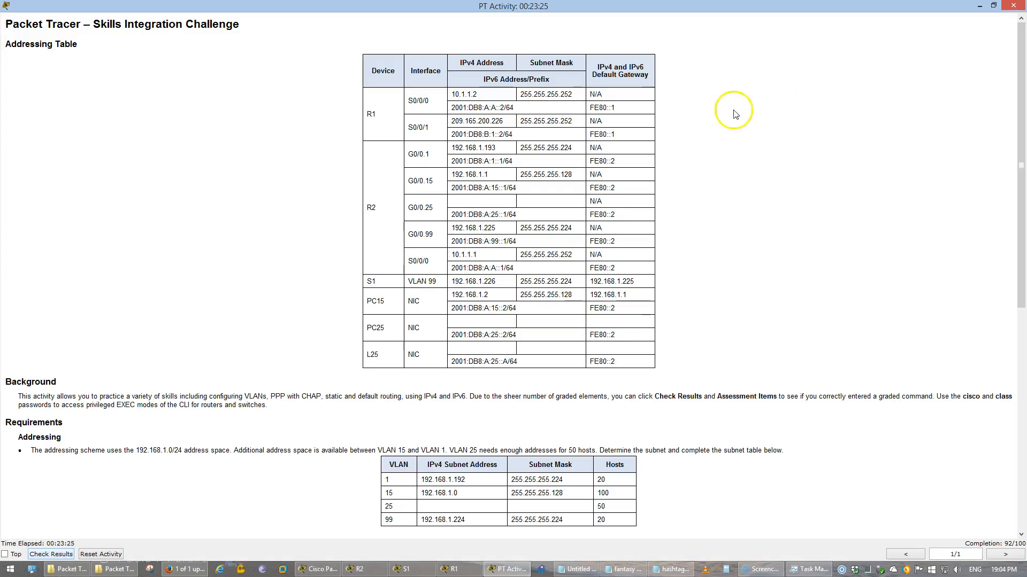
click(993, 5)
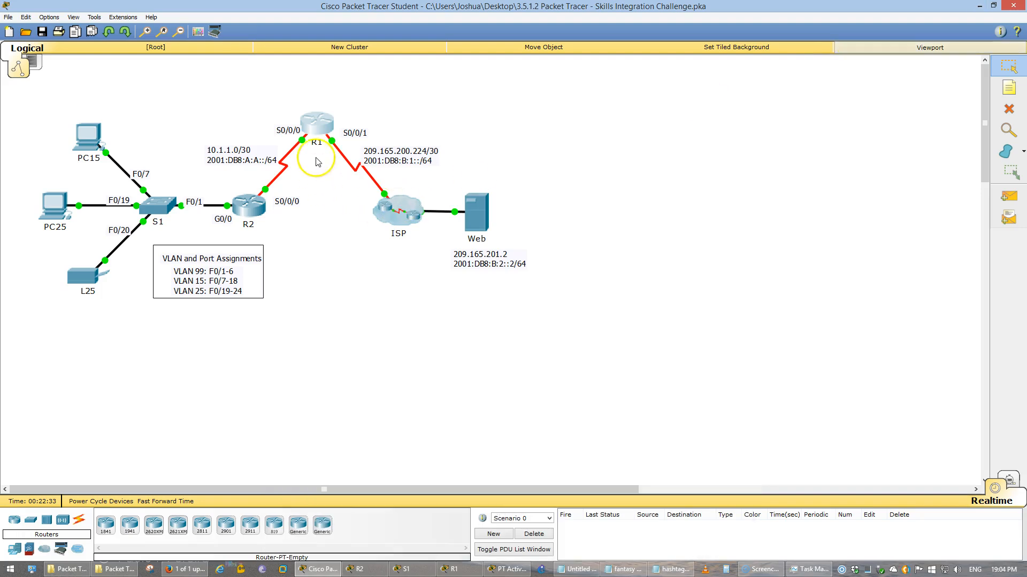
click(250, 205)
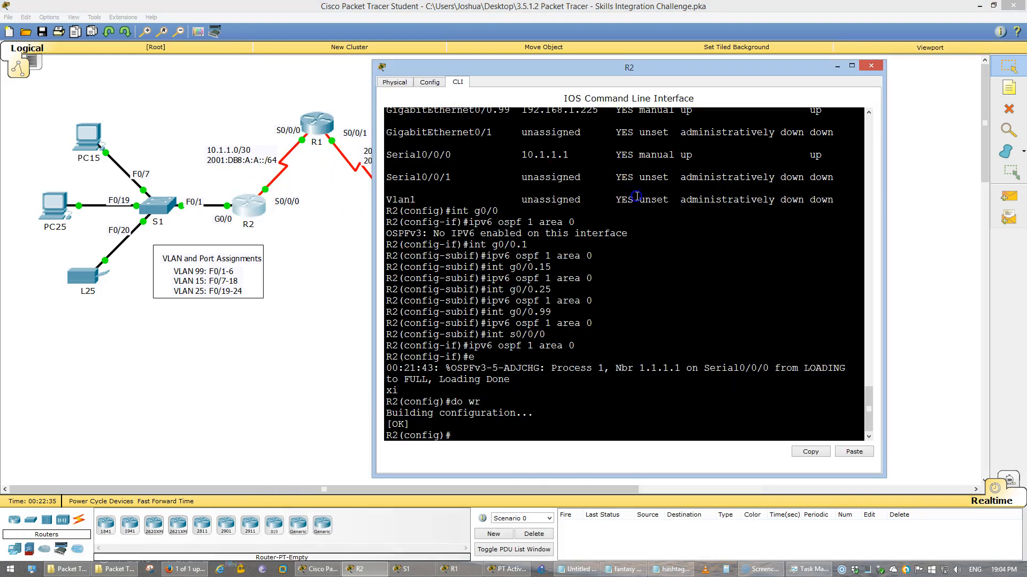
text(do show run)
key(Return)
key(space)
key(space)
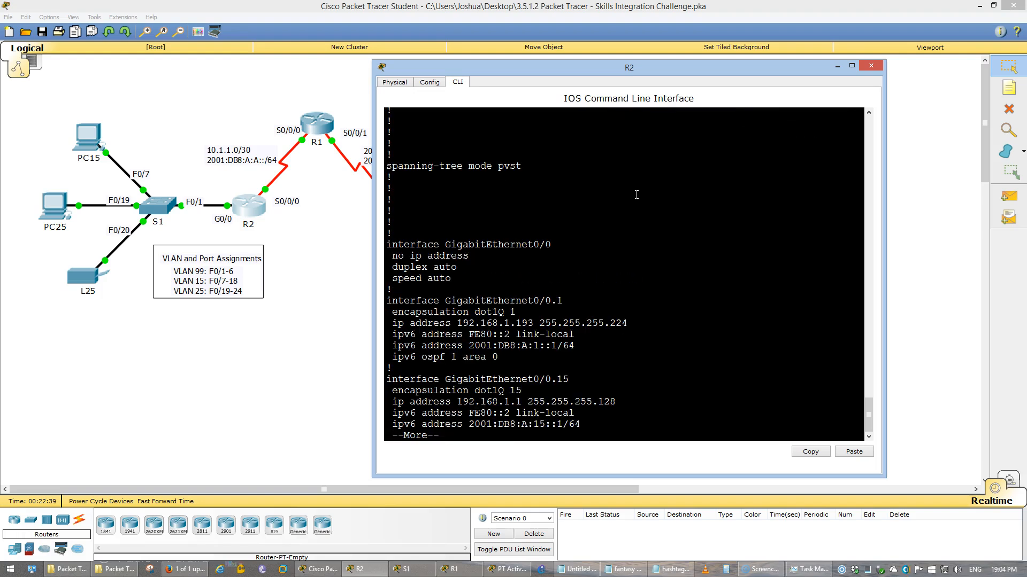
key(space)
key(space)
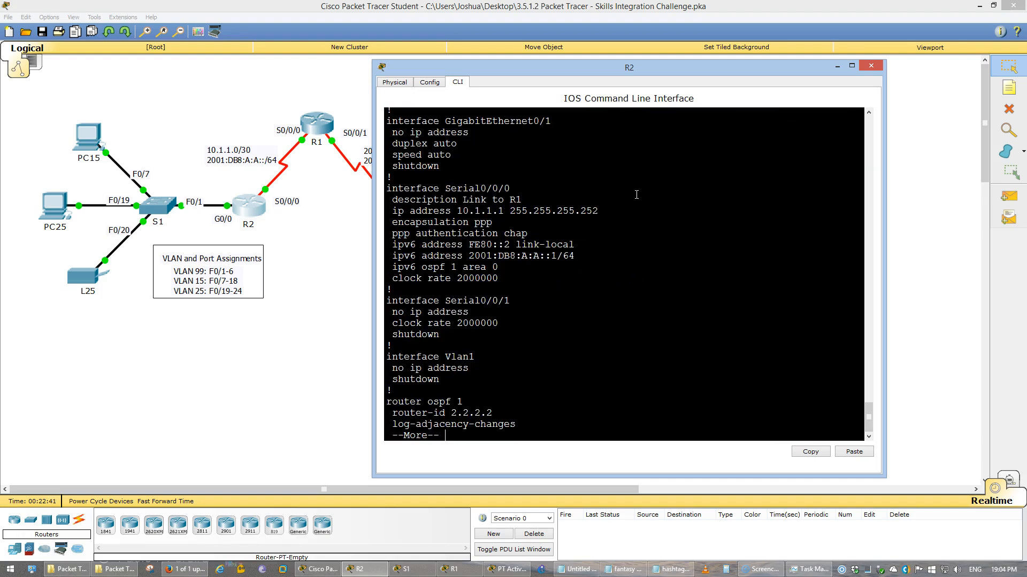
key(space)
key(space)
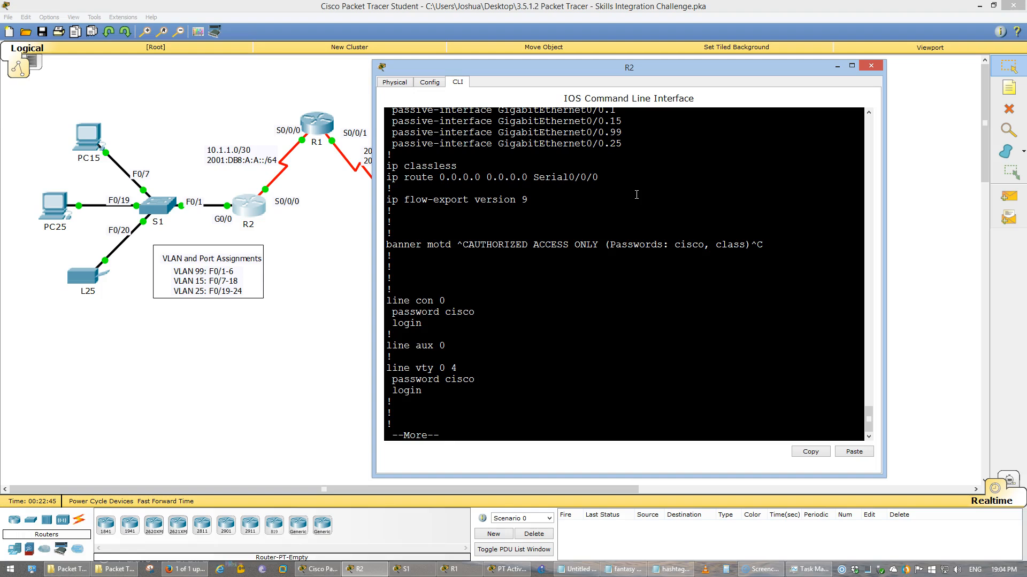
Highlight the R2 IPv6 default route requirement in the activity instructions, then close them
click(363, 570)
mouse_move(330, 572)
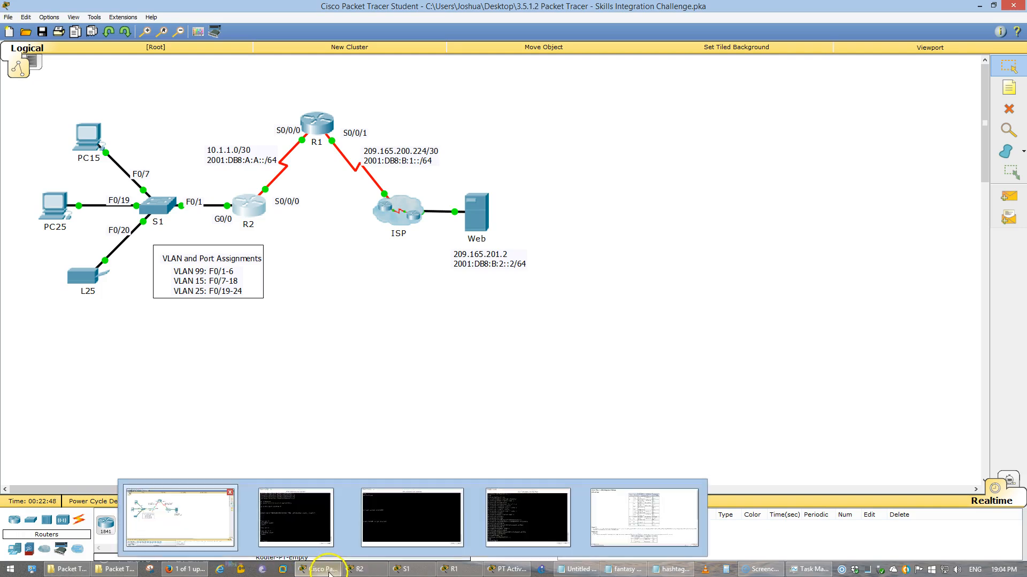
click(509, 570)
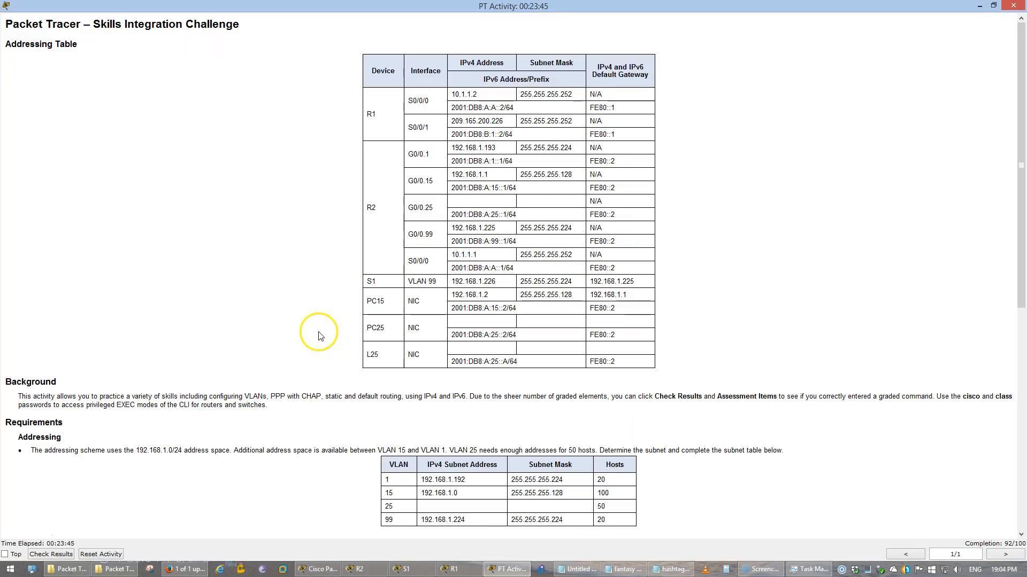
scroll(320, 336, down, 5)
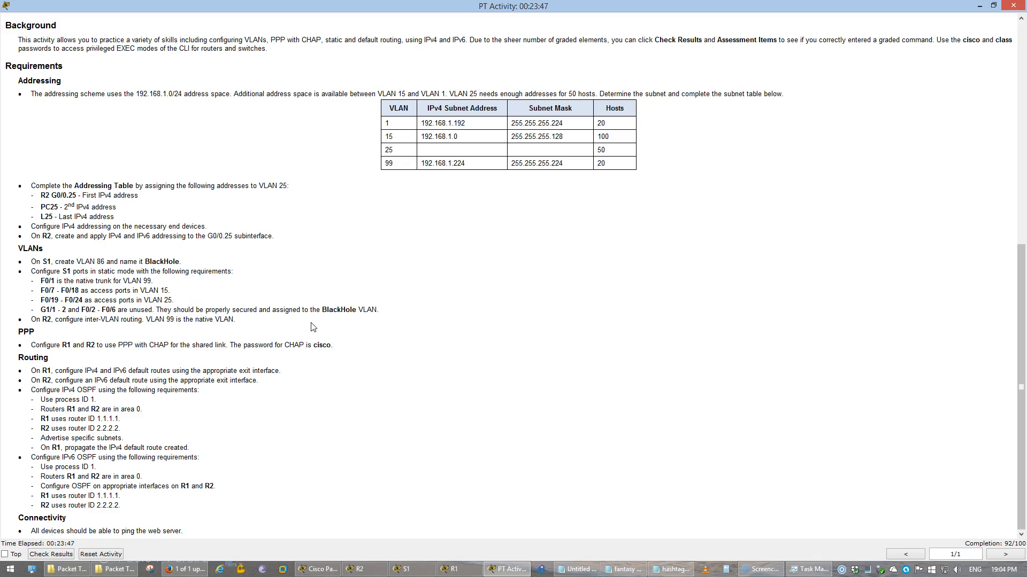
drag(180, 381, 220, 381)
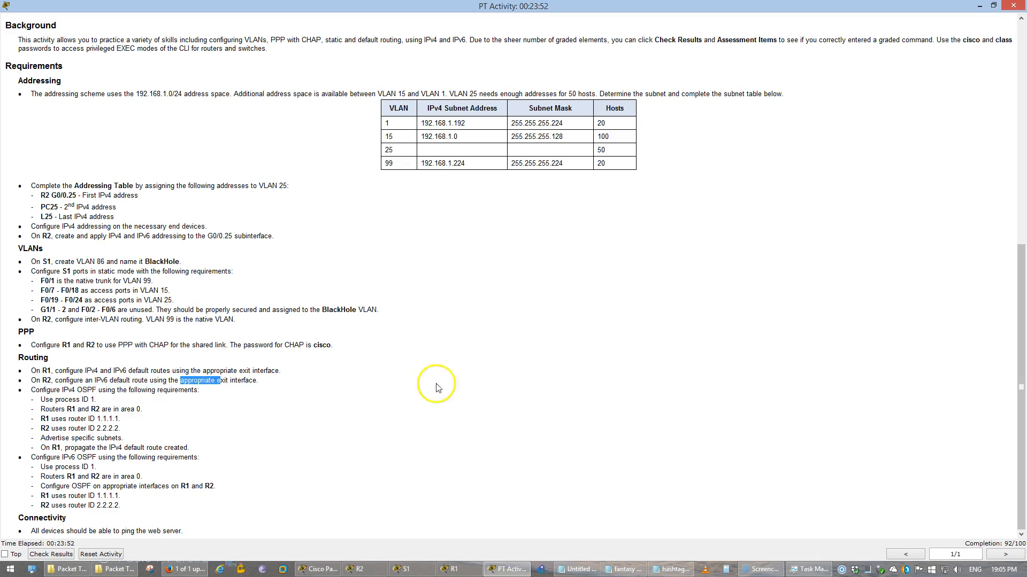
click(1007, 8)
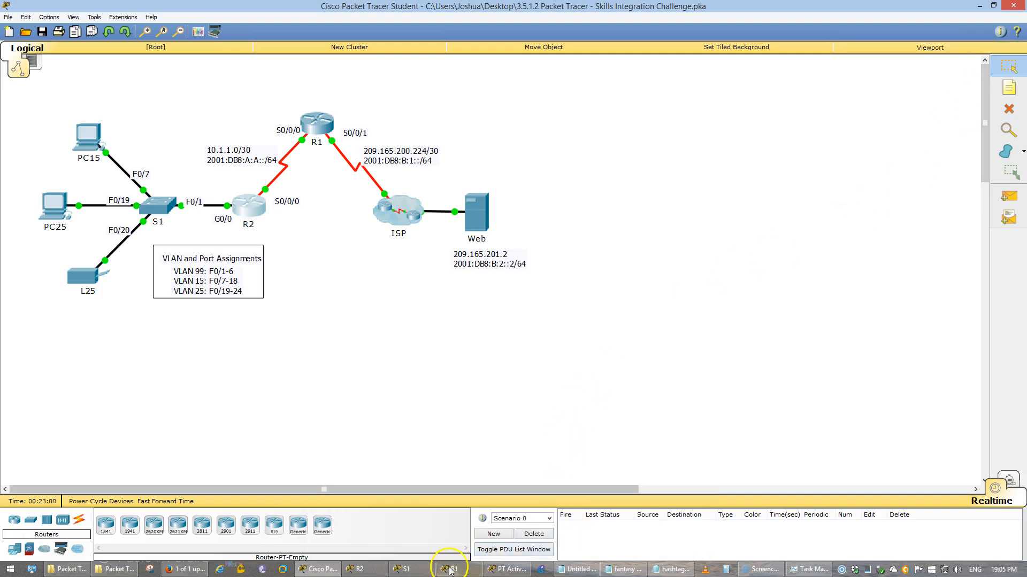
Replace R2's IPv4 default route 0.0.0.0/0 with an IPv6 ::/0 route via Serial0/0/0 and save
click(359, 568)
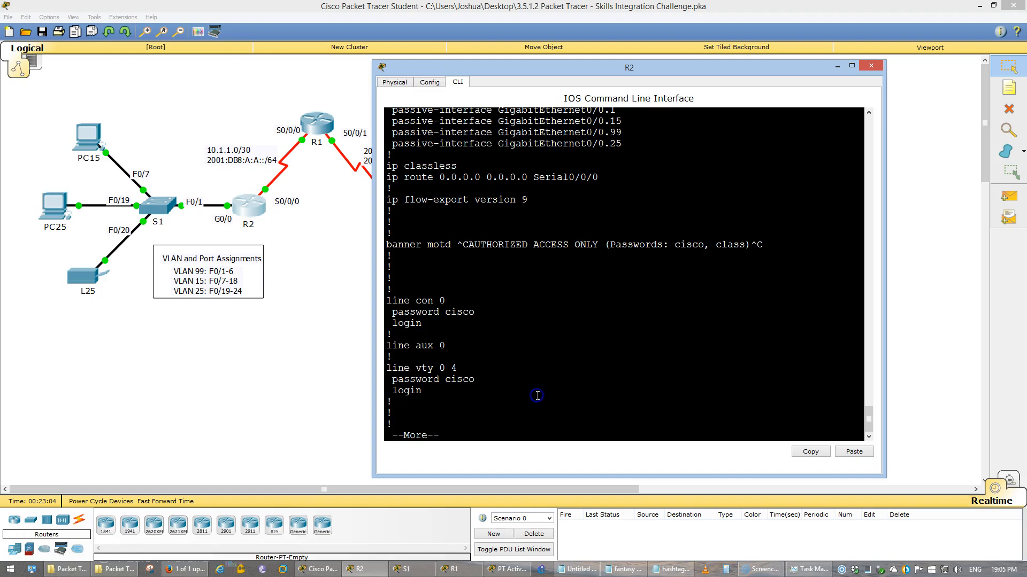
text(q)
text(no)
text( ip route 0.0.0.0)
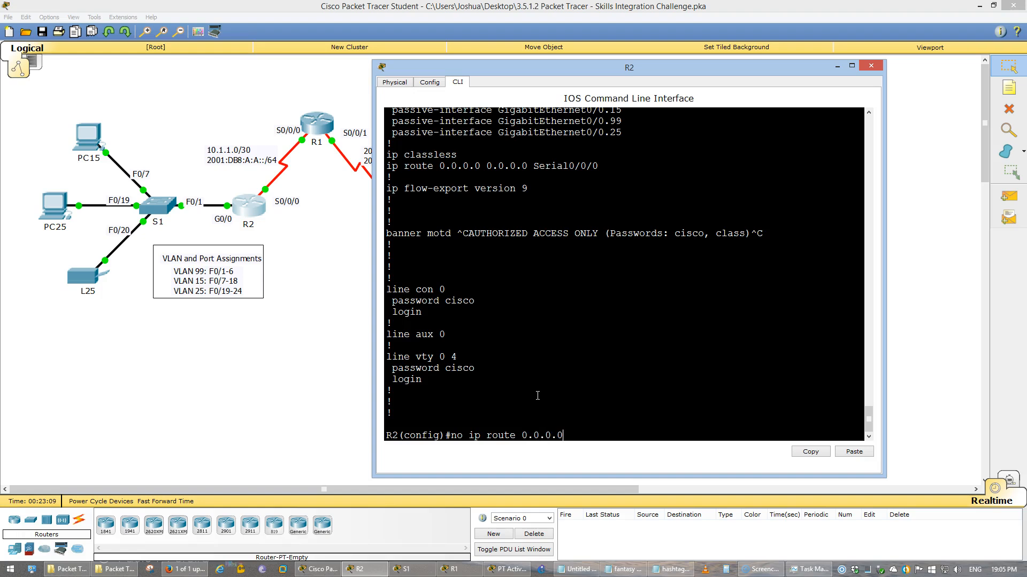
text( 0.0.0.0 s0/0/0)
key(Return)
text(ipv6 route 0::0/0 s)
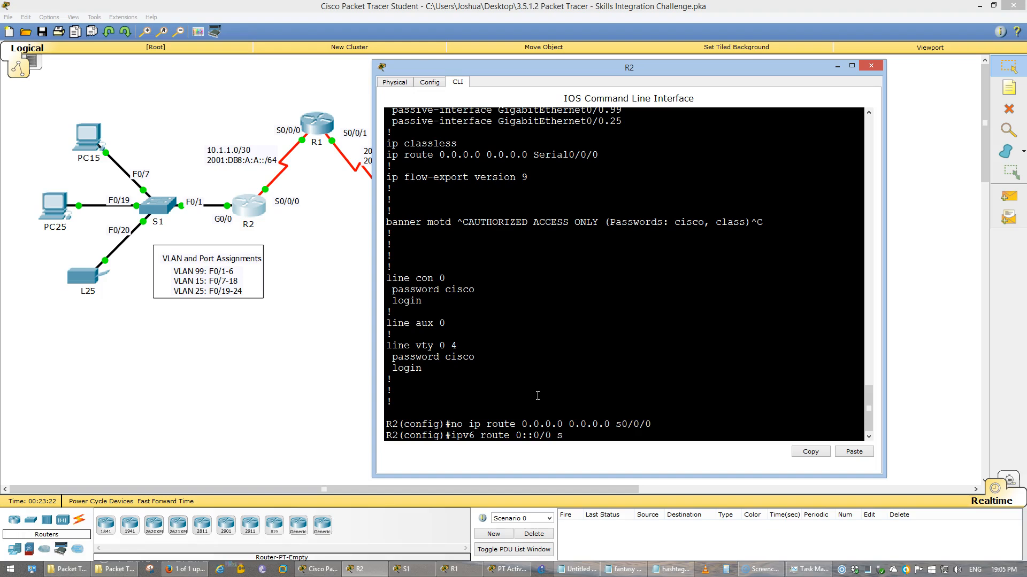
key(Return)
text(do wr)
key(Return)
Review R2's running configuration and highlight the new IPv6 default route line
text(do show run)
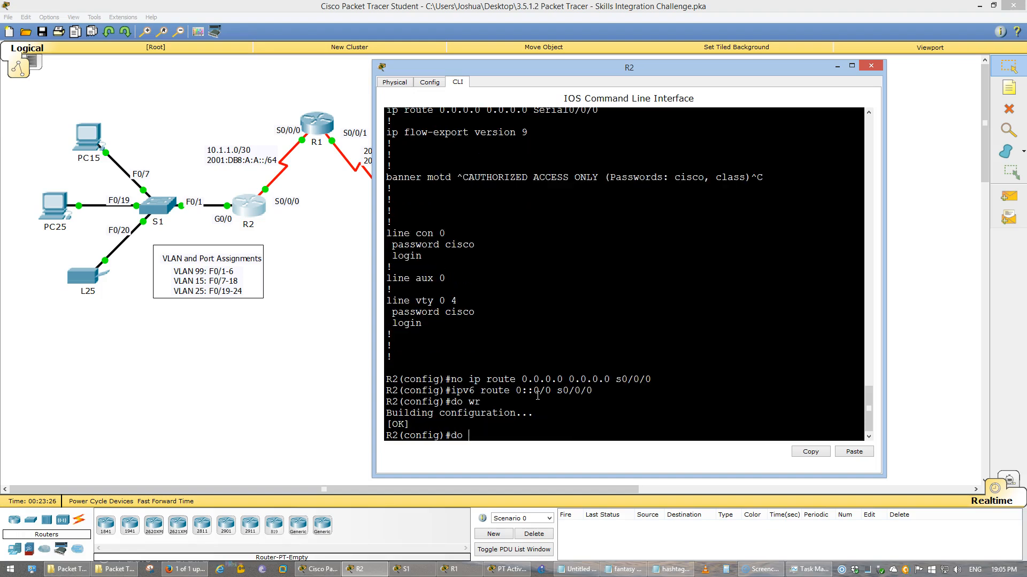
key(Return)
key(space)
key(space)
key(space)
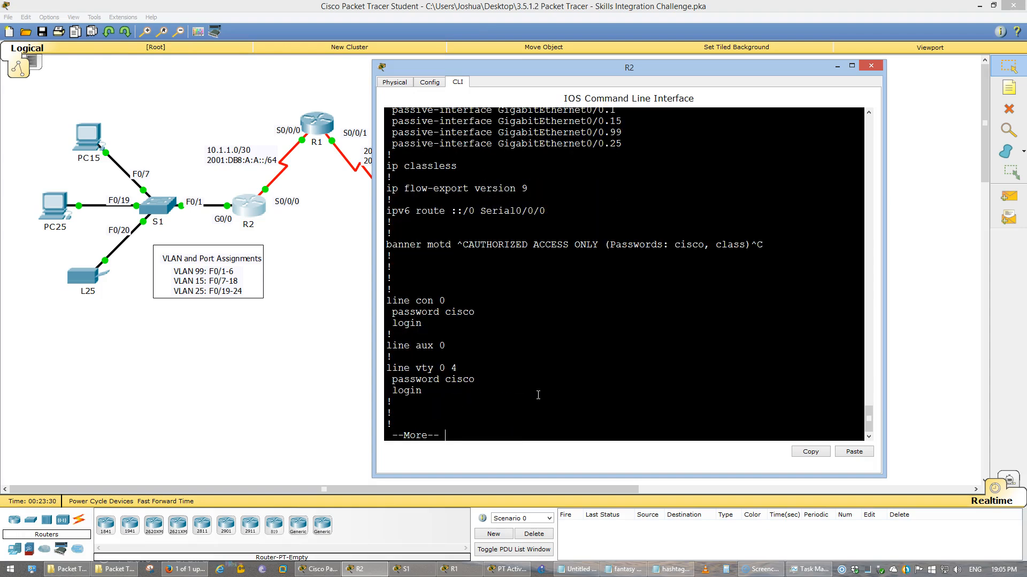
key(space)
scroll(540, 393, up, 3)
scroll(546, 391, down, 3)
scroll(551, 389, up, 5)
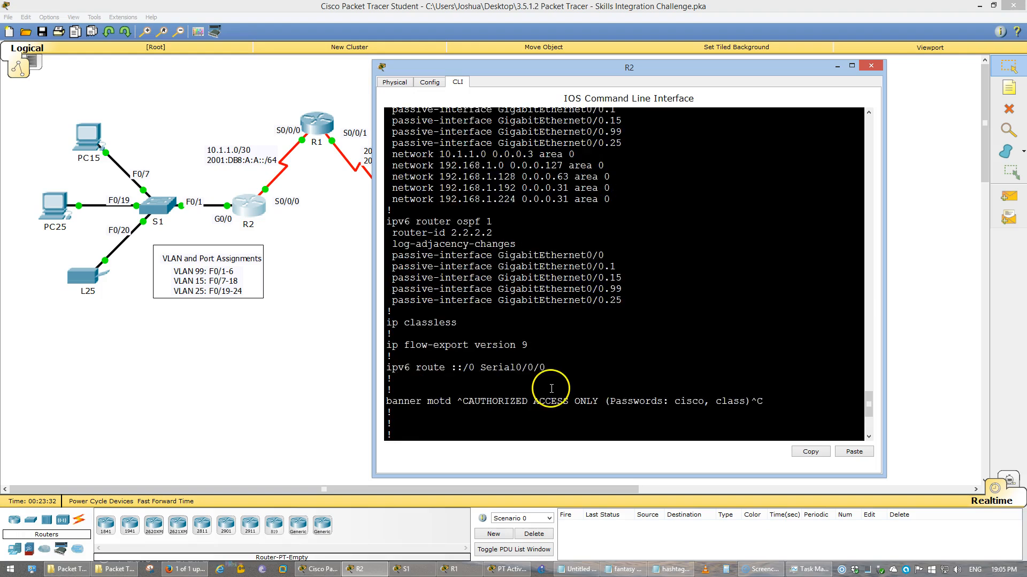
scroll(552, 388, up, 1)
scroll(551, 389, down, 3)
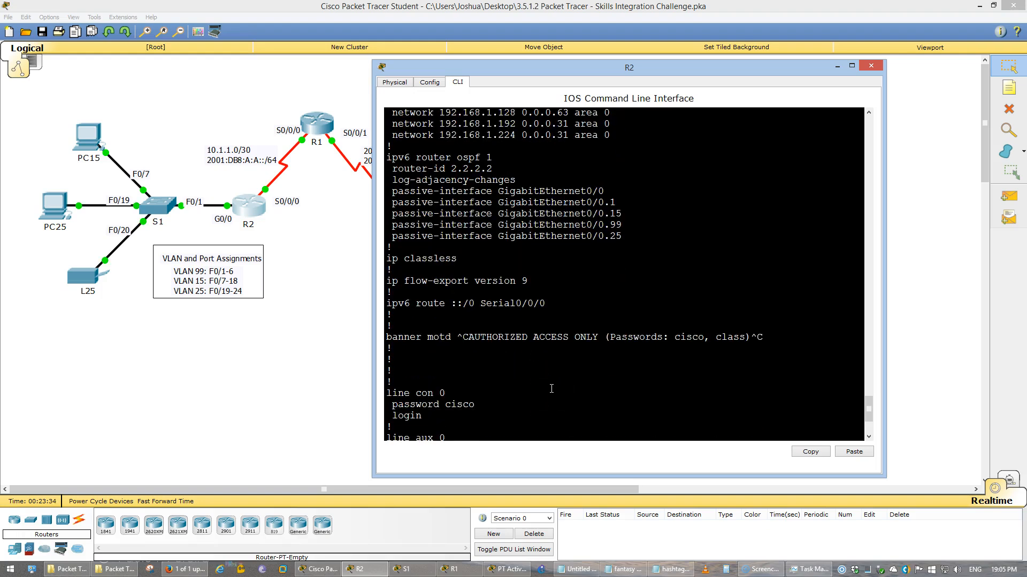
drag(386, 293, 390, 312)
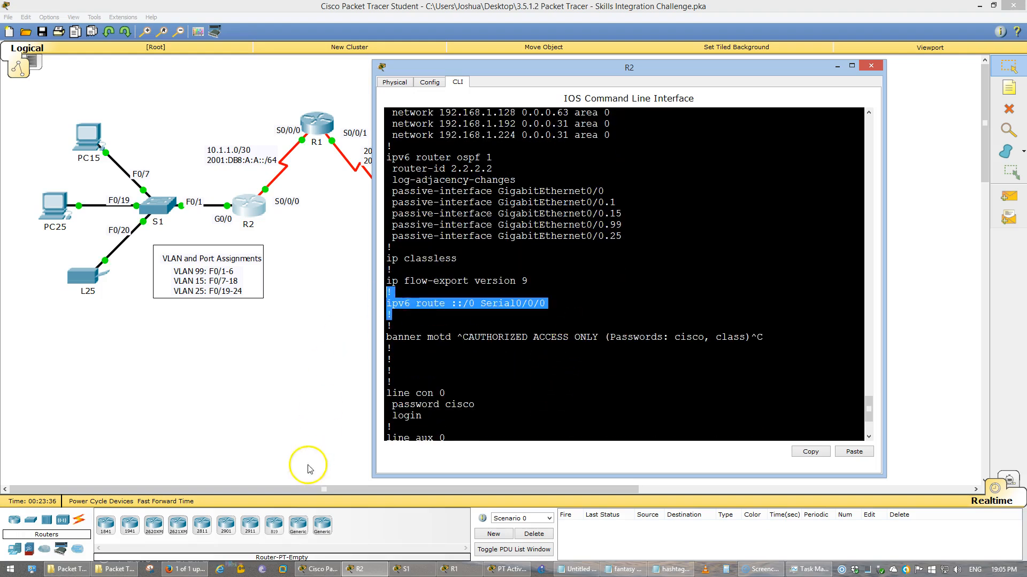
click(508, 569)
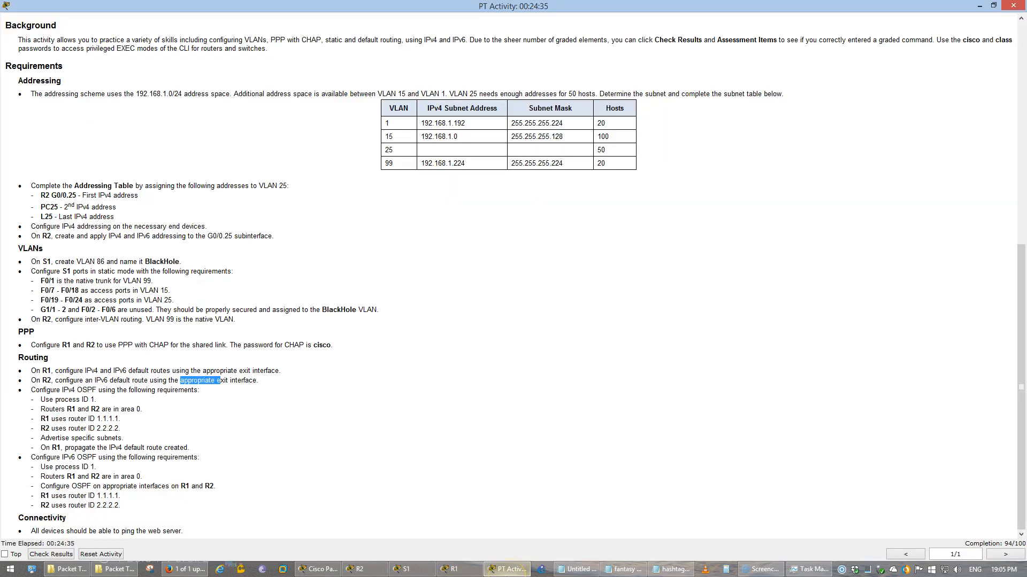
Recheck results (94/100), collapse PC25, R1, R2, S1 to view L25's incorrect gateway, then close both windows
click(1012, 544)
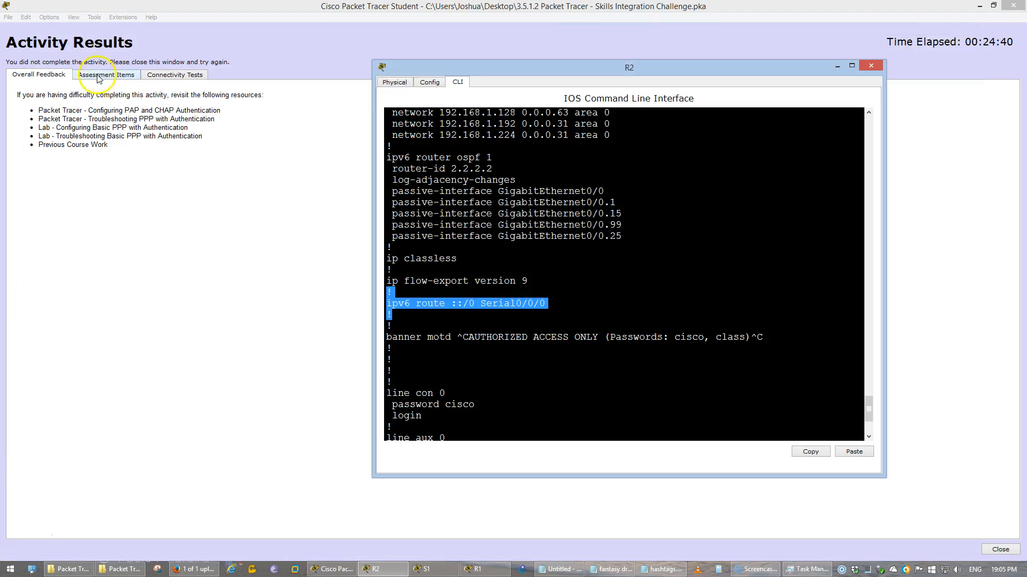
click(99, 76)
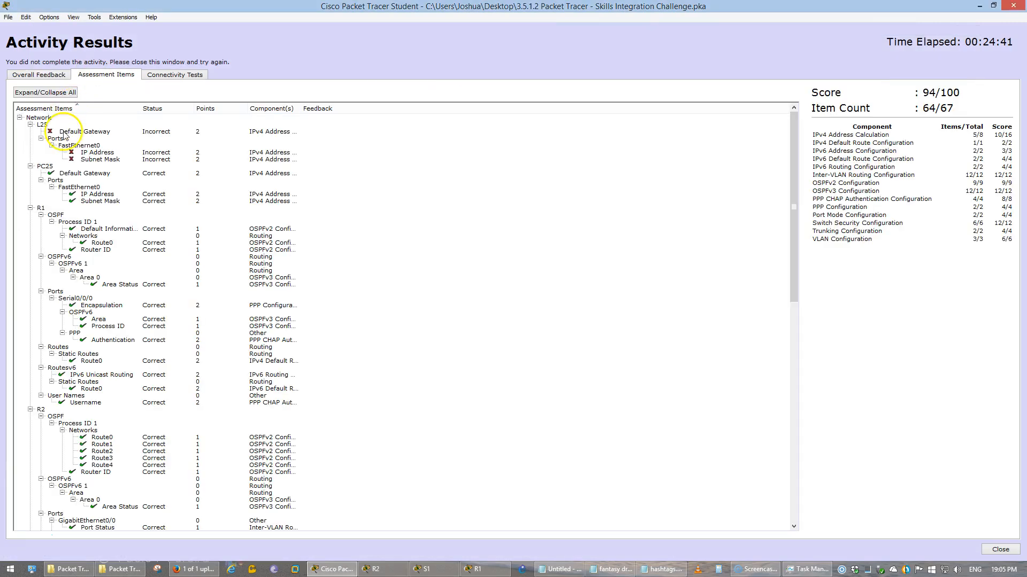
click(30, 167)
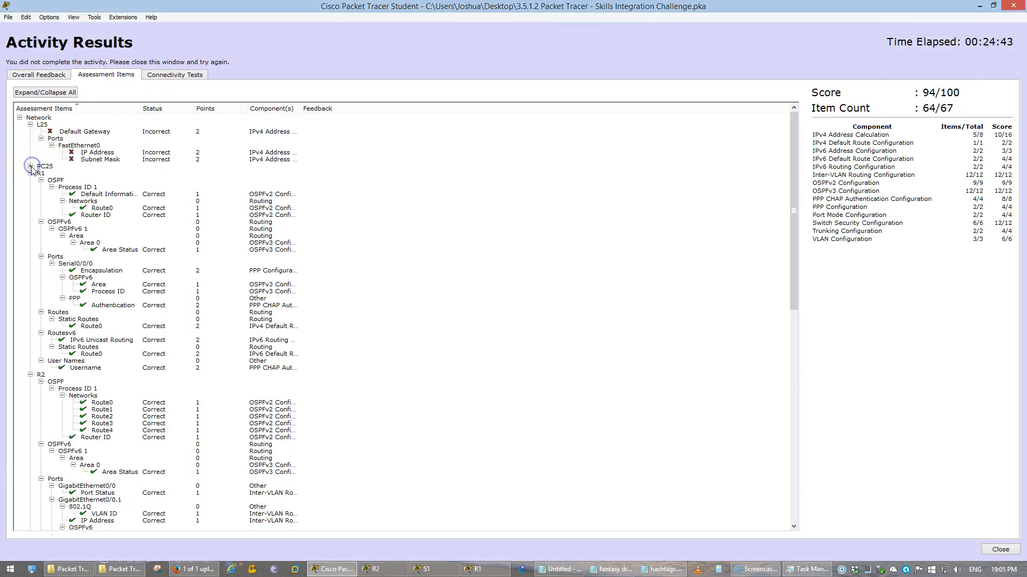
click(30, 174)
click(30, 180)
click(30, 187)
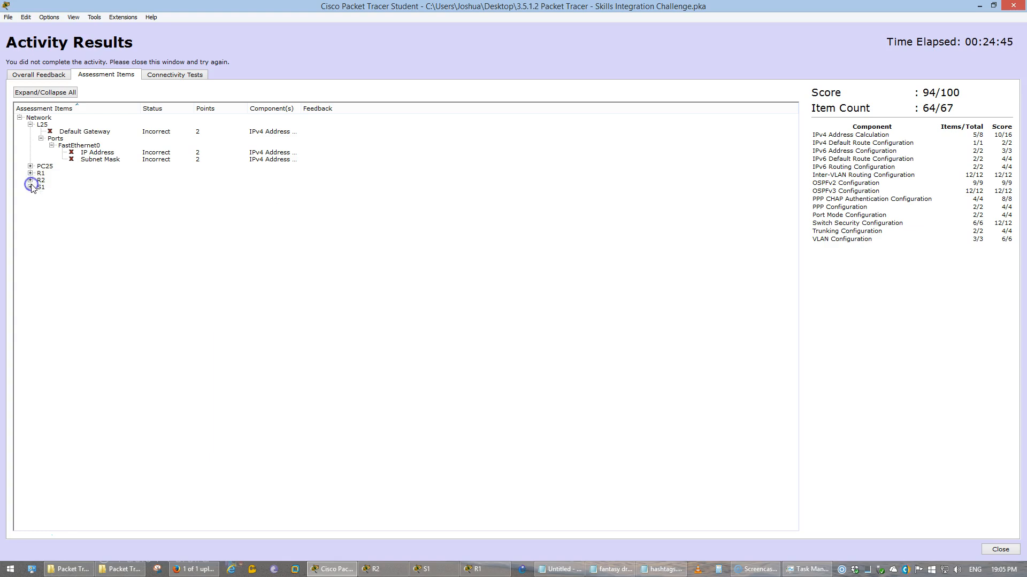
click(85, 131)
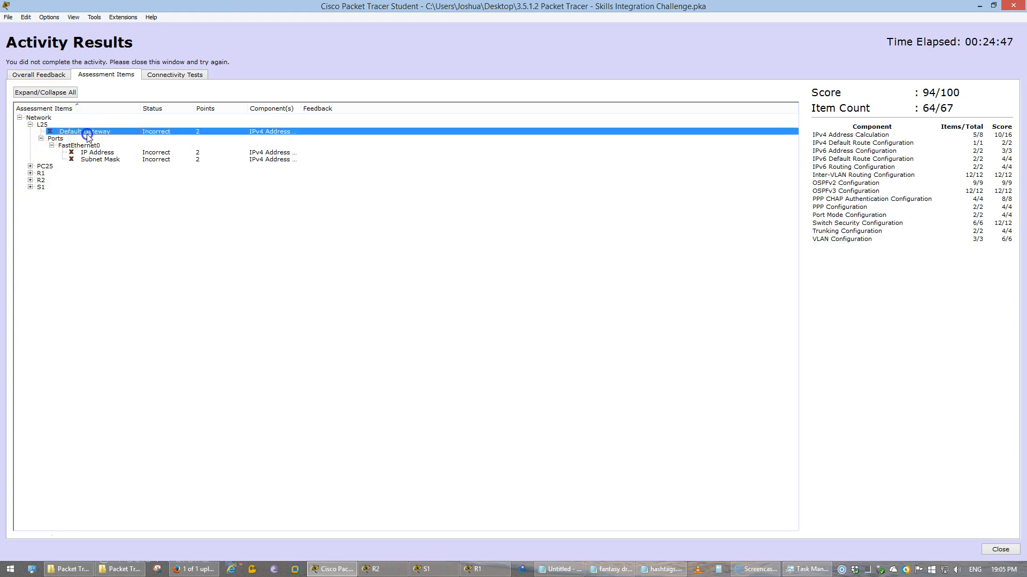
click(1015, 4)
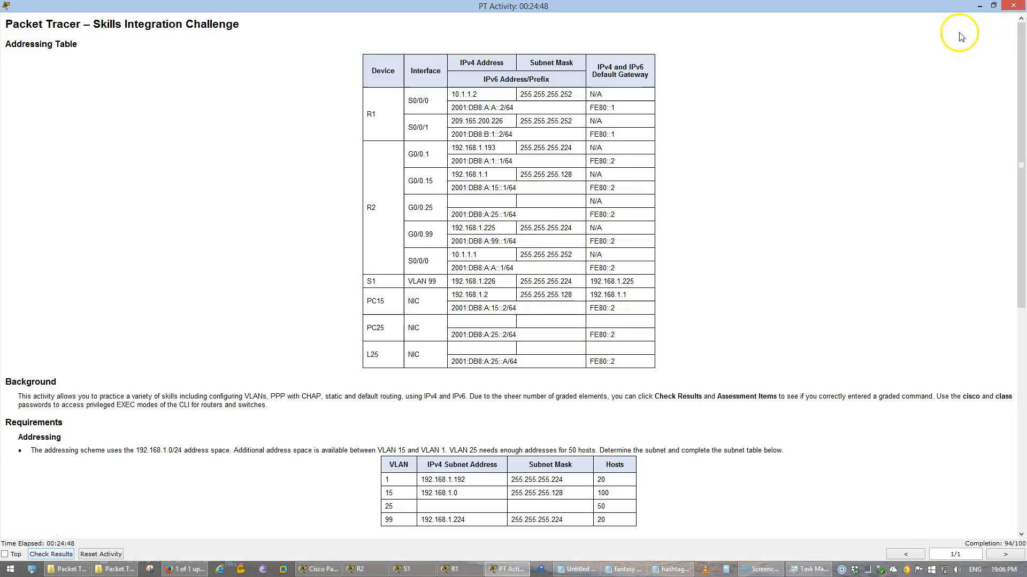
click(1013, 6)
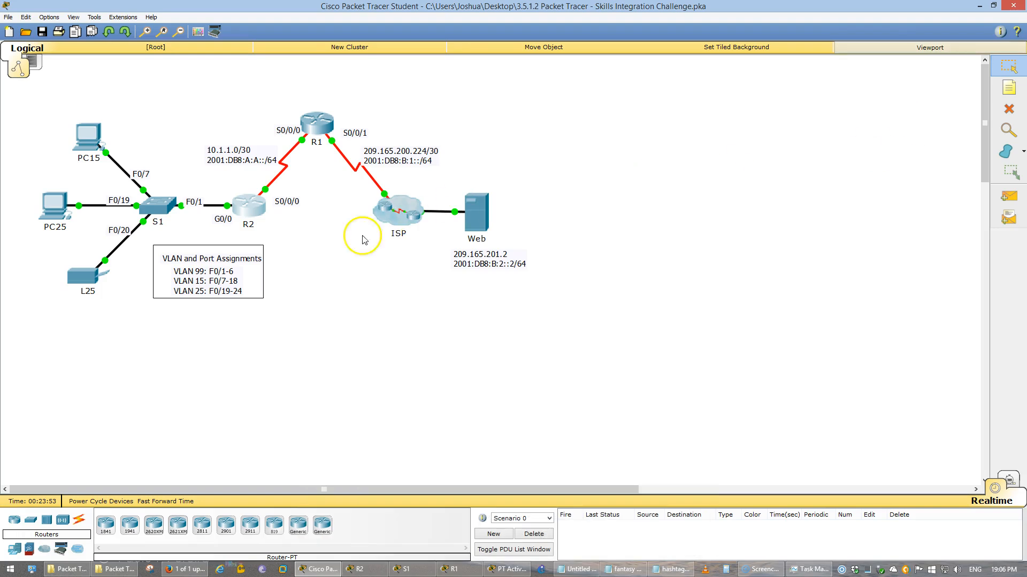
Ping the Web server at 209.165.201.2 from PC25's Command Prompt
click(53, 206)
click(583, 185)
drag(398, 155, 135, 153)
click(166, 286)
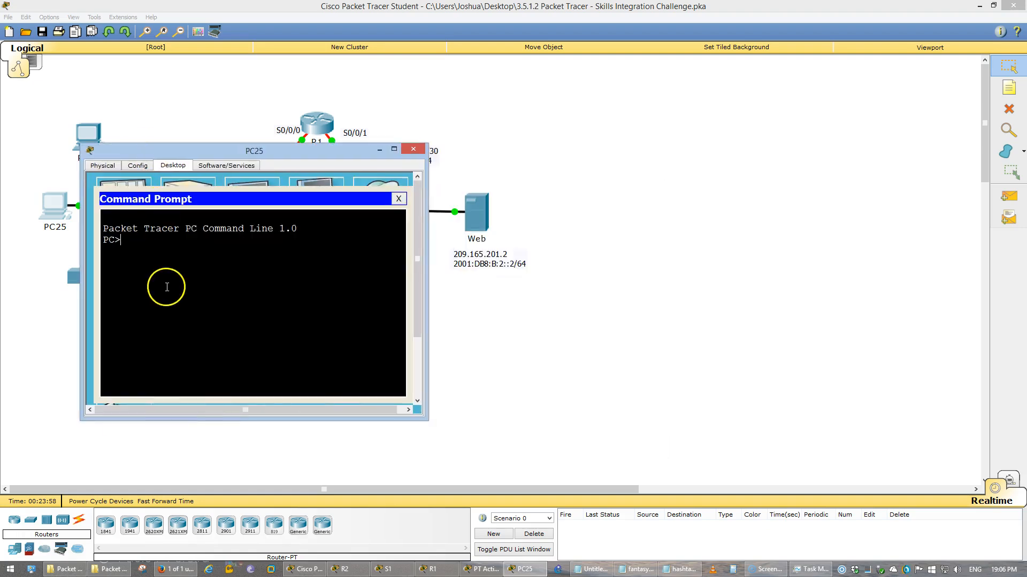
text(ping 209.165.201.2)
key(Return)
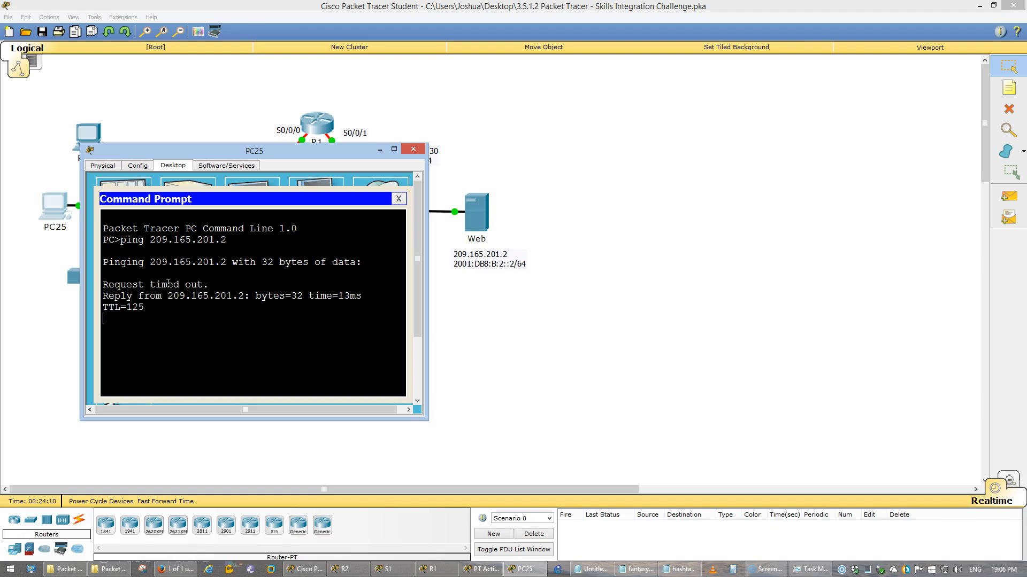
Run a ping from PC15's Command Prompt to confirm it also reaches the Web server
click(187, 112)
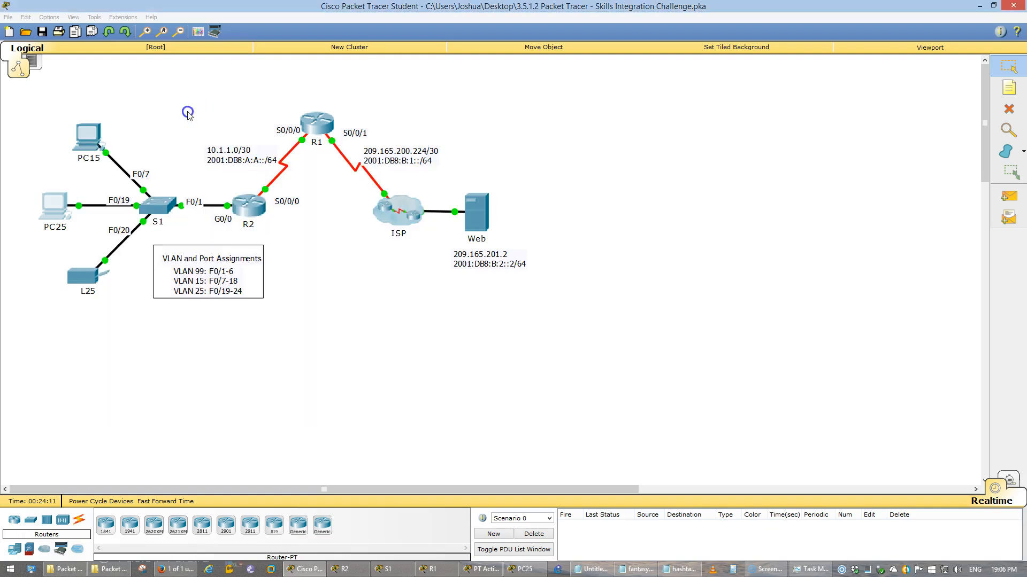
click(90, 146)
drag(415, 166, 99, 166)
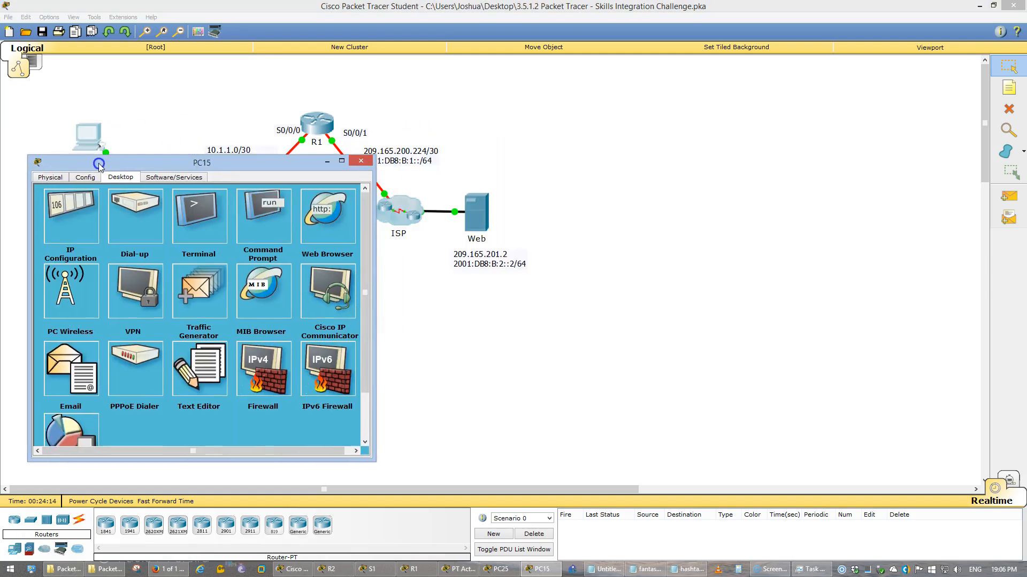
click(238, 235)
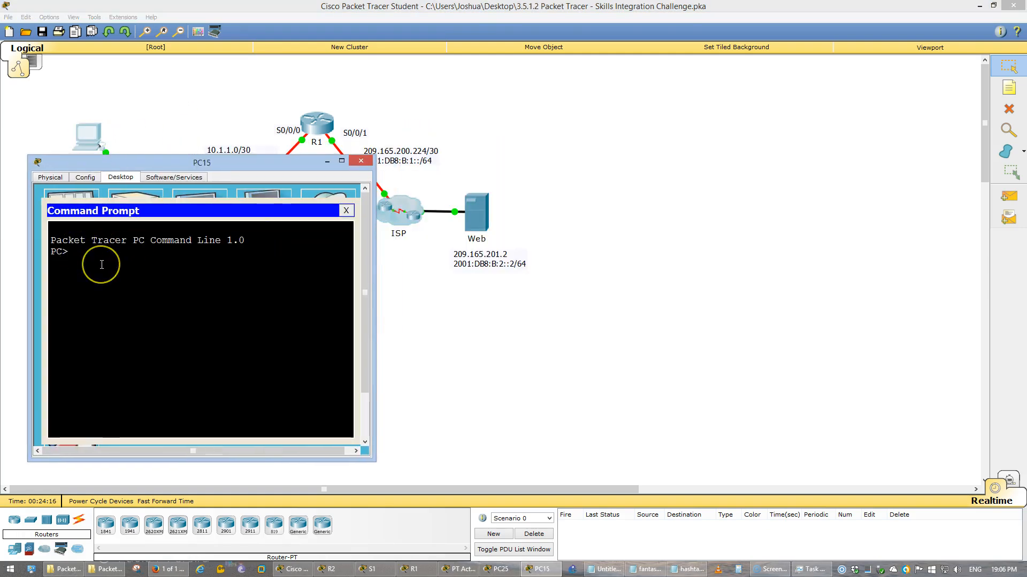
text(ping 209.165.201.2)
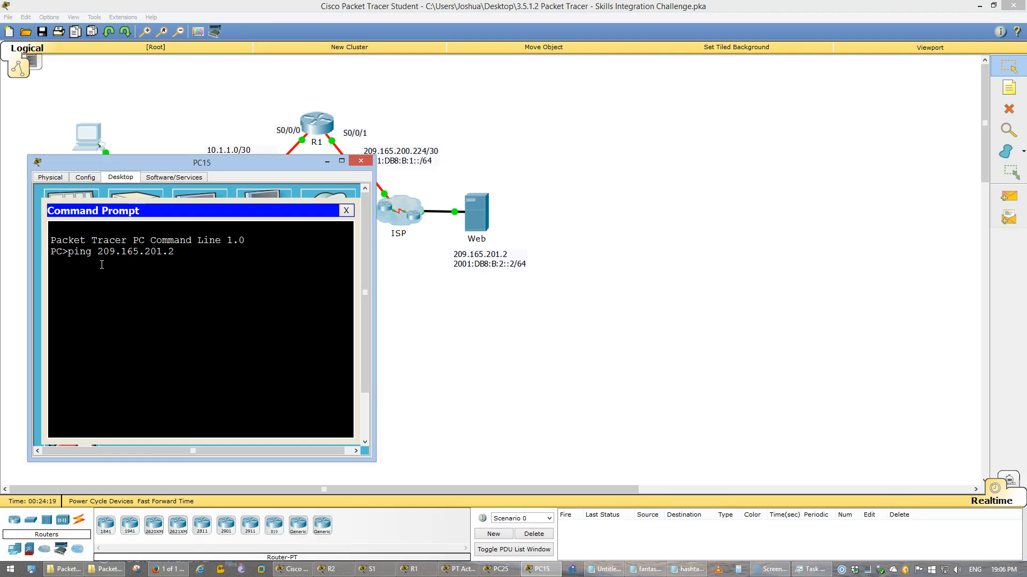
key(Return)
click(490, 314)
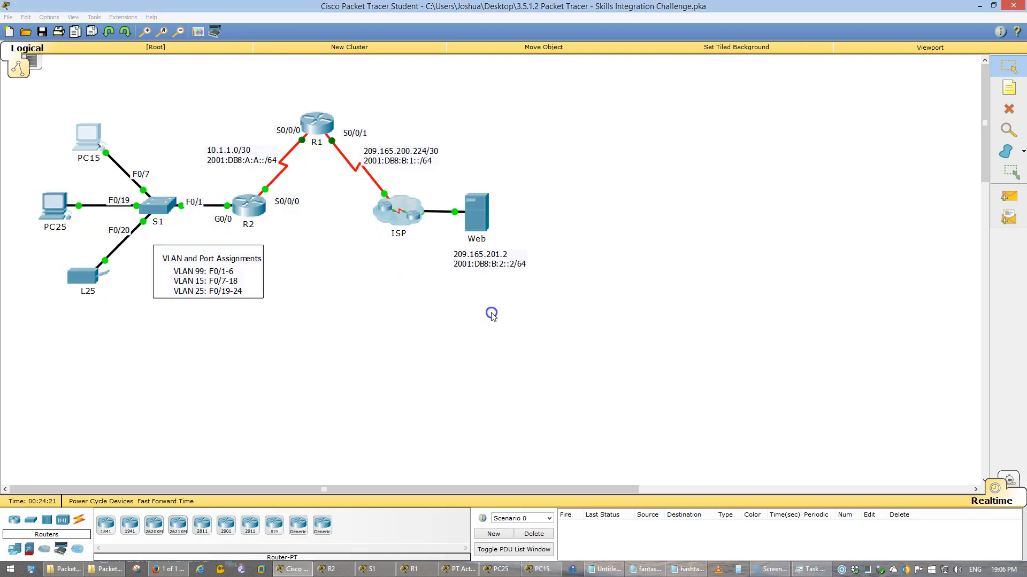
List the OSPF neighbors on R2 and R1 with show ip ospf neighbor
click(260, 208)
text(q)
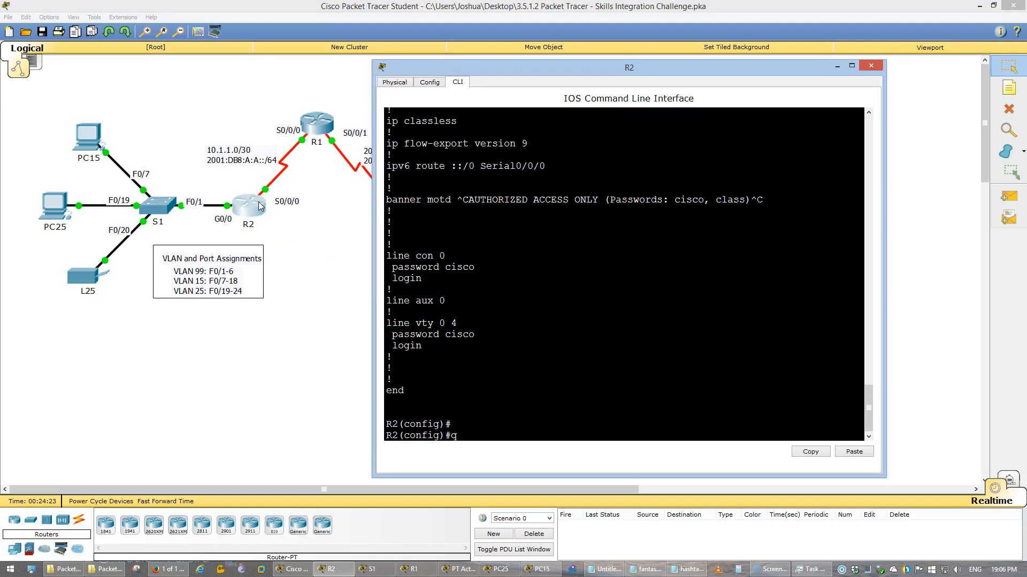
key(BackSpace)
text(do show ip ospf neighbor)
key(Return)
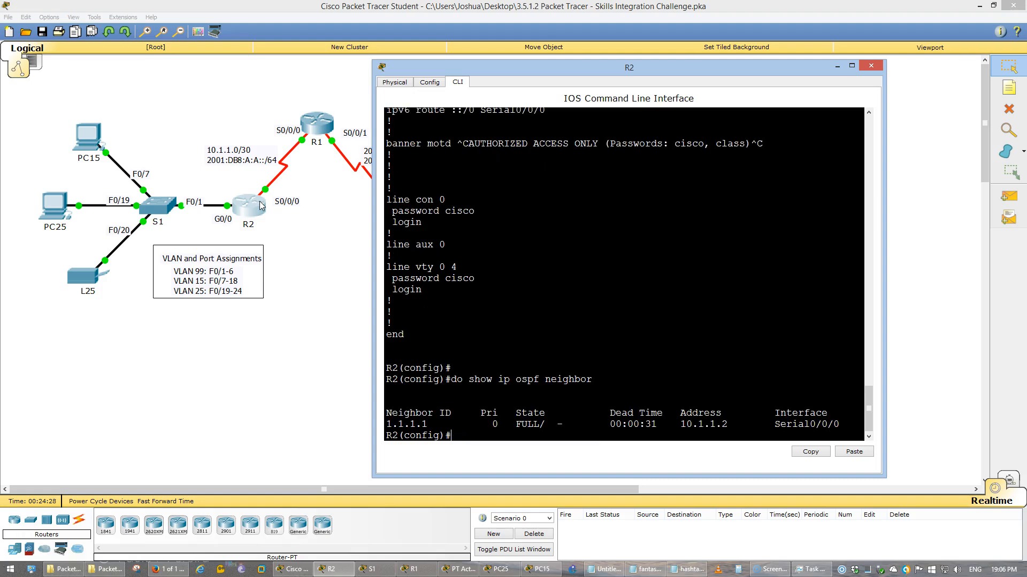
click(312, 122)
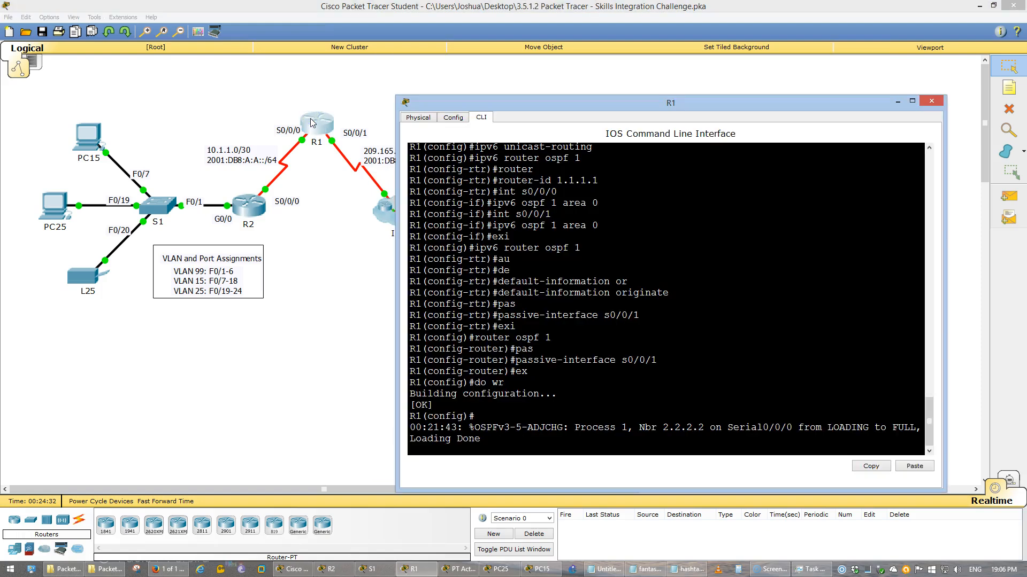
key(Return)
text(do show ip os)
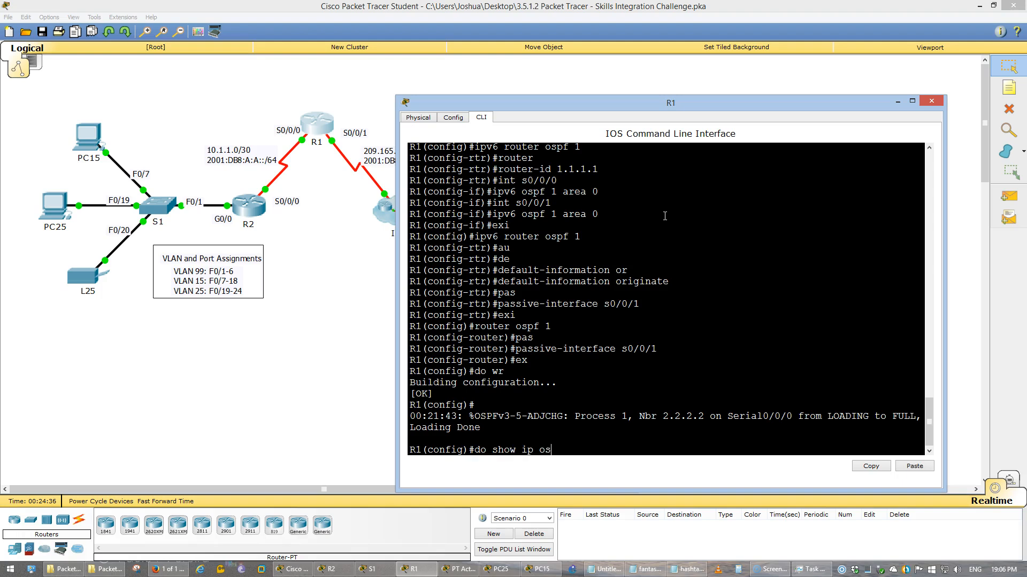
text(pf neighbor)
key(Return)
Review R1's OSPF routing settings with do show ip protocols
text(do show i)
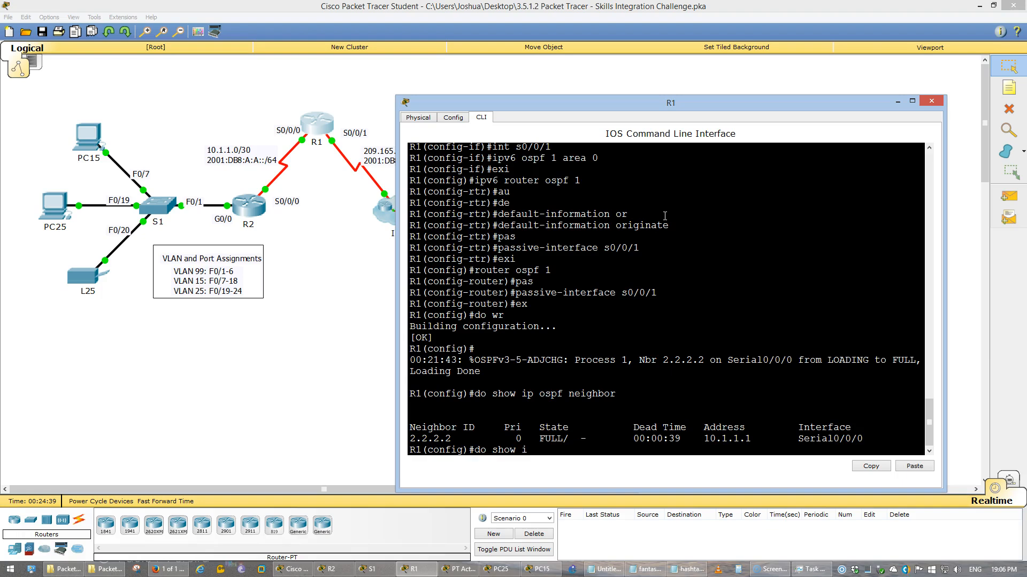
text(p protocols)
key(Return)
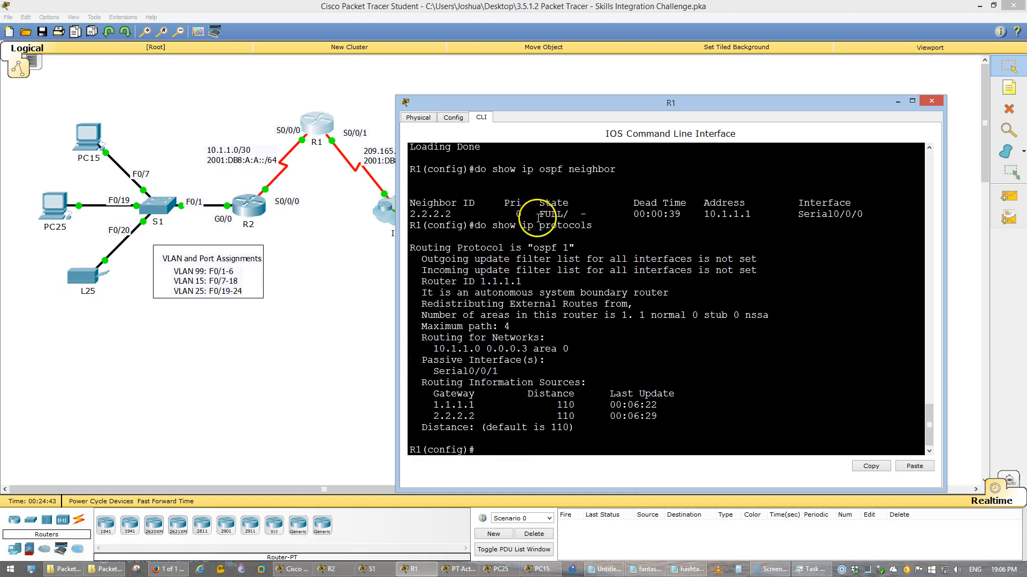
drag(658, 416, 430, 242)
drag(594, 225, 498, 229)
click(497, 359)
scroll(513, 333, up, 1)
scroll(520, 331, down, 2)
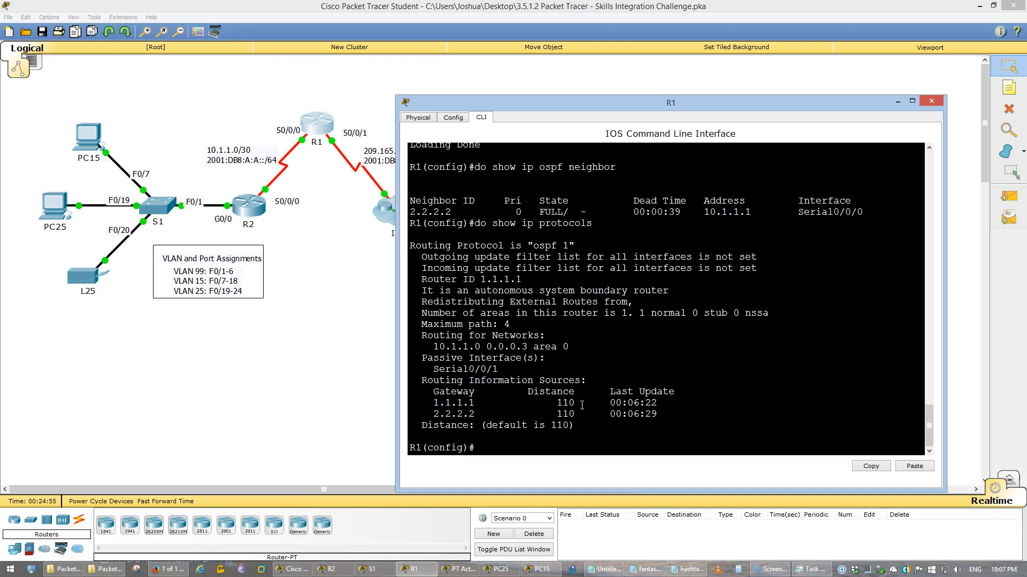
Bring the Notepad VLAN 25 addressing notes to the front
click(611, 571)
drag(271, 108, 488, 116)
click(341, 134)
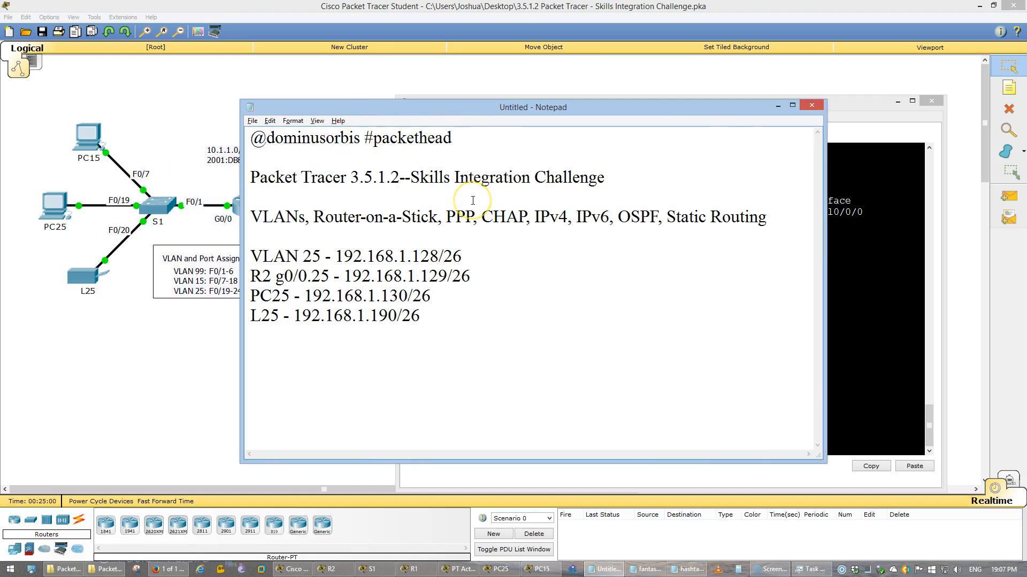